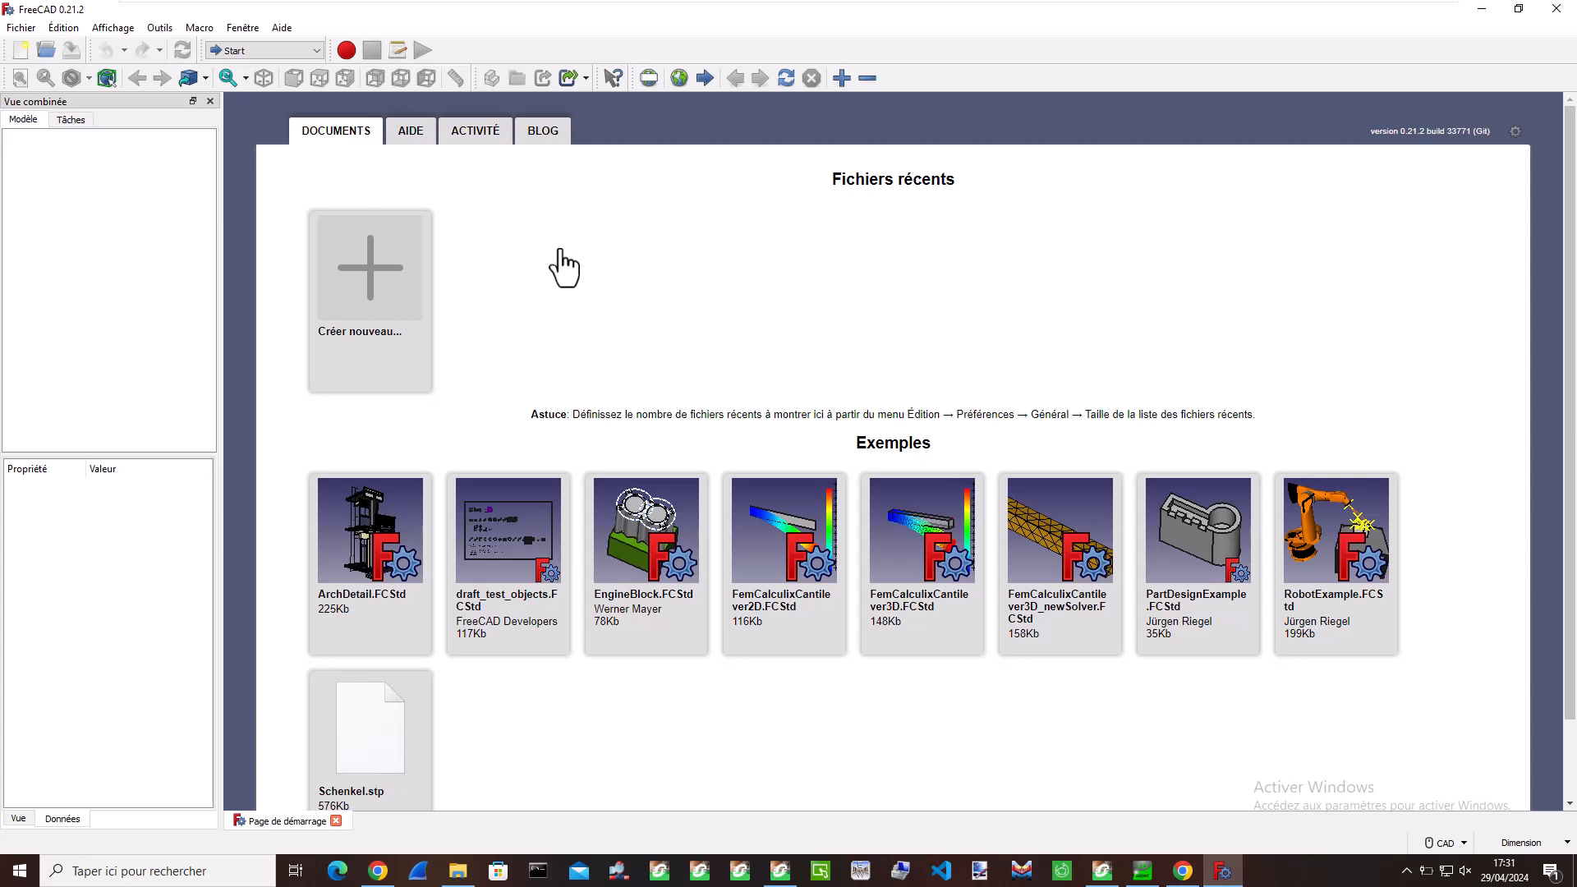
# - Open the MAXP22R-H42BB1000-C42BB0600 DAE model from the Téléchargements folder
pyautogui.click(29, 33)
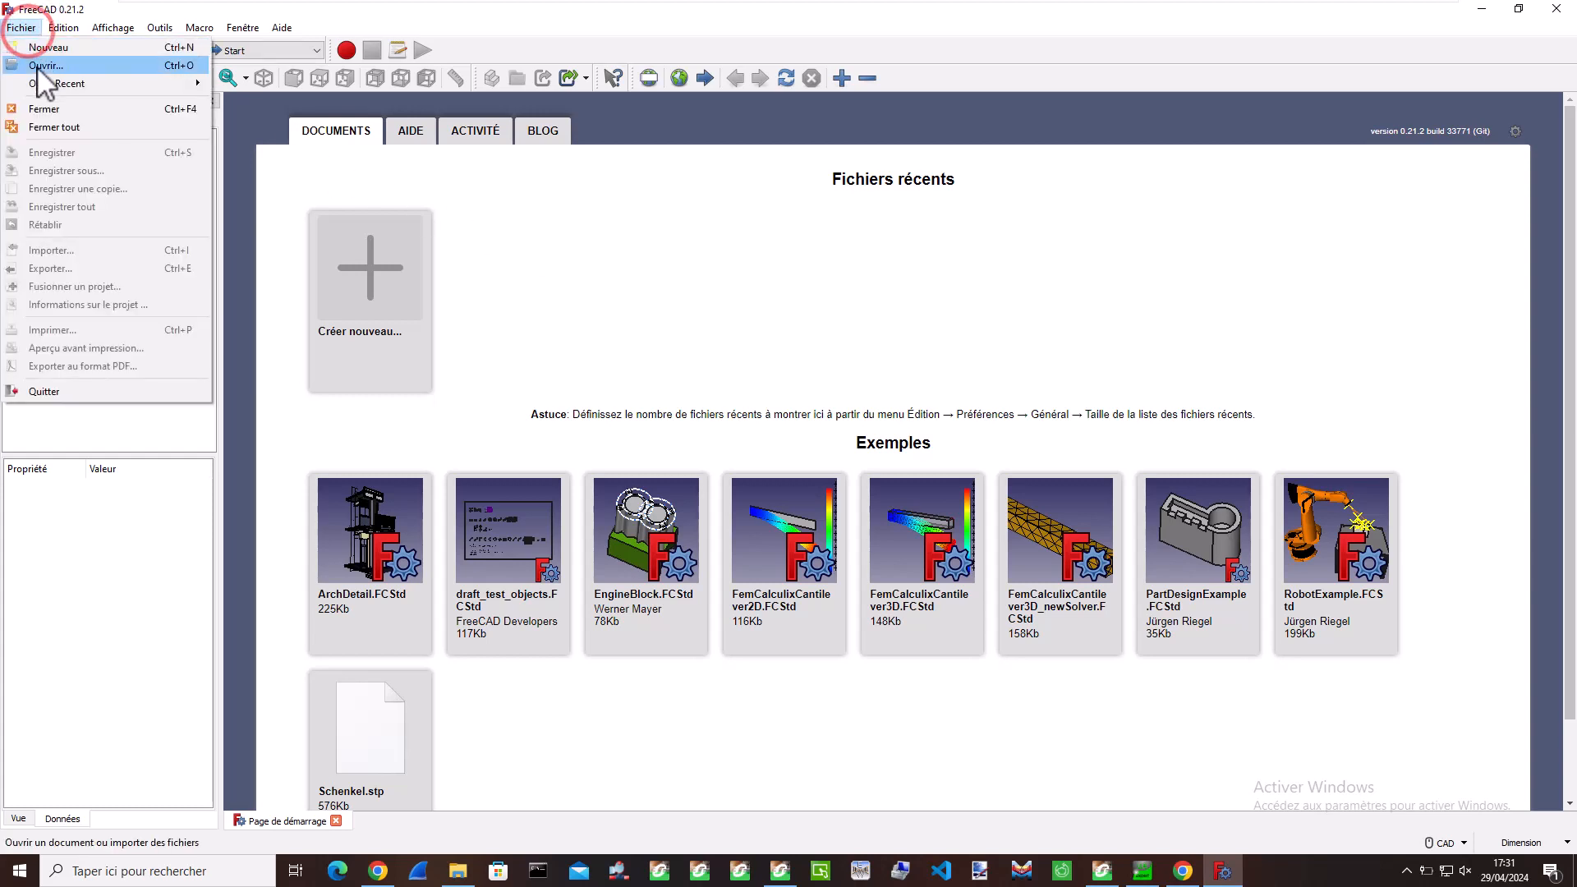
pyautogui.click(37, 66)
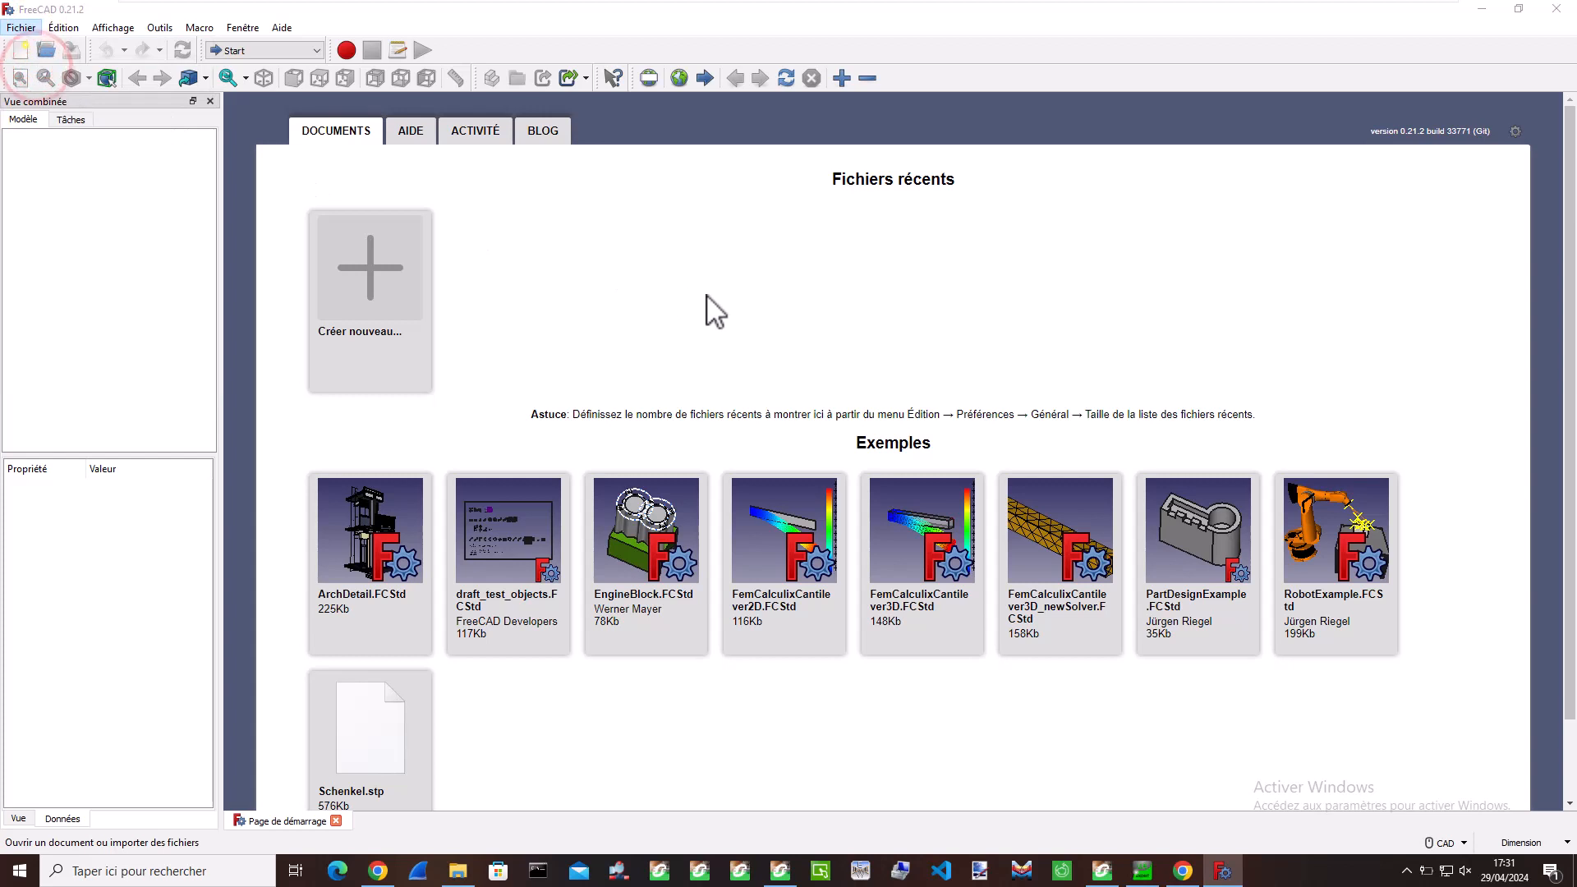
pyautogui.click(82, 164)
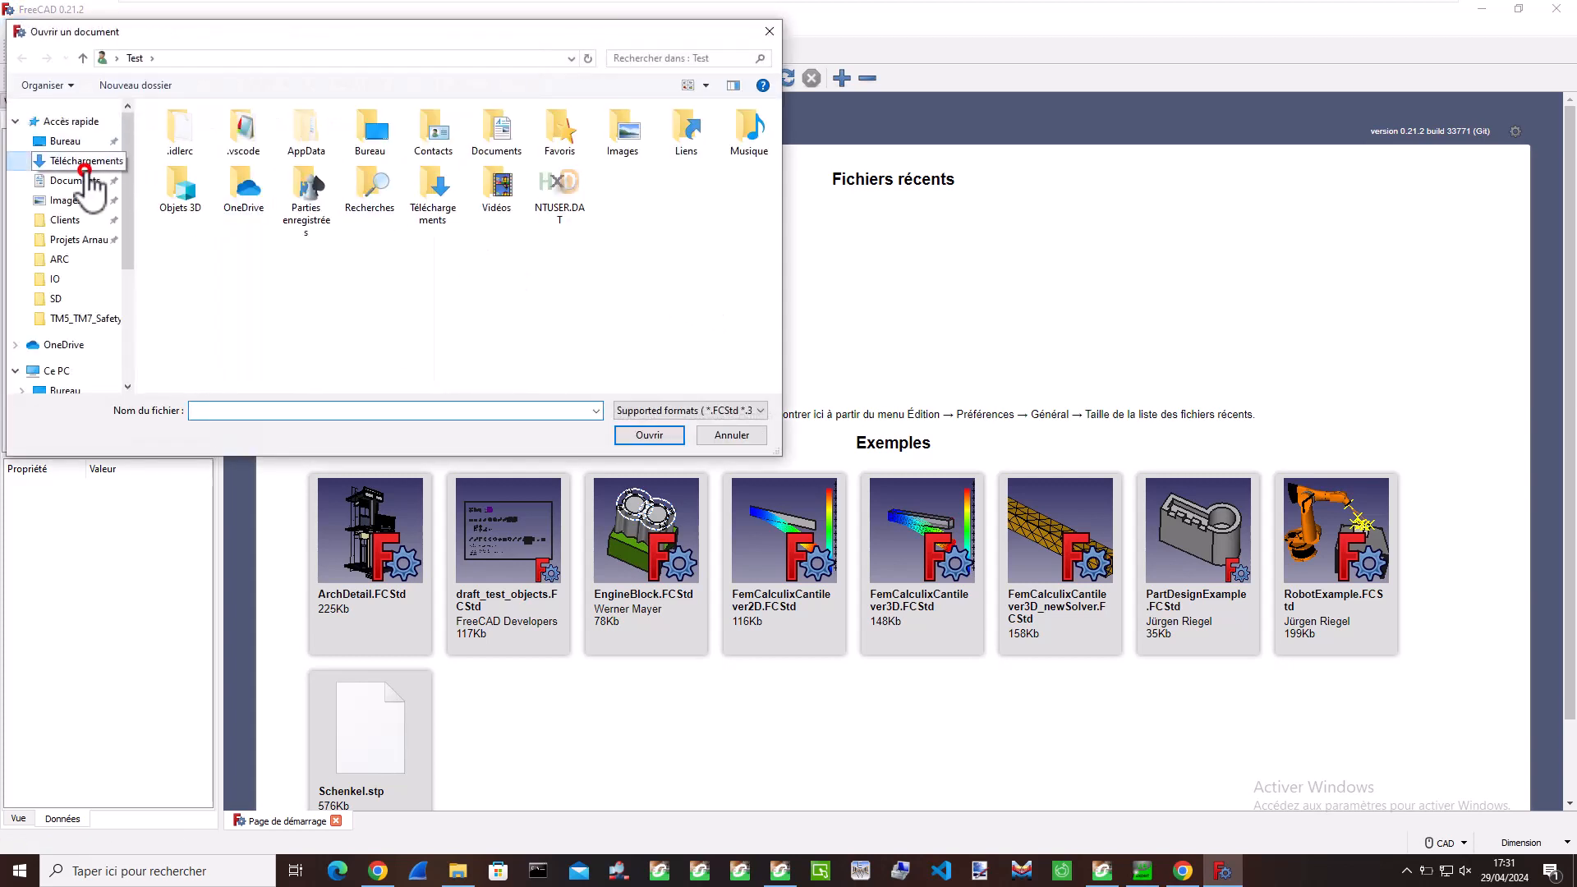
pyautogui.click(216, 156)
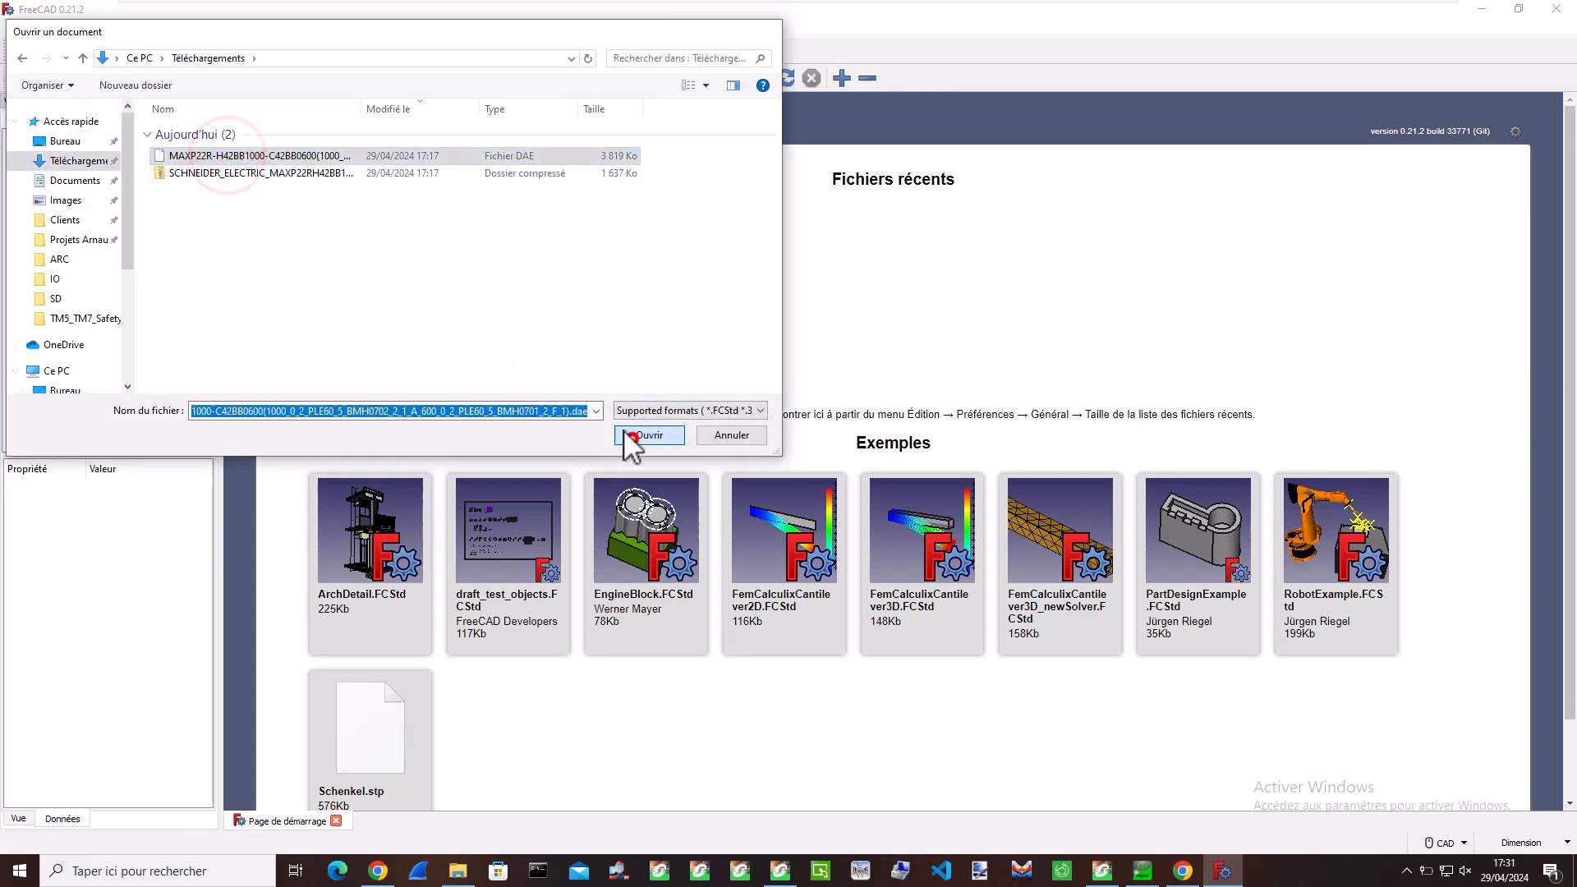
pyautogui.click(633, 437)
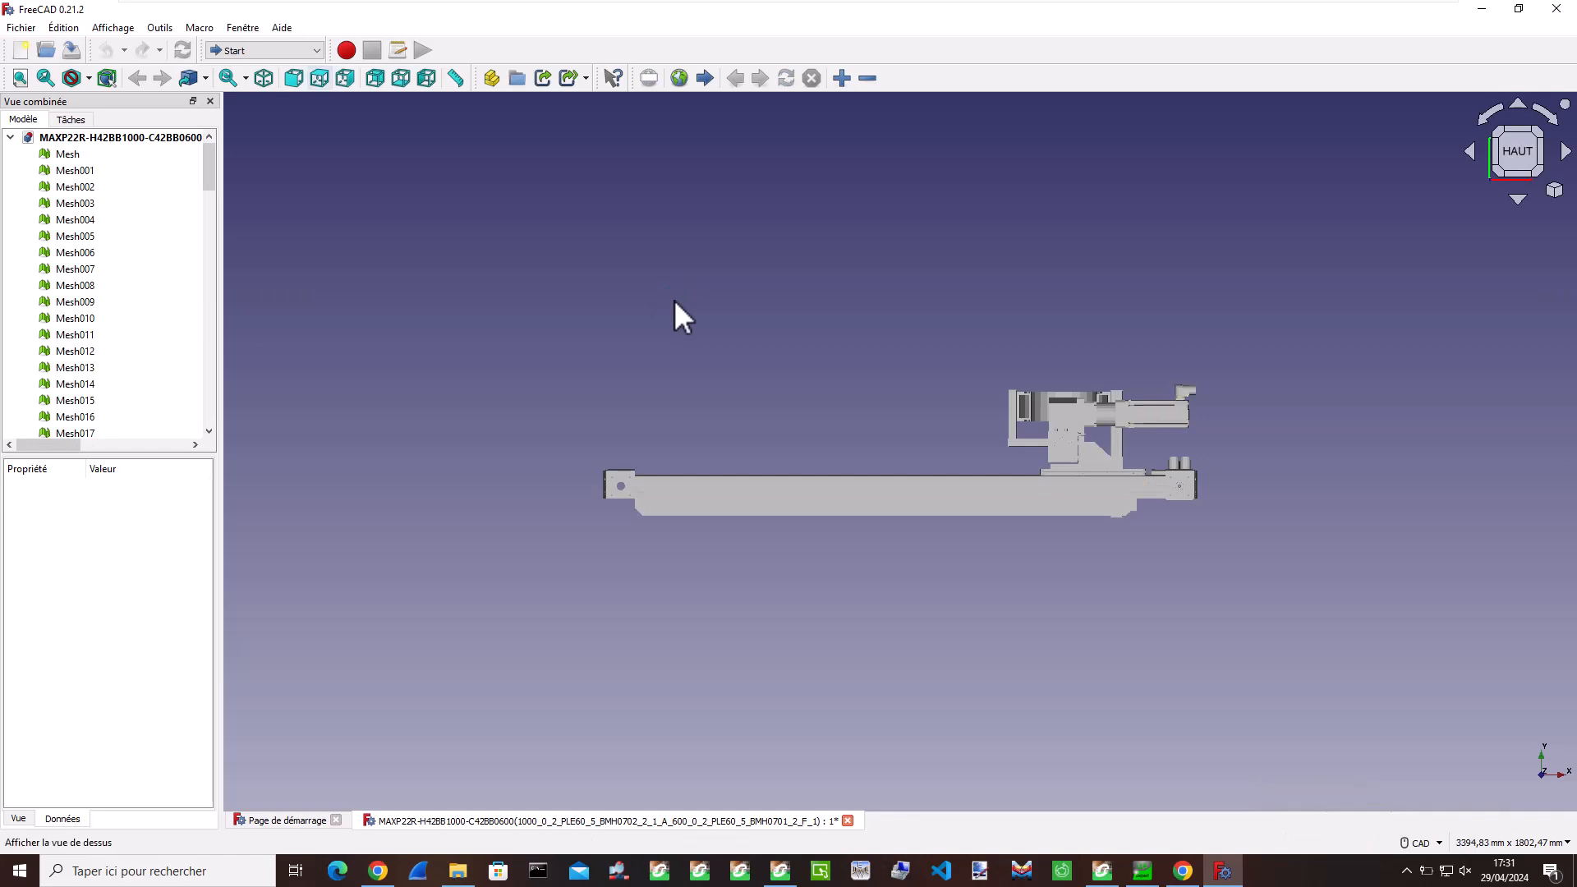
# - Change the 3D navigation style to Gesture and rotate the model until the vertical axis stands upright above the horizontal beams
pyautogui.rightClick(823, 212)
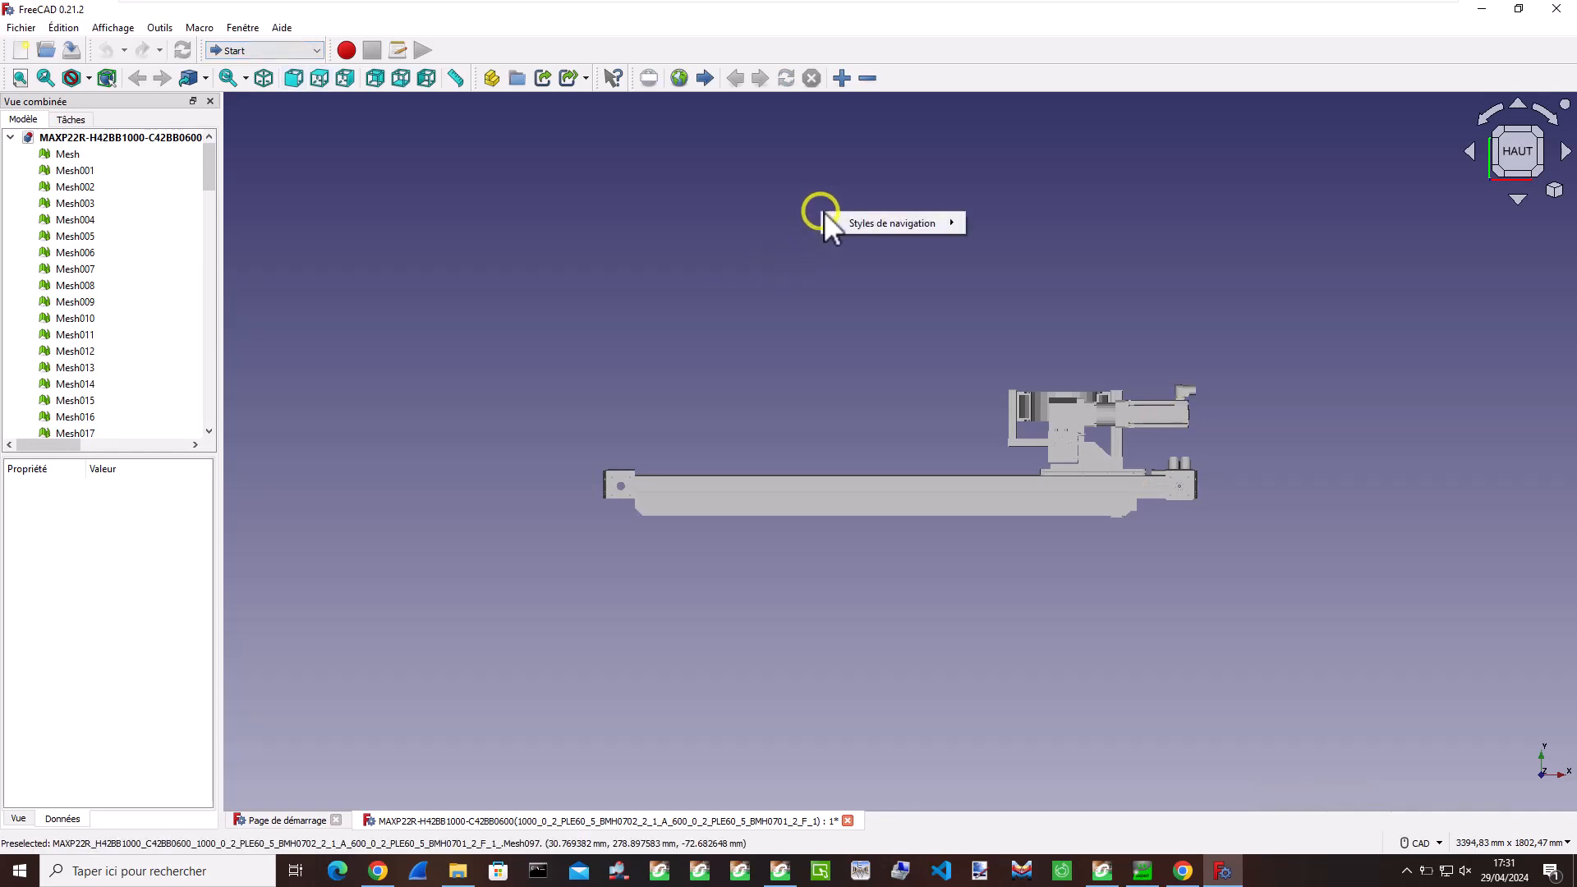
pyautogui.moveTo(933, 223)
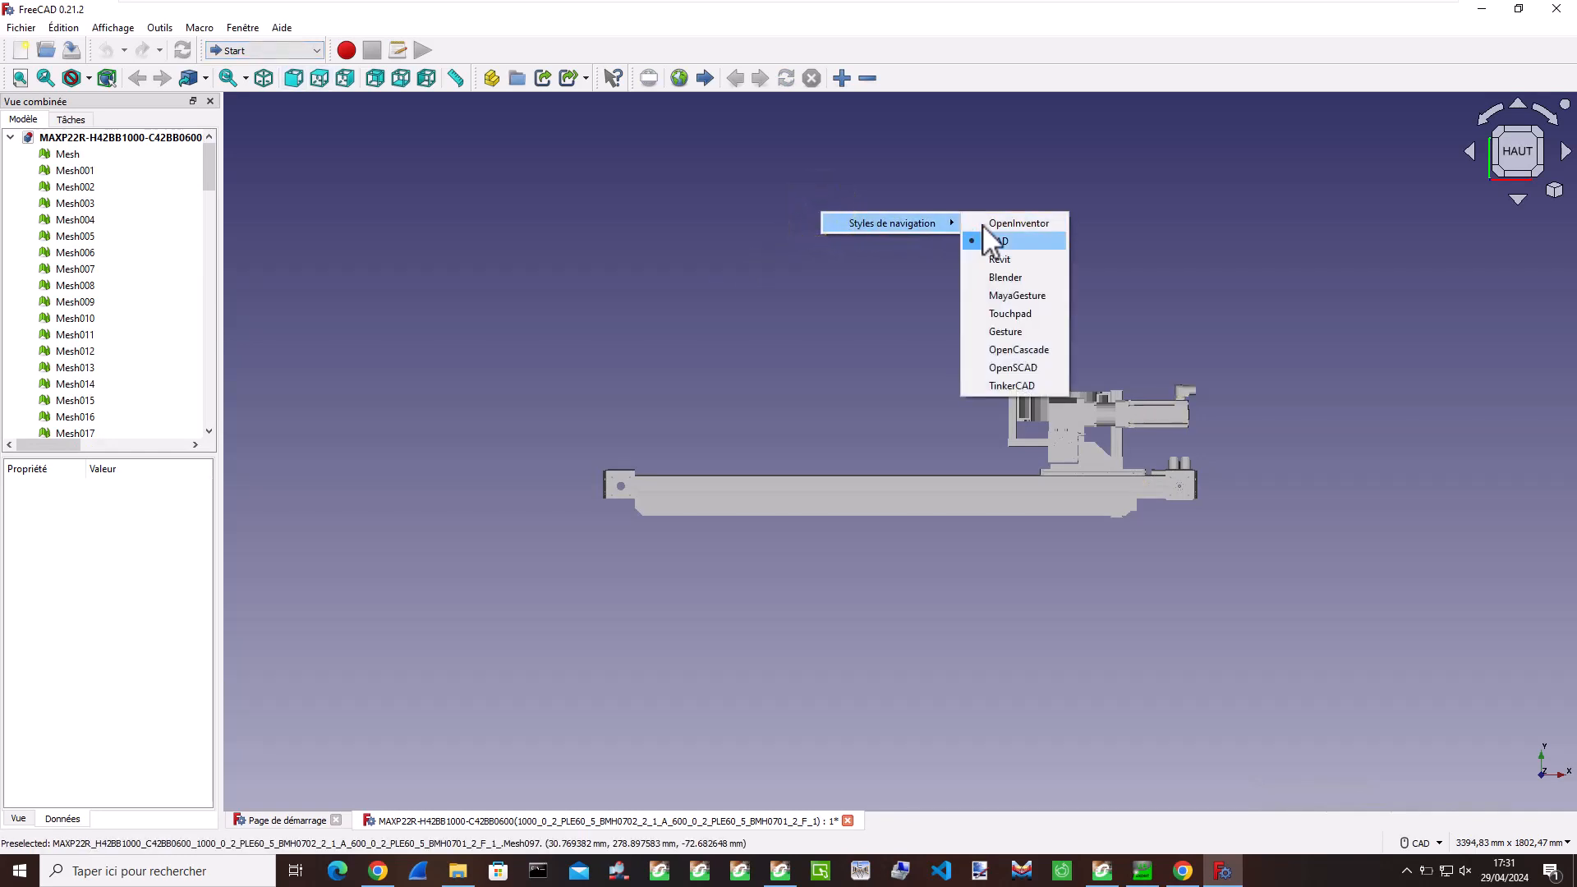
pyautogui.click(1006, 331)
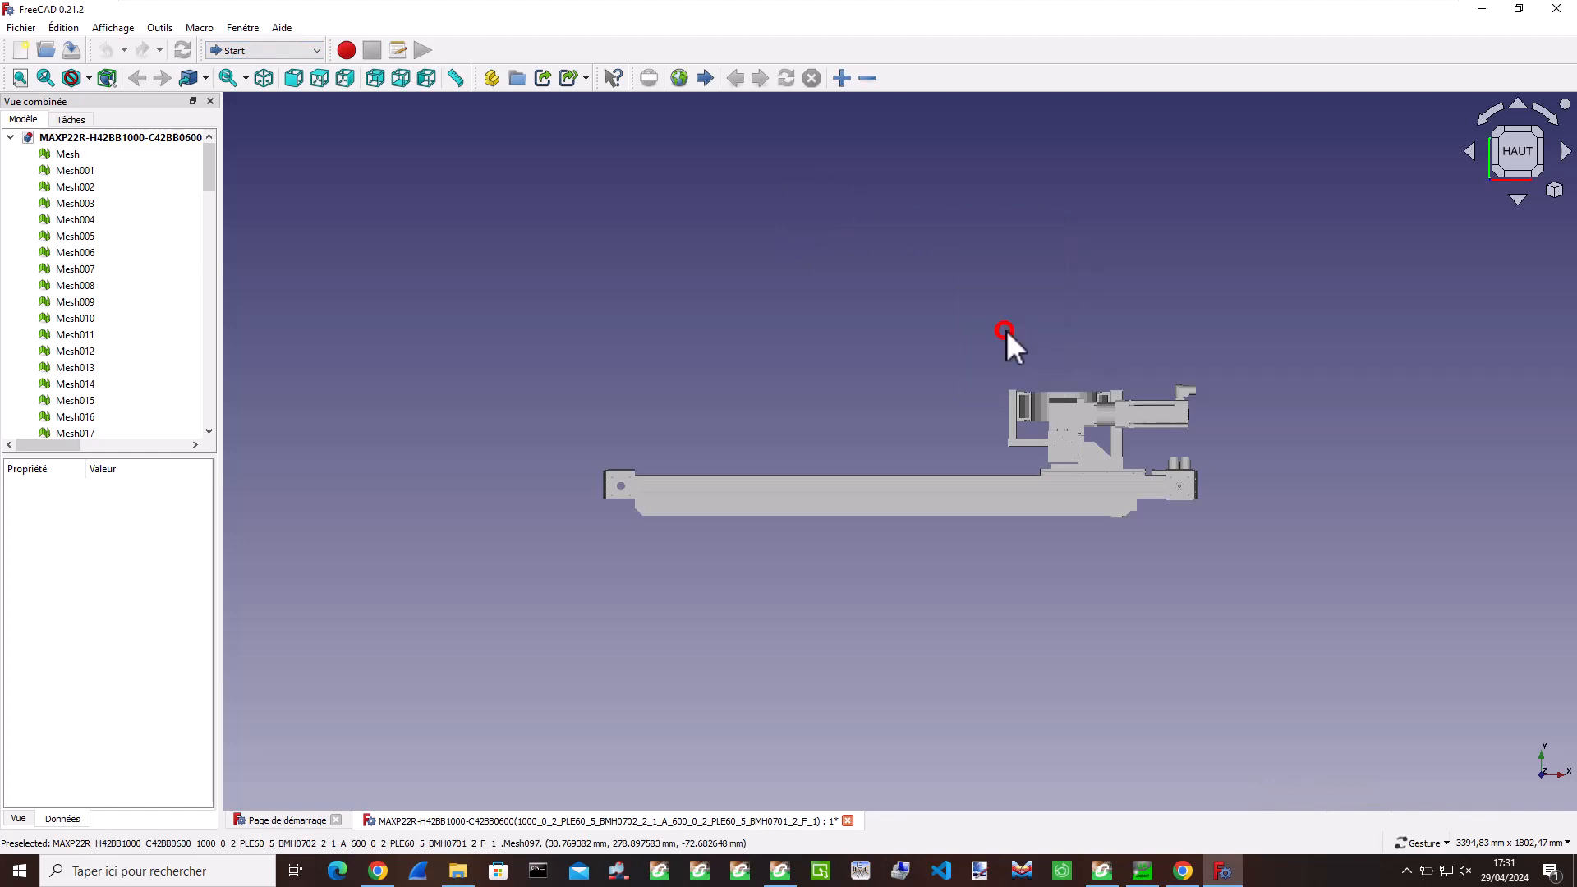
pyautogui.moveTo(1180, 331); pyautogui.dragTo(1190, 430)
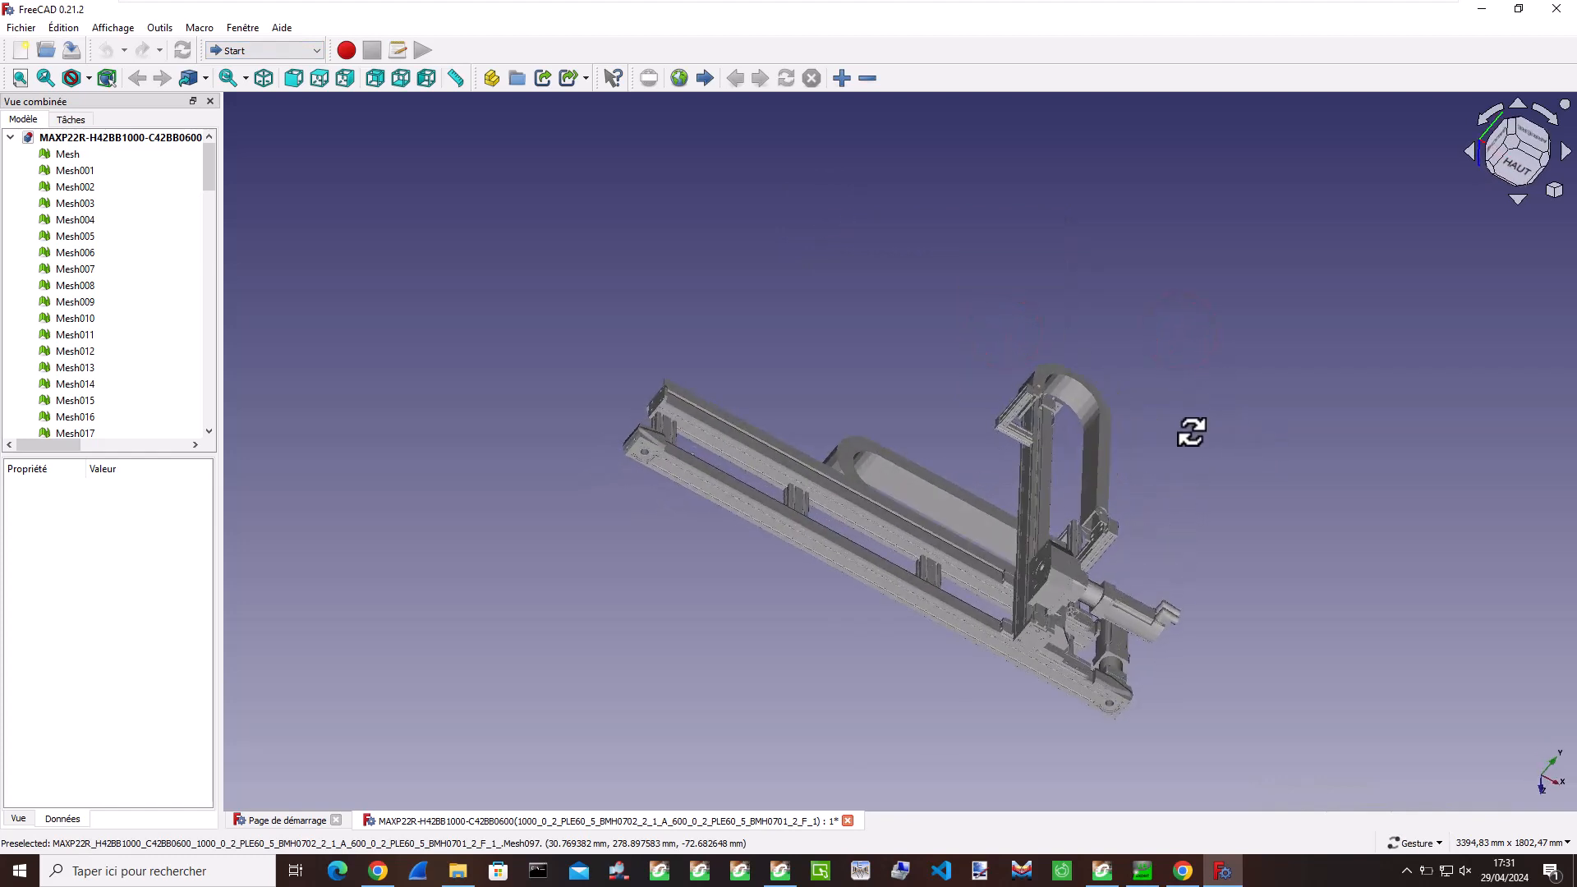
pyautogui.moveTo(666, 284); pyautogui.dragTo(600, 373)
pyautogui.moveTo(897, 306); pyautogui.dragTo(910, 361)
pyautogui.moveTo(1195, 258); pyautogui.dragTo(1176, 301)
pyautogui.click(1520, 153)
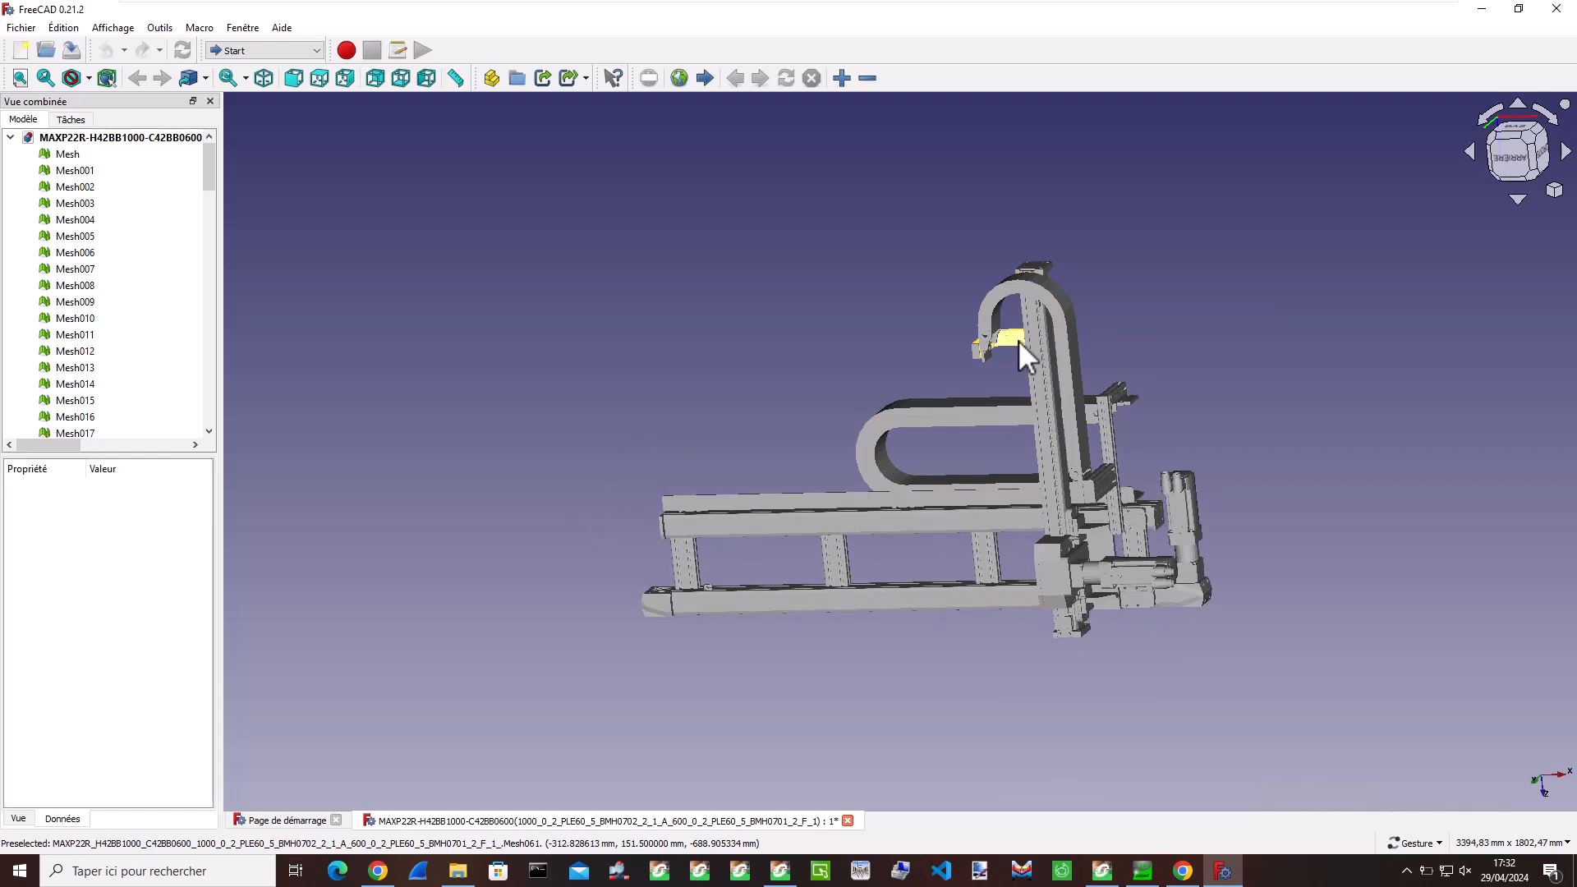
# - Examine which meshes make up the horizontal beams and the three cross members by selecting them one at a time
pyautogui.click(62, 155)
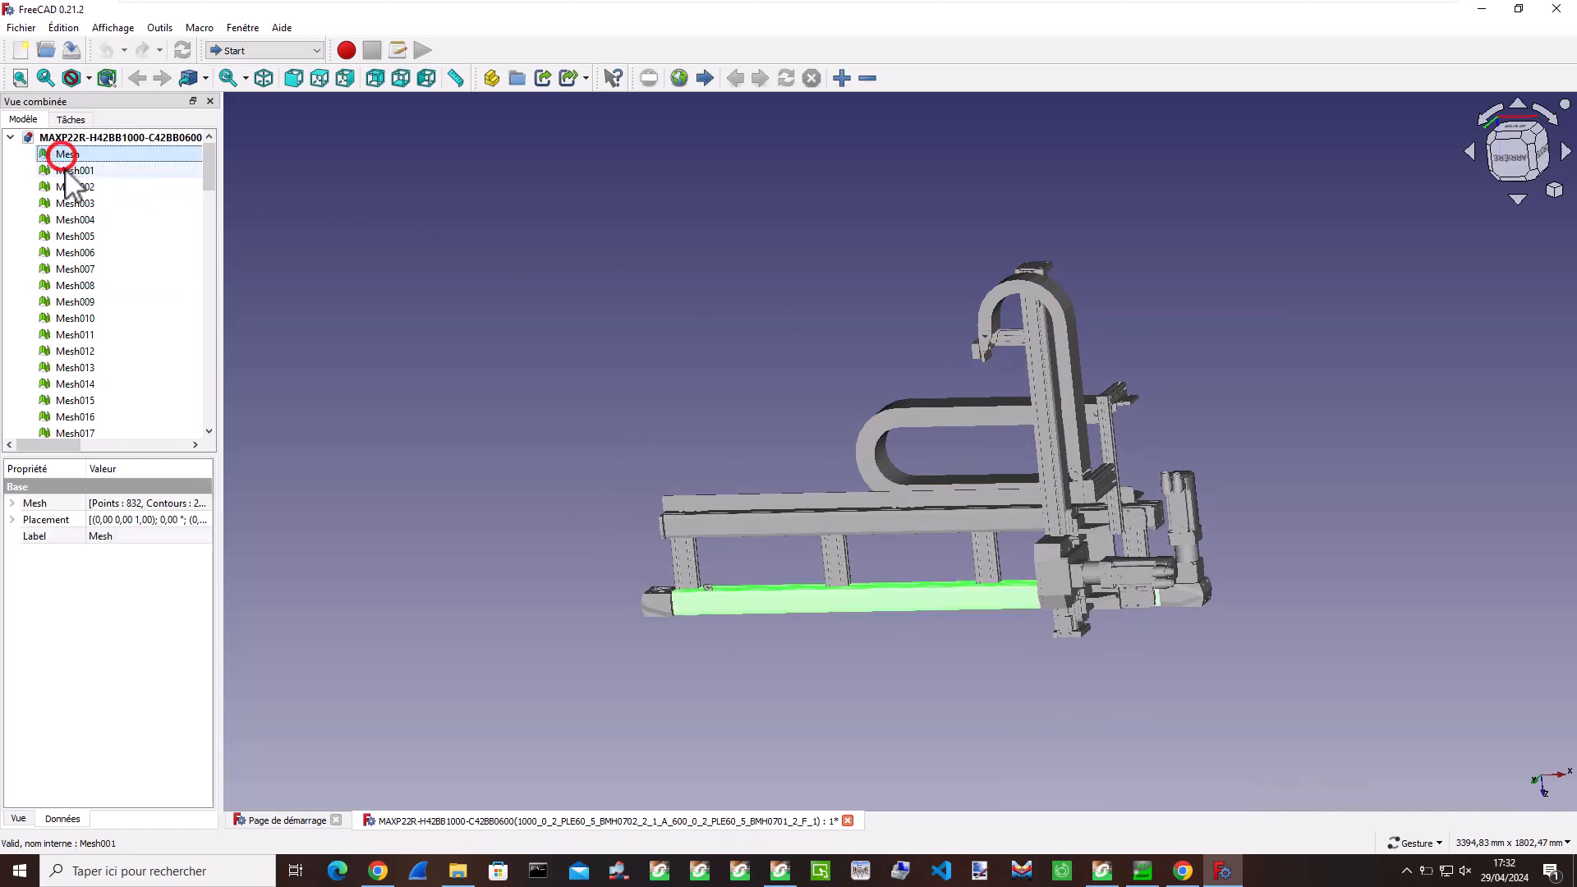
pyautogui.click(66, 170)
pyautogui.click(744, 497)
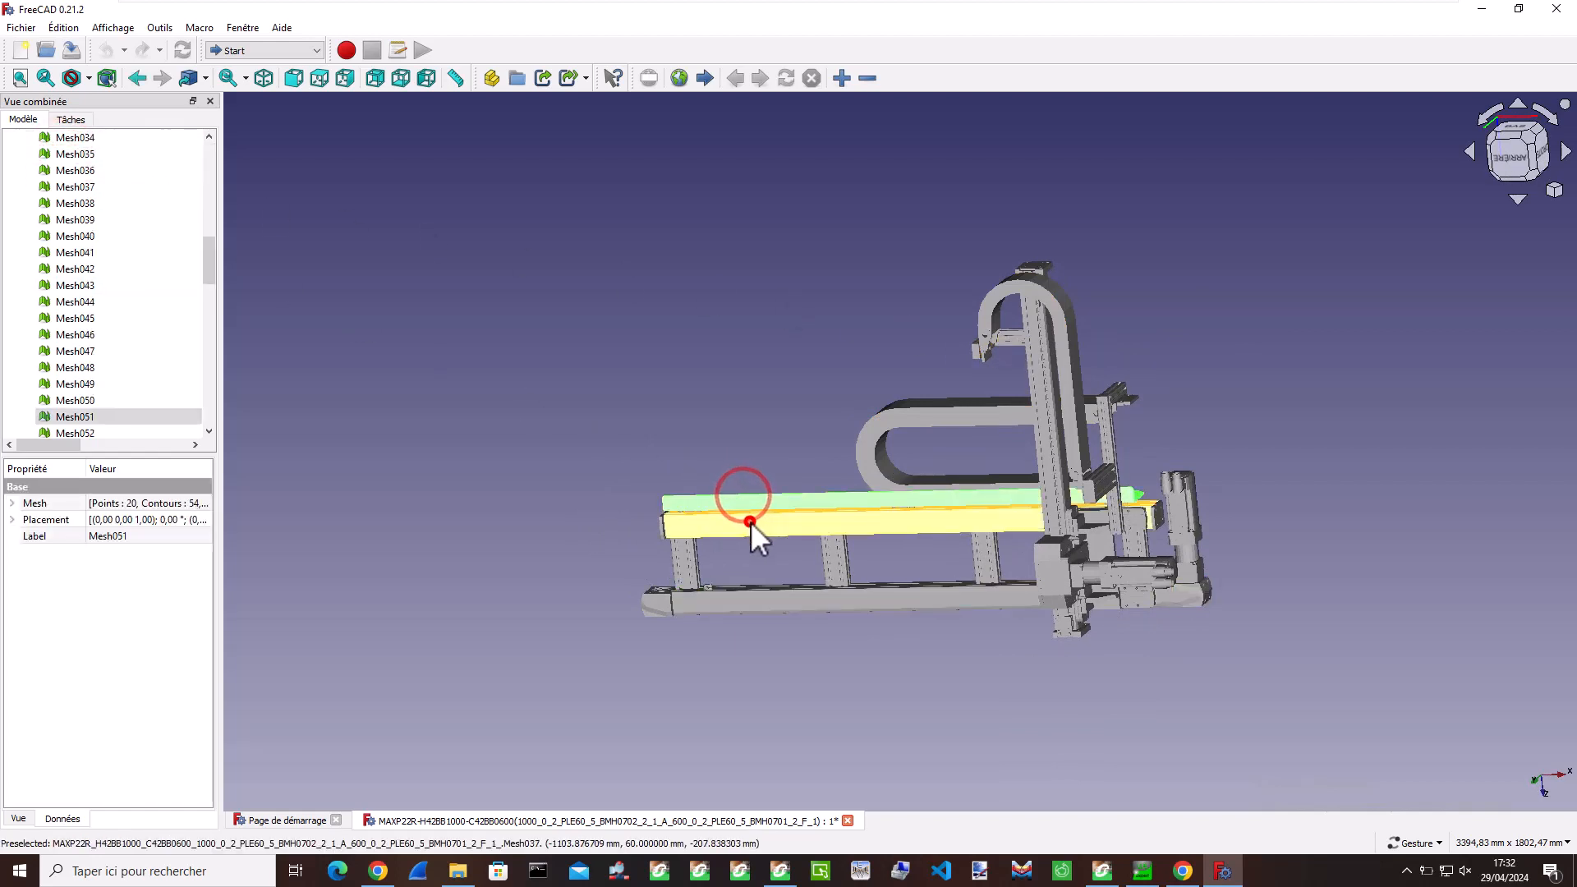
pyautogui.click(684, 556)
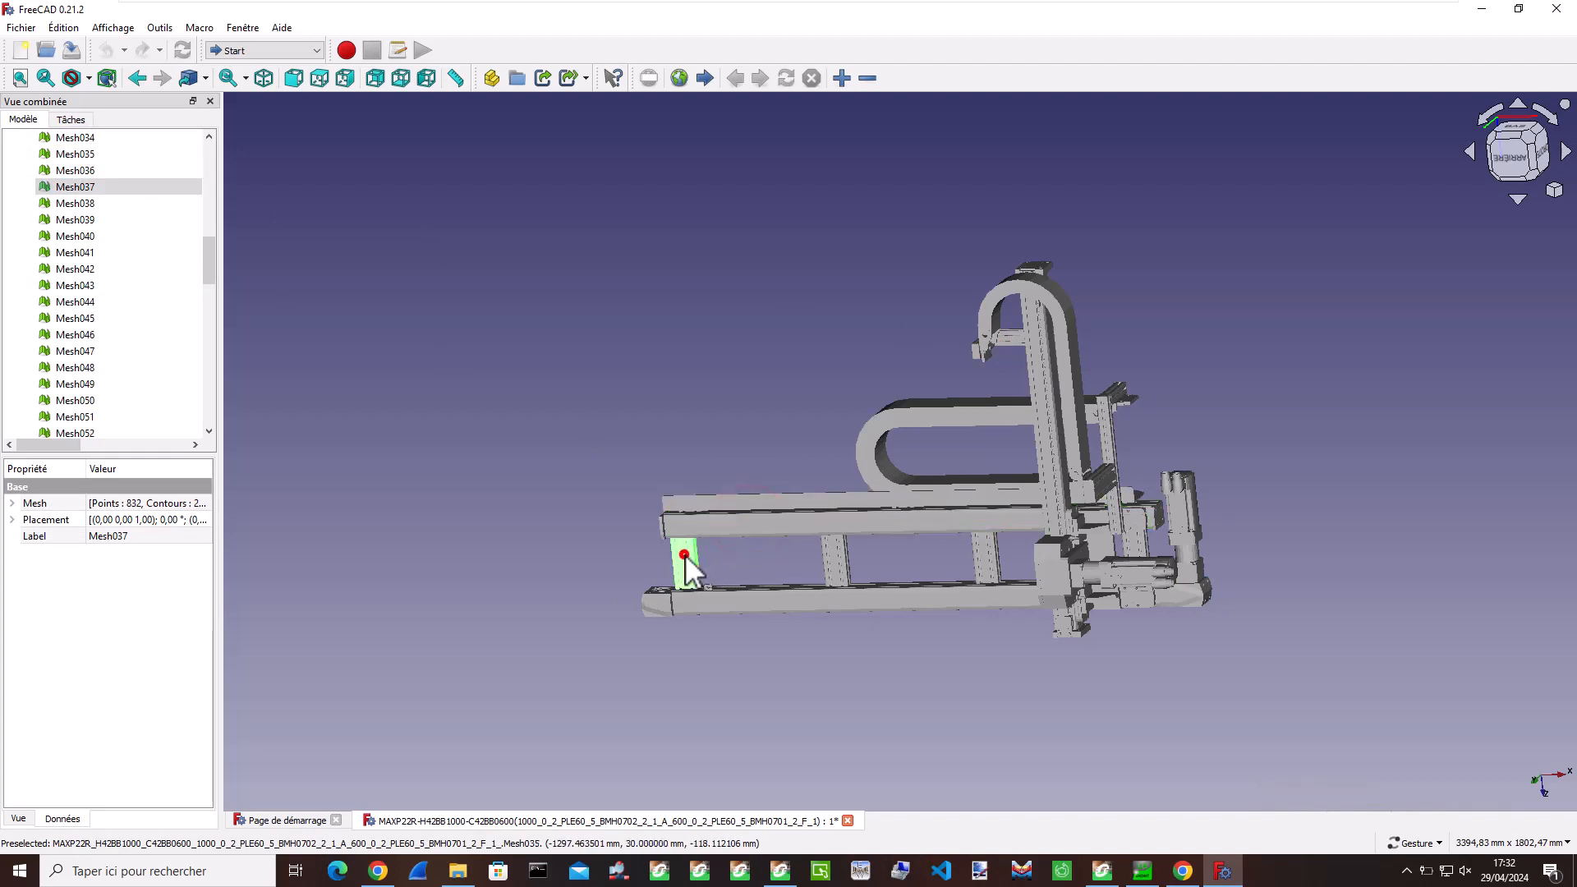
pyautogui.click(835, 560)
pyautogui.click(994, 561)
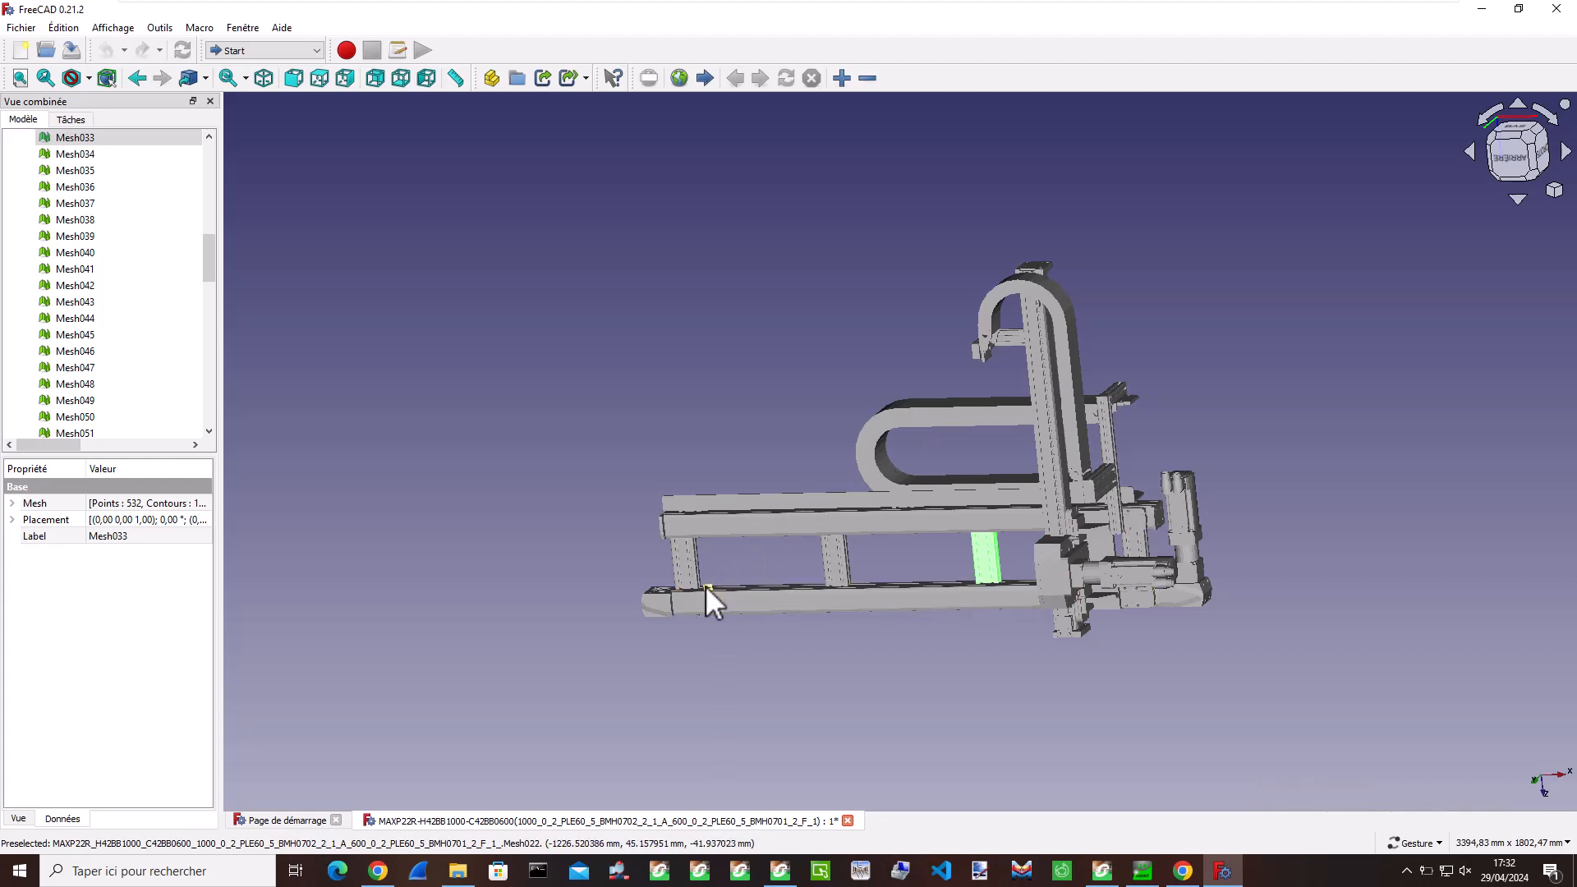
# - Examine the small clamp block and its cylindrical pin on the front beam as separate meshes, and clear the selection
pyautogui.scroll(10, 707, 585)
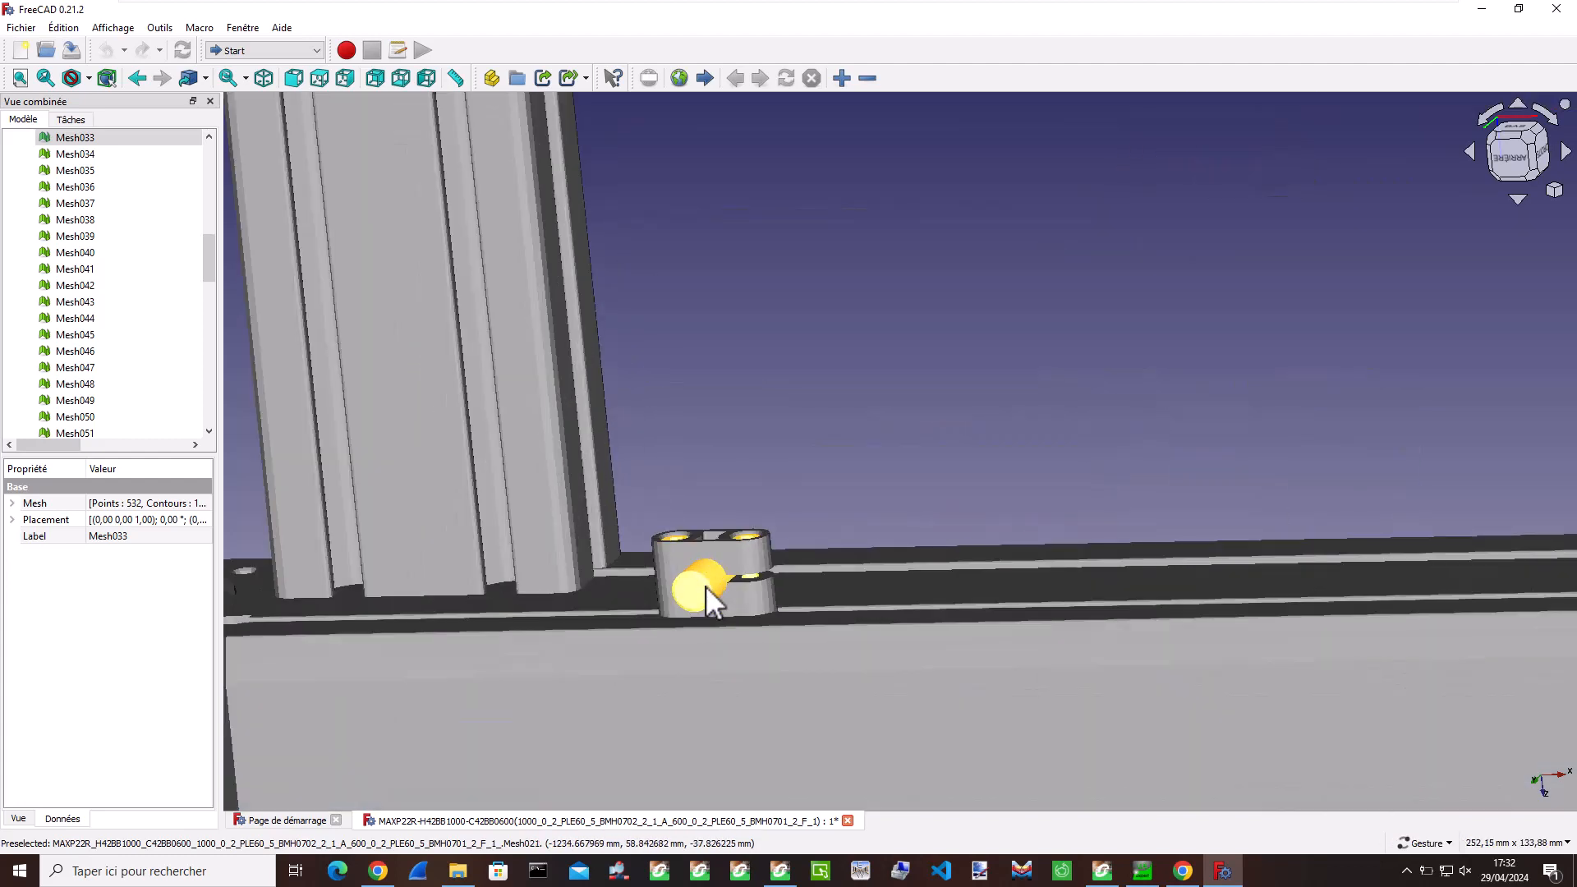
pyautogui.click(706, 585)
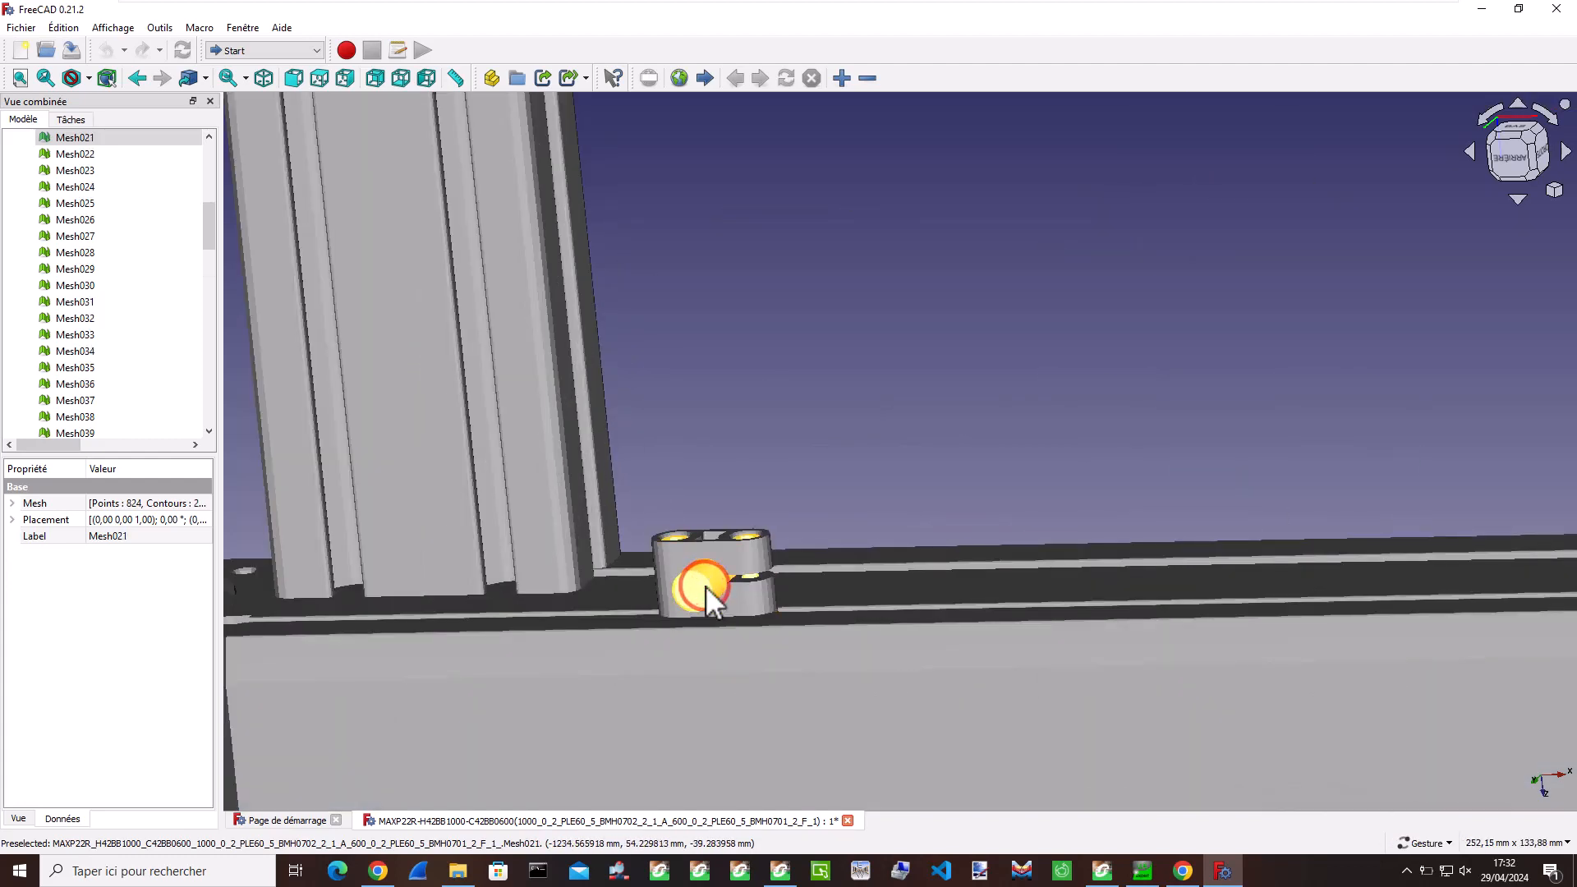
pyautogui.click(750, 558)
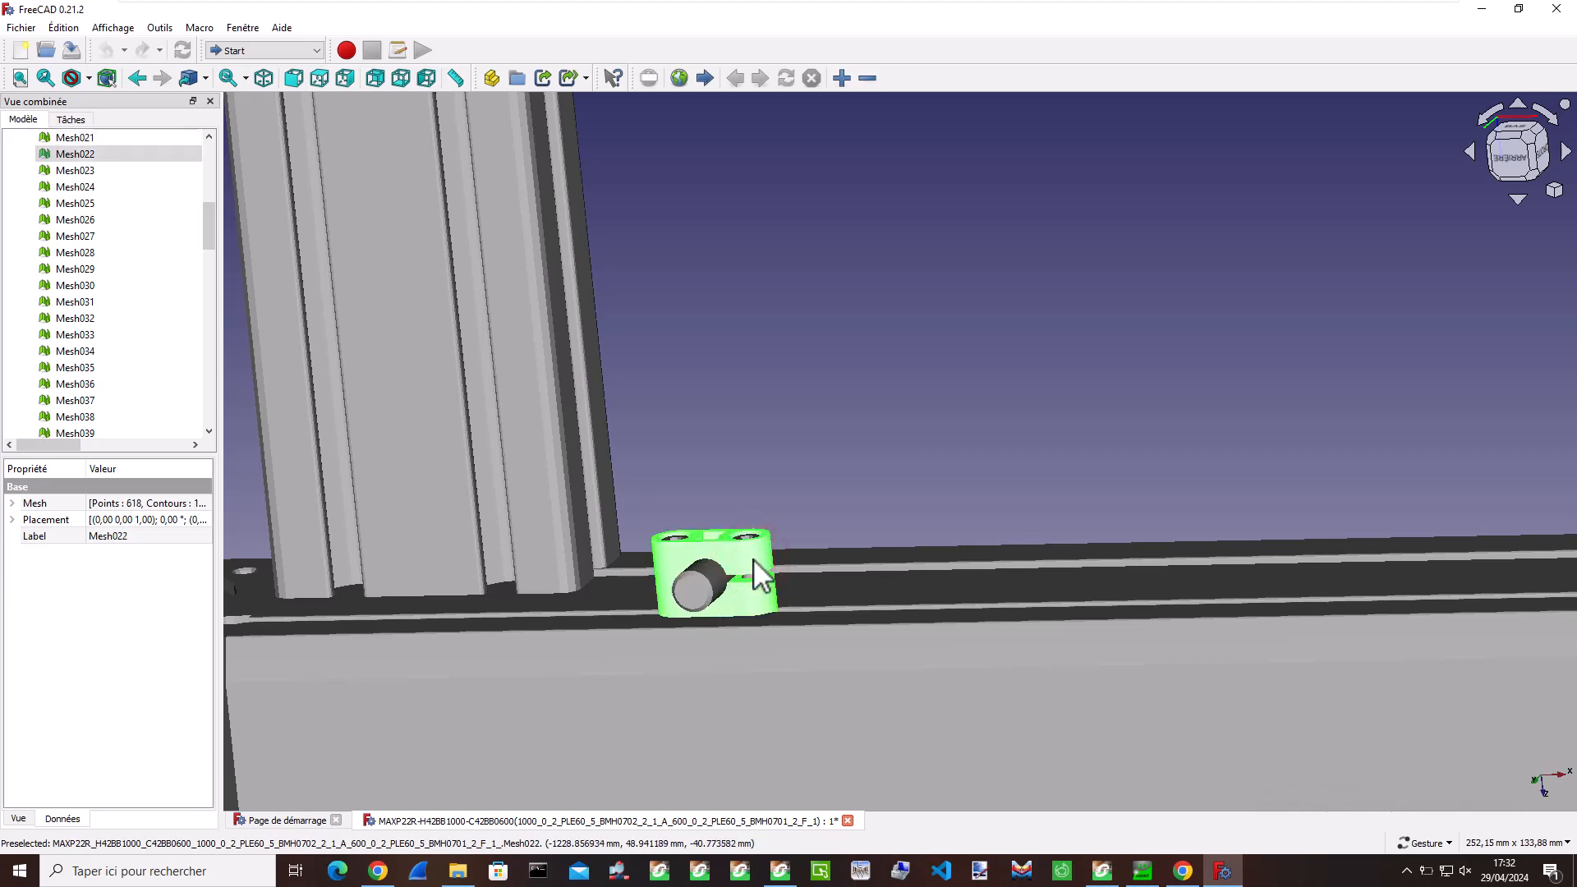
pyautogui.scroll(-6, 753, 558)
pyautogui.scroll(-3, 1151, 653)
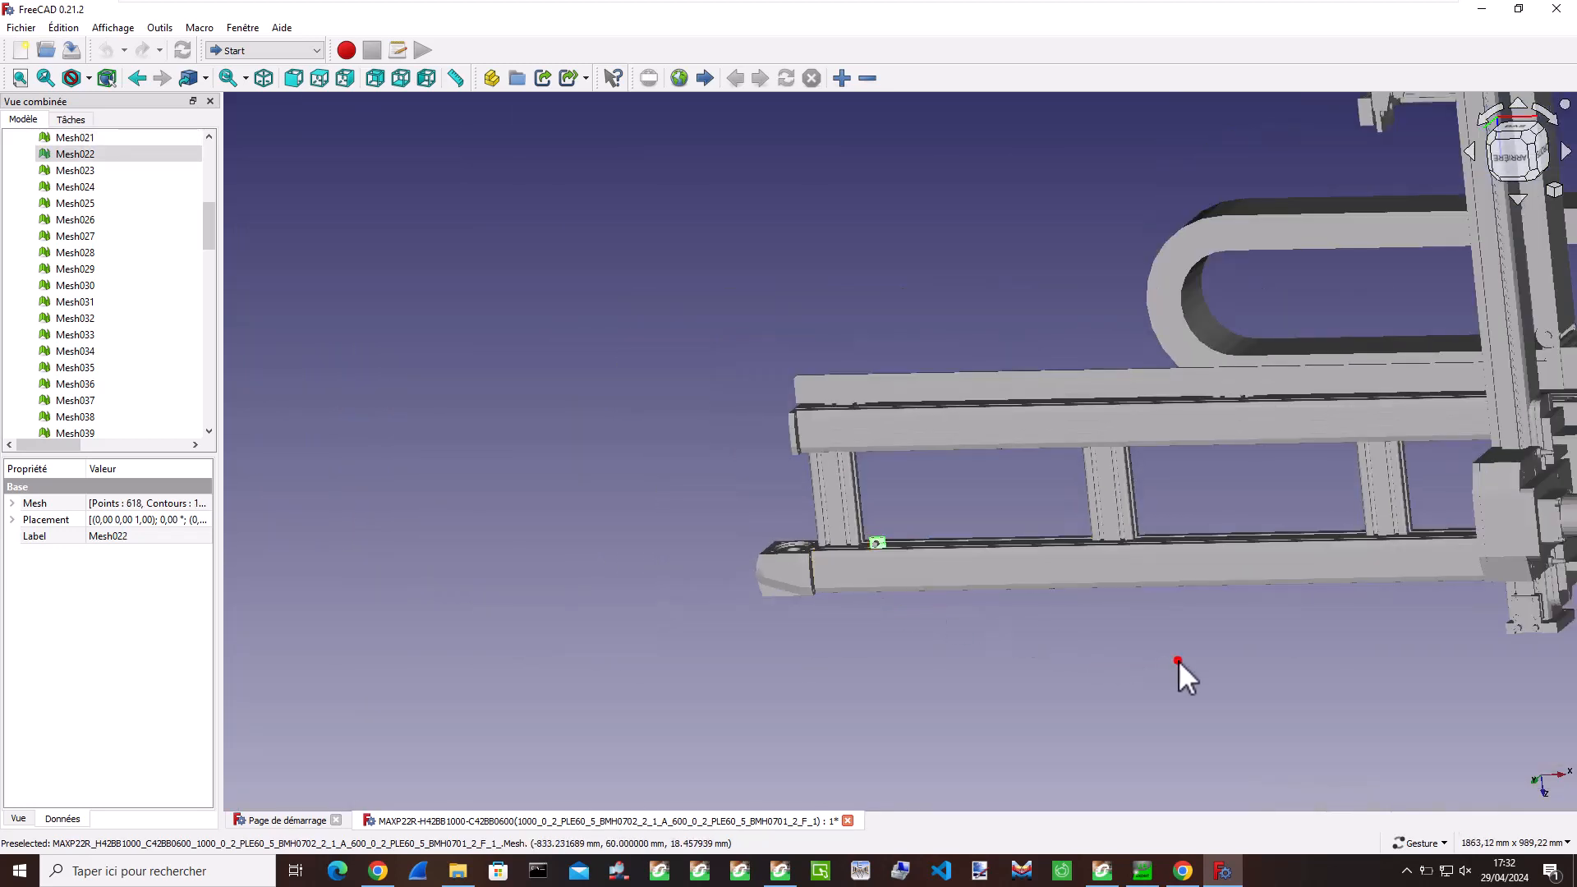
pyautogui.click(1177, 661)
# - Delete the two curved cable chains, the one on the vertical axis and the one above the horizontal beams
pyautogui.scroll(-3, 1178, 662)
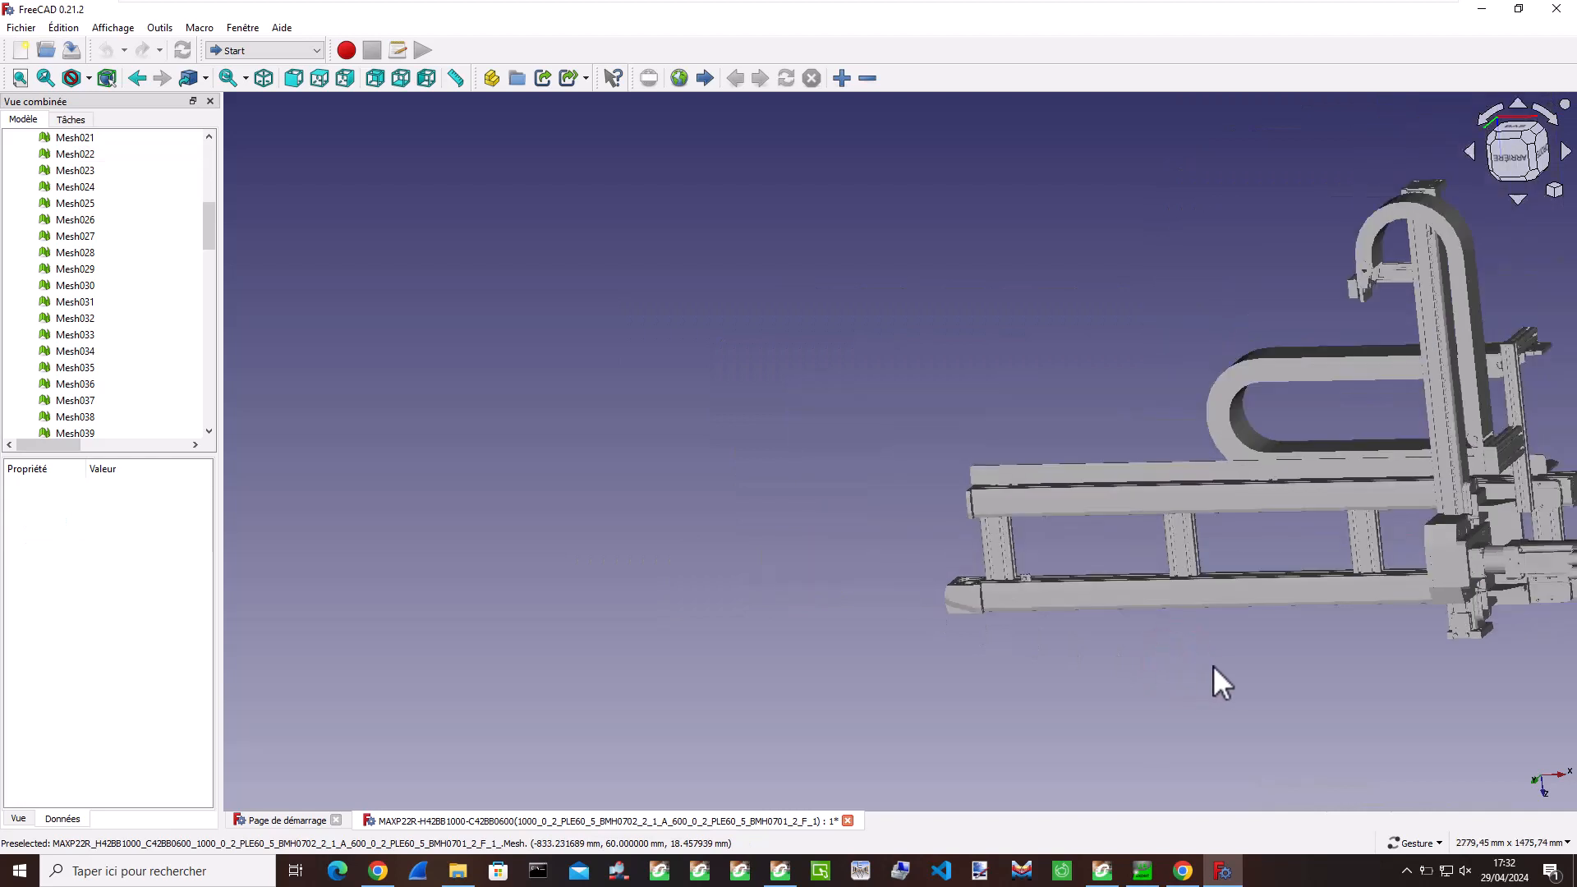
pyautogui.press('Left')
pyautogui.press('Left')
pyautogui.press('Left')
pyautogui.press('Left')
pyautogui.press('Left')
pyautogui.press('Left')
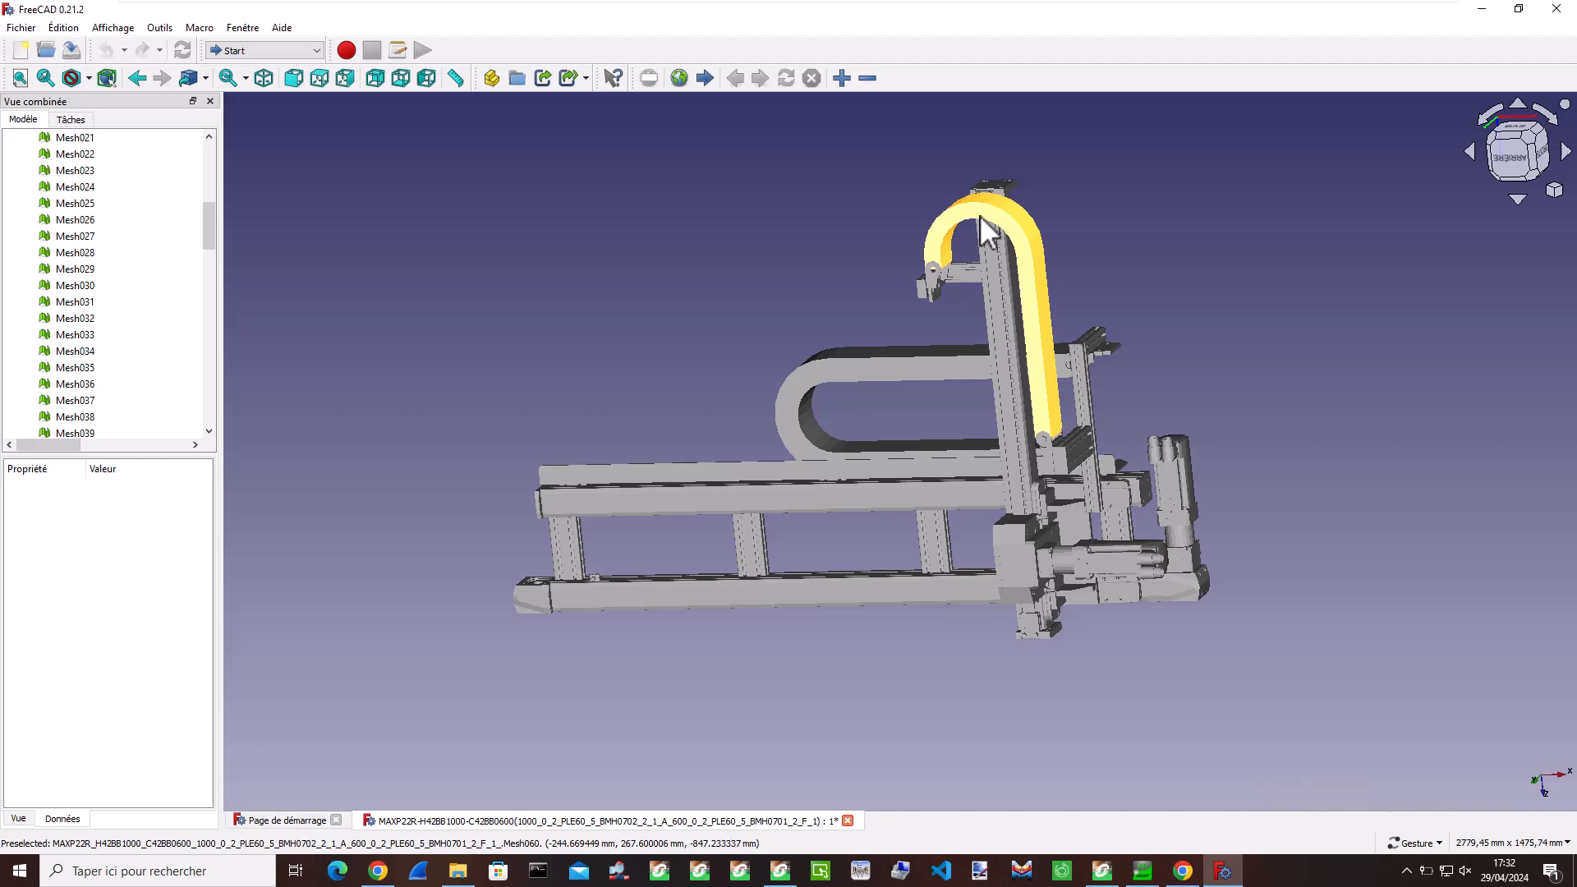
pyautogui.click(1033, 230)
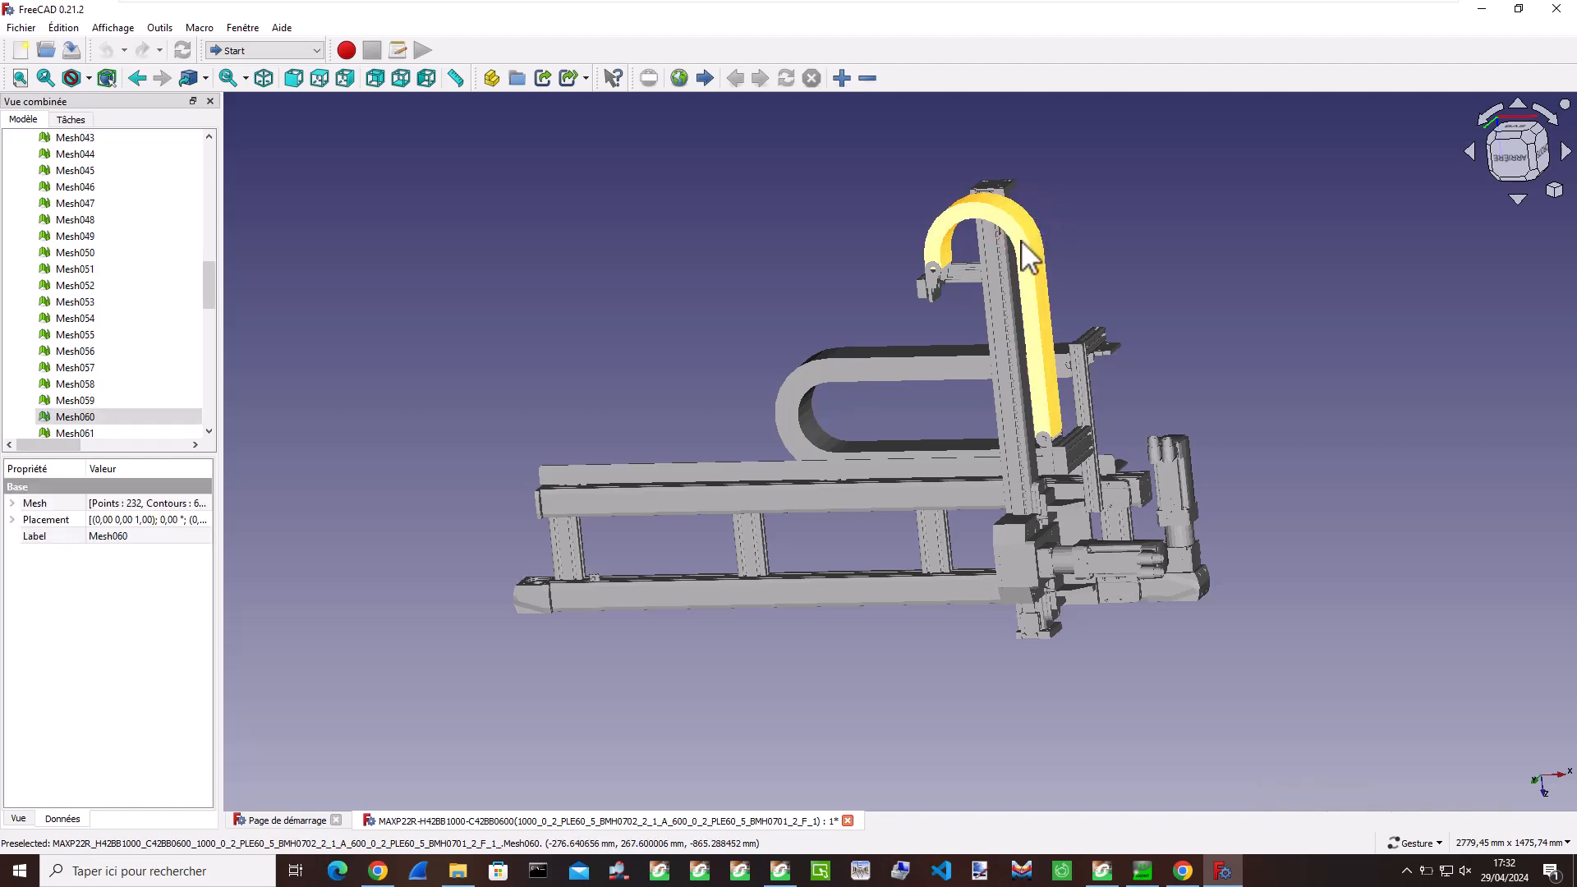
pyautogui.press('Delete')
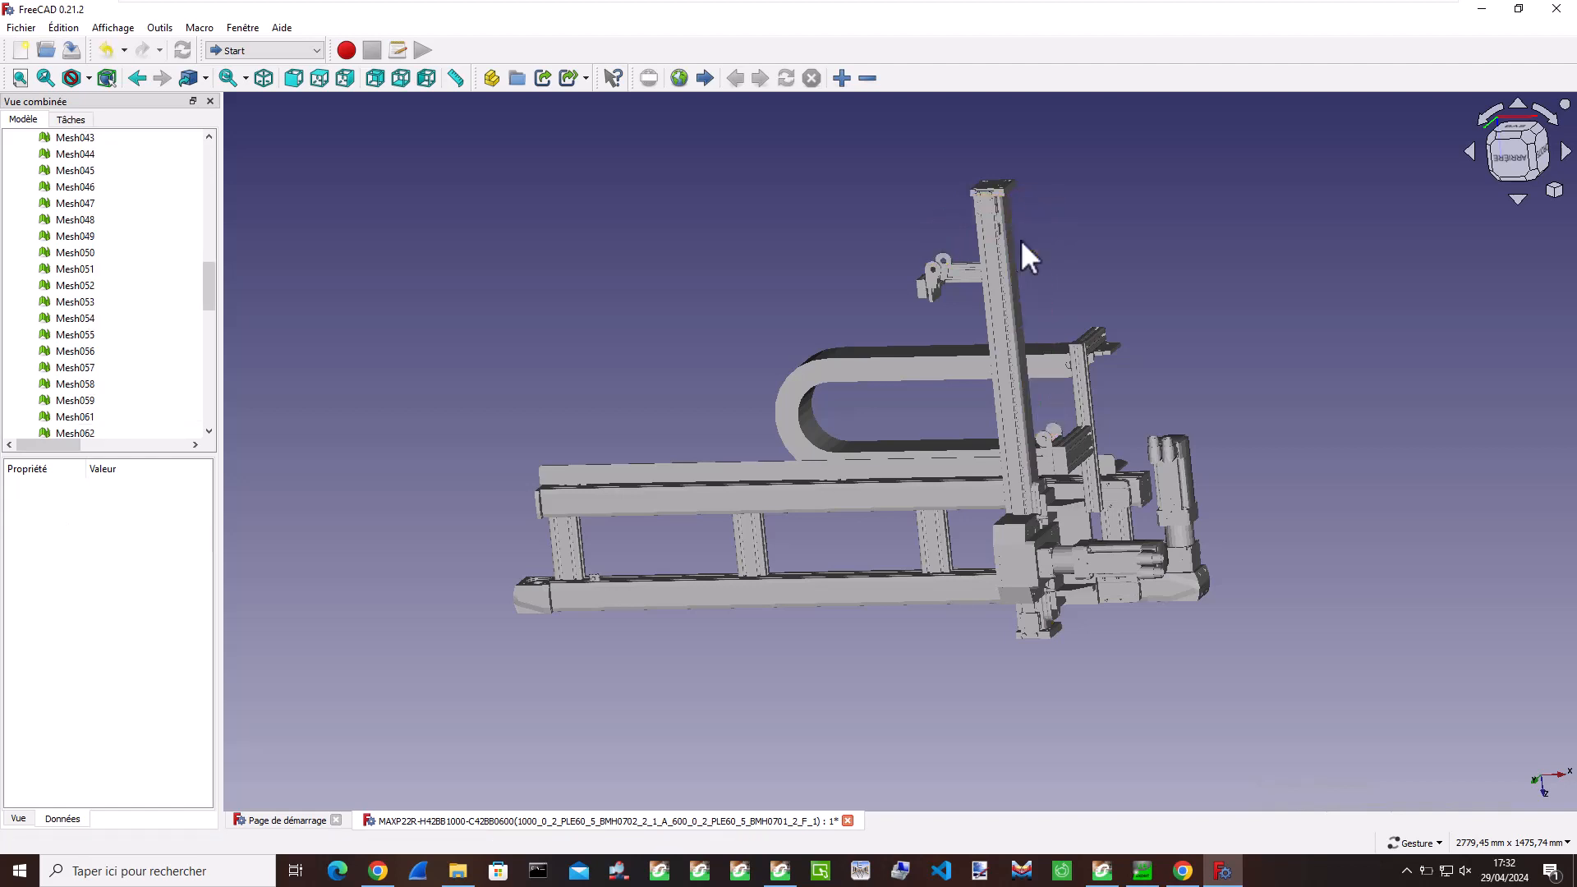
pyautogui.click(914, 366)
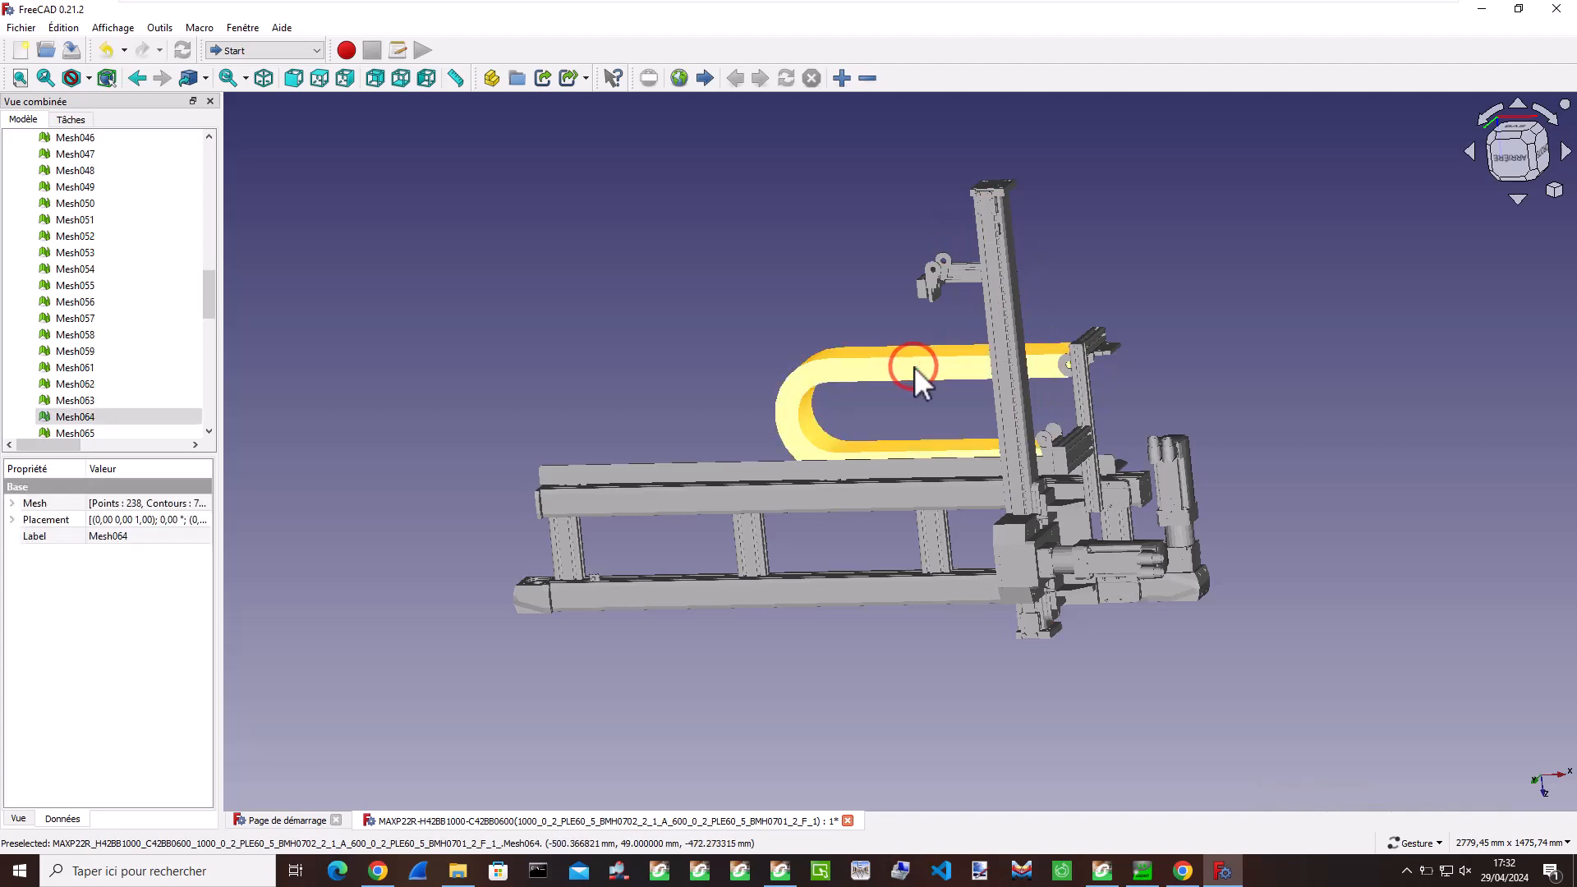
pyautogui.press('Delete')
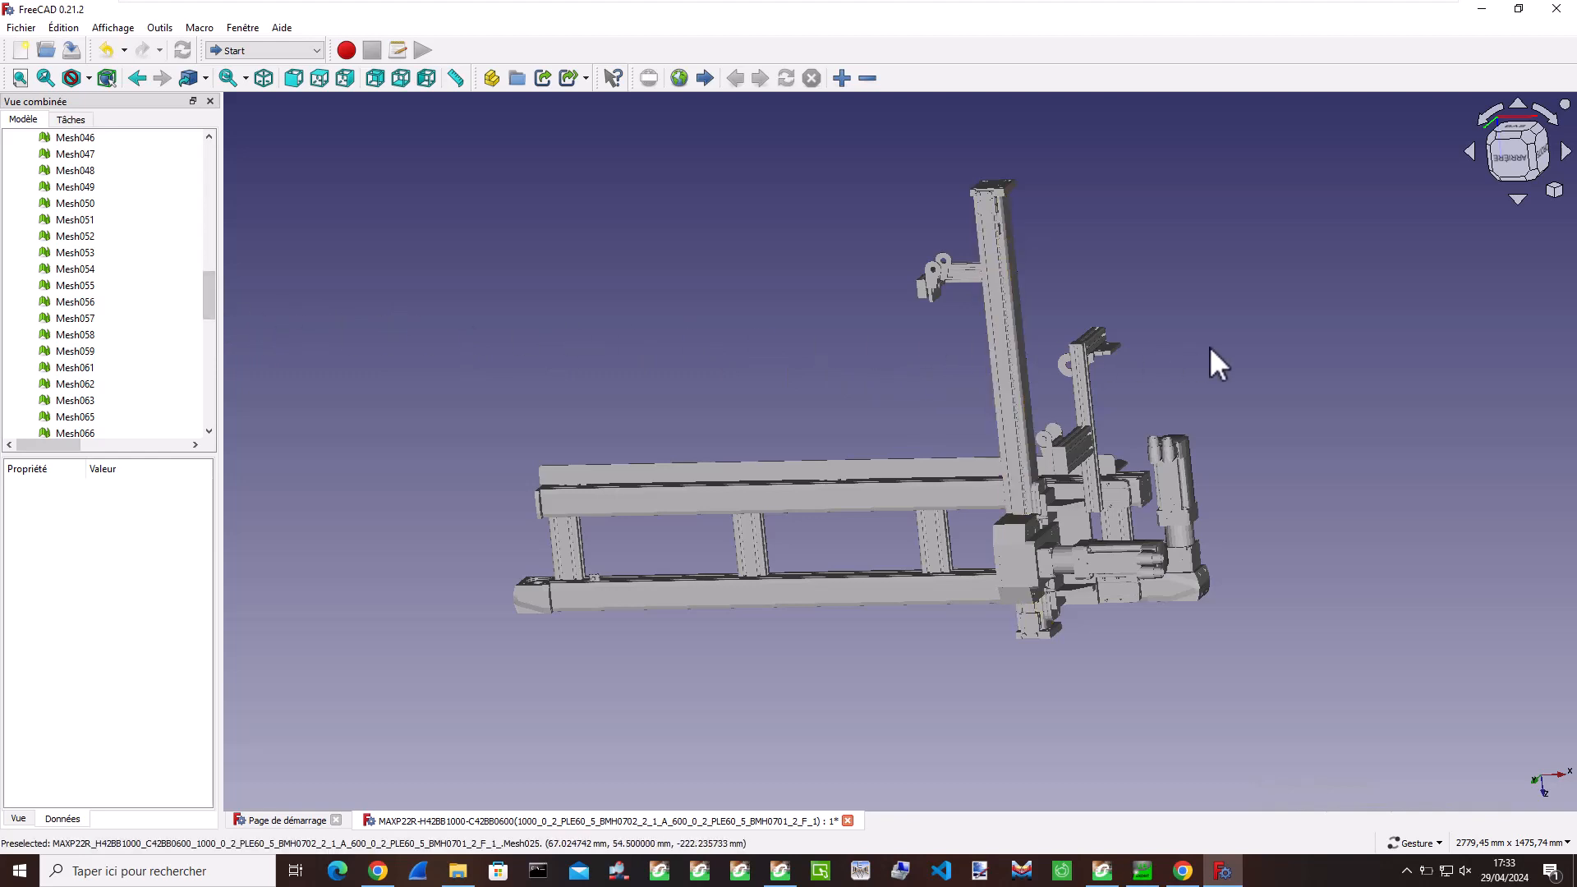
# - Select together the vertical axis's top end plate, its beam profile and belt meshes, and the cable chain bracket attached to its side
pyautogui.moveTo(1209, 346); pyautogui.dragTo(1101, 274)
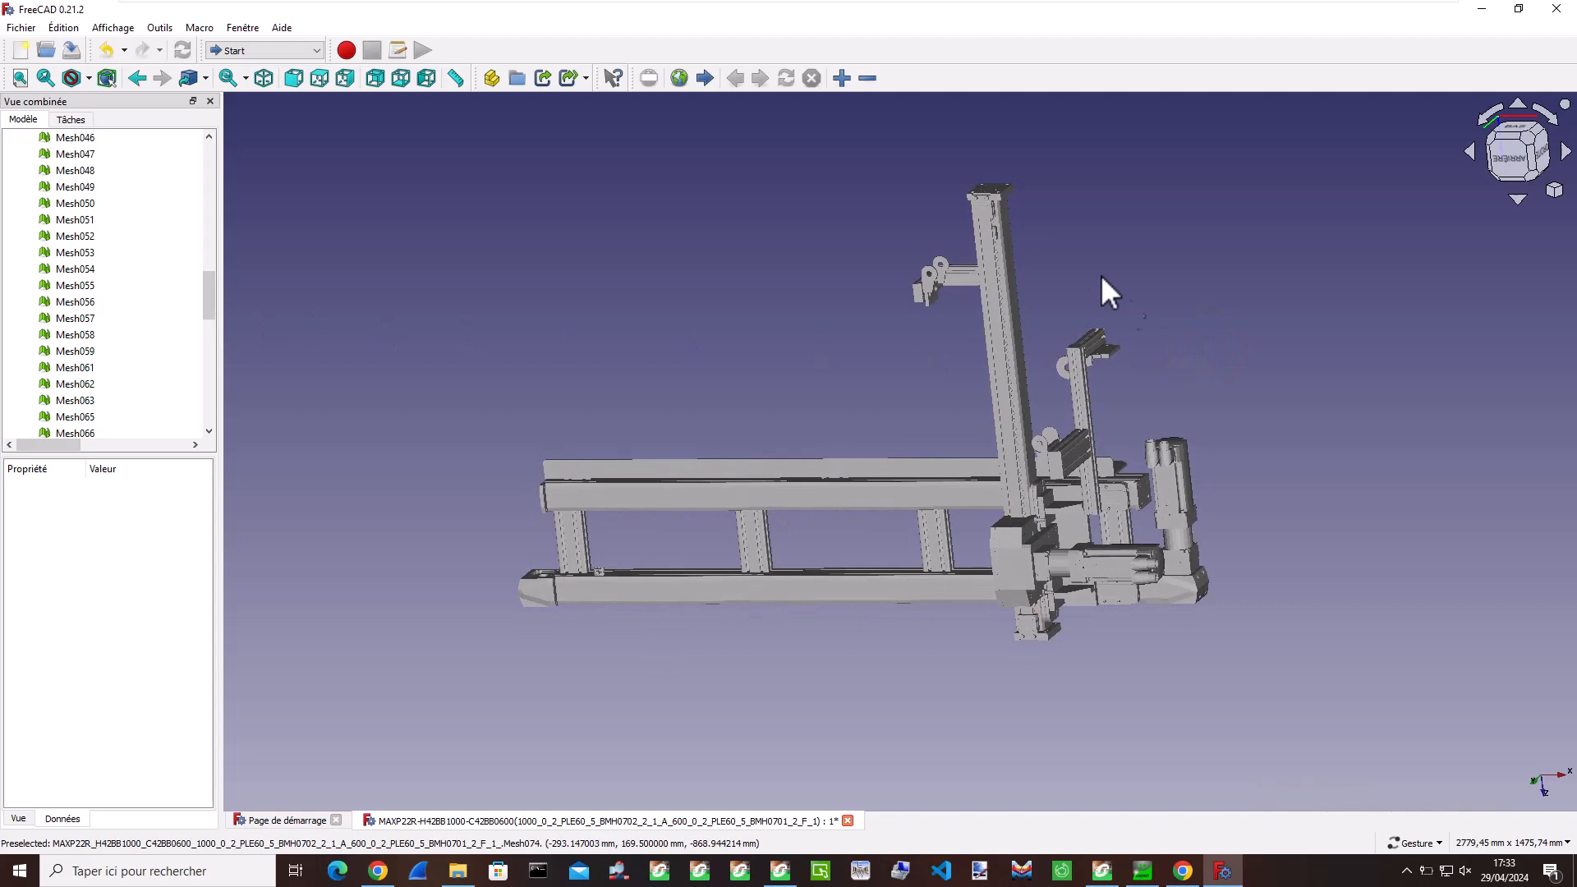
pyautogui.click(999, 190)
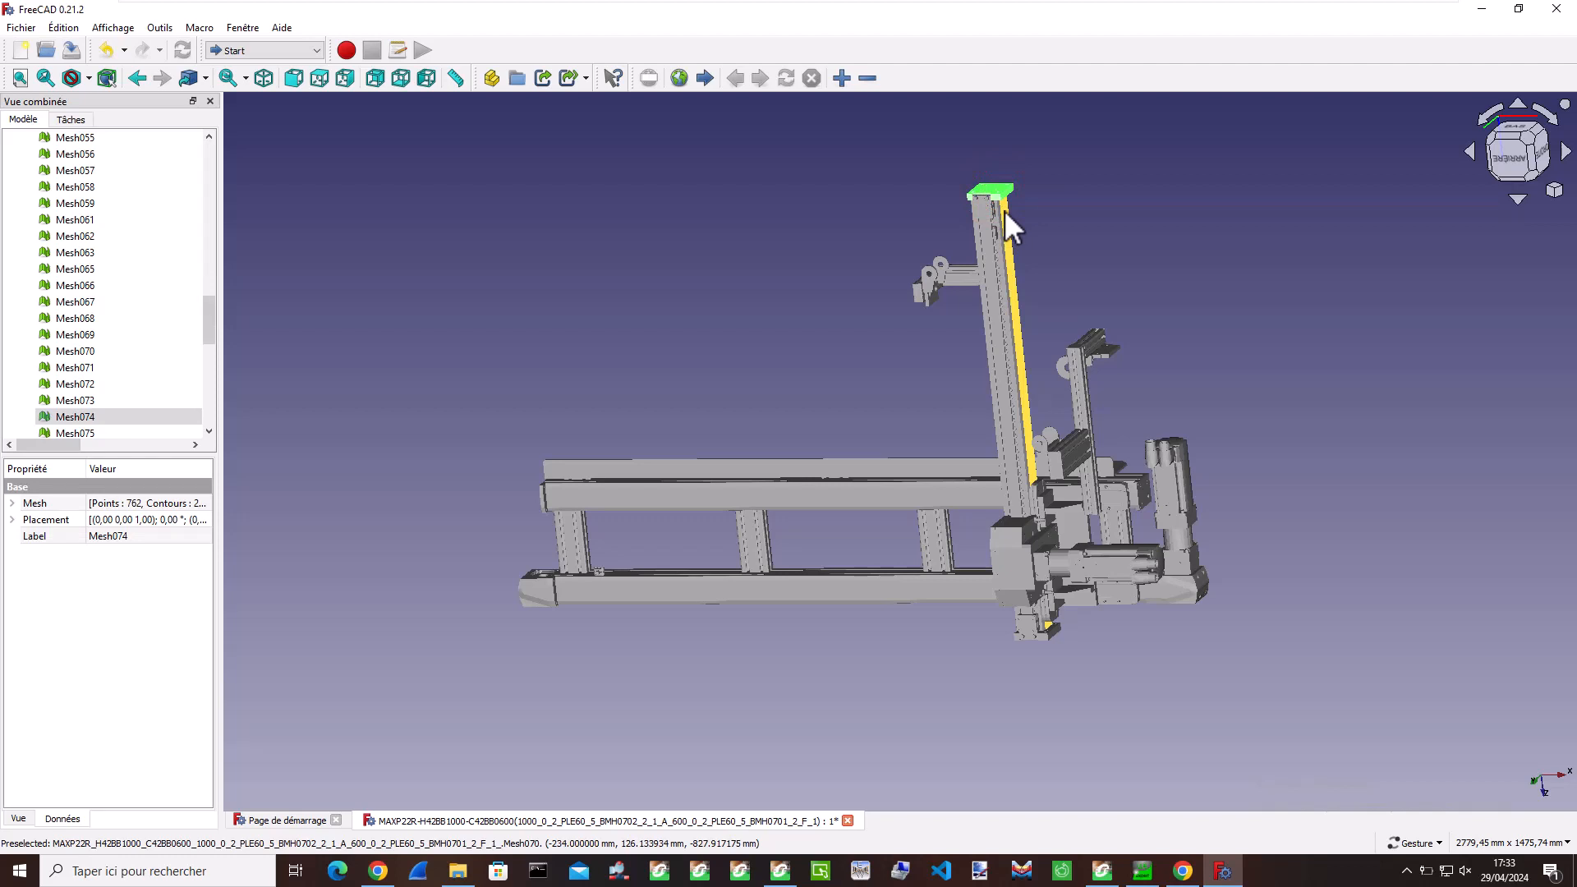
pyautogui.keyDown('ctrl'); pyautogui.click(1004, 211); pyautogui.keyUp('ctrl')
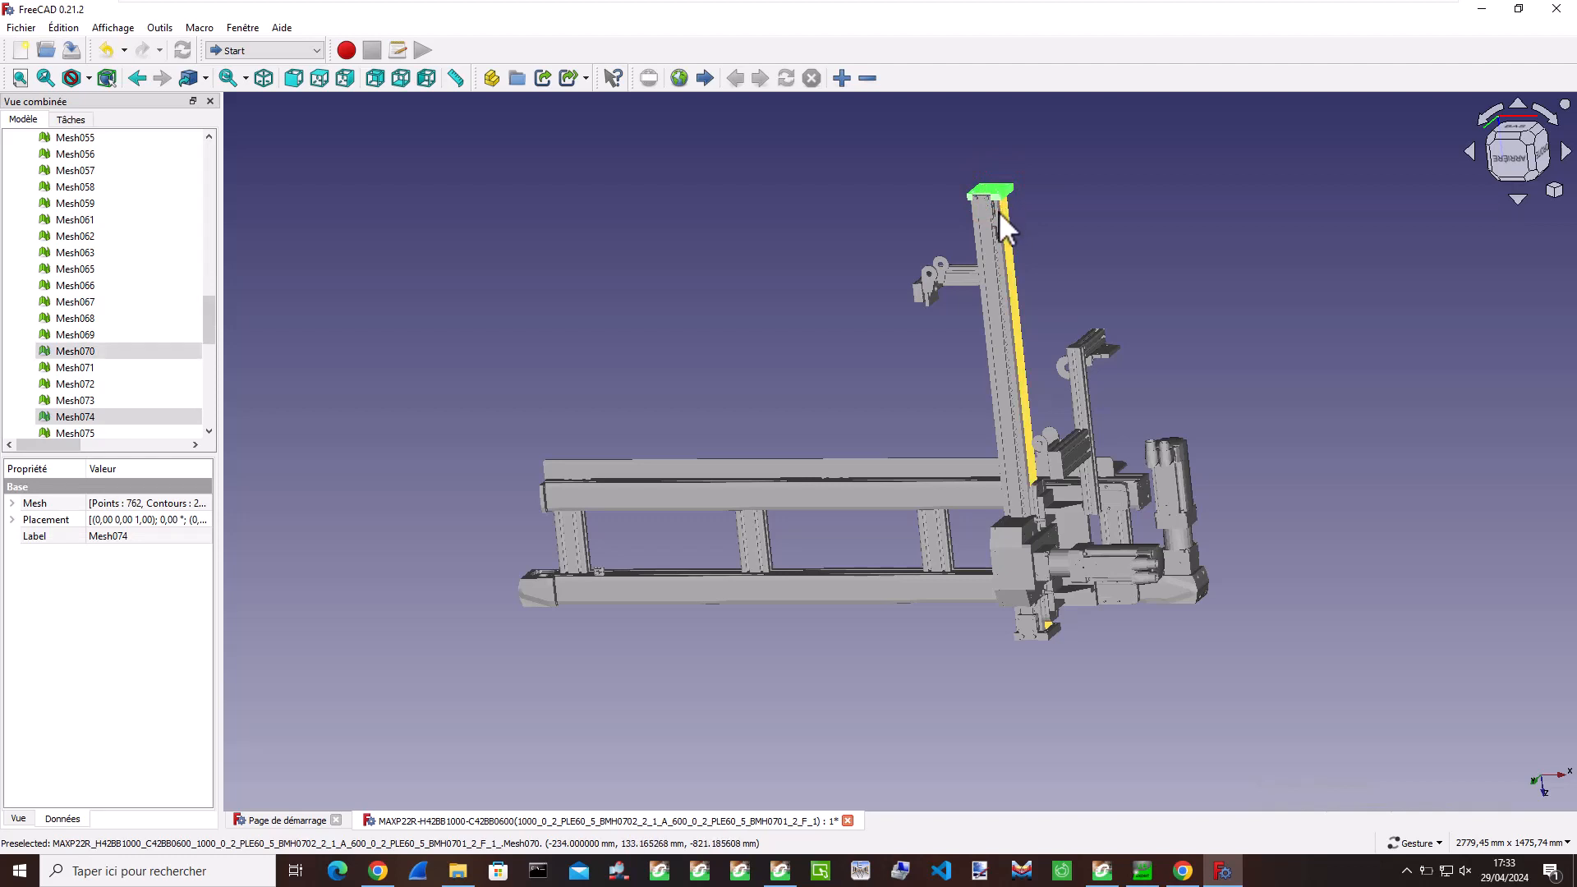
pyautogui.keyDown('ctrl'); pyautogui.click(998, 219); pyautogui.keyUp('ctrl')
pyautogui.keyDown('ctrl'); pyautogui.click(985, 213); pyautogui.keyUp('ctrl')
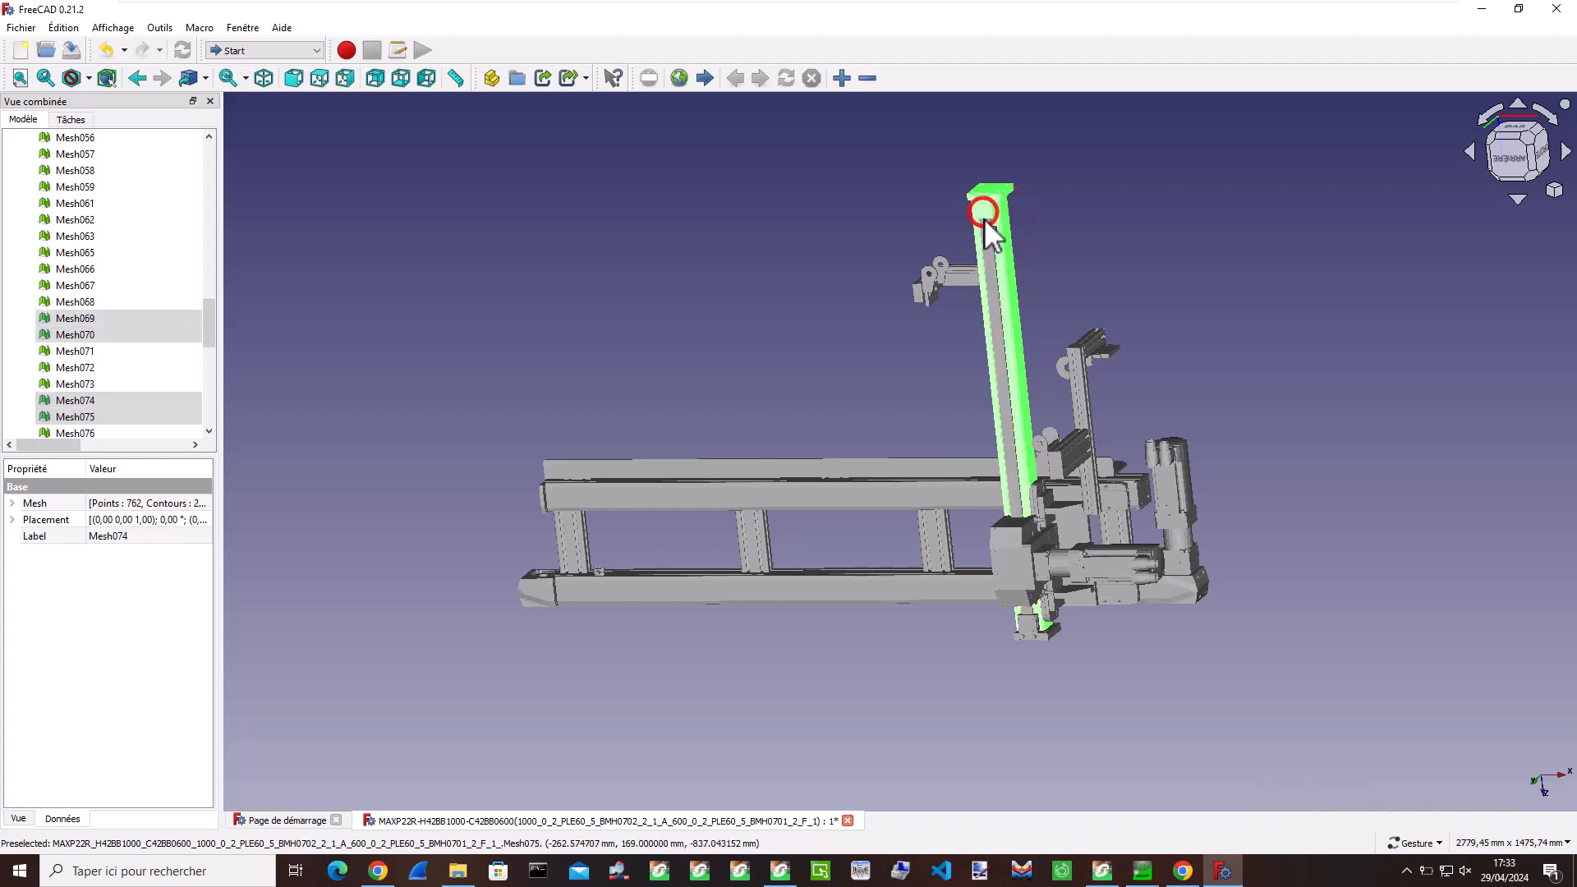
pyautogui.keyDown('ctrl'); pyautogui.click(996, 234); pyautogui.keyUp('ctrl')
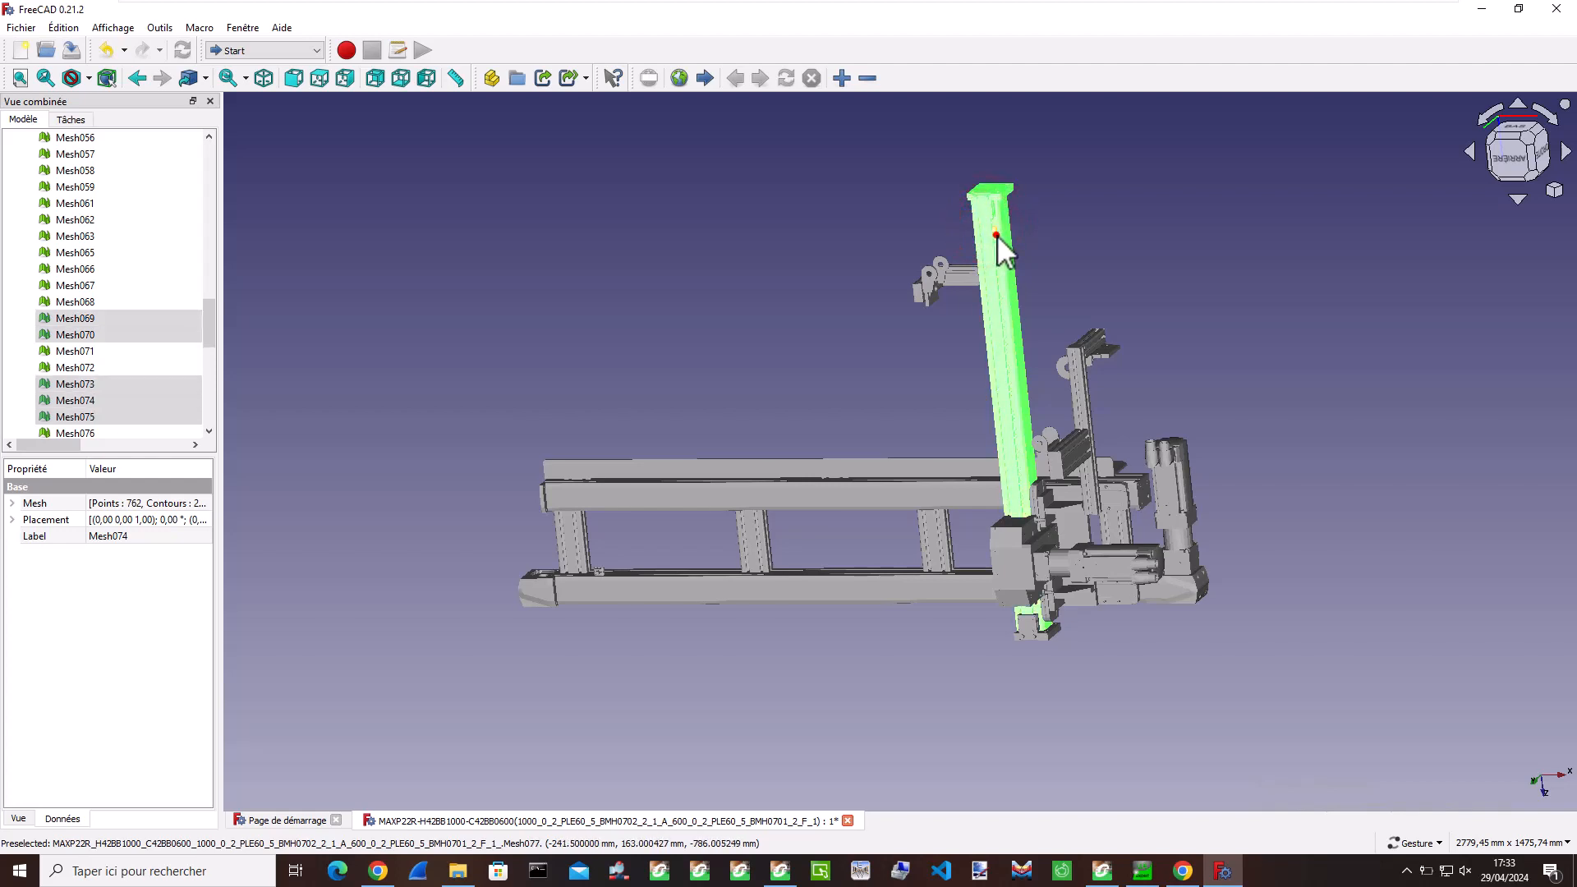
pyautogui.keyDown('ctrl'); pyautogui.click(997, 236); pyautogui.keyUp('ctrl')
pyautogui.keyDown('ctrl'); pyautogui.click(956, 274); pyautogui.keyUp('ctrl')
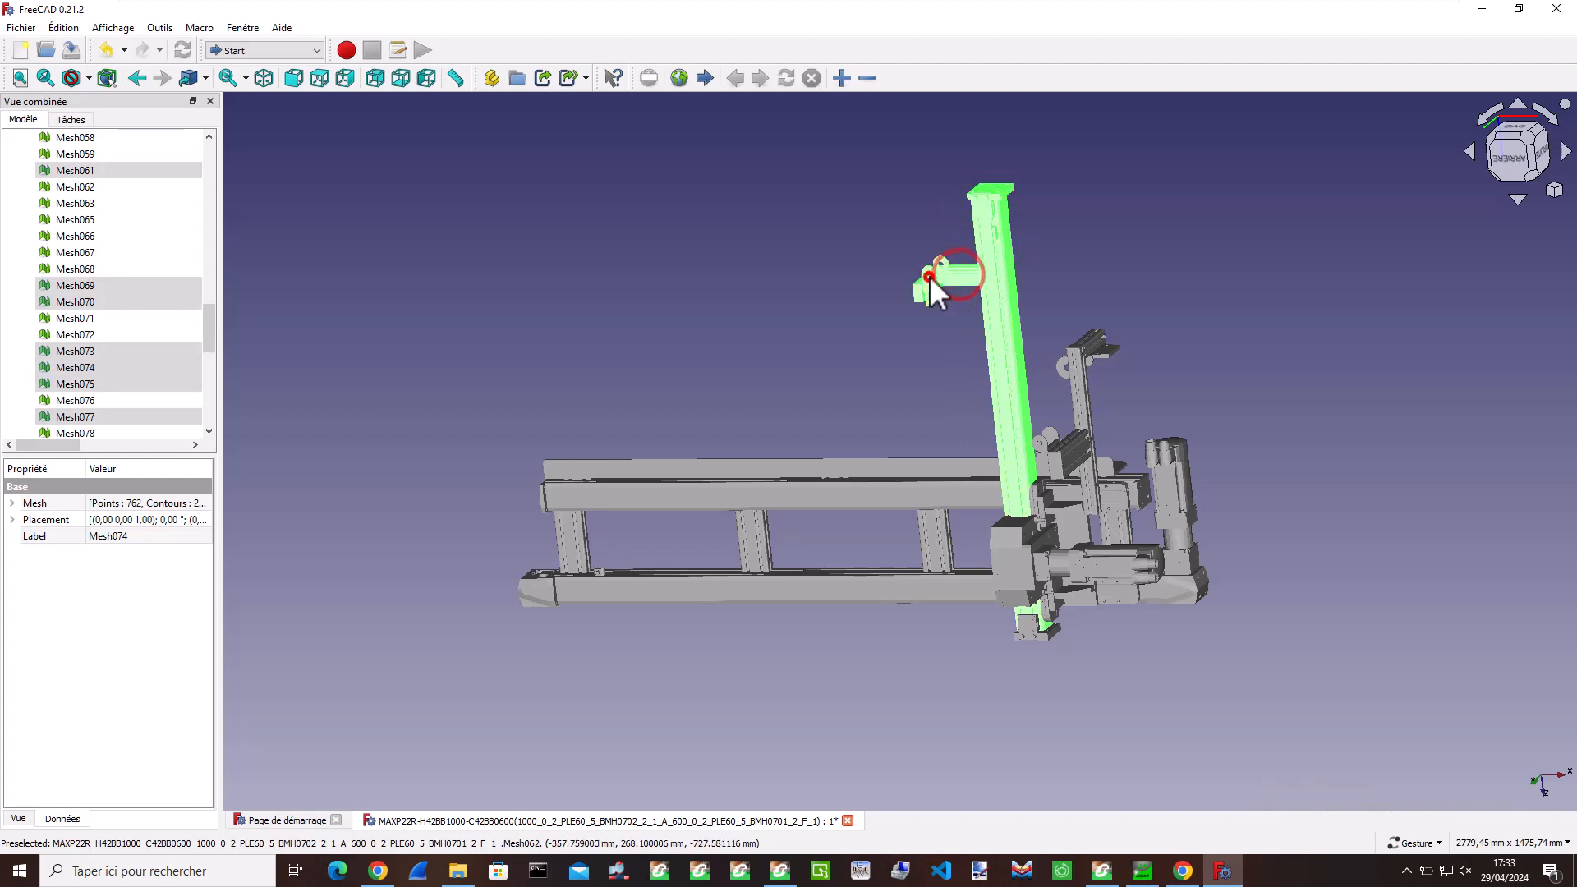
pyautogui.keyDown('ctrl'); pyautogui.click(930, 276); pyautogui.keyUp('ctrl')
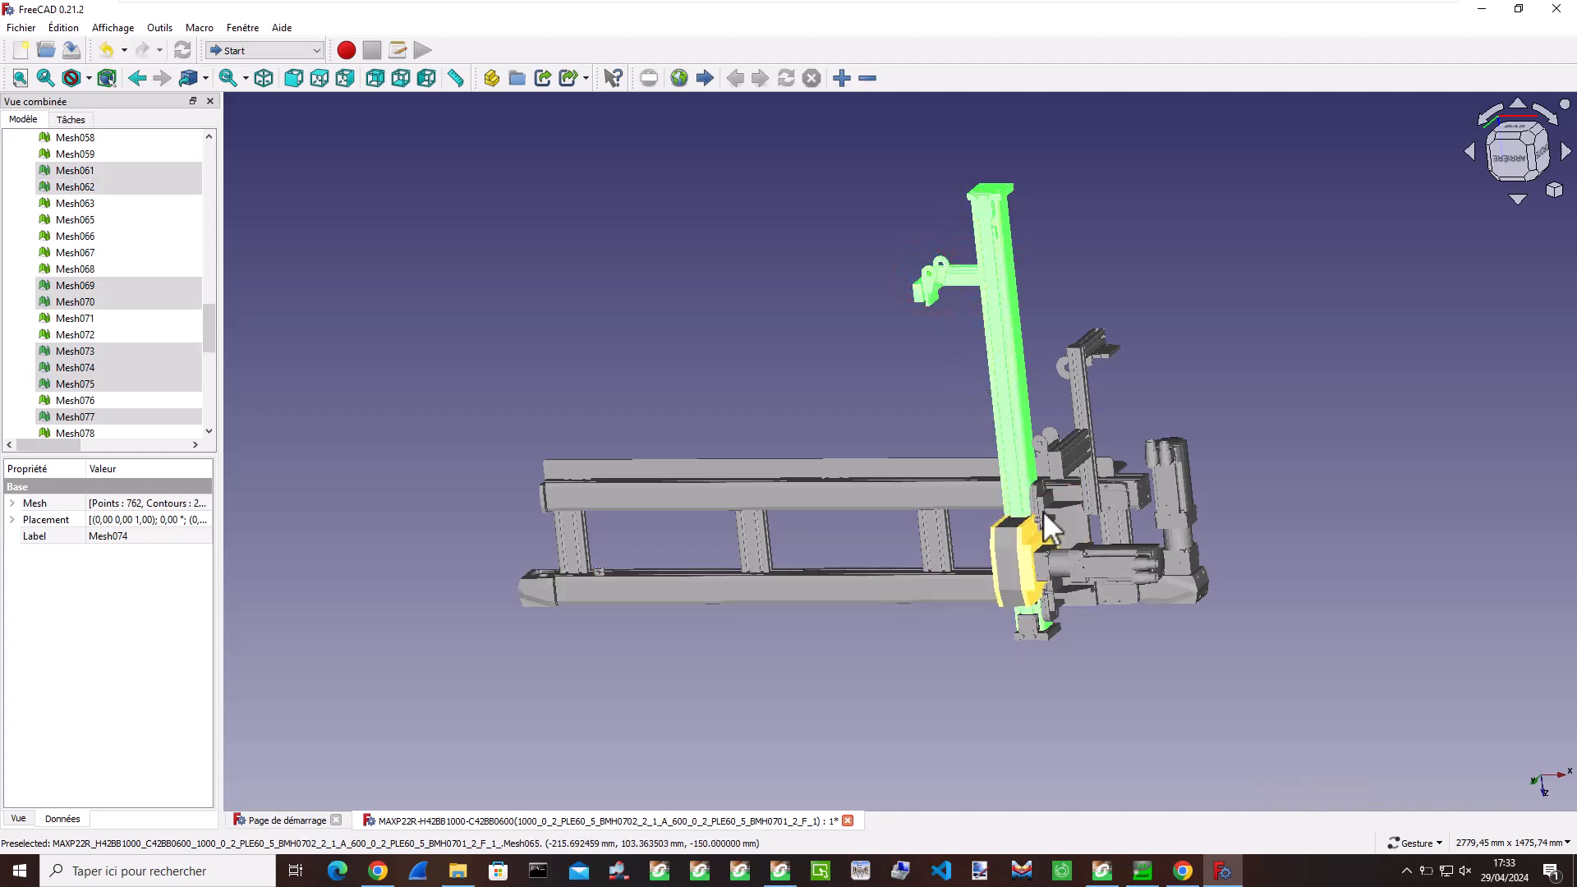
# - Add the two end stops, the guide rail, the lower end plate meshes and Mesh076 to the vertical axis selection
pyautogui.scroll(8, 1044, 511)
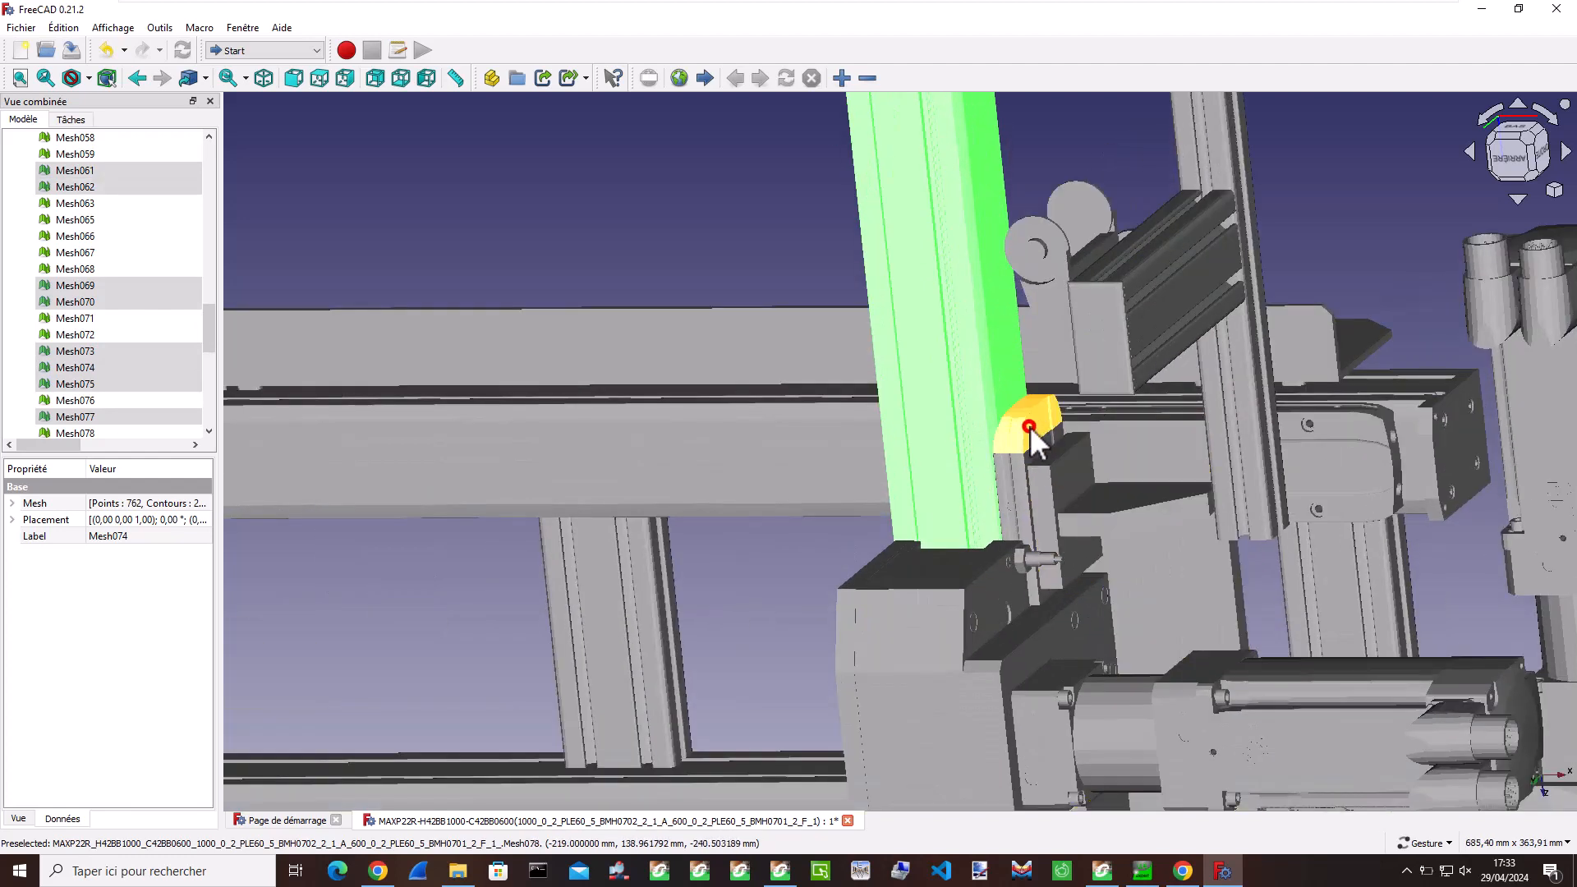
pyautogui.keyDown('ctrl'); pyautogui.click(1031, 427); pyautogui.keyUp('ctrl')
pyautogui.keyDown('ctrl'); pyautogui.click(1009, 475); pyautogui.keyUp('ctrl')
pyautogui.scroll(-5, 1009, 475)
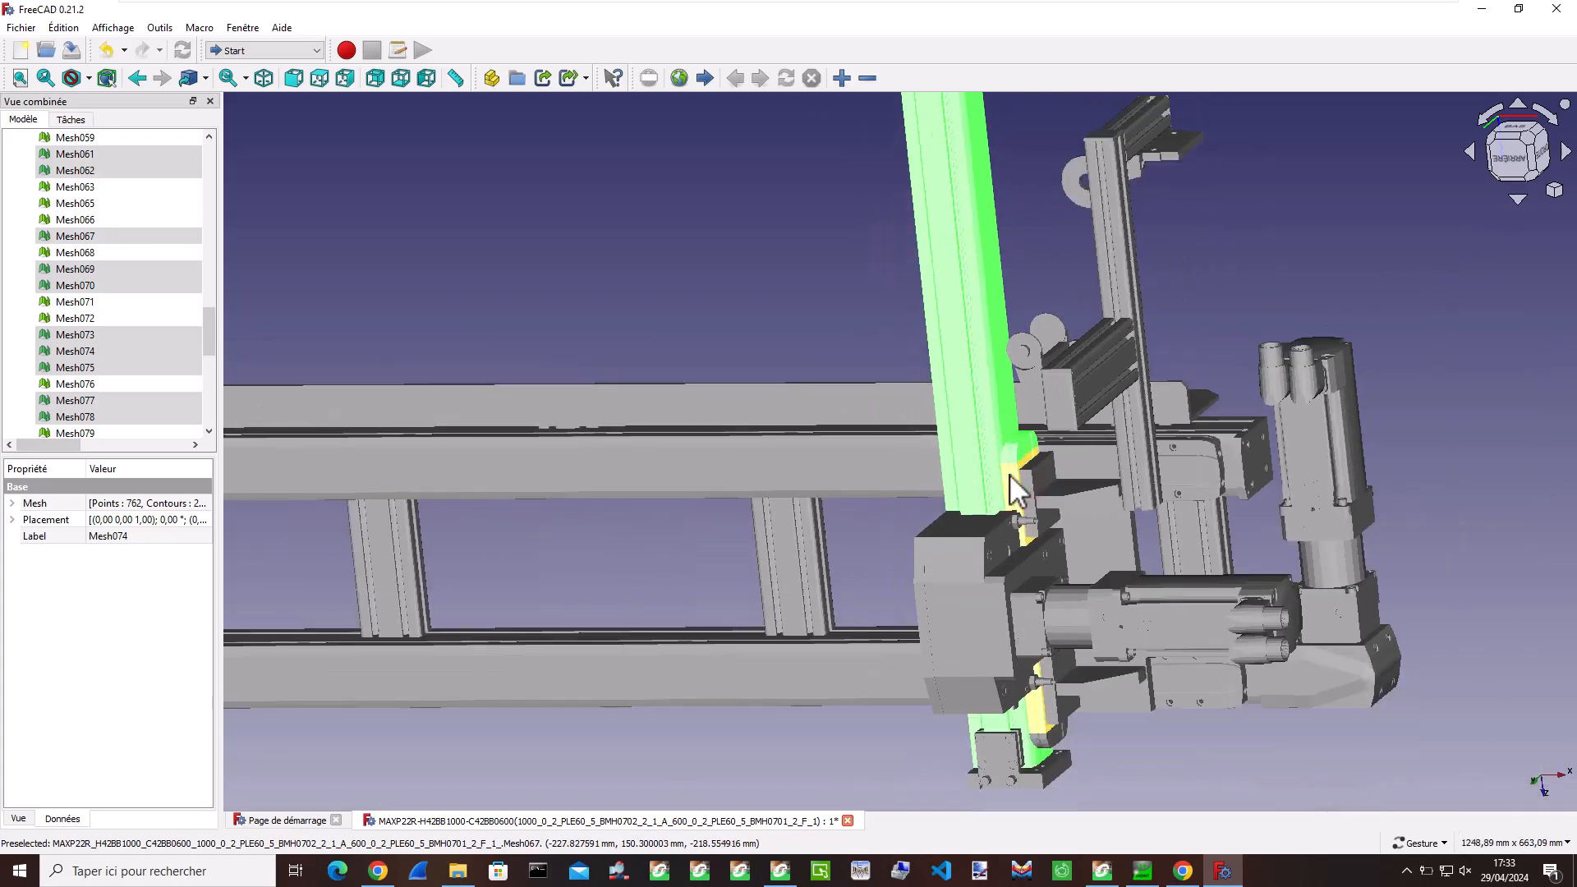
pyautogui.keyDown('ctrl'); pyautogui.click(1001, 760); pyautogui.keyUp('ctrl')
pyautogui.keyDown('ctrl'); pyautogui.click(1045, 774); pyautogui.keyUp('ctrl')
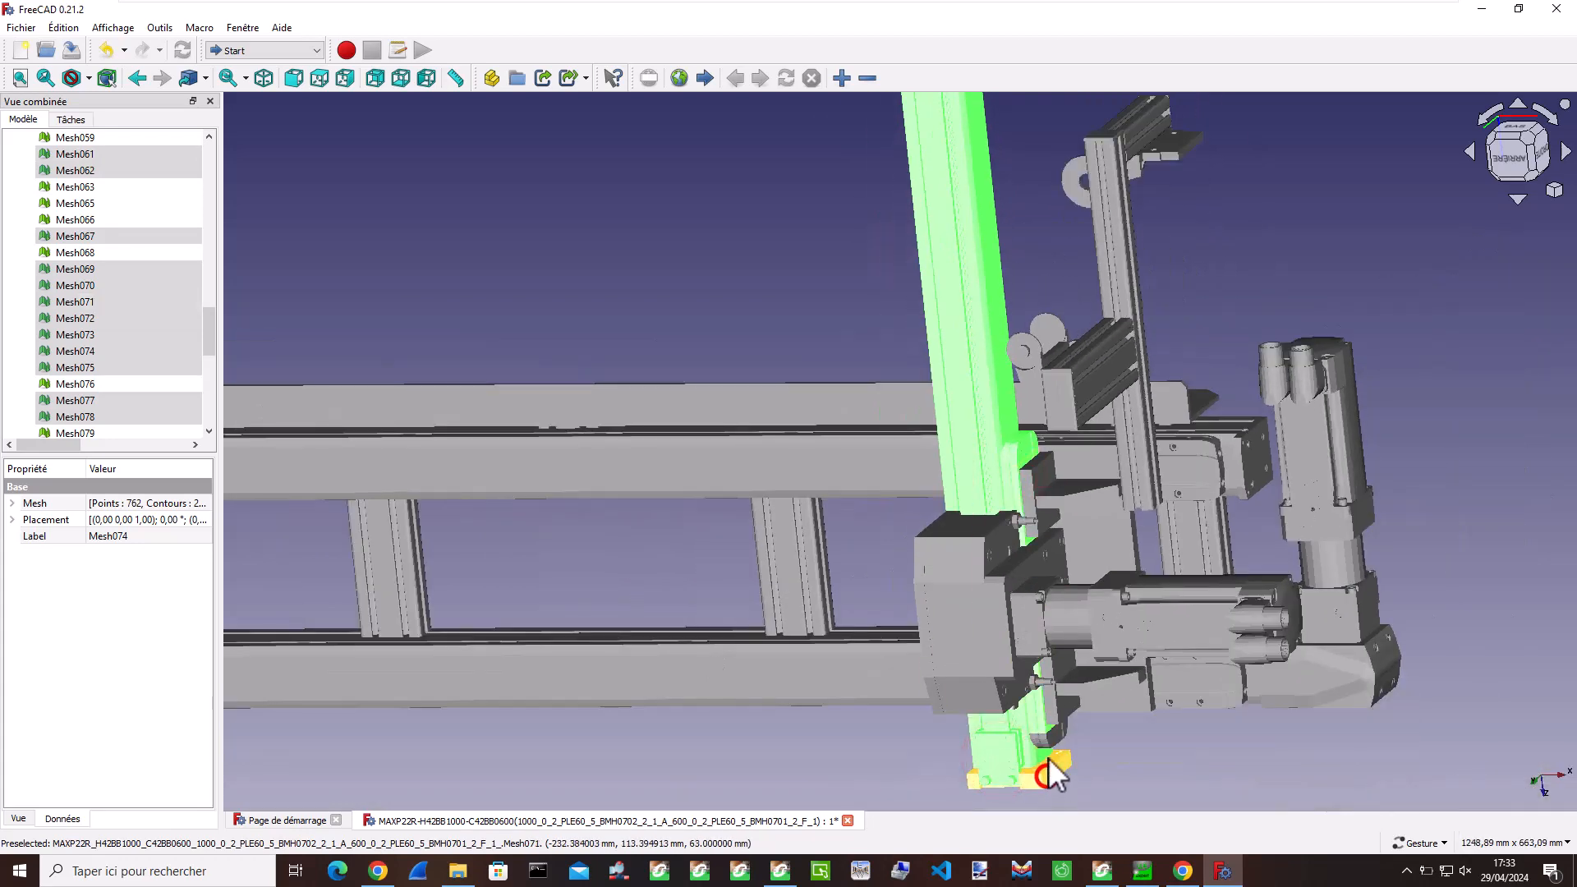
pyautogui.keyDown('ctrl'); pyautogui.click(1050, 764); pyautogui.keyUp('ctrl')
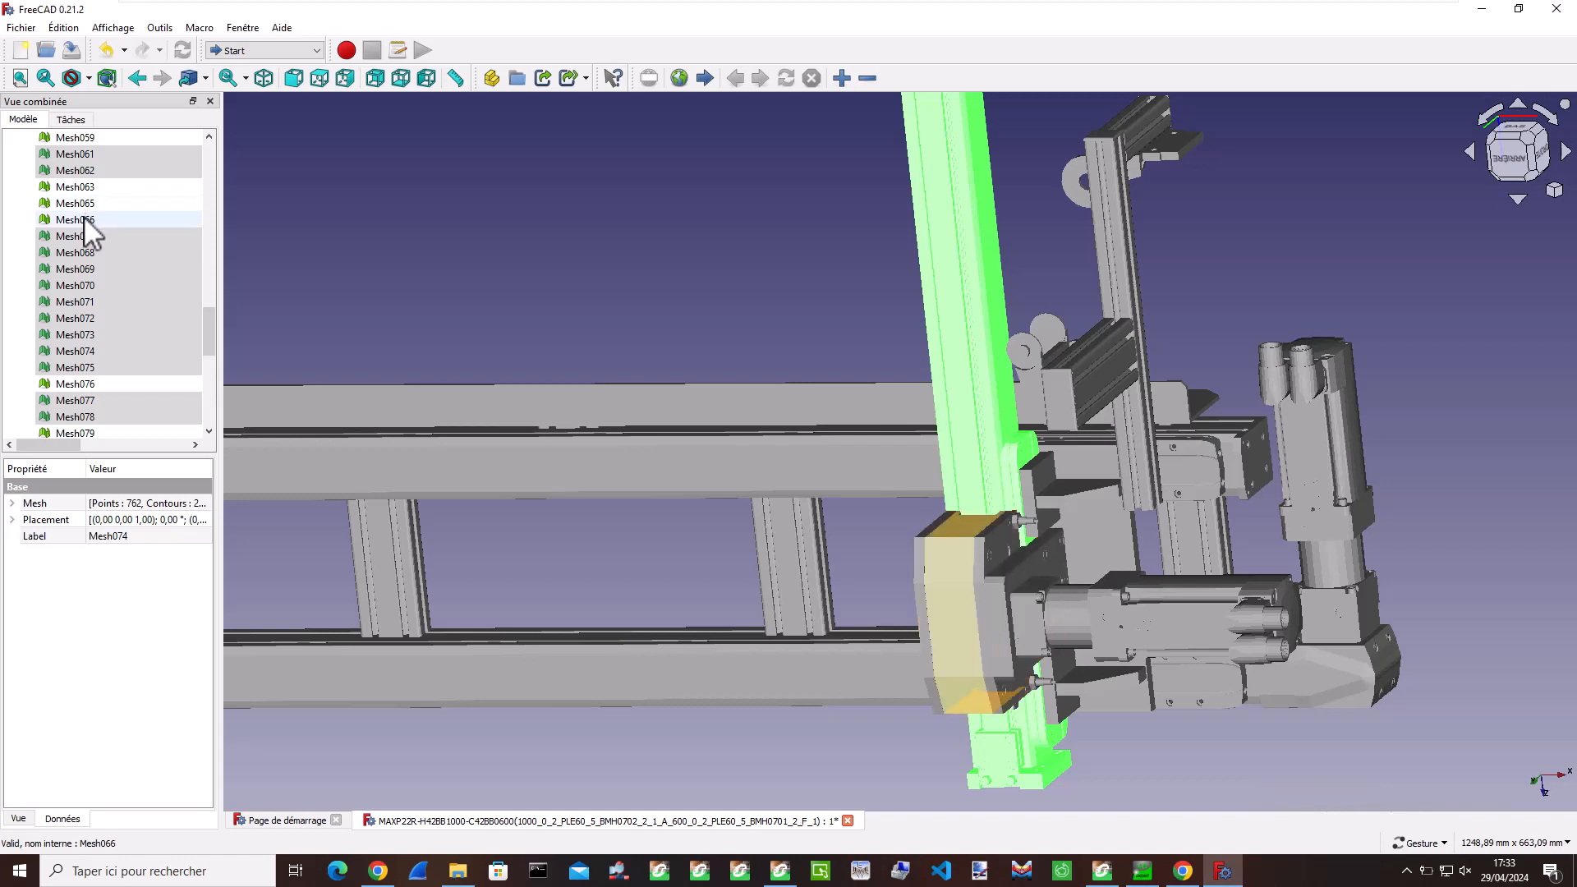
pyautogui.keyDown('ctrl'); pyautogui.click(85, 384); pyautogui.keyUp('ctrl')
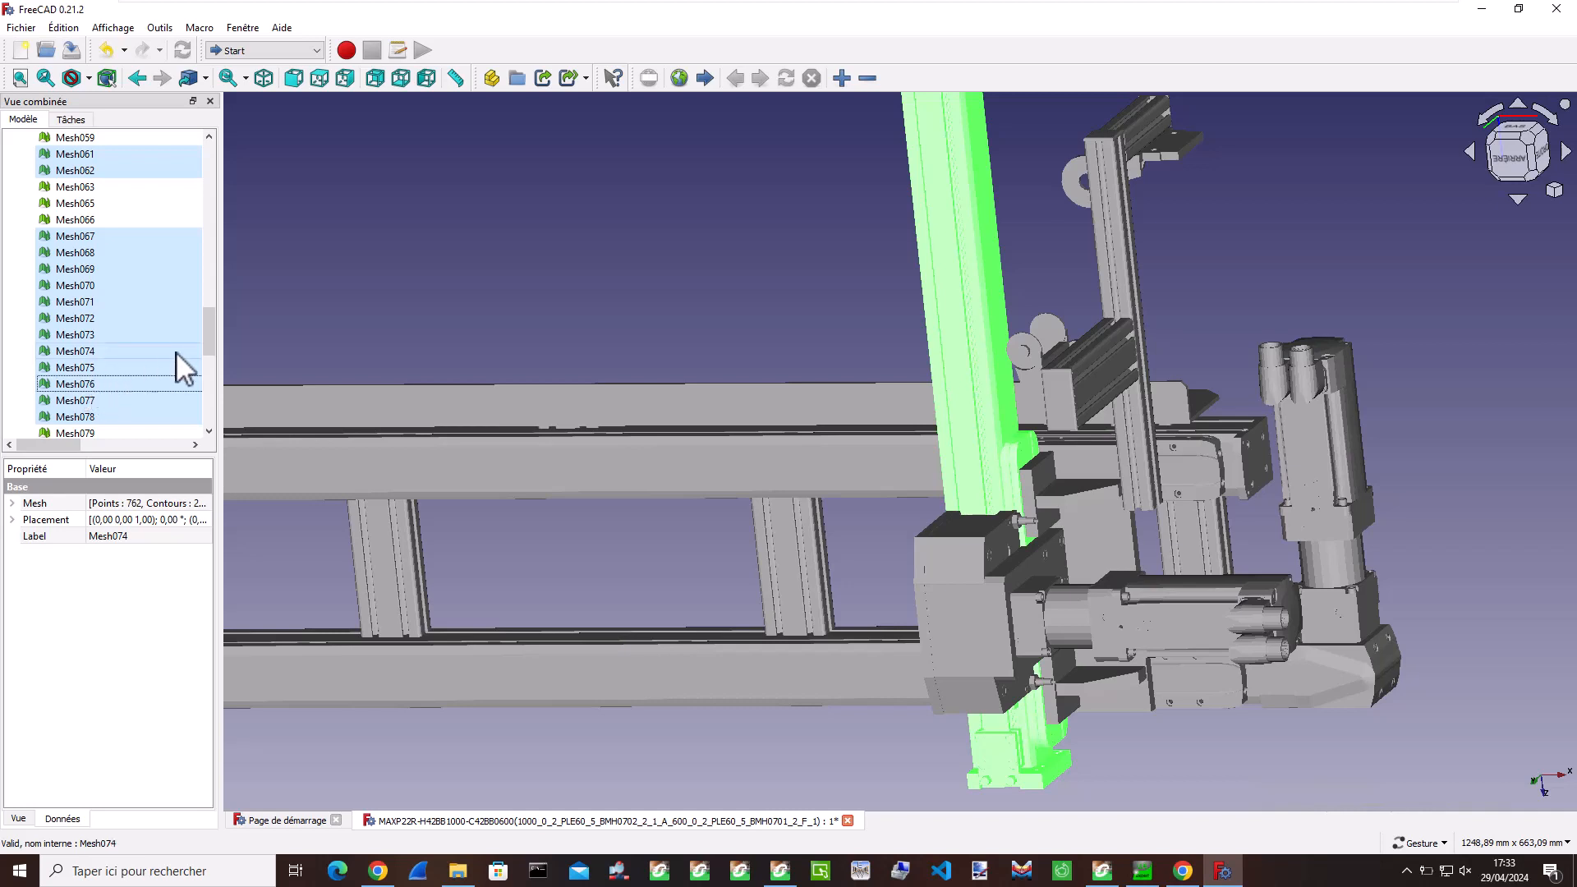
# - Look through the mesh list for further parts of the vertical axis, checking which part of the model each entry highlights
pyautogui.moveTo(211, 342); pyautogui.dragTo(213, 363)
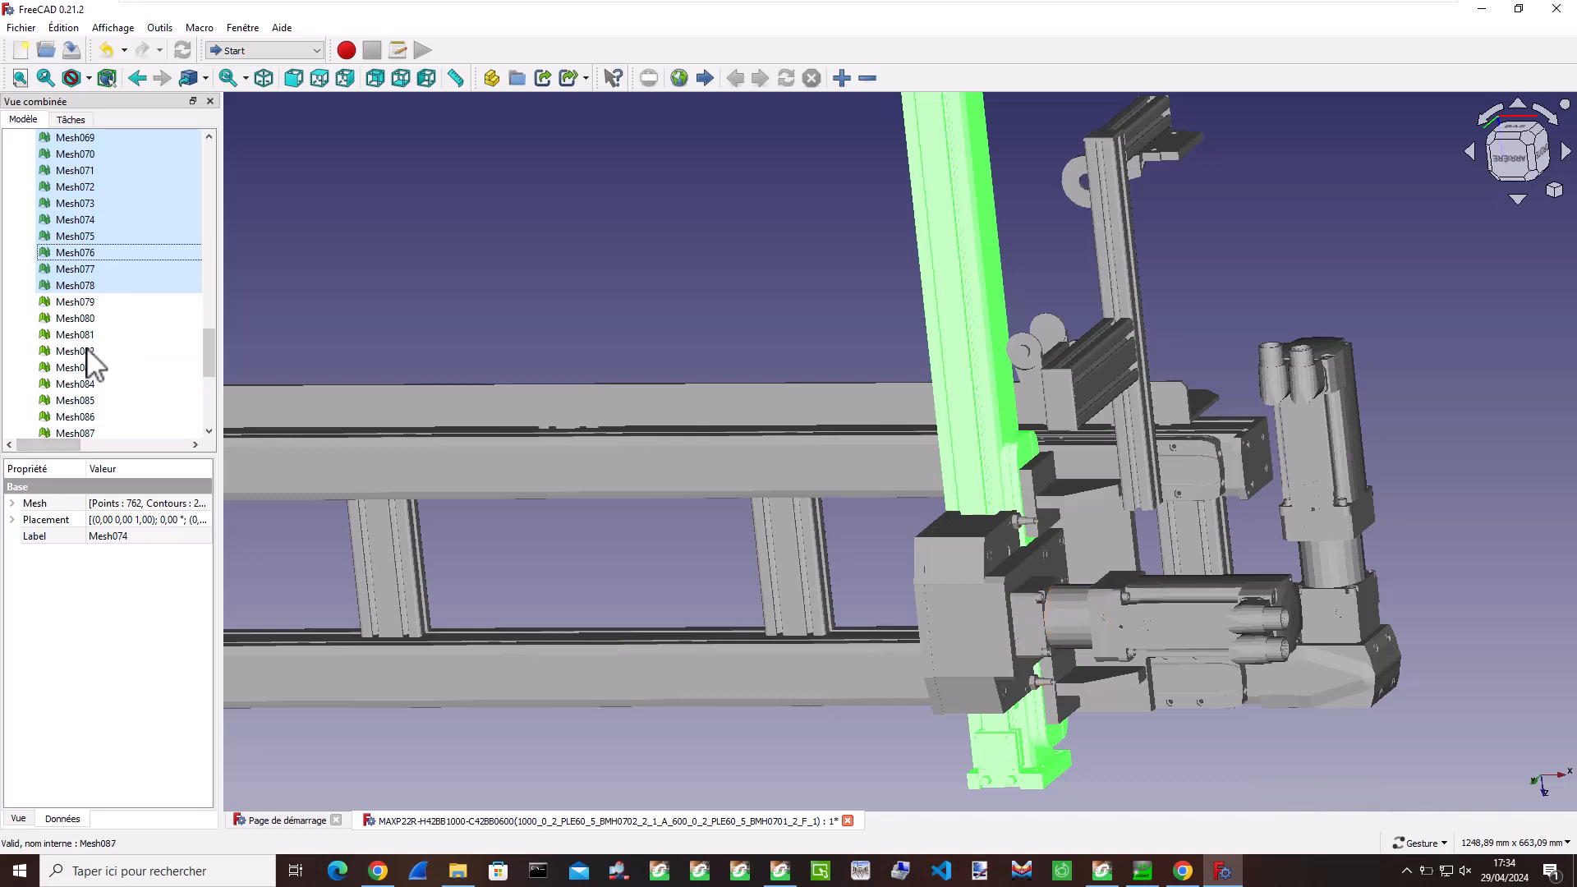
pyautogui.scroll(-2, 99, 423)
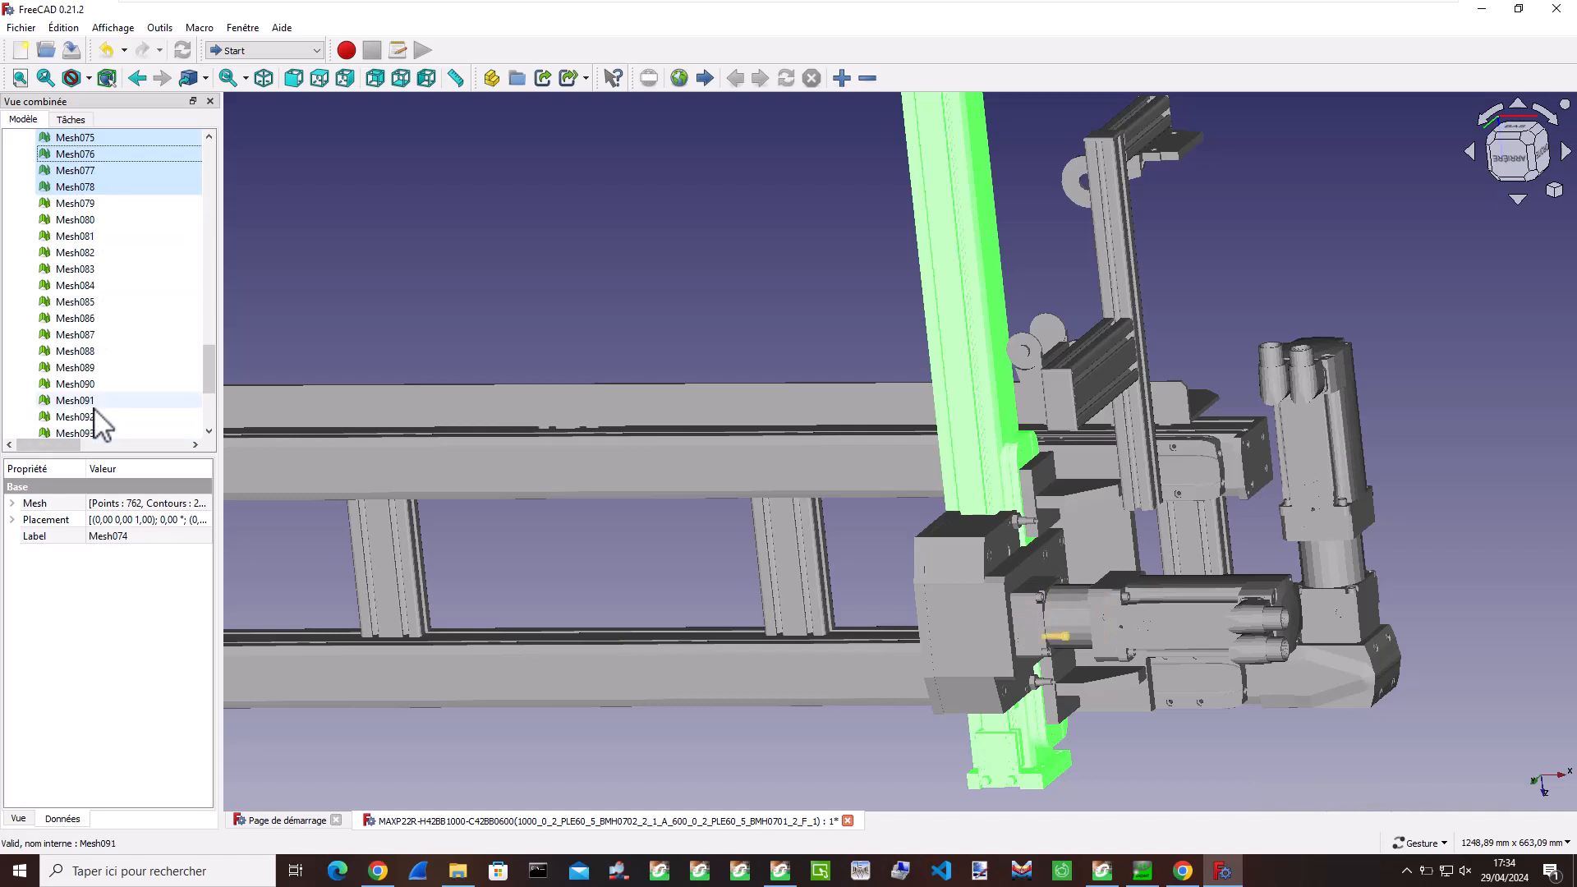
pyautogui.scroll(-3, 98, 424)
pyautogui.scroll(11, 99, 423)
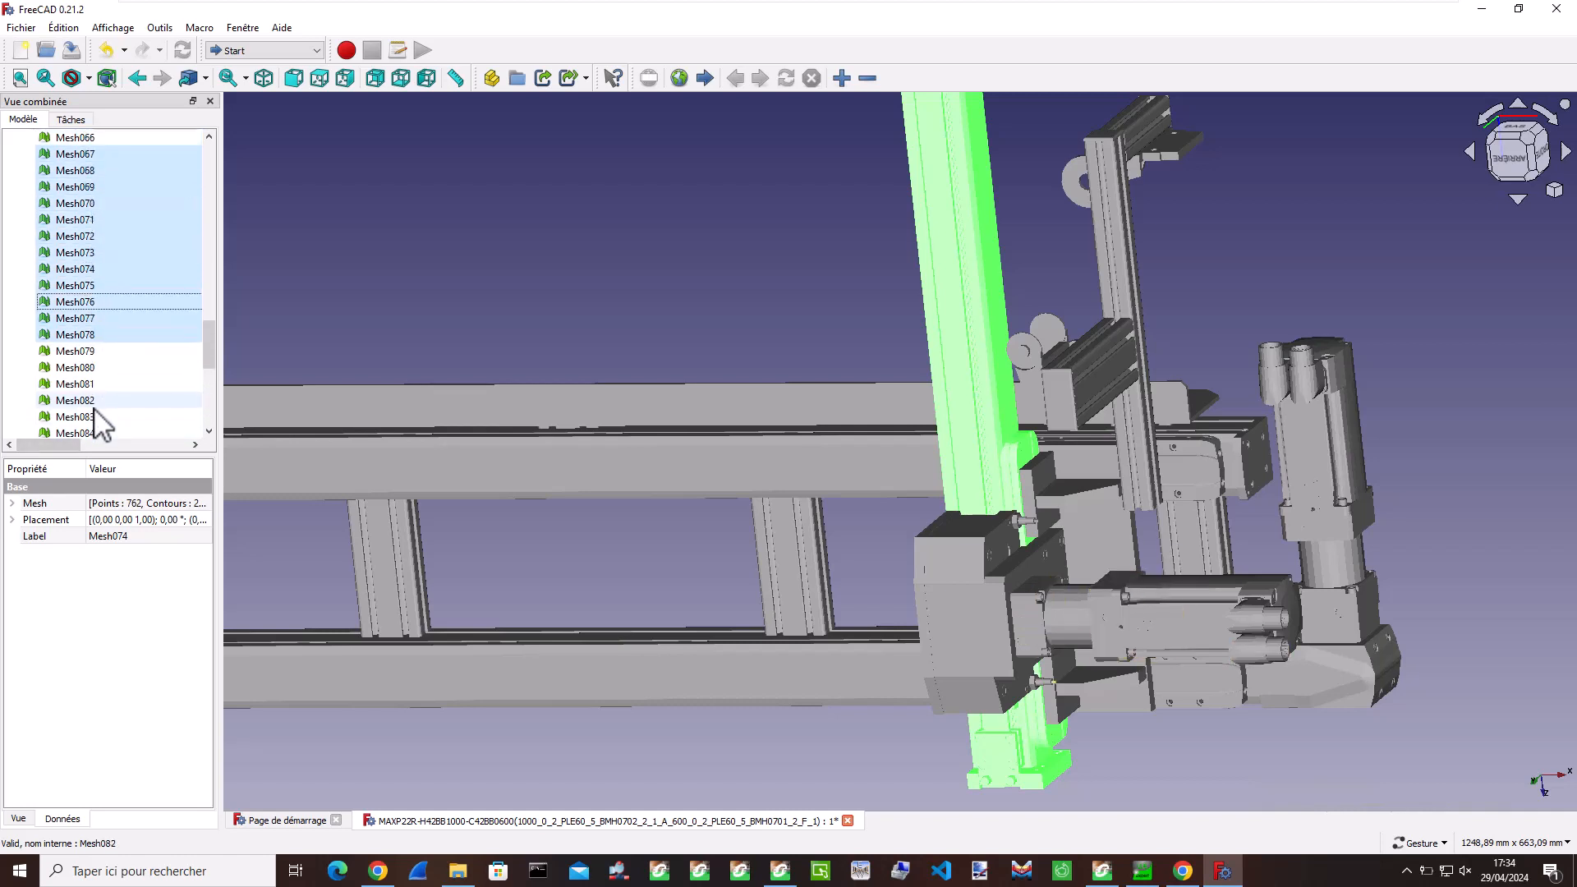
pyautogui.scroll(1, 105, 317)
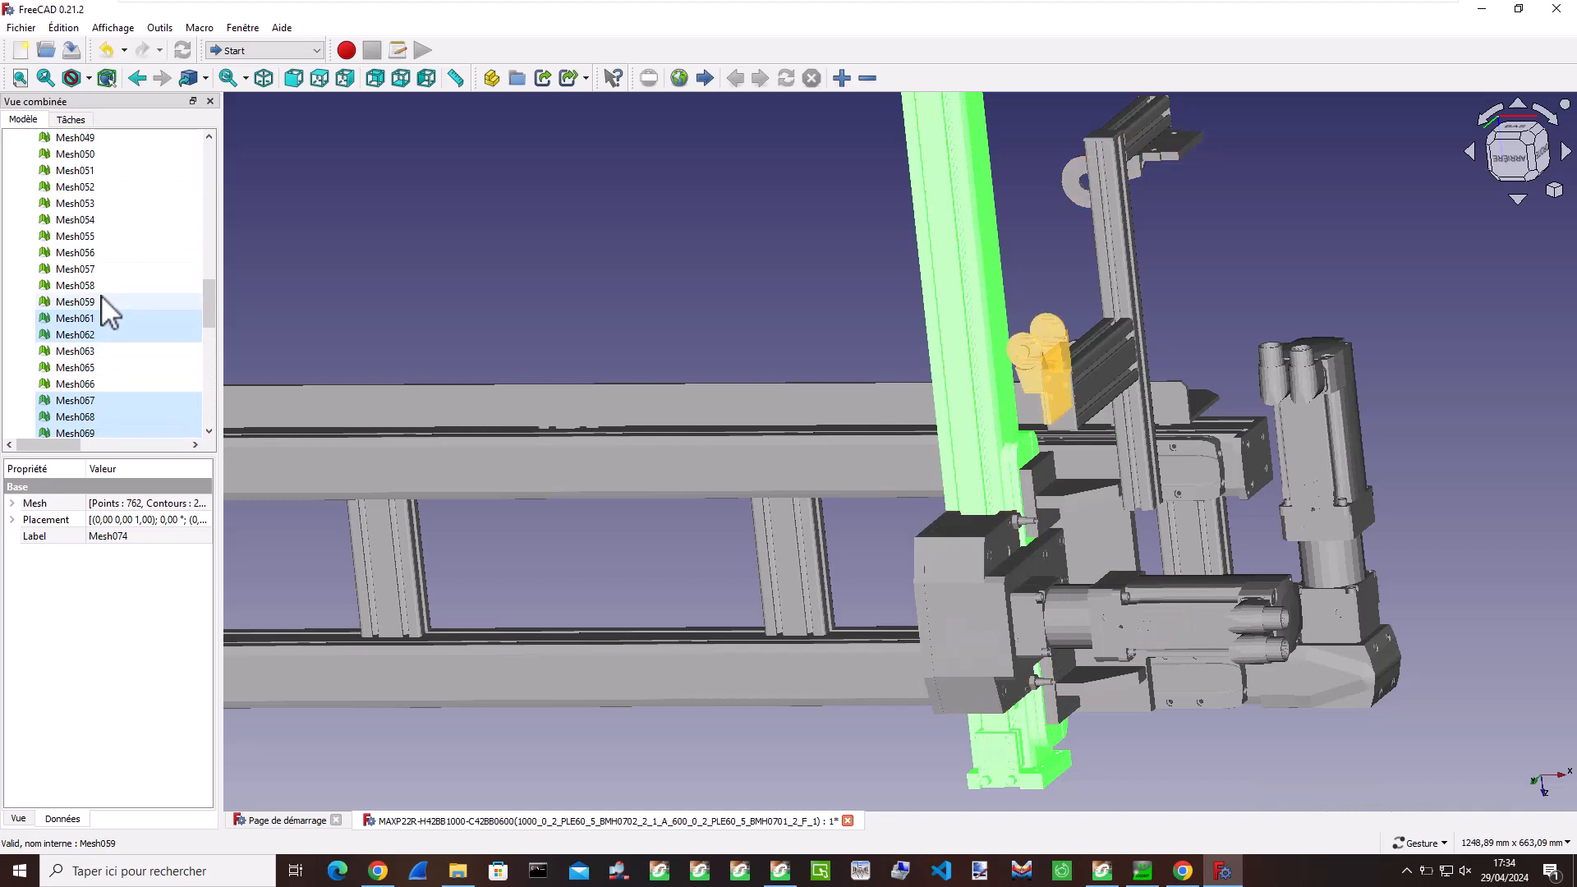
pyautogui.scroll(-3, 776, 327)
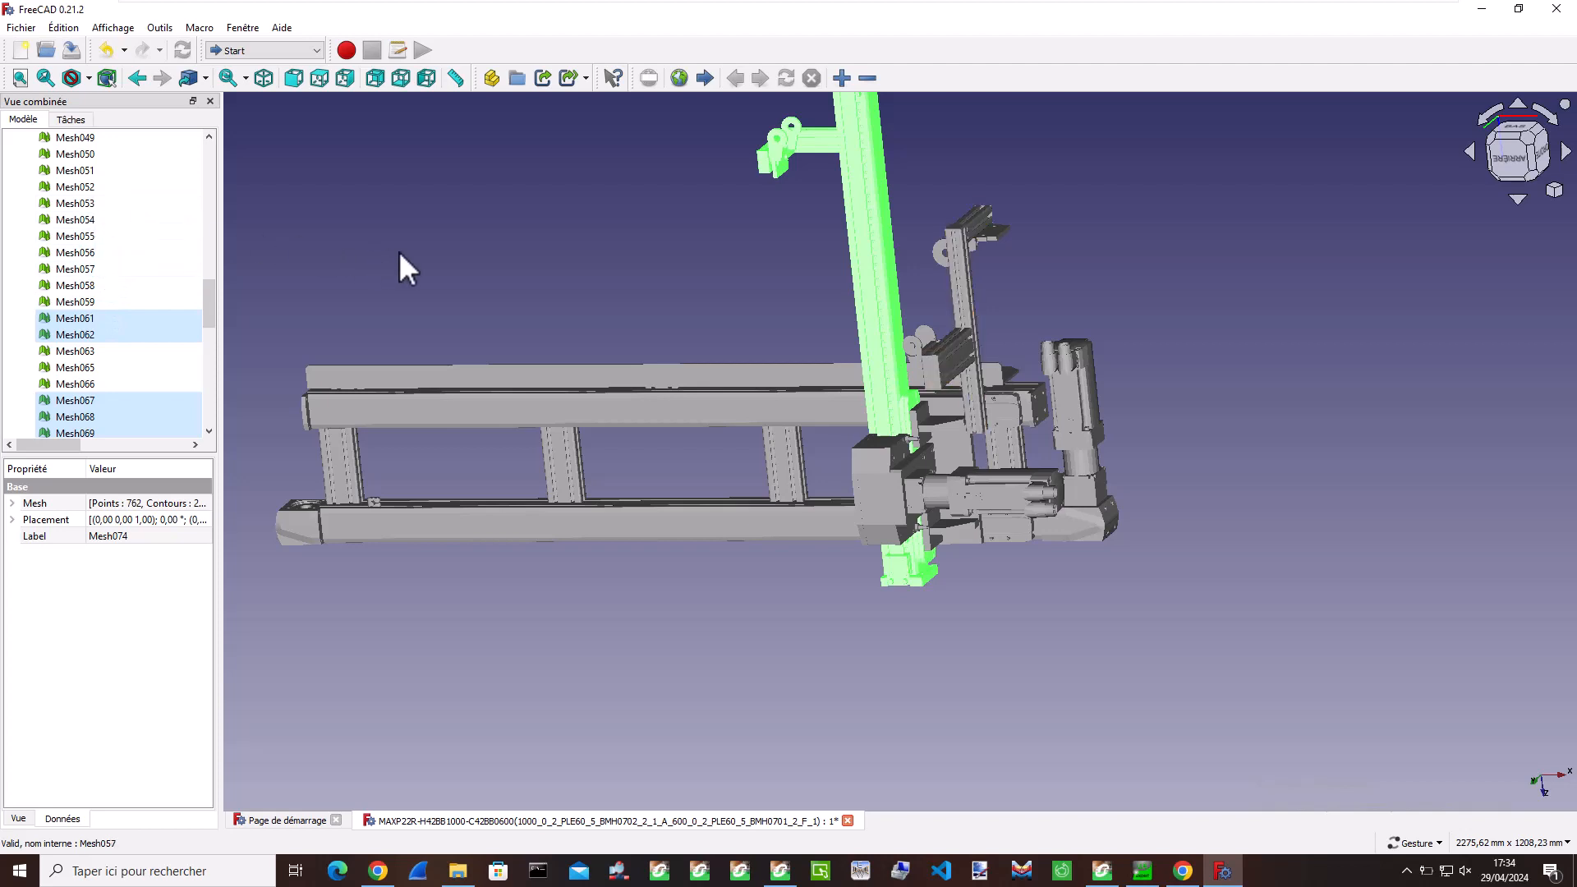
pyautogui.moveTo(402, 232); pyautogui.dragTo(550, 316)
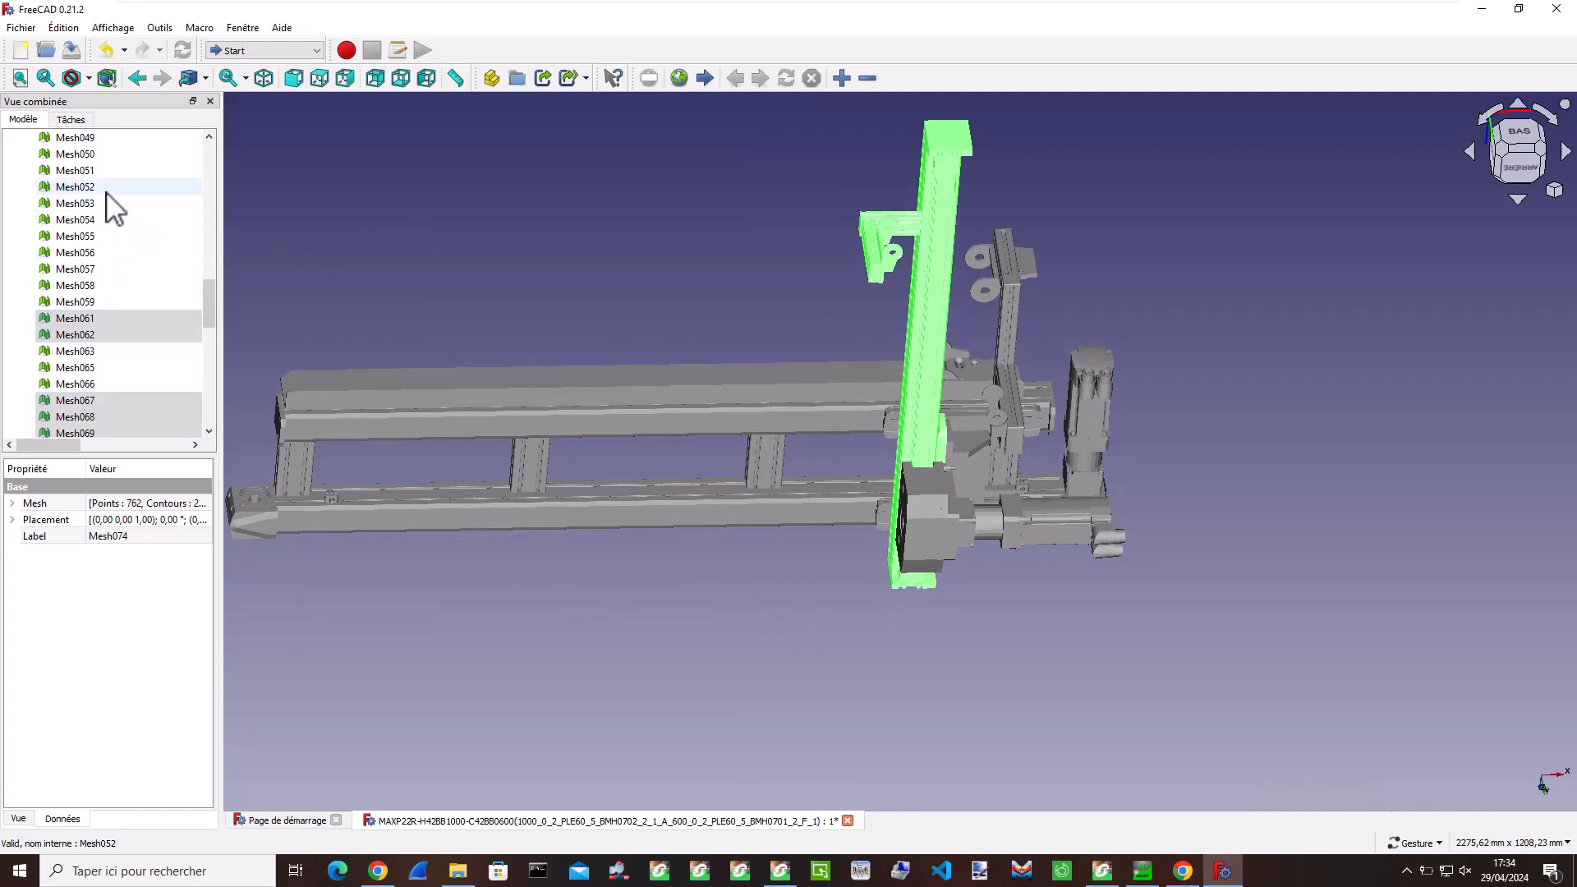
pyautogui.scroll(4, 111, 205)
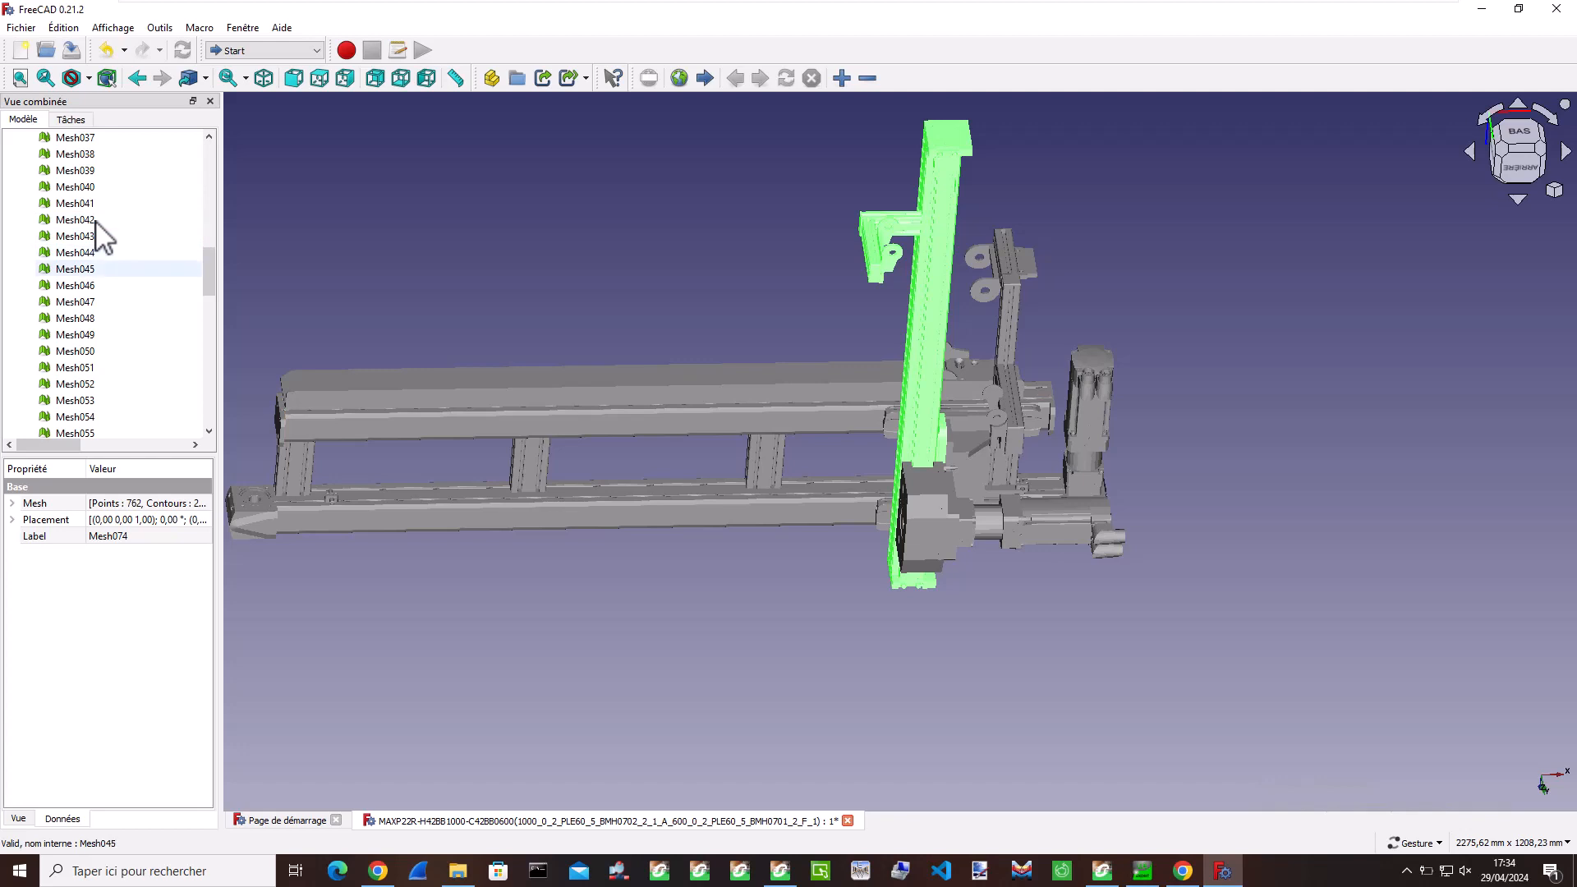
pyautogui.click(83, 286)
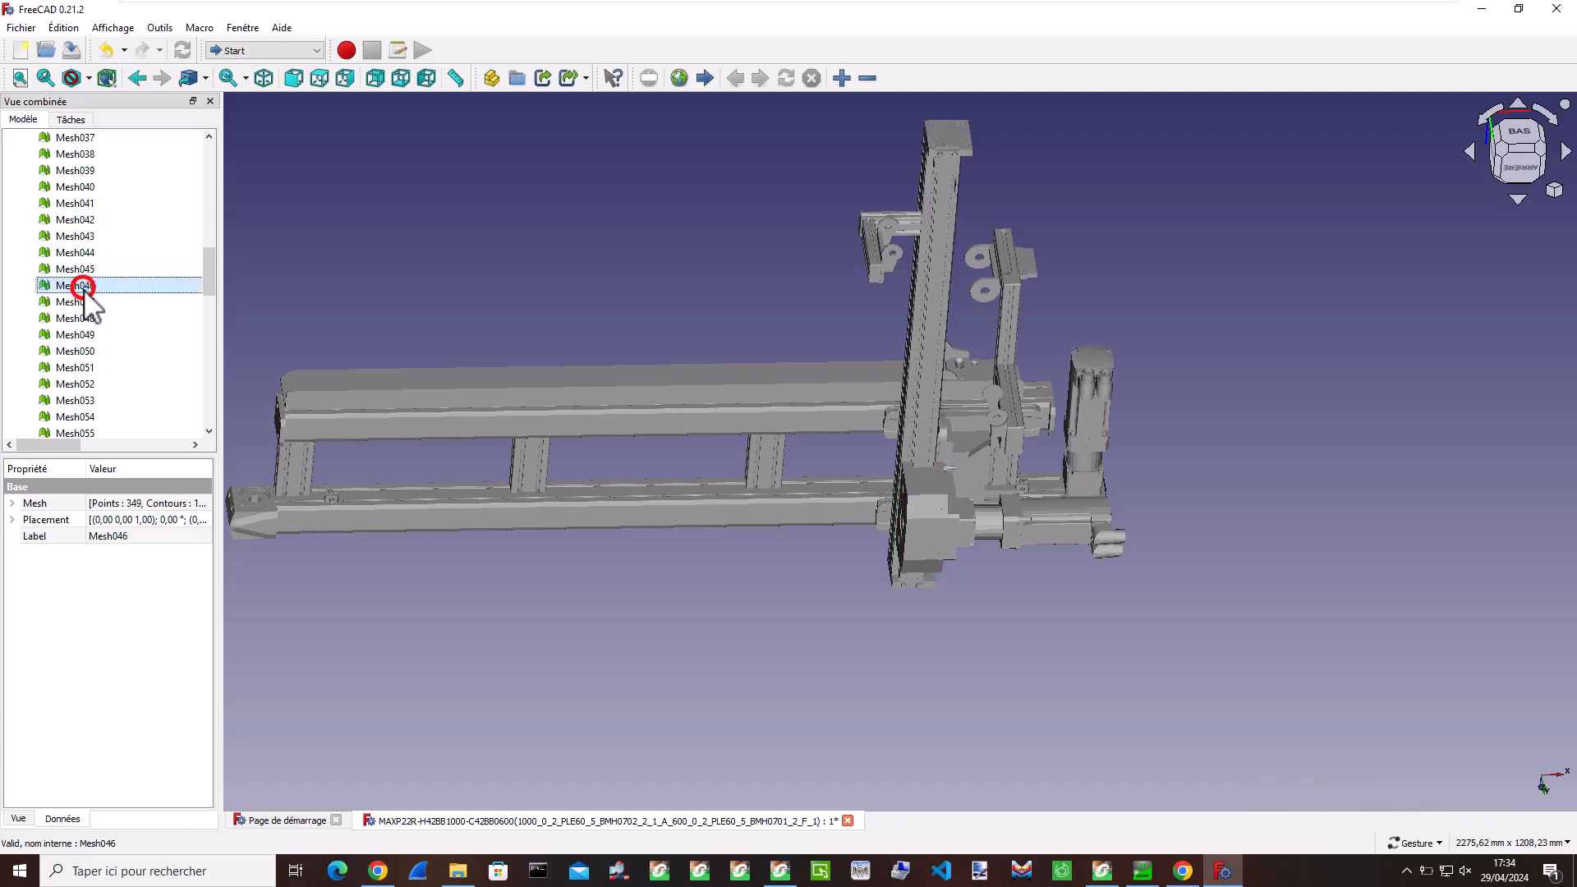
# - Select together the cable chain bracket, the beam profile and belt meshes, and the upper end plate of the vertical axis
pyautogui.click(883, 259)
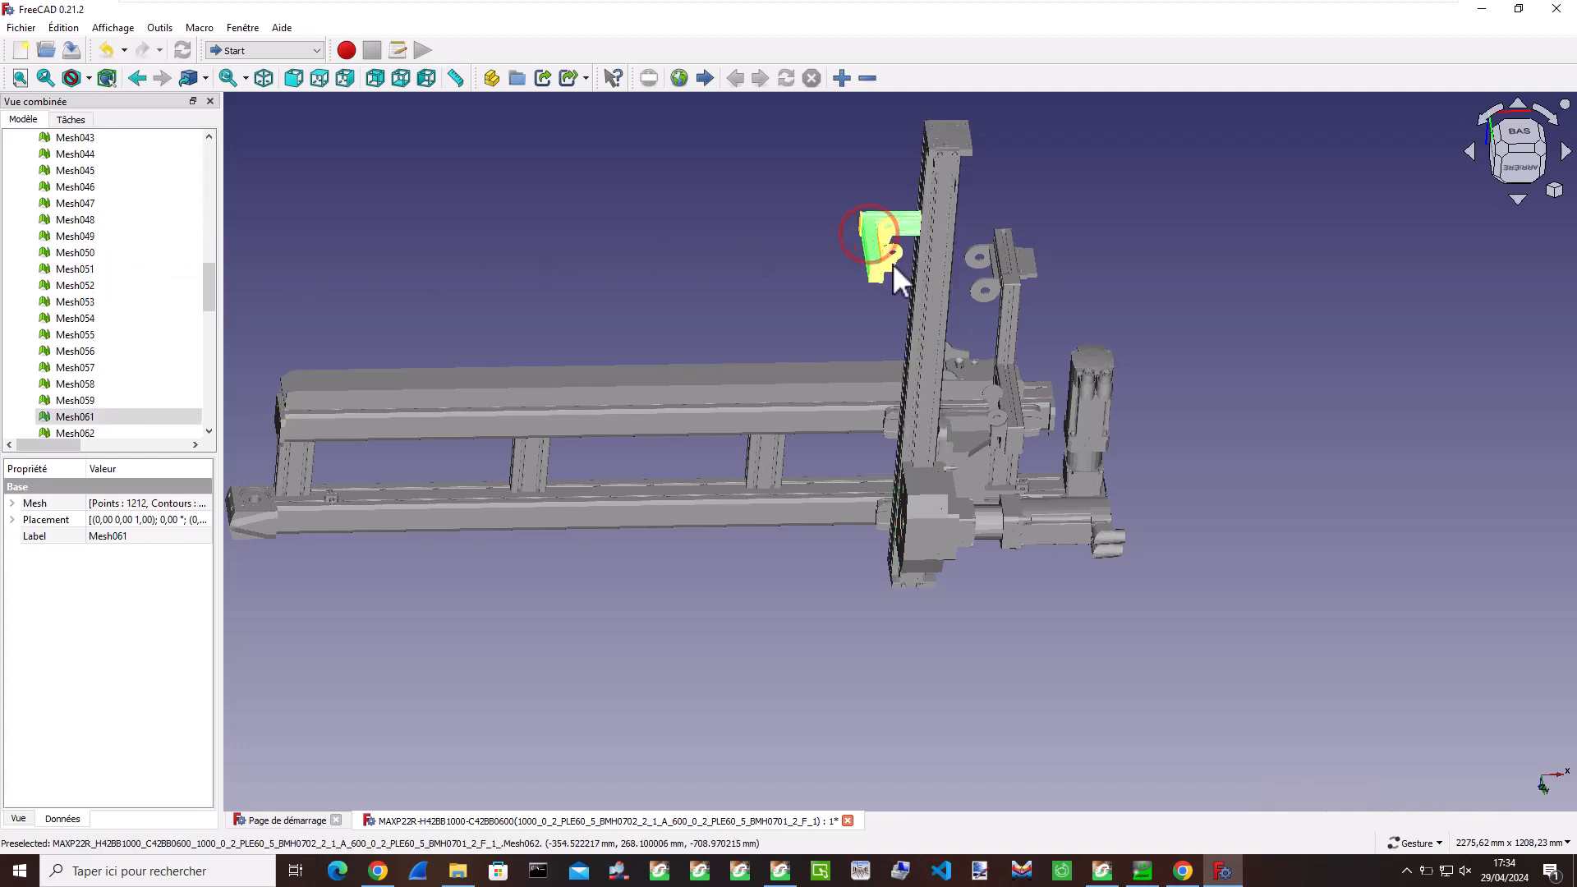
pyautogui.keyDown('ctrl'); pyautogui.click(873, 250); pyautogui.keyUp('ctrl')
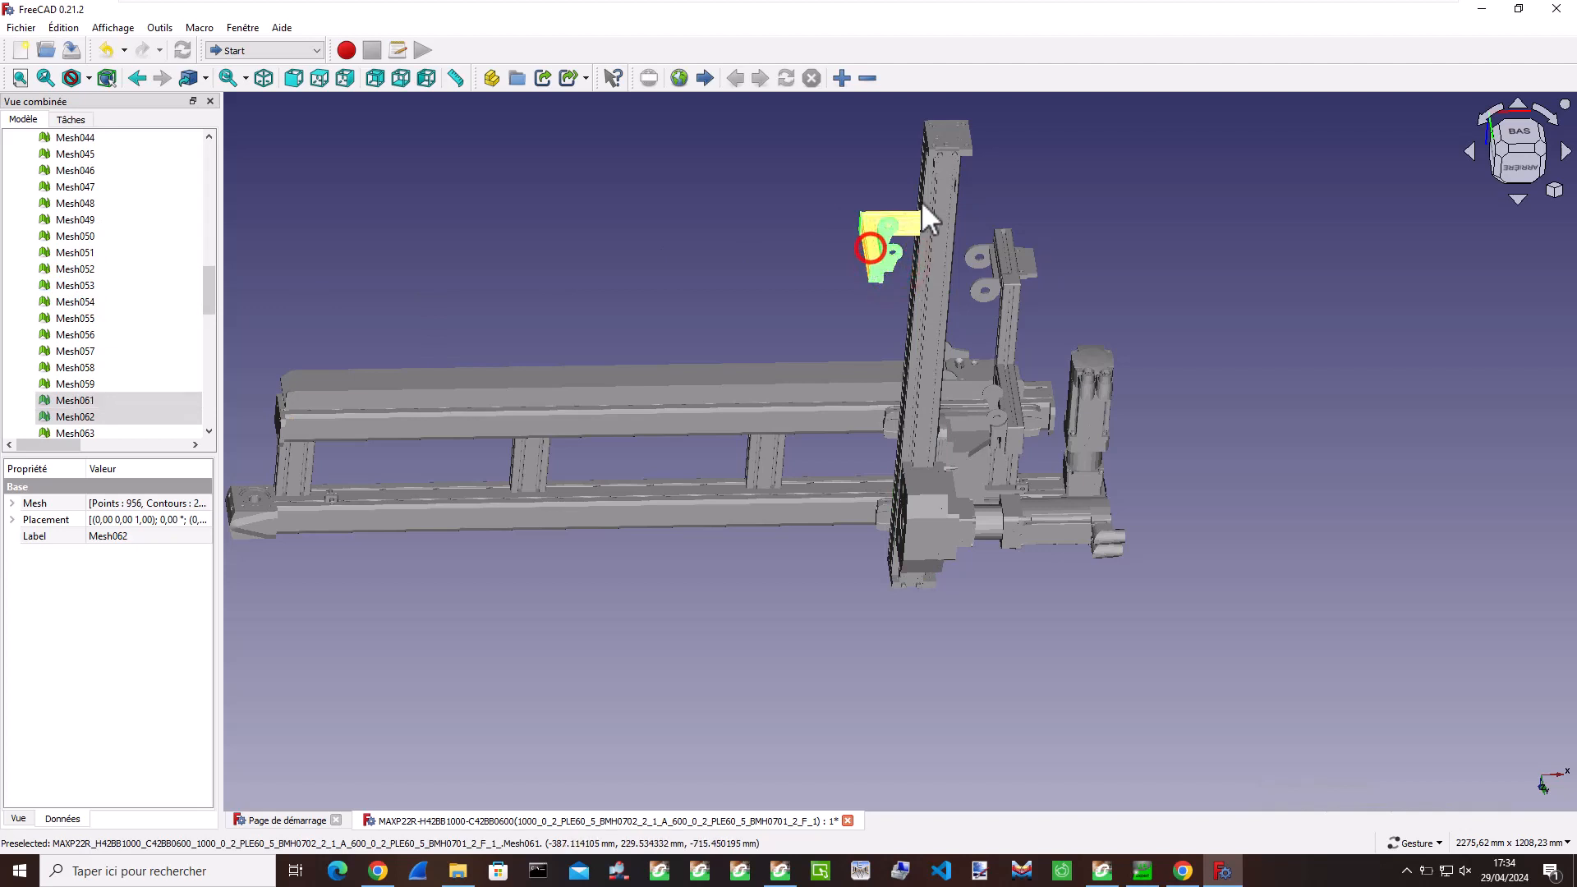
pyautogui.keyDown('ctrl'); pyautogui.click(949, 174); pyautogui.keyUp('ctrl')
pyautogui.keyDown('ctrl'); pyautogui.click(938, 171); pyautogui.keyUp('ctrl')
pyautogui.keyDown('ctrl'); pyautogui.click(924, 179); pyautogui.keyUp('ctrl')
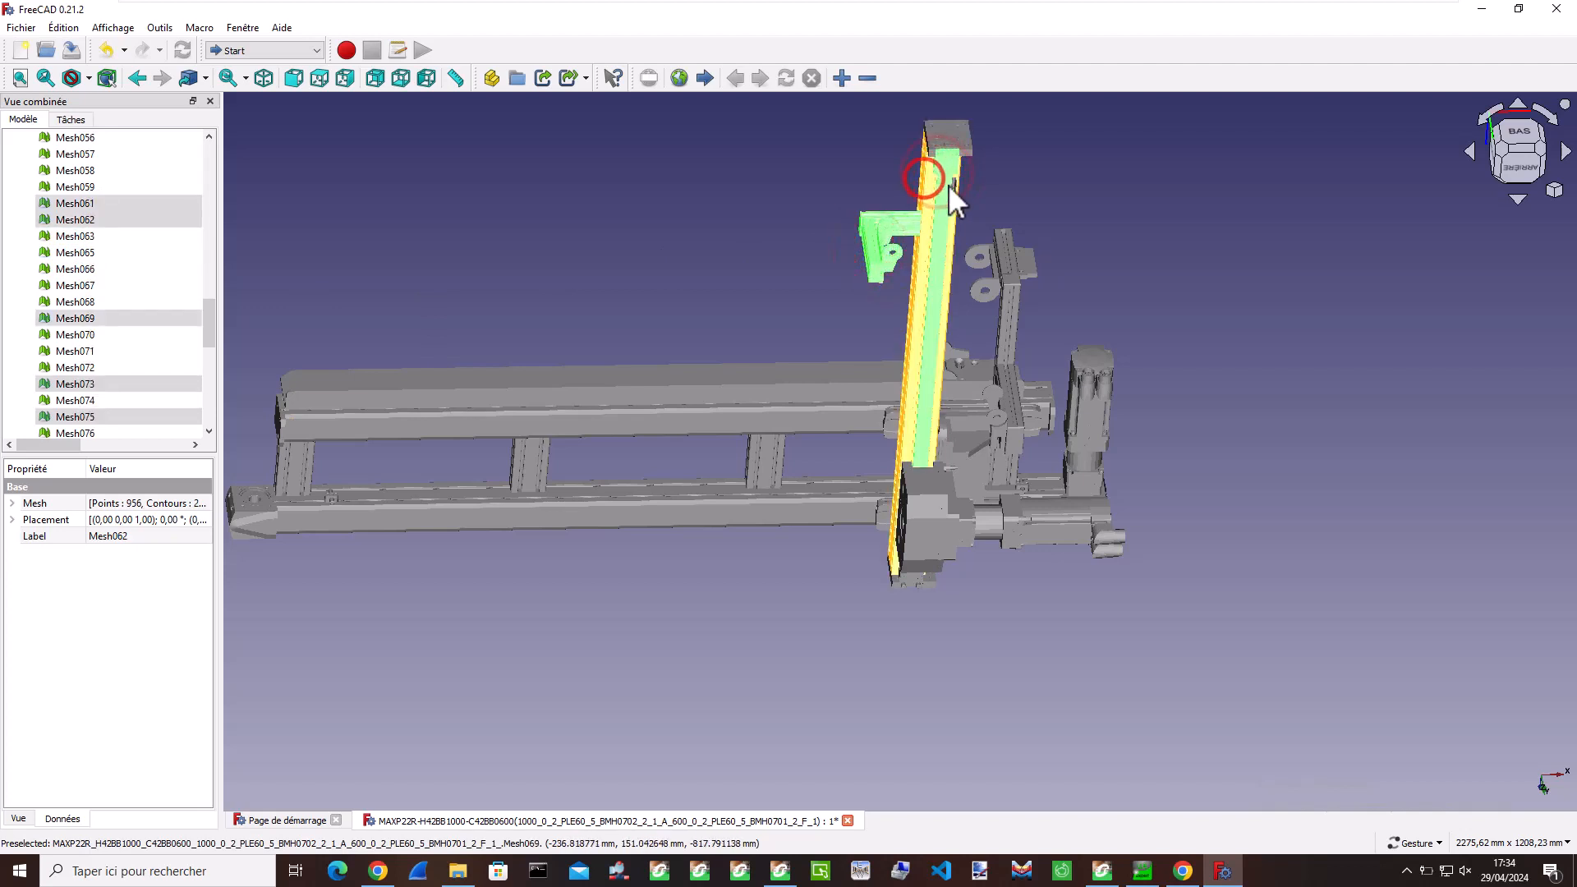
pyautogui.keyDown('ctrl'); pyautogui.click(955, 184); pyautogui.keyUp('ctrl')
pyautogui.keyDown('ctrl'); pyautogui.click(961, 139); pyautogui.keyUp('ctrl')
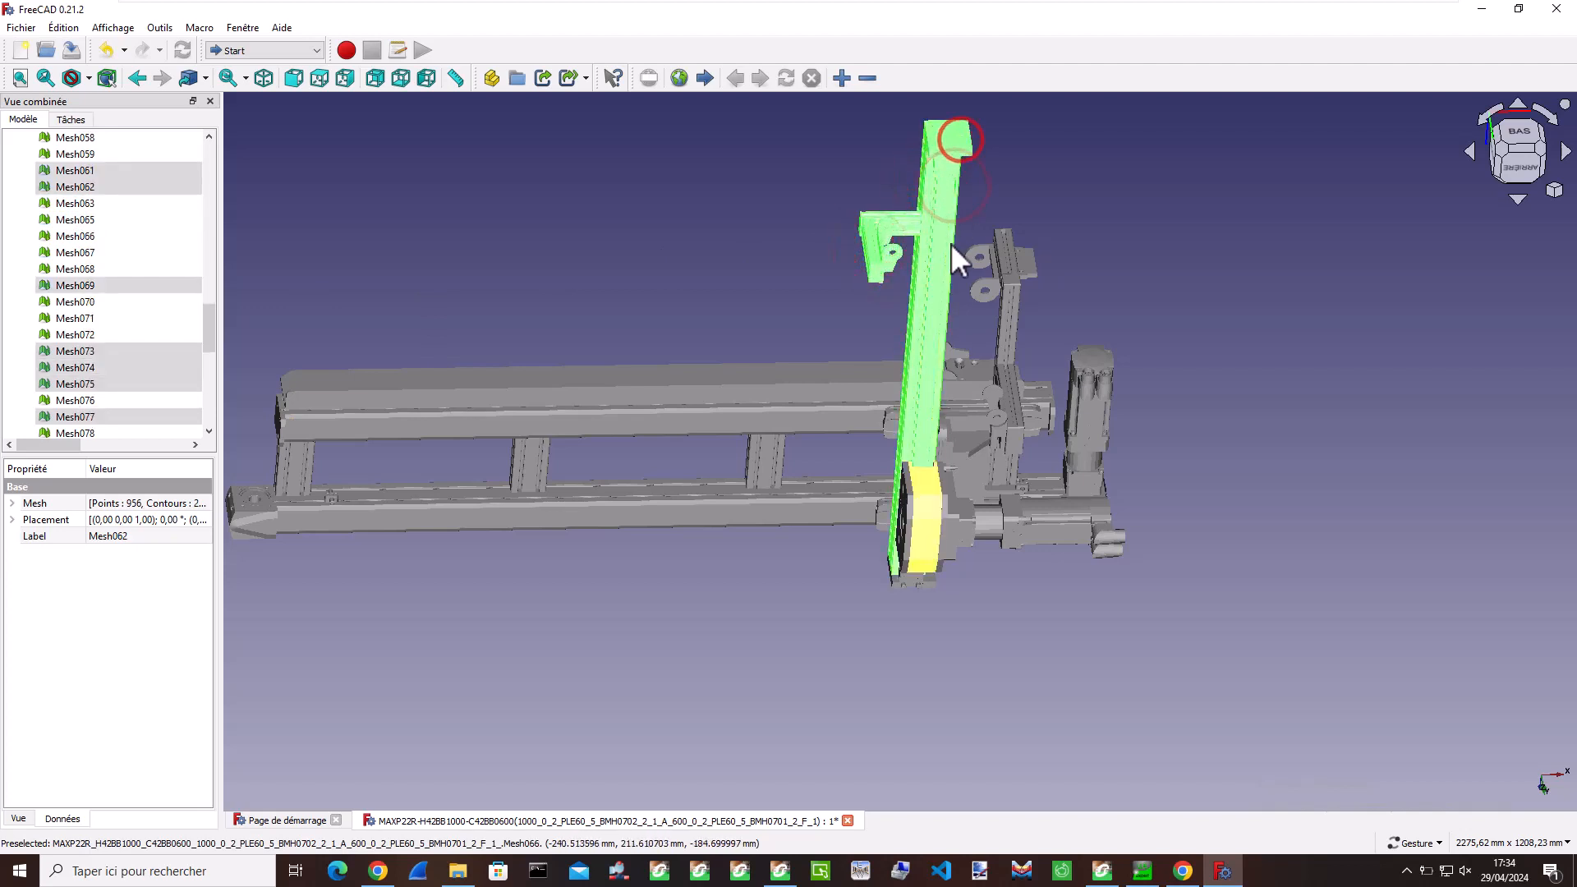
# - Extend the selection with the vertical axis's lower end plate meshes, both end stops, the guide rail, Mesh070 and Mesh076
pyautogui.keyDown('ctrl'); pyautogui.click(916, 583); pyautogui.keyUp('ctrl')
pyautogui.keyDown('ctrl'); pyautogui.click(899, 580); pyautogui.keyUp('ctrl')
pyautogui.moveTo(986, 582); pyautogui.dragTo(897, 493)
pyautogui.keyDown('ctrl'); pyautogui.click(920, 388); pyautogui.keyUp('ctrl')
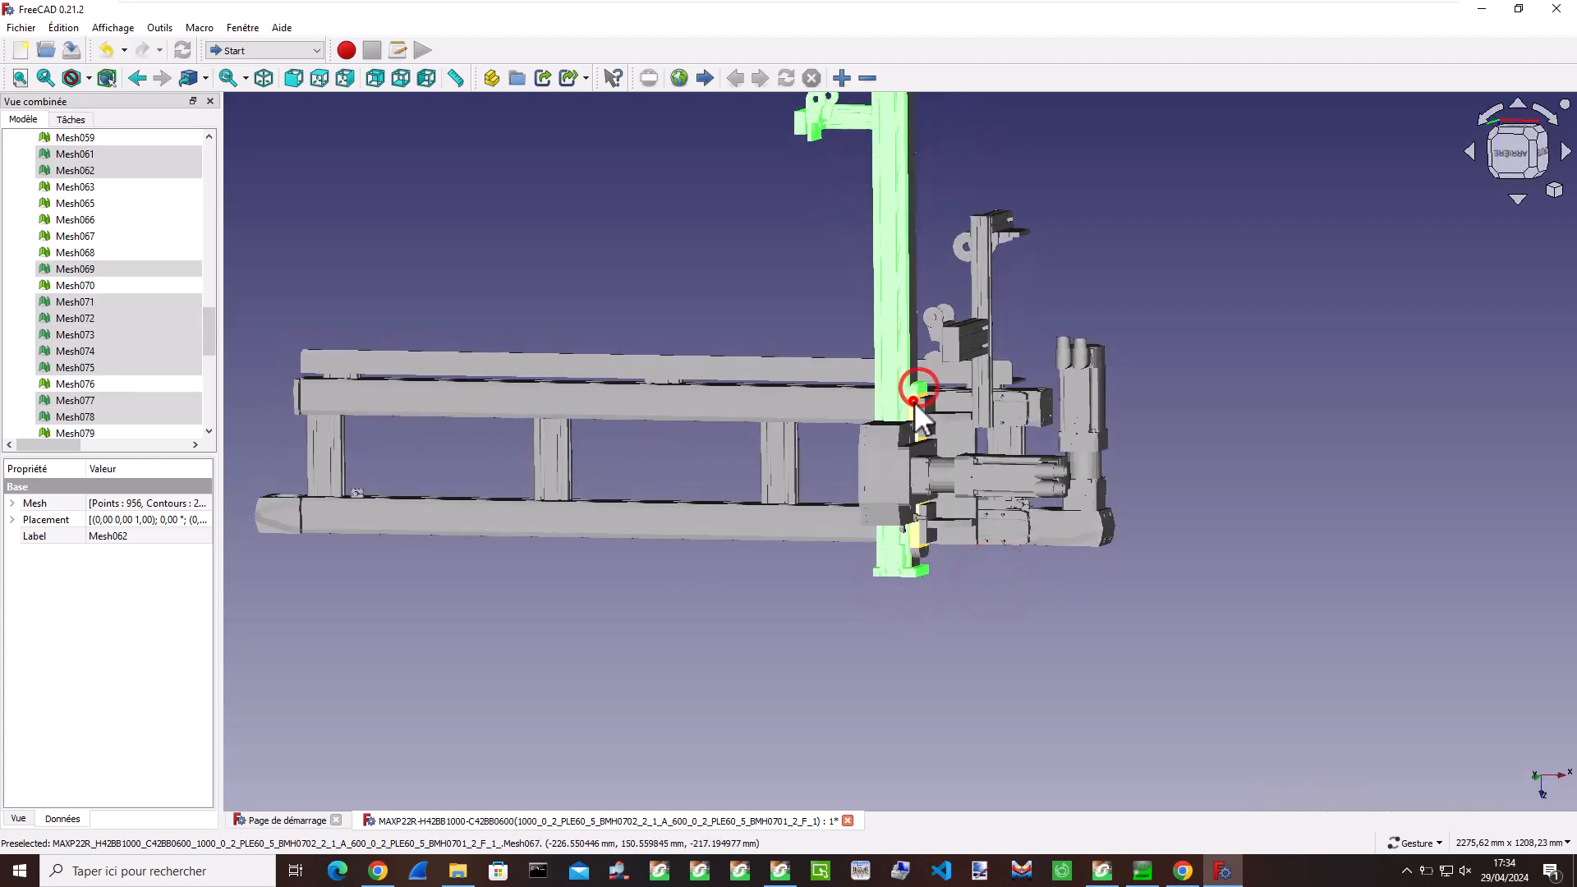
pyautogui.keyDown('ctrl'); pyautogui.click(913, 401); pyautogui.keyUp('ctrl')
pyautogui.keyDown('ctrl'); pyautogui.click(920, 549); pyautogui.keyUp('ctrl')
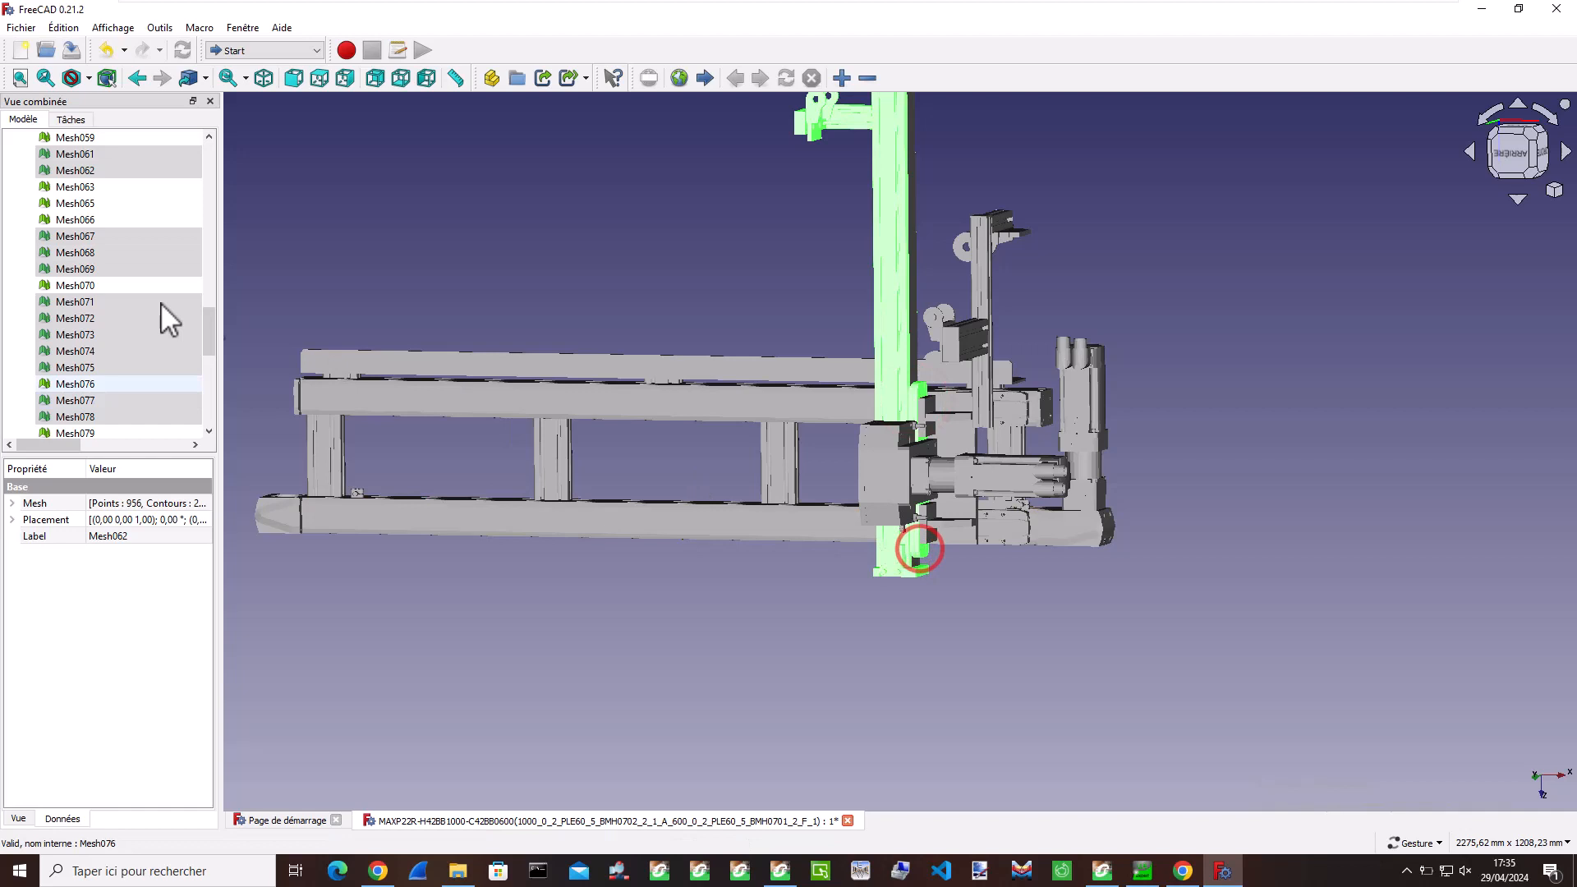
pyautogui.keyDown('ctrl'); pyautogui.click(110, 286); pyautogui.keyUp('ctrl')
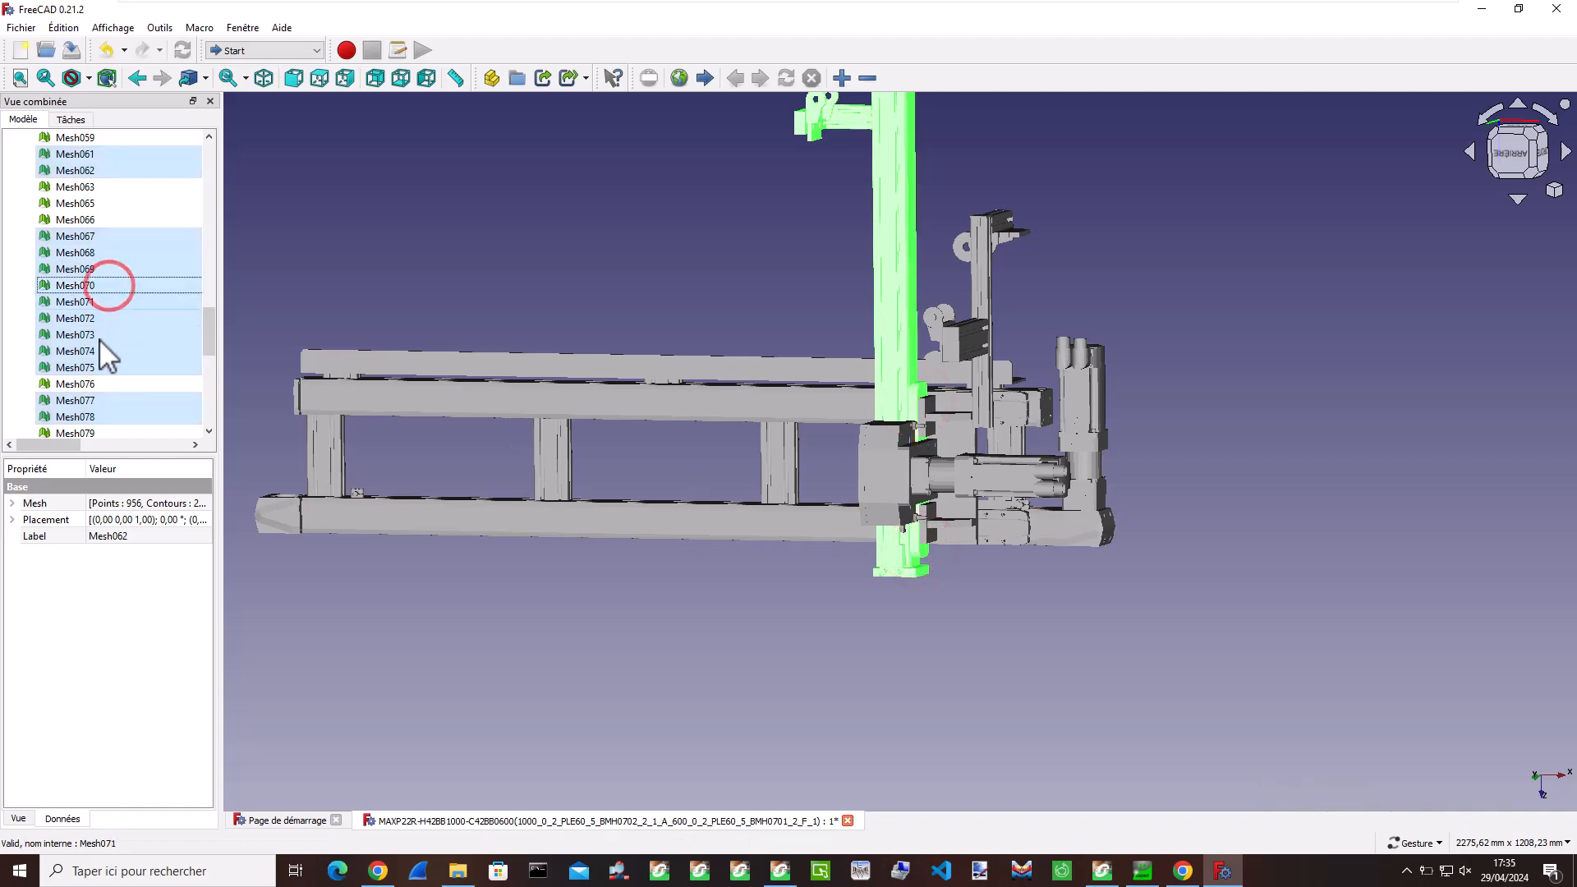
pyautogui.keyDown('ctrl'); pyautogui.click(91, 383); pyautogui.keyUp('ctrl')
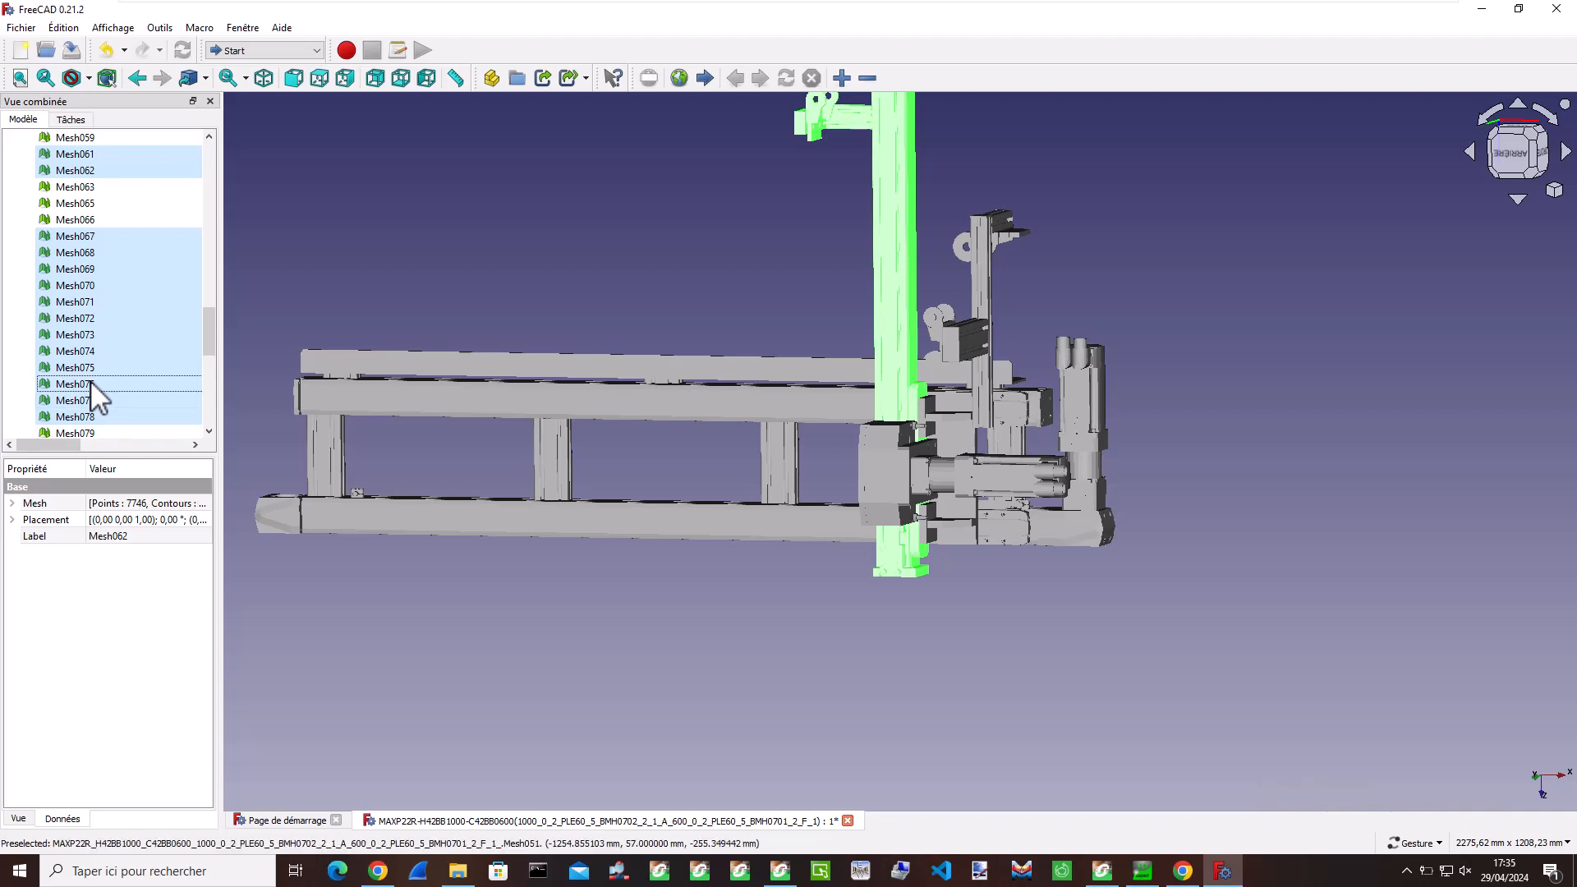
# - Switch to the Mesh workbench and merge the selected vertical axis meshes into one mesh
pyautogui.scroll(1, 887, 284)
pyautogui.scroll(-2, 629, 246)
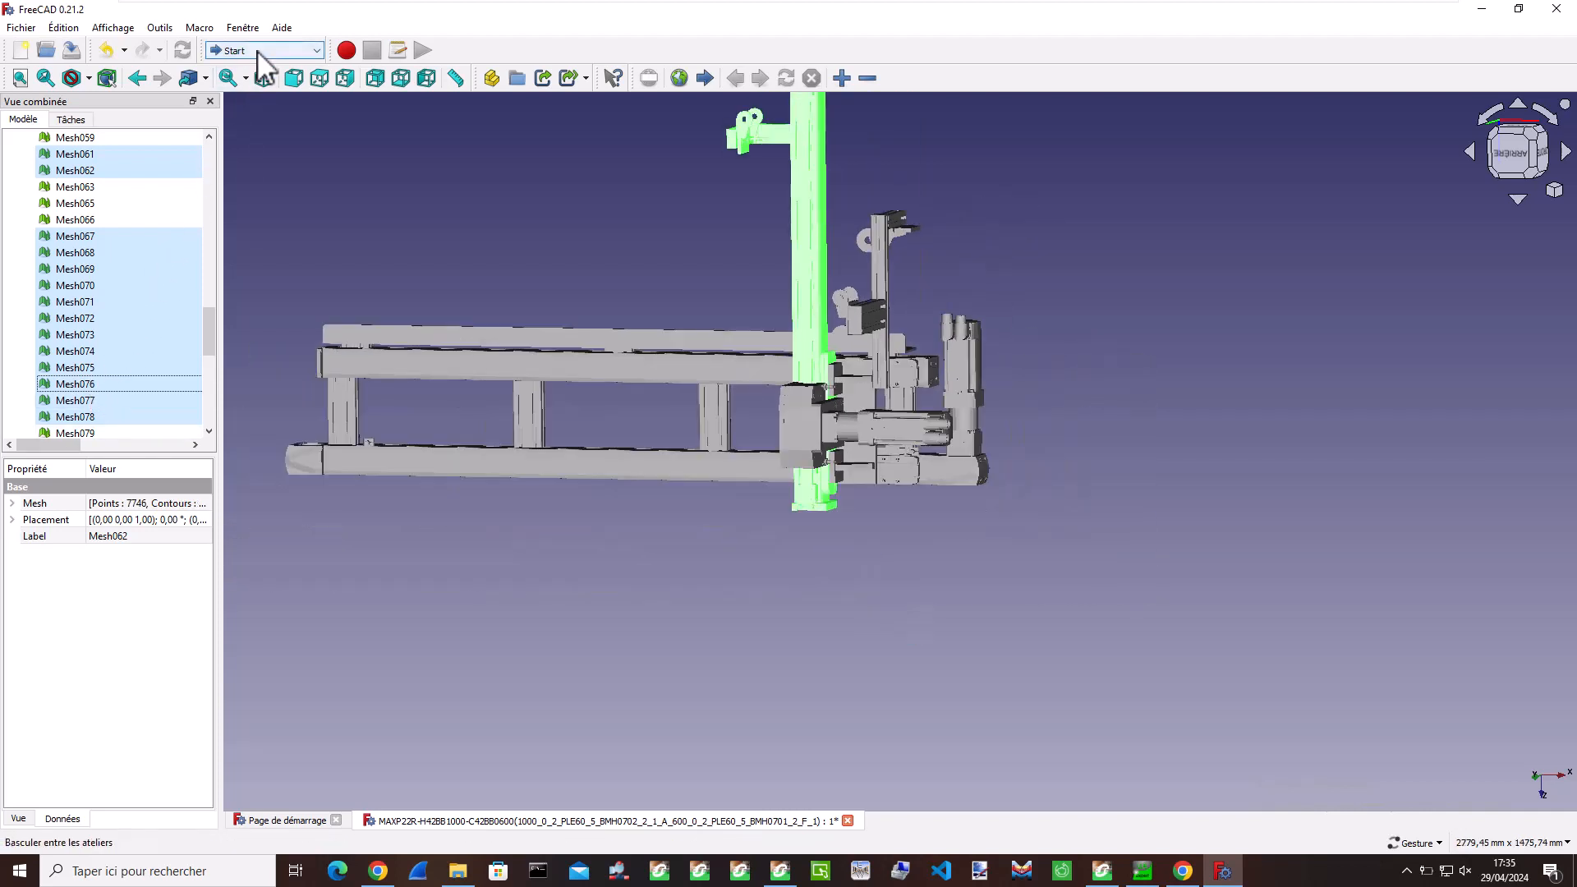
pyautogui.click(259, 51)
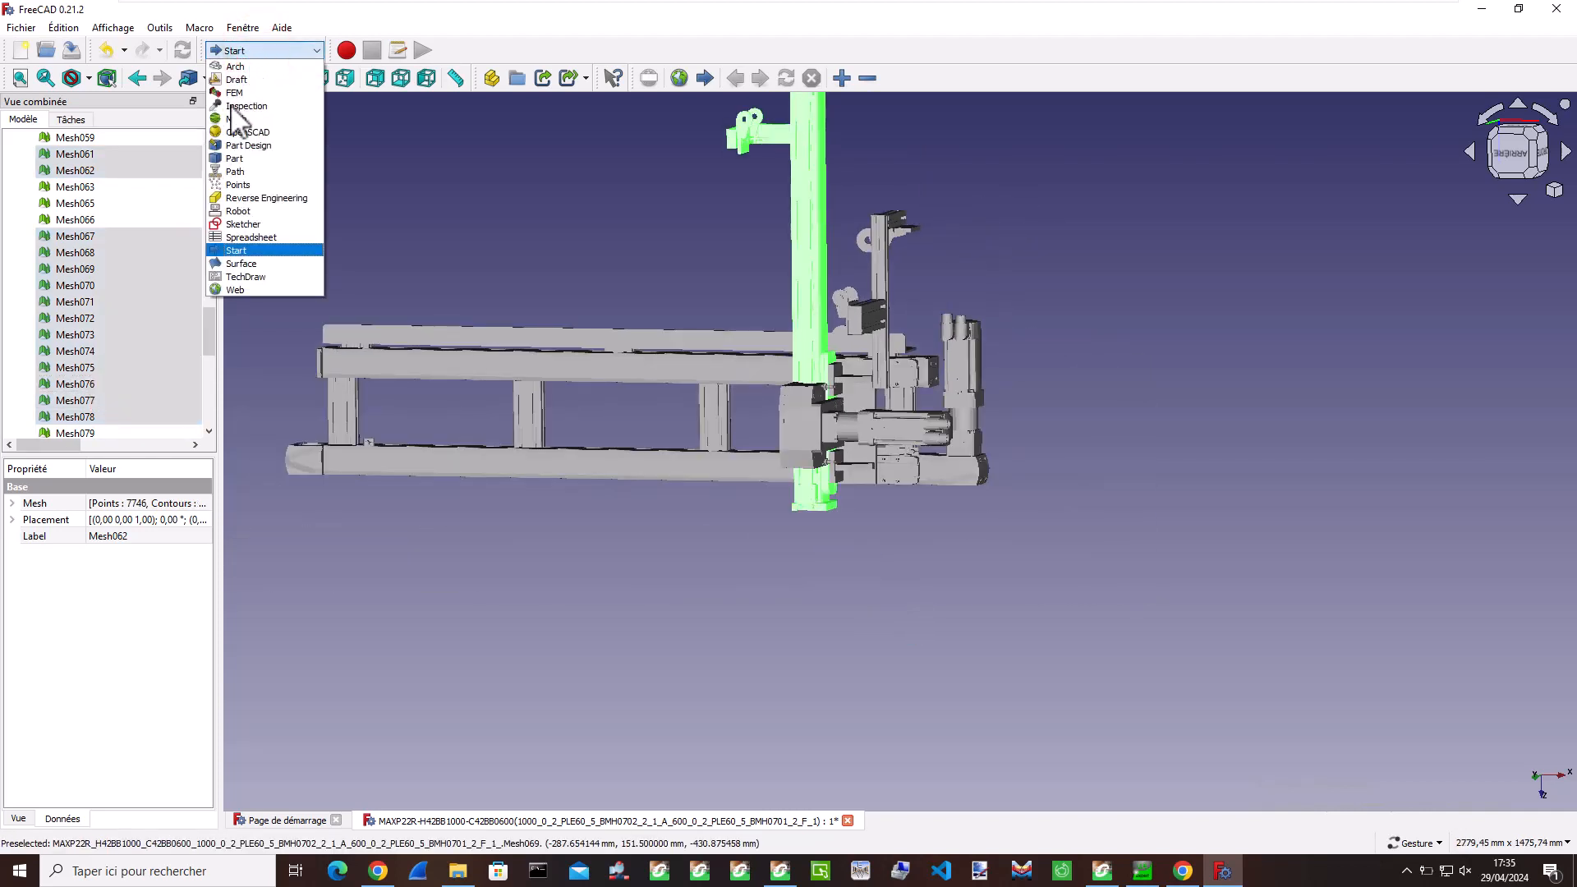
pyautogui.click(234, 118)
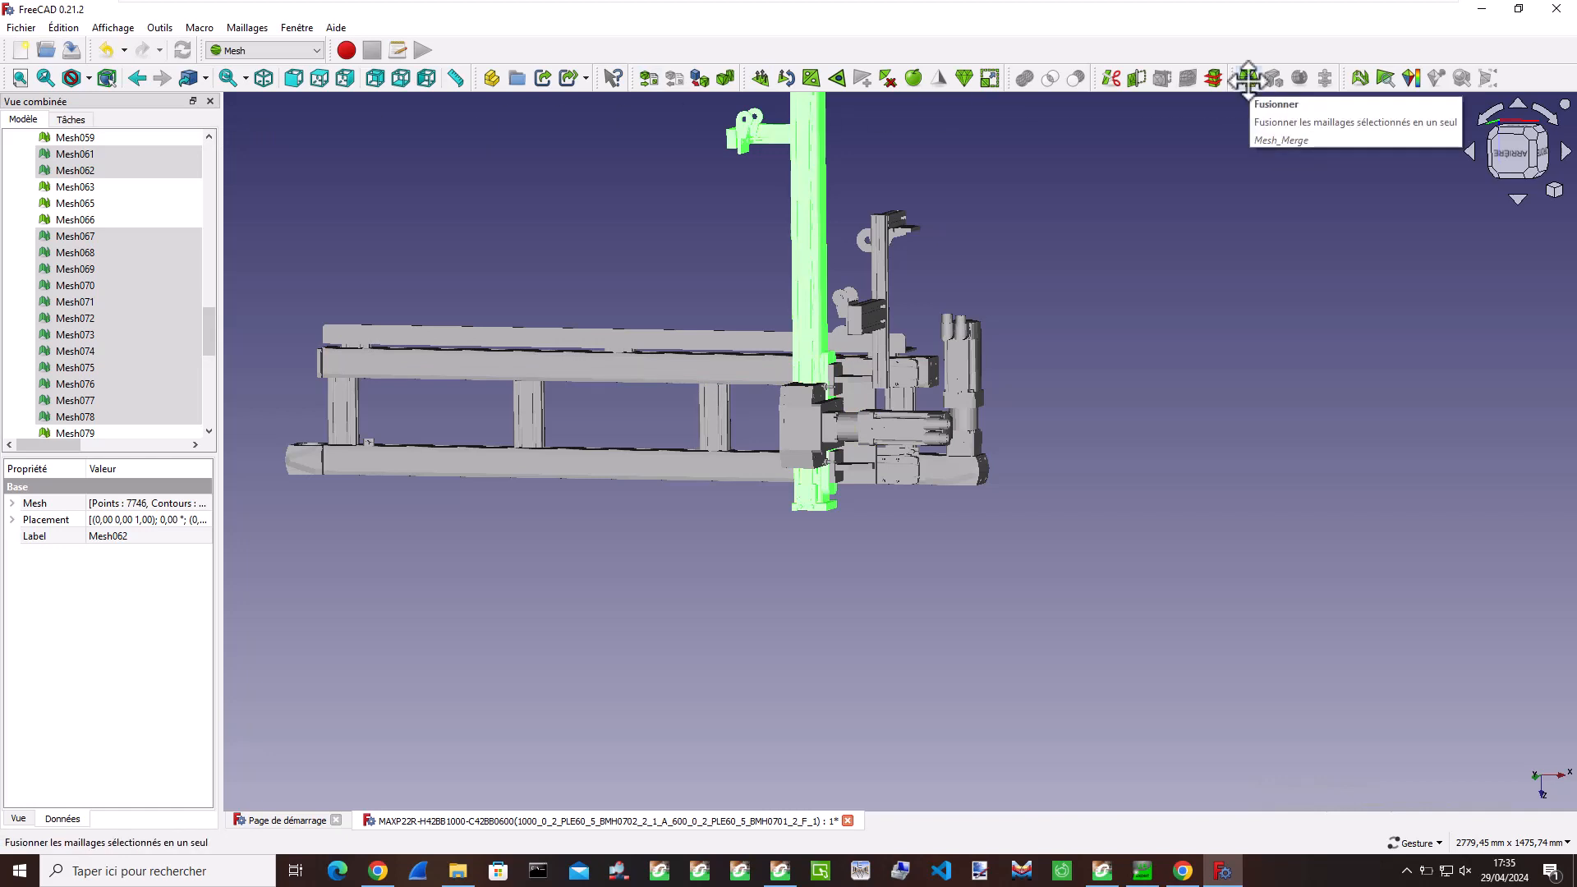
pyautogui.moveTo(209, 331); pyautogui.dragTo(209, 422)
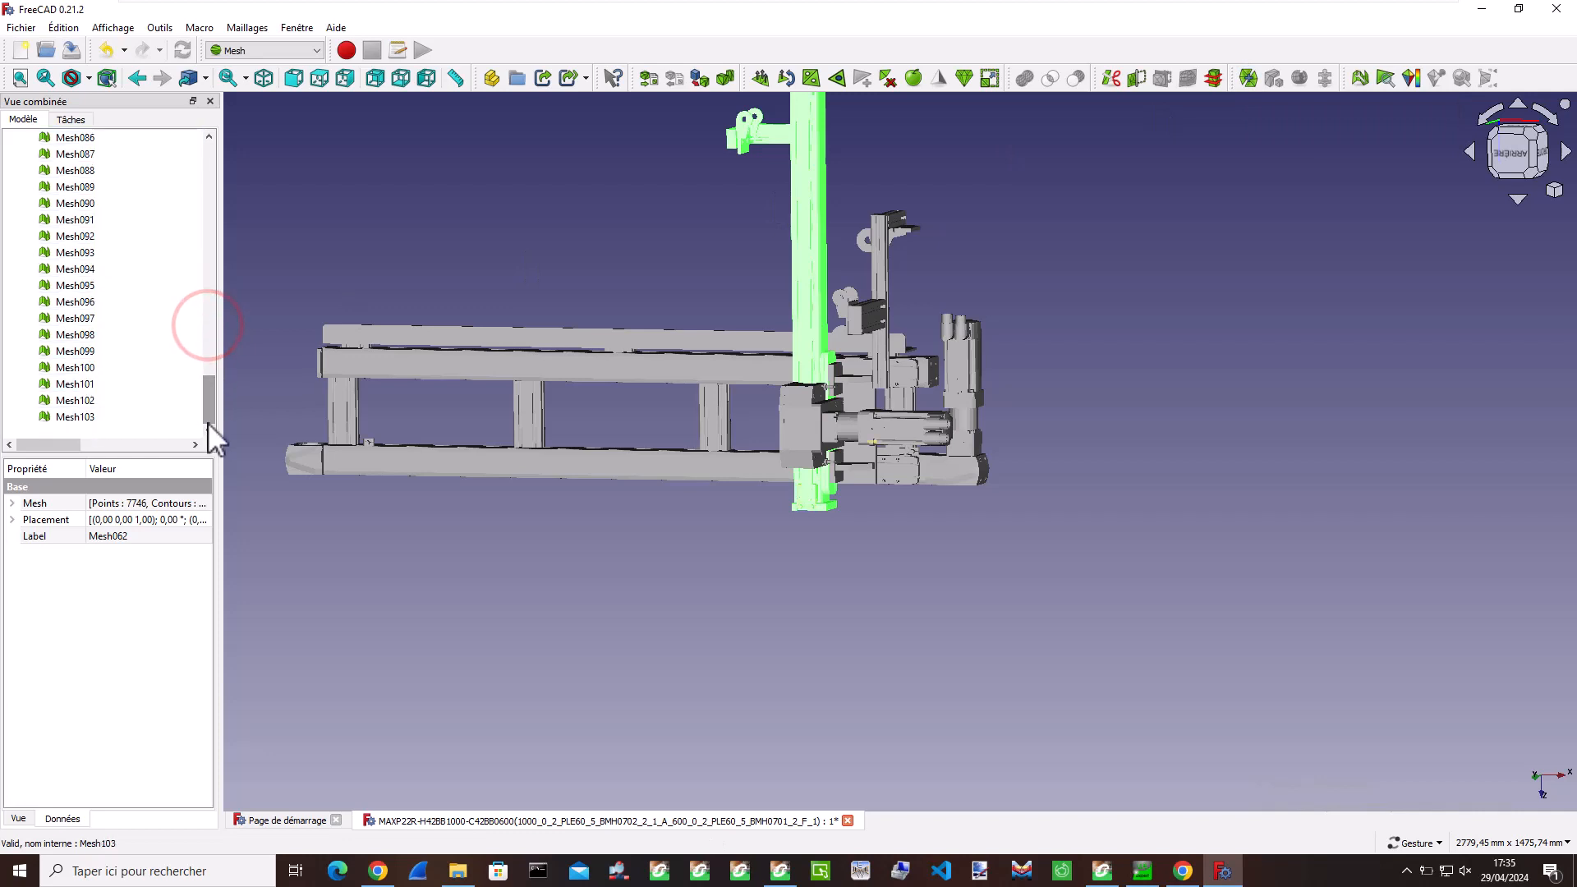
pyautogui.click(1251, 77)
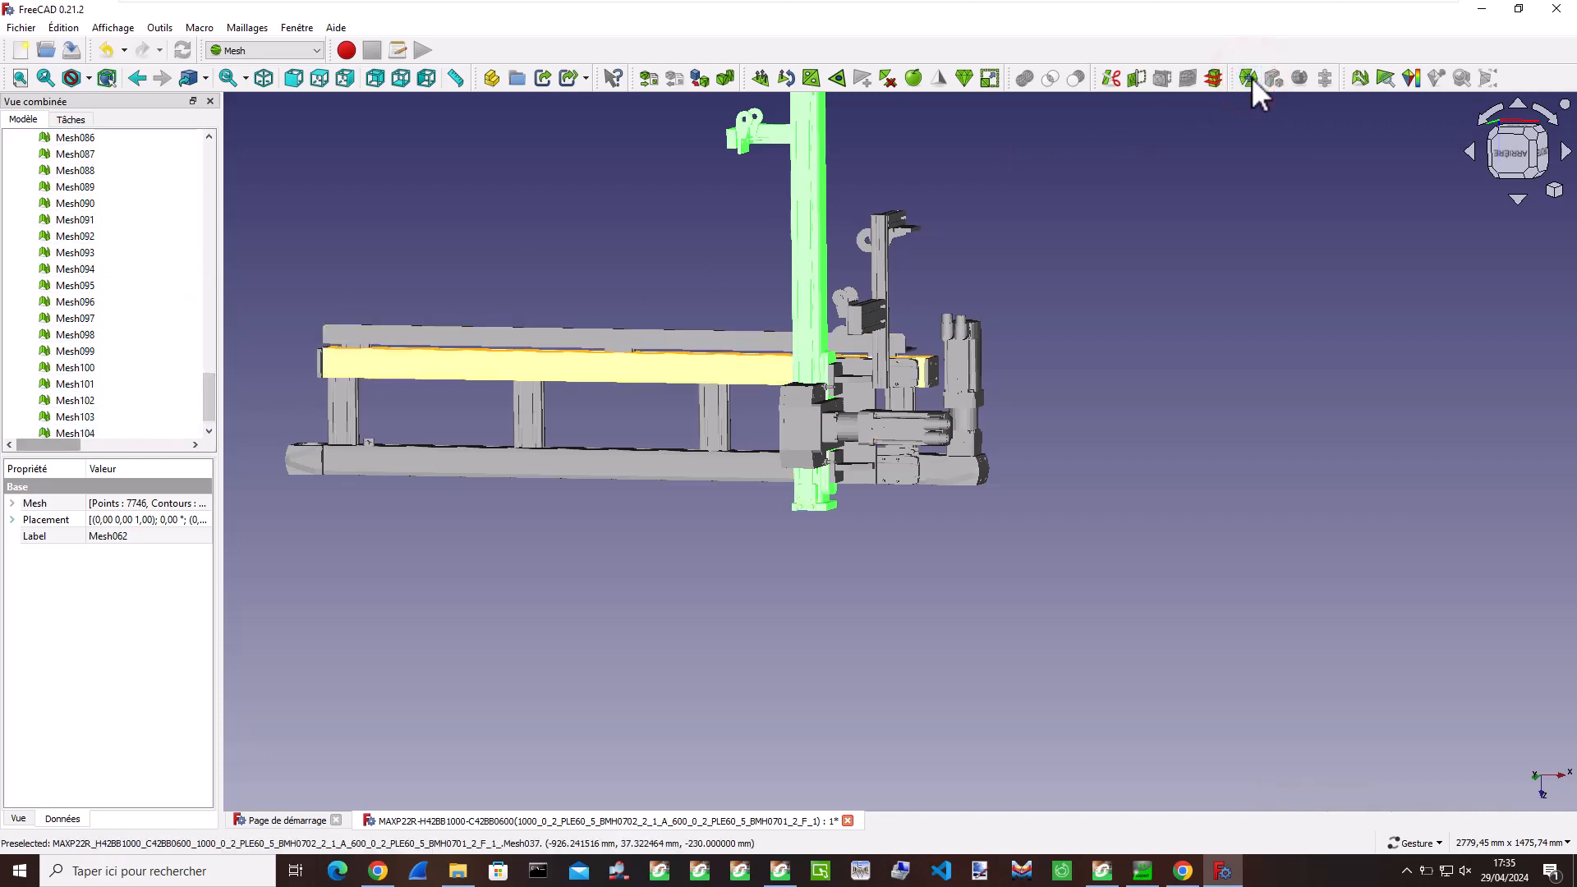
# - Delete the original separate vertical axis meshes that are still selected, keeping the merged one
pyautogui.scroll(2, 106, 300)
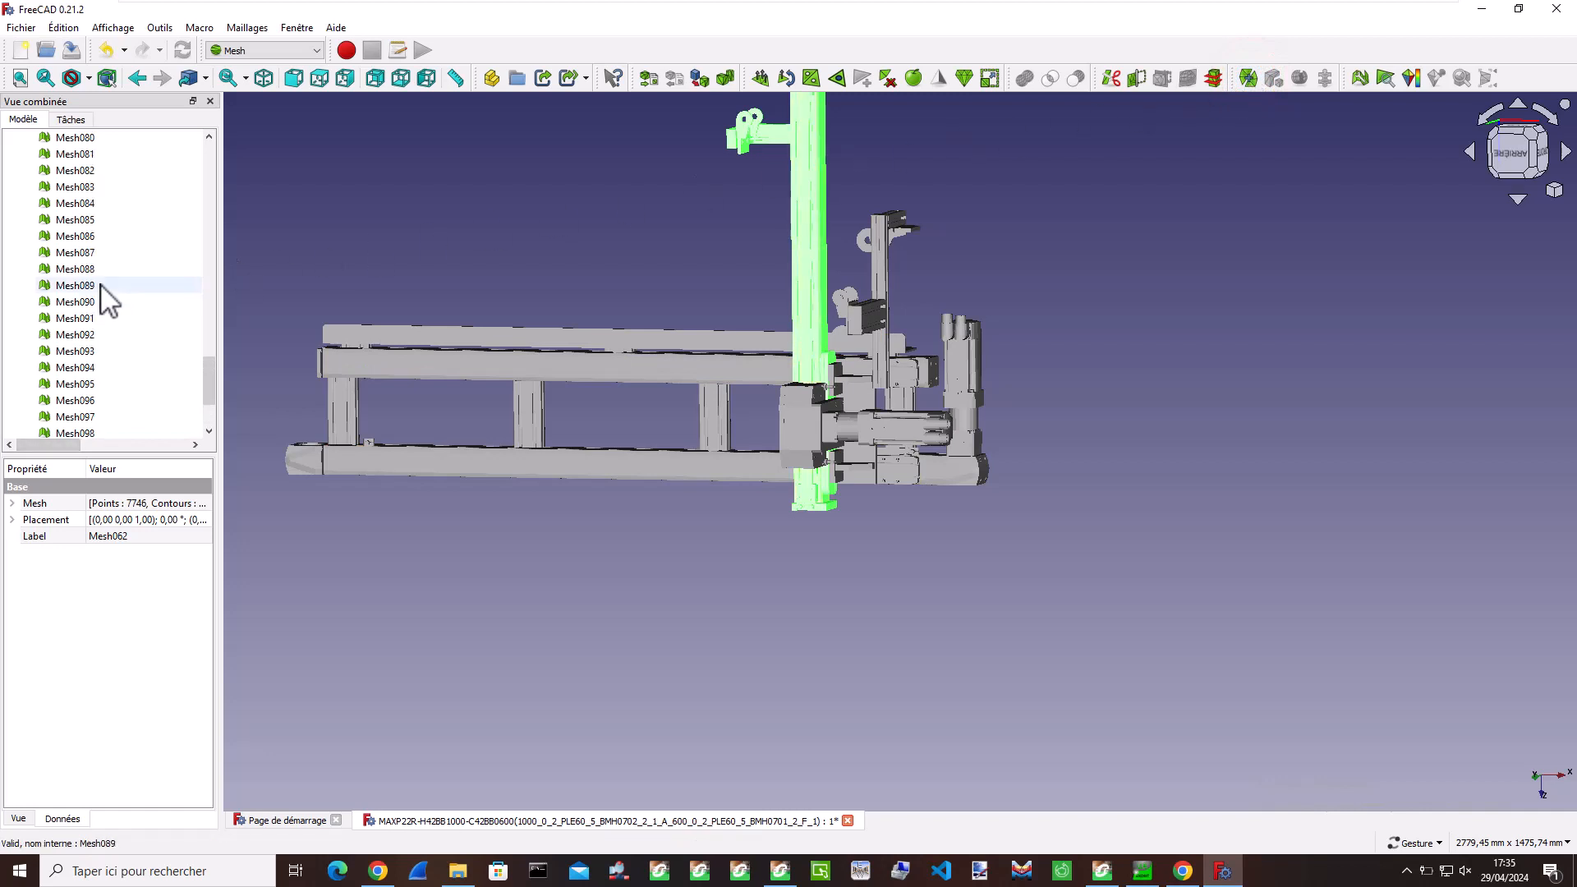
pyautogui.scroll(8, 101, 286)
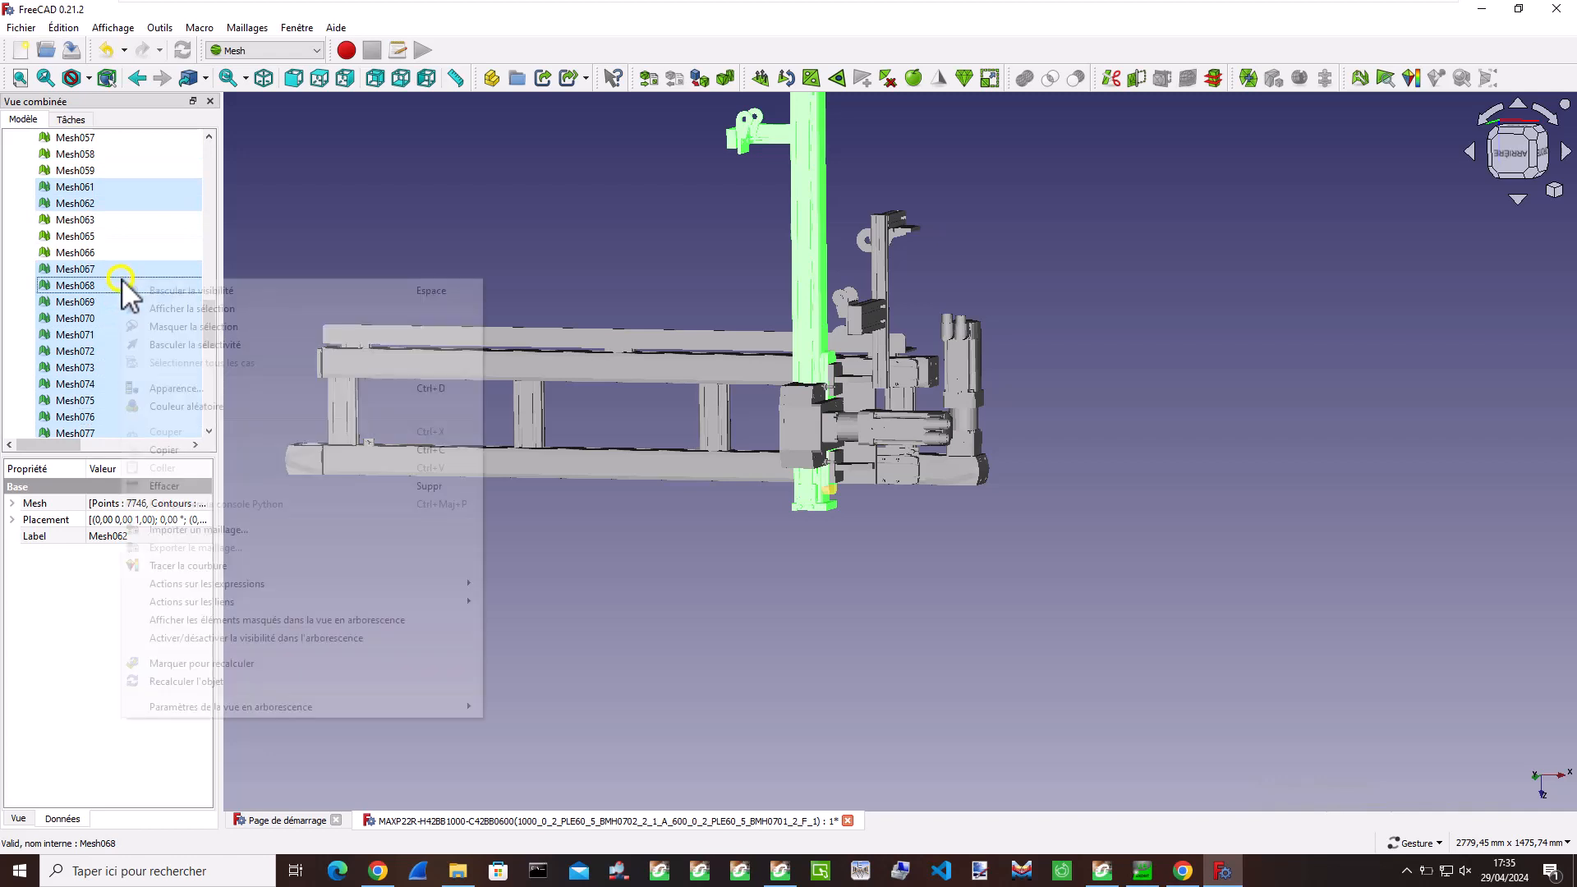
pyautogui.rightClick(122, 278)
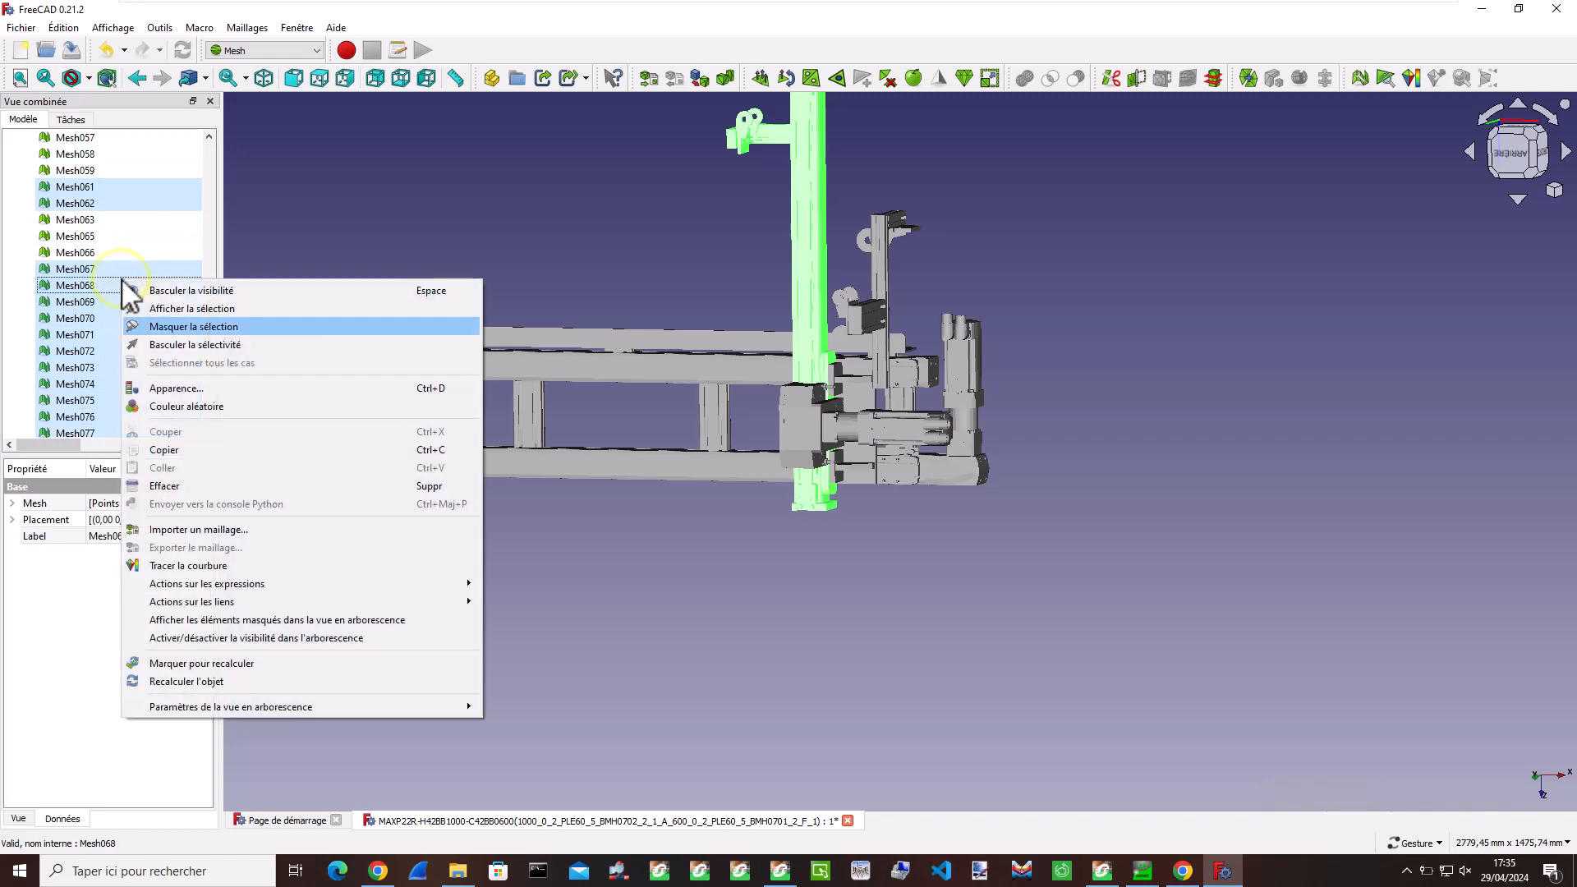
pyautogui.click(170, 486)
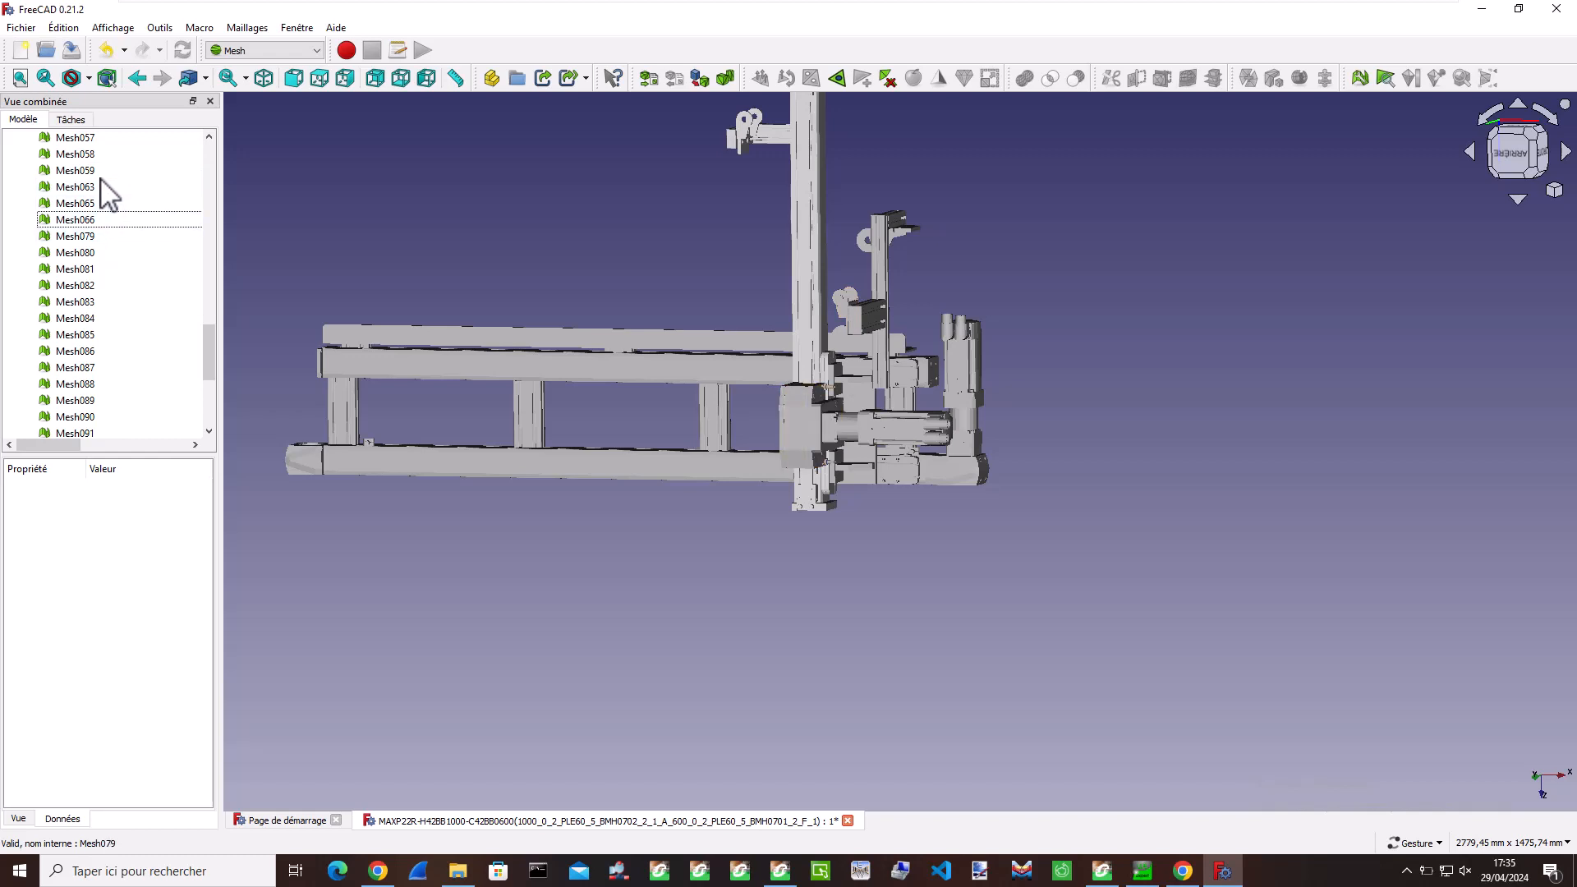
# - Examine the vertical axis as a single merged mesh in the model, and move the selection to Mesh103
pyautogui.click(813, 296)
pyautogui.scroll(2, 813, 296)
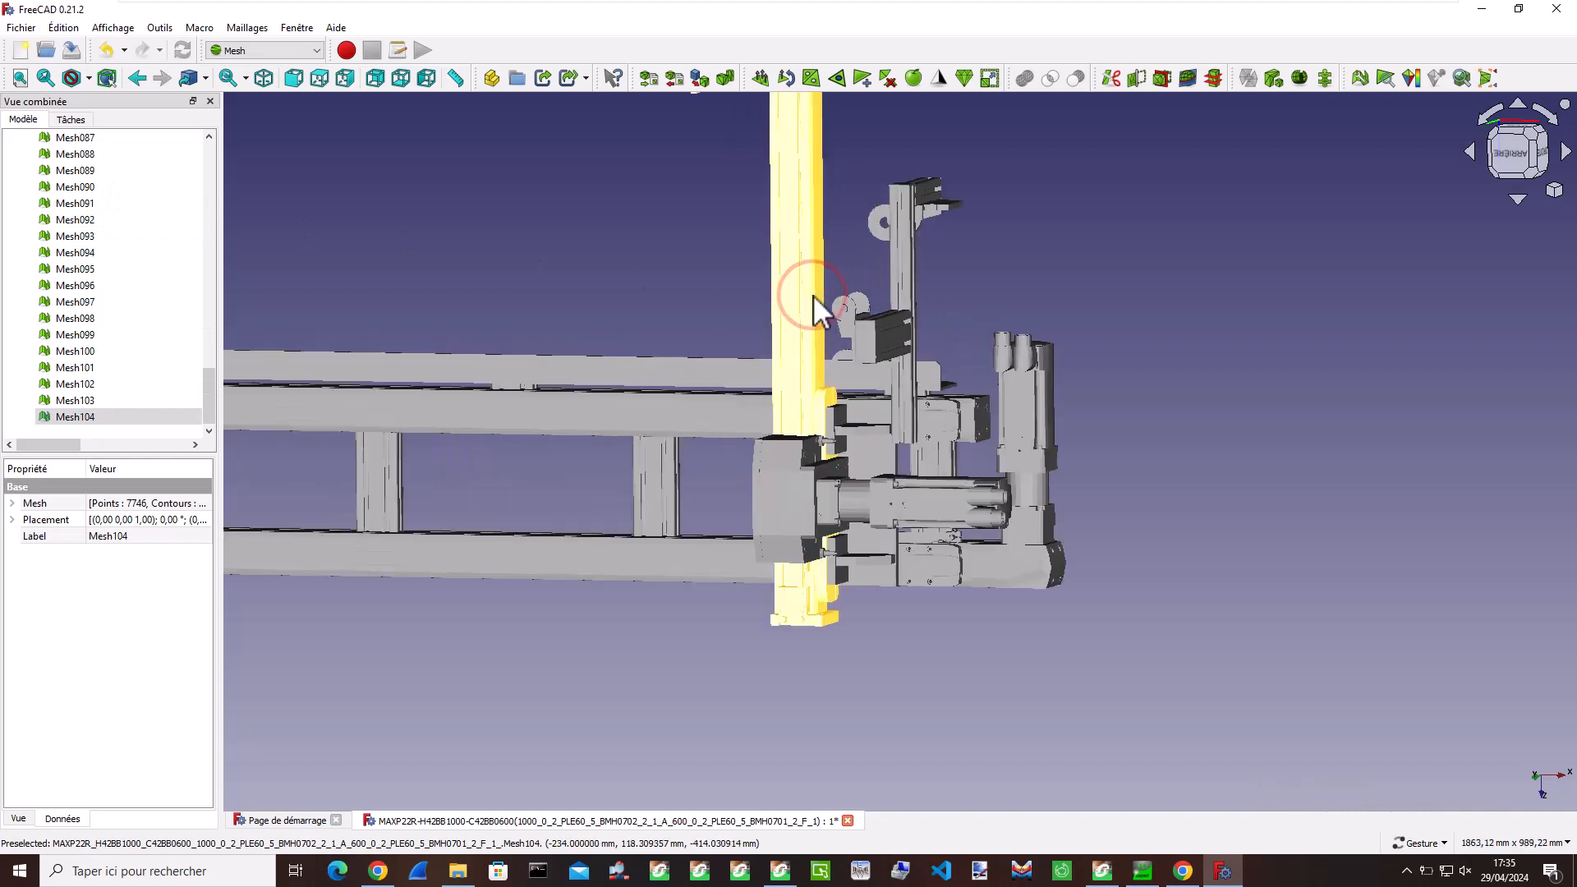
pyautogui.scroll(-4, 814, 299)
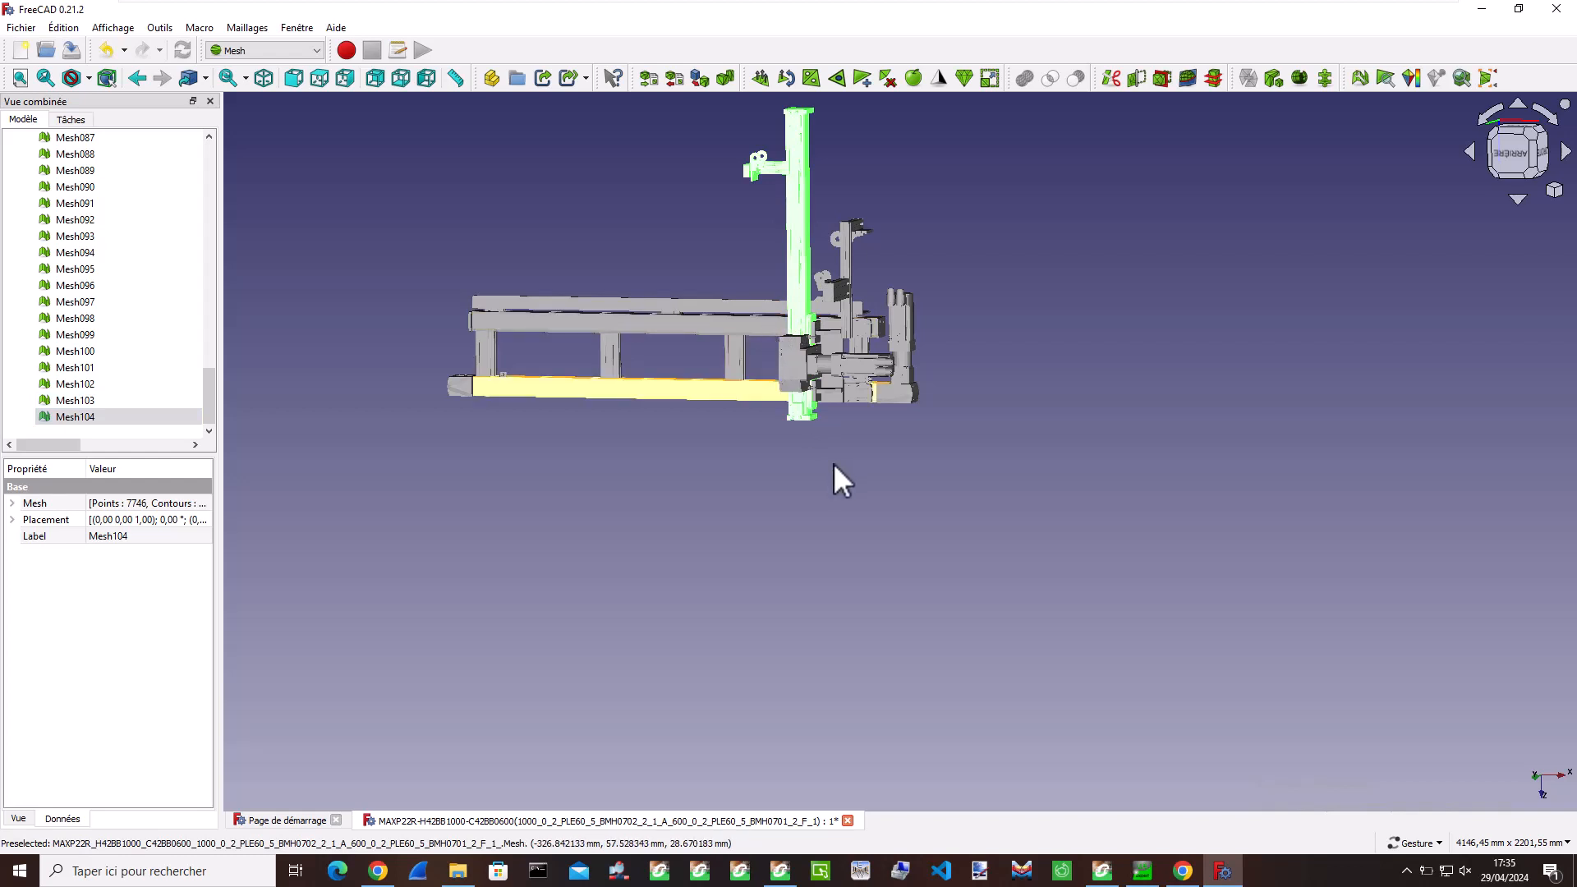
pyautogui.moveTo(833, 463); pyautogui.dragTo(903, 444)
pyautogui.click(83, 401)
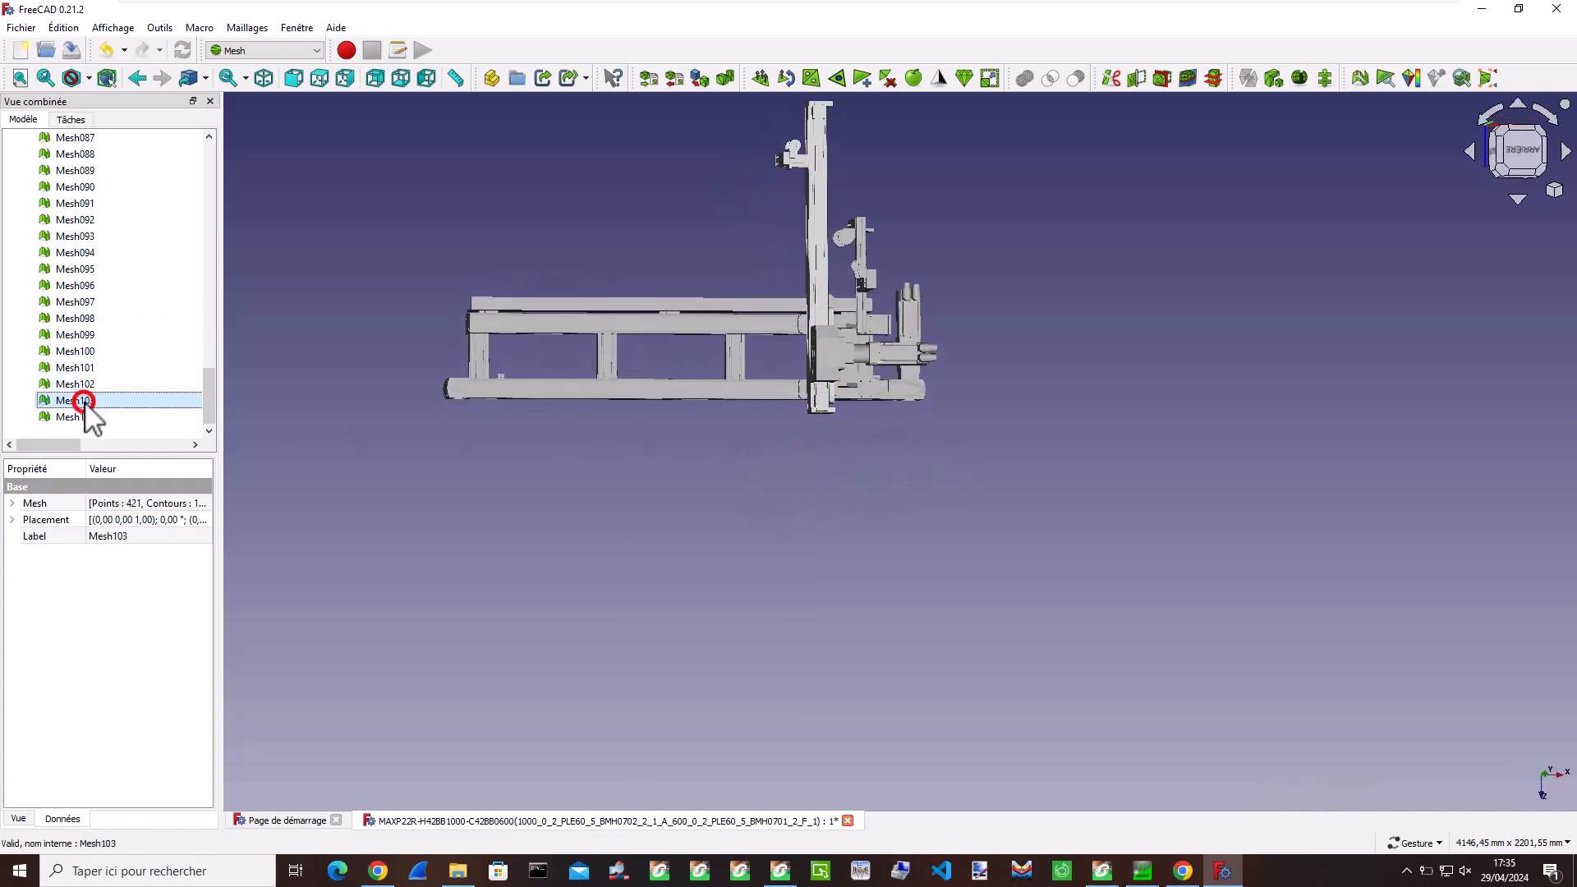
pyautogui.moveTo(986, 406); pyautogui.dragTo(869, 457)
# - Start selecting the carriage meshes around the vertical axis: Mesh063, Mesh065 and Mesh056 to Mesh059
pyautogui.click(792, 378)
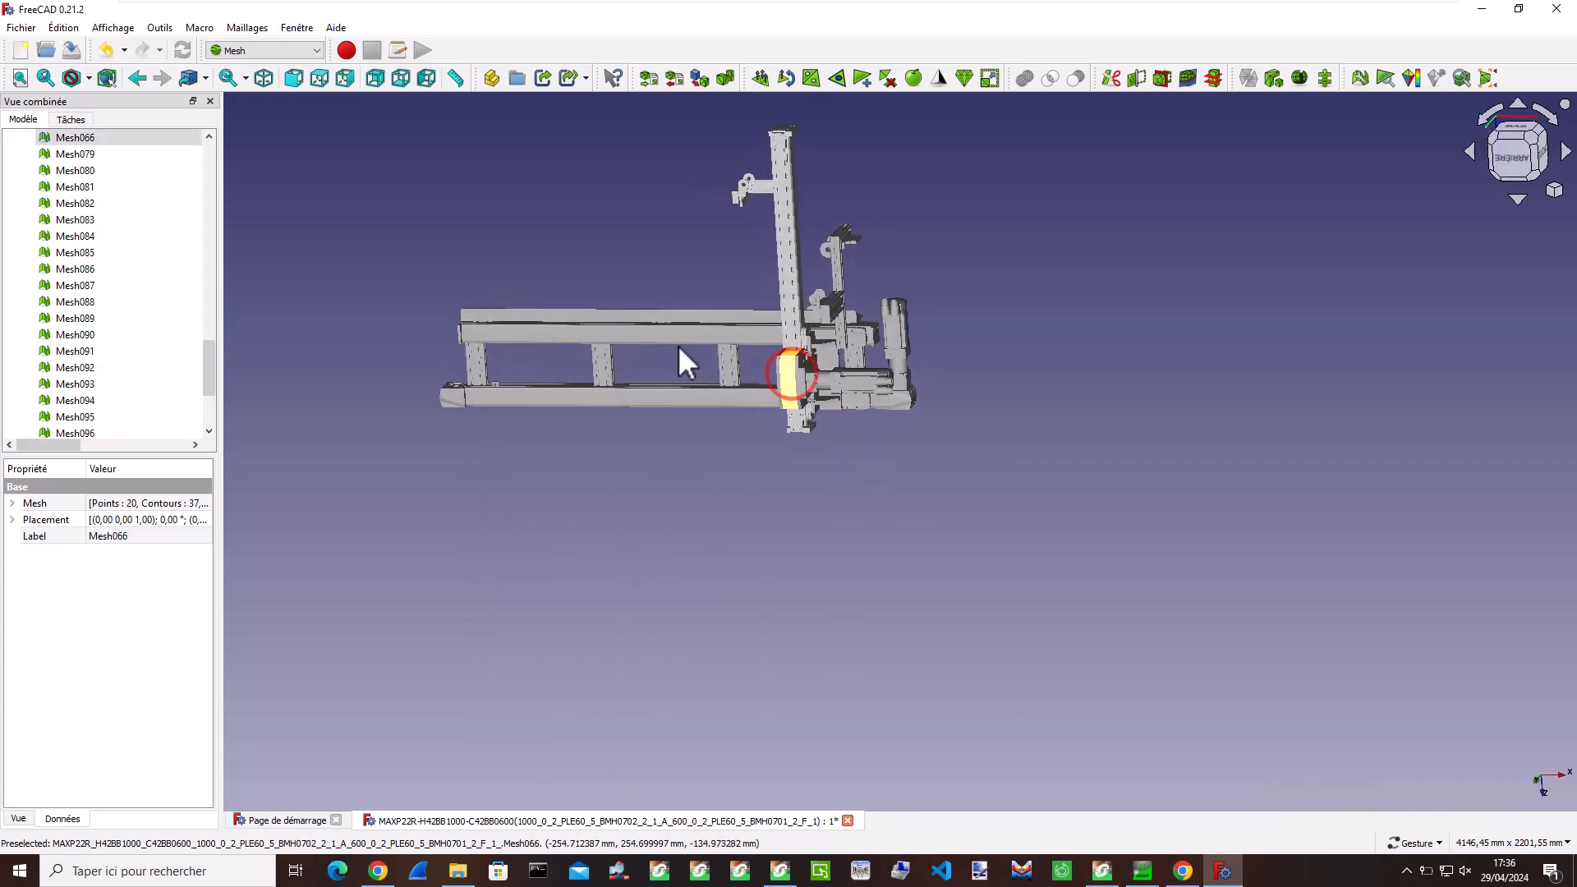
pyautogui.scroll(2, 98, 215)
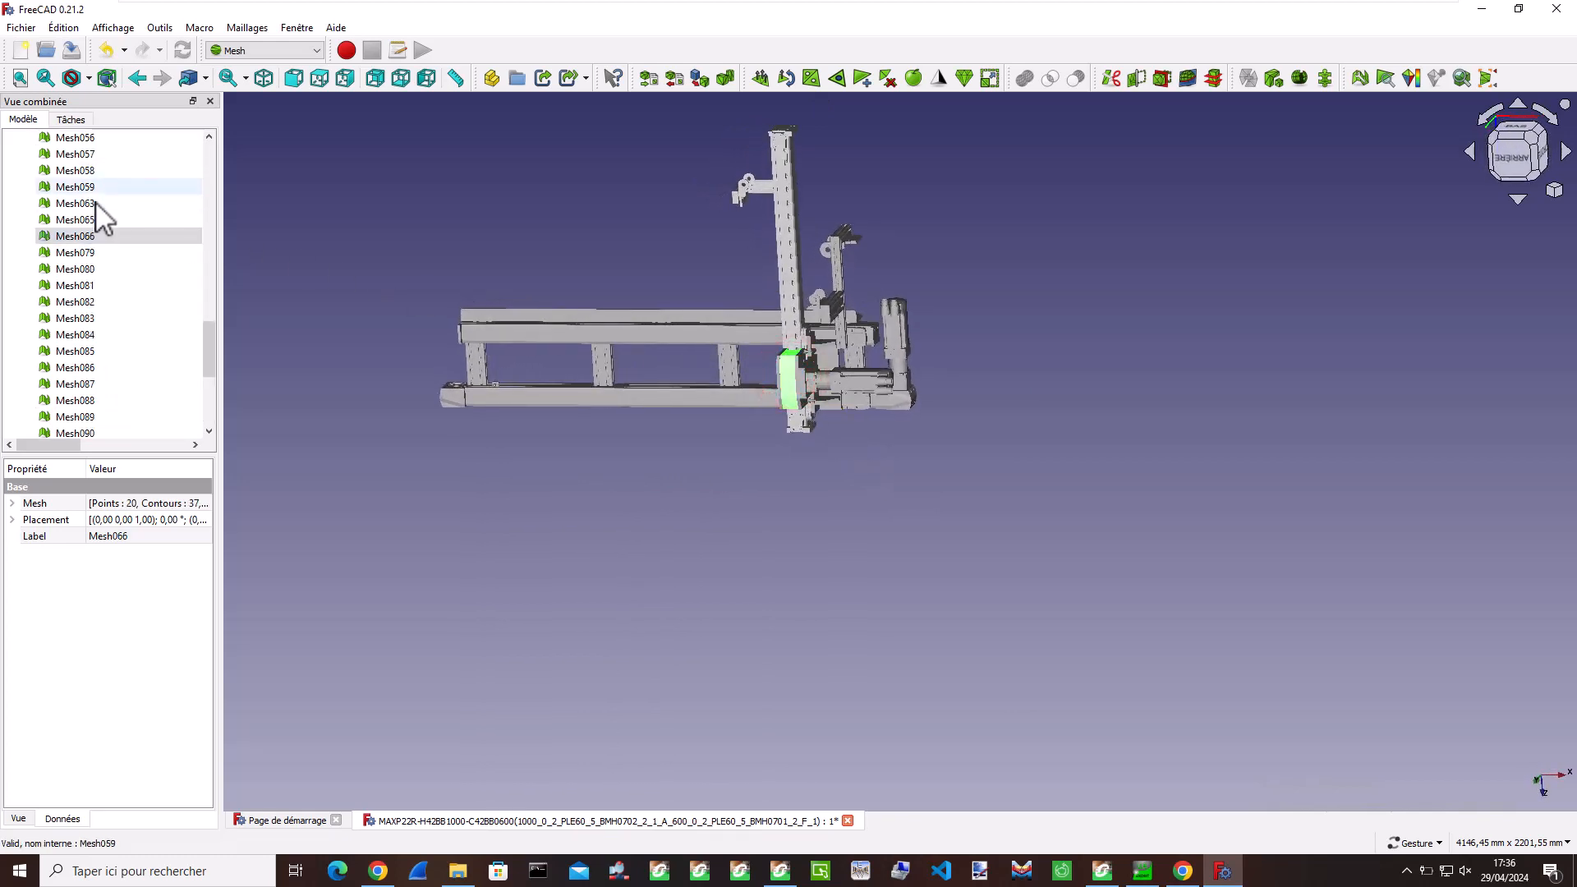
pyautogui.click(96, 203)
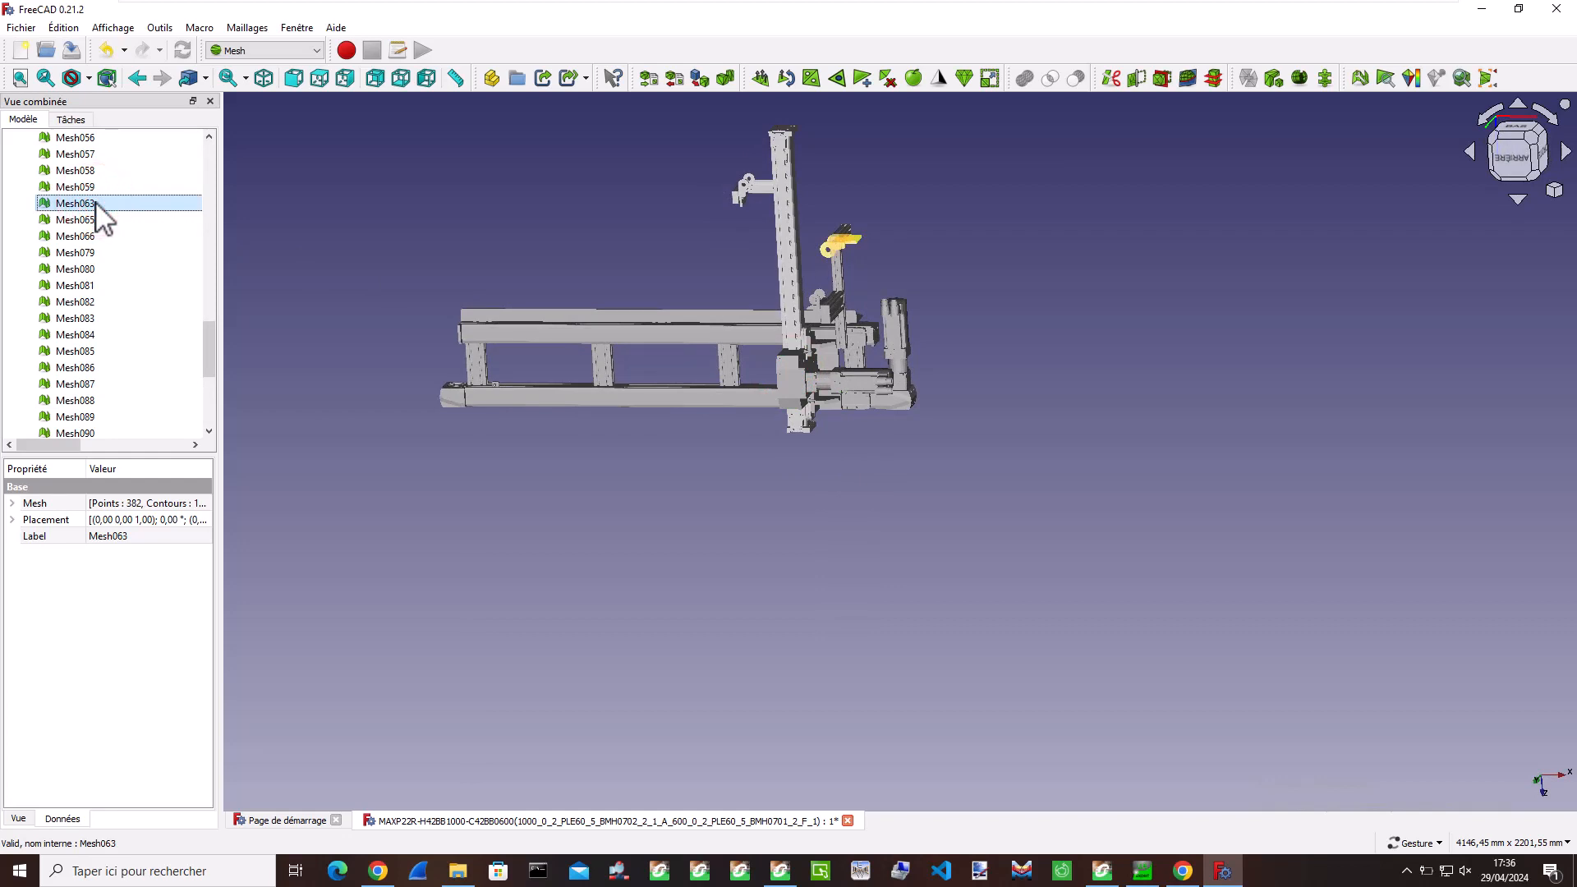
pyautogui.keyDown('ctrl'); pyautogui.click(97, 218); pyautogui.keyUp('ctrl')
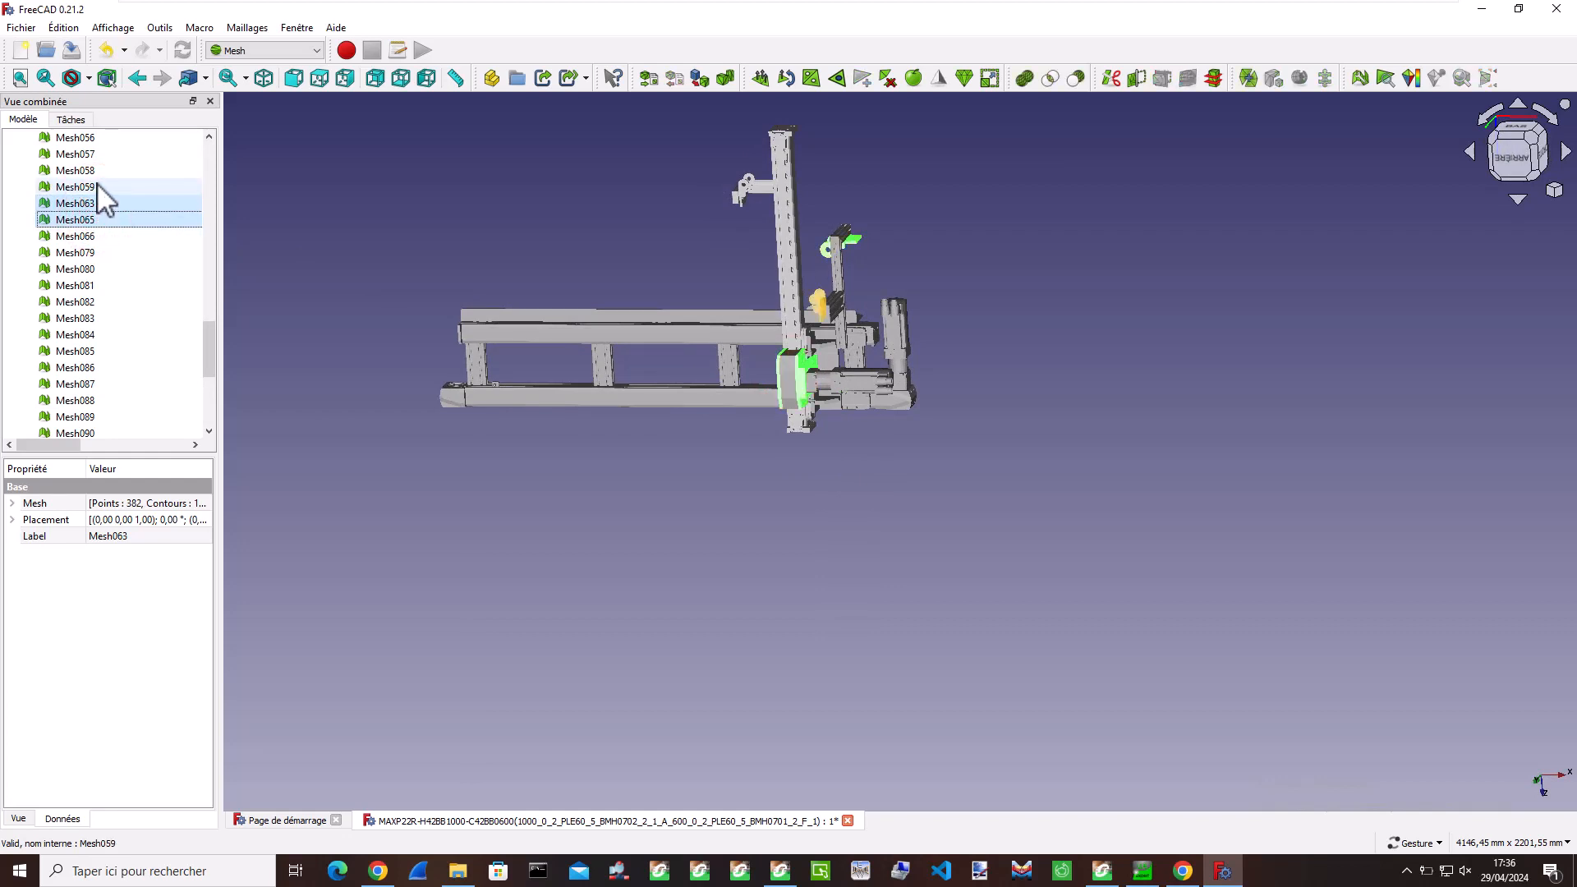
pyautogui.keyDown('ctrl'); pyautogui.click(97, 184); pyautogui.keyUp('ctrl')
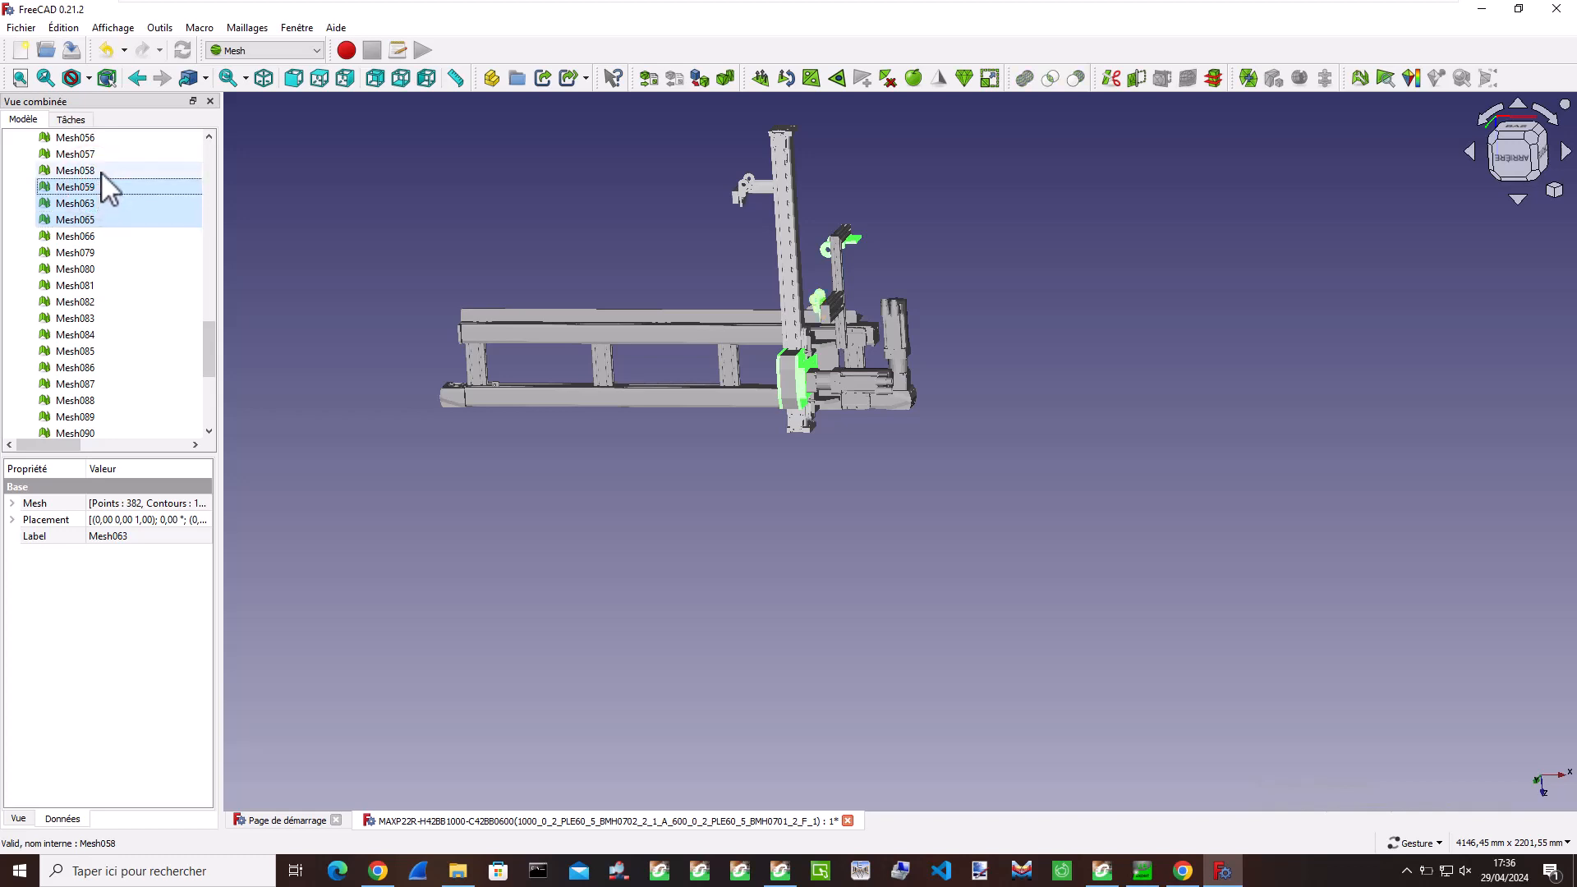
pyautogui.keyDown('ctrl'); pyautogui.click(102, 170); pyautogui.keyUp('ctrl')
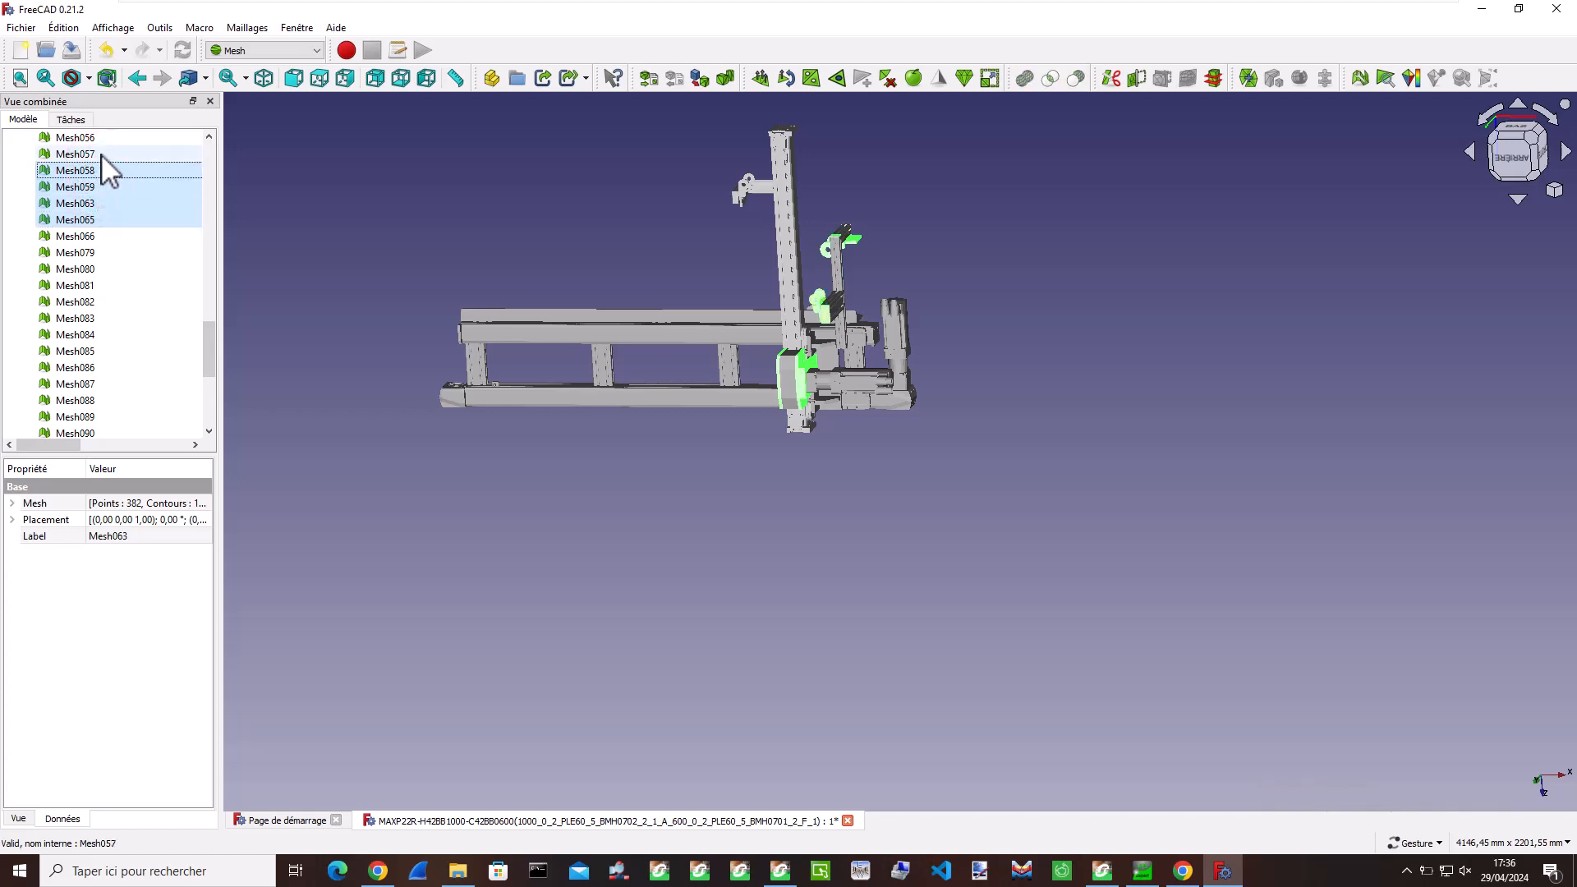
pyautogui.keyDown('ctrl'); pyautogui.click(101, 155); pyautogui.keyUp('ctrl')
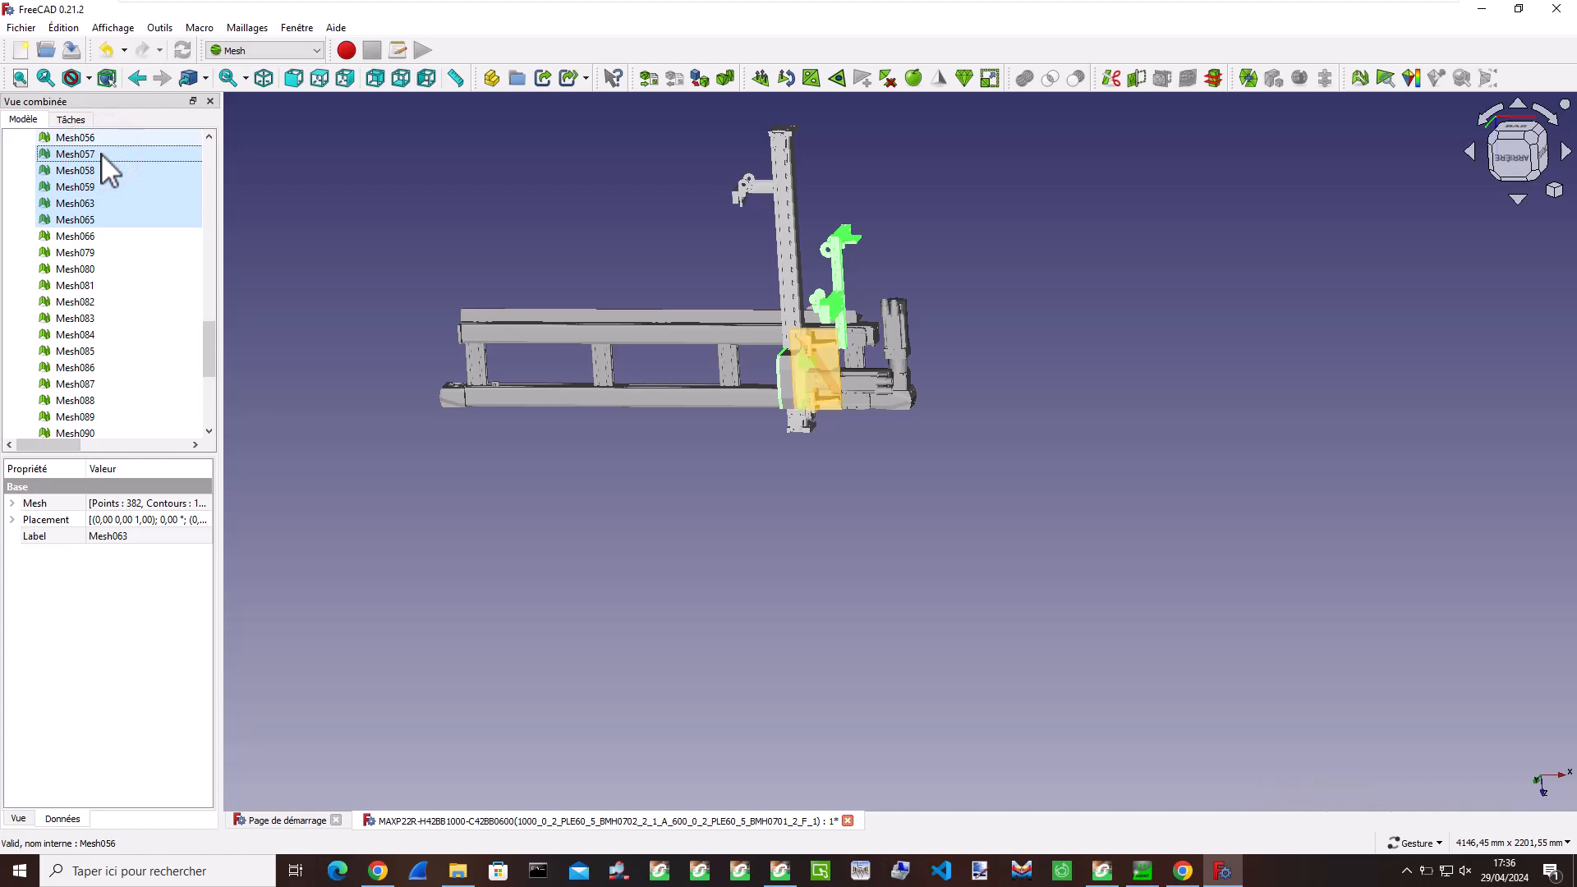
pyautogui.keyDown('ctrl'); pyautogui.click(102, 139); pyautogui.keyUp('ctrl')
# - Extend the carriage selection with the cover Mesh066 and with Mesh079, Mesh080 and Mesh081
pyautogui.scroll(2, 102, 141)
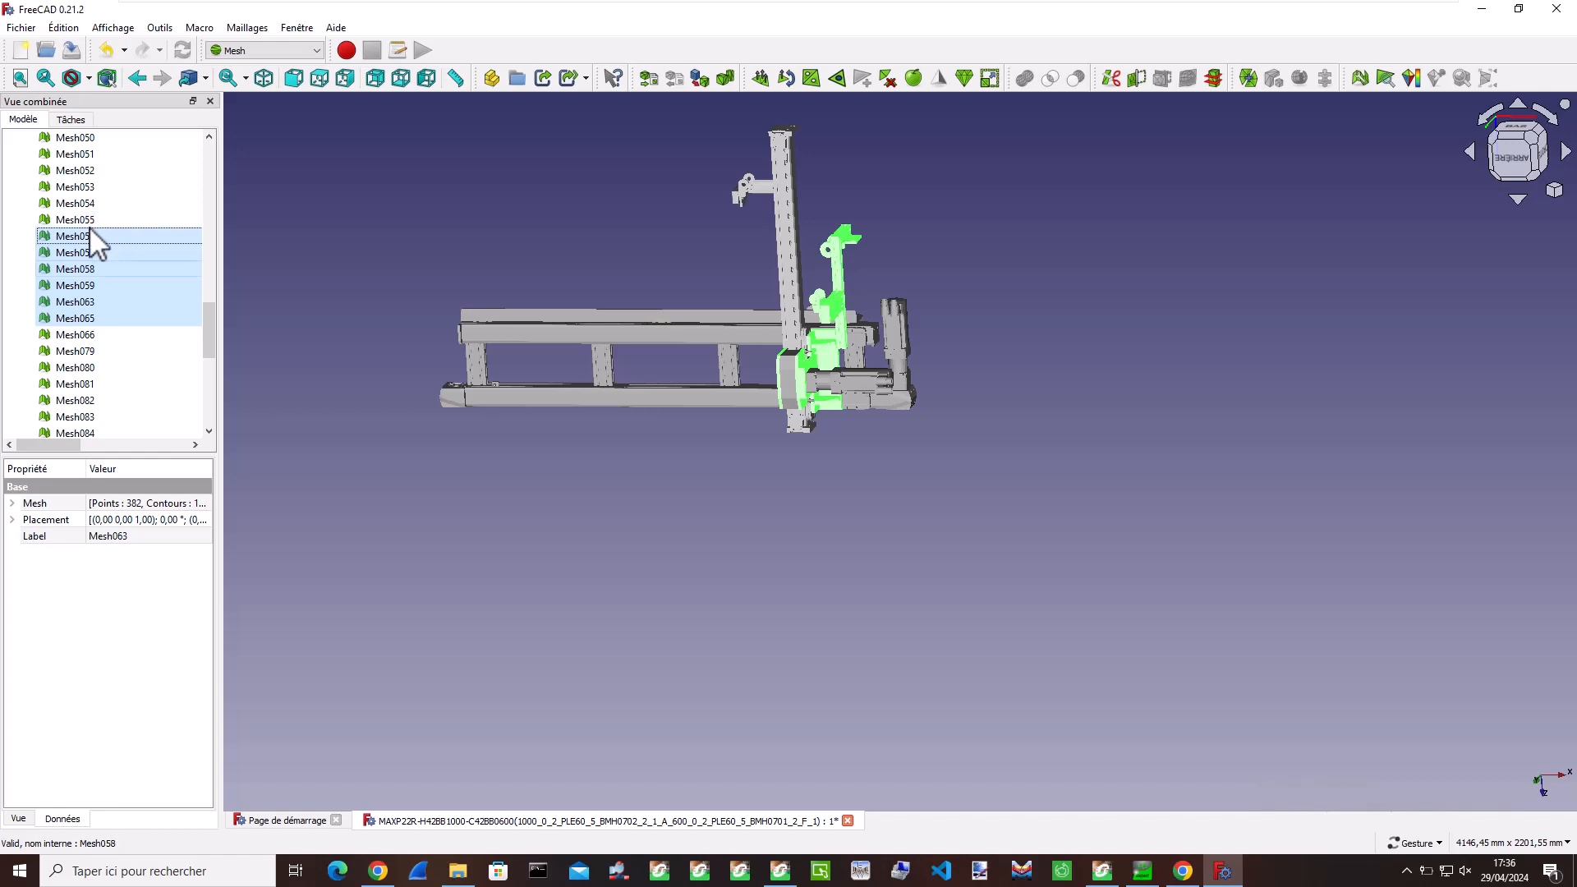
pyautogui.keyDown('ctrl'); pyautogui.click(82, 336); pyautogui.keyUp('ctrl')
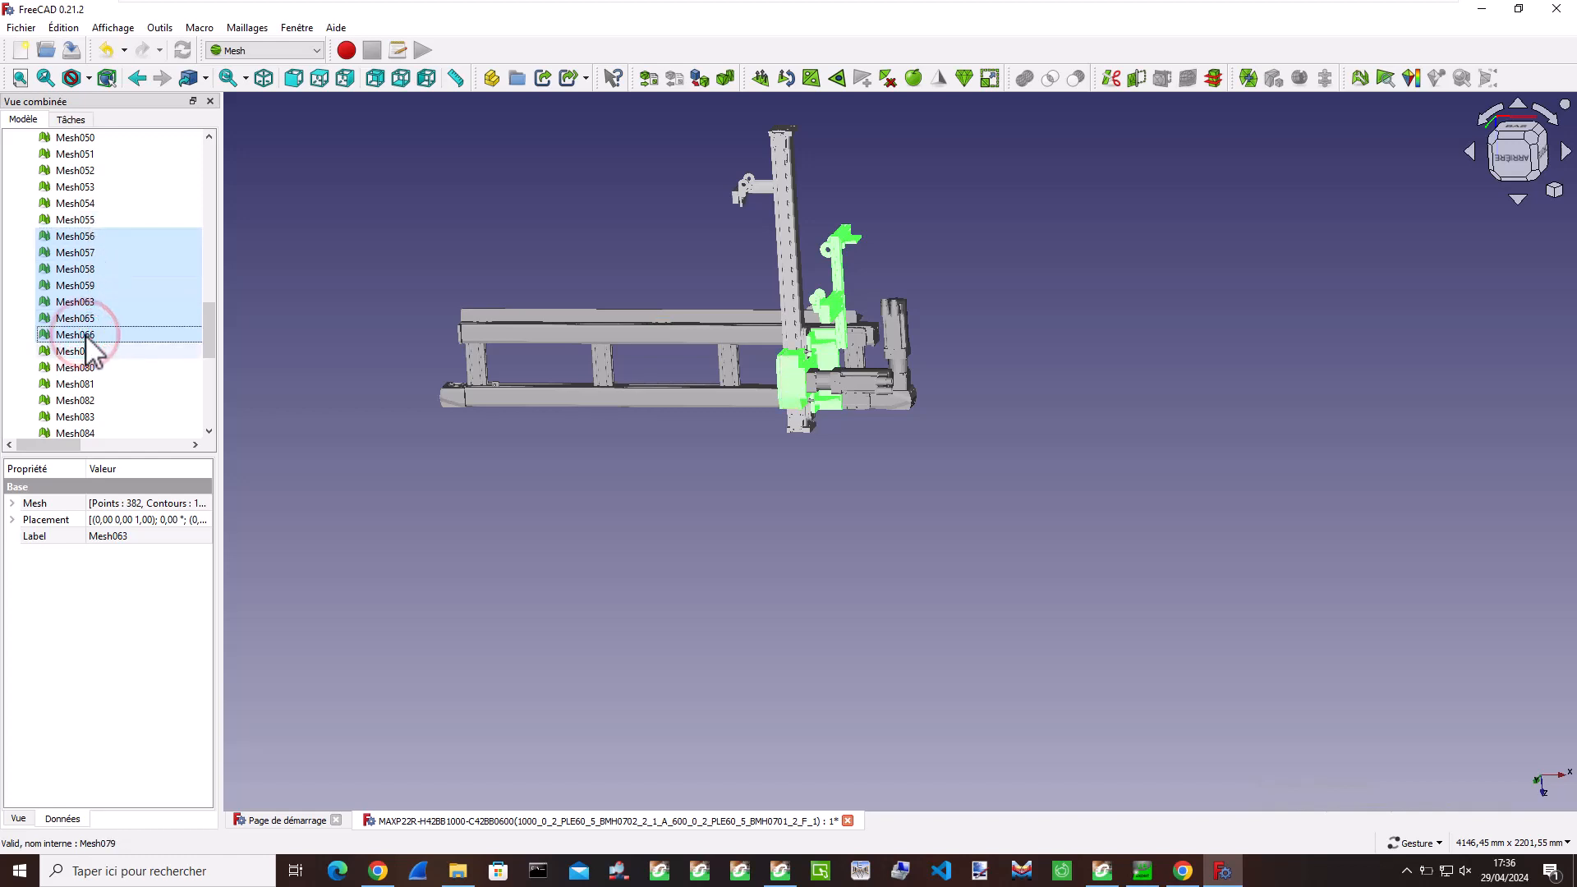
pyautogui.keyDown('ctrl'); pyautogui.click(84, 352); pyautogui.keyUp('ctrl')
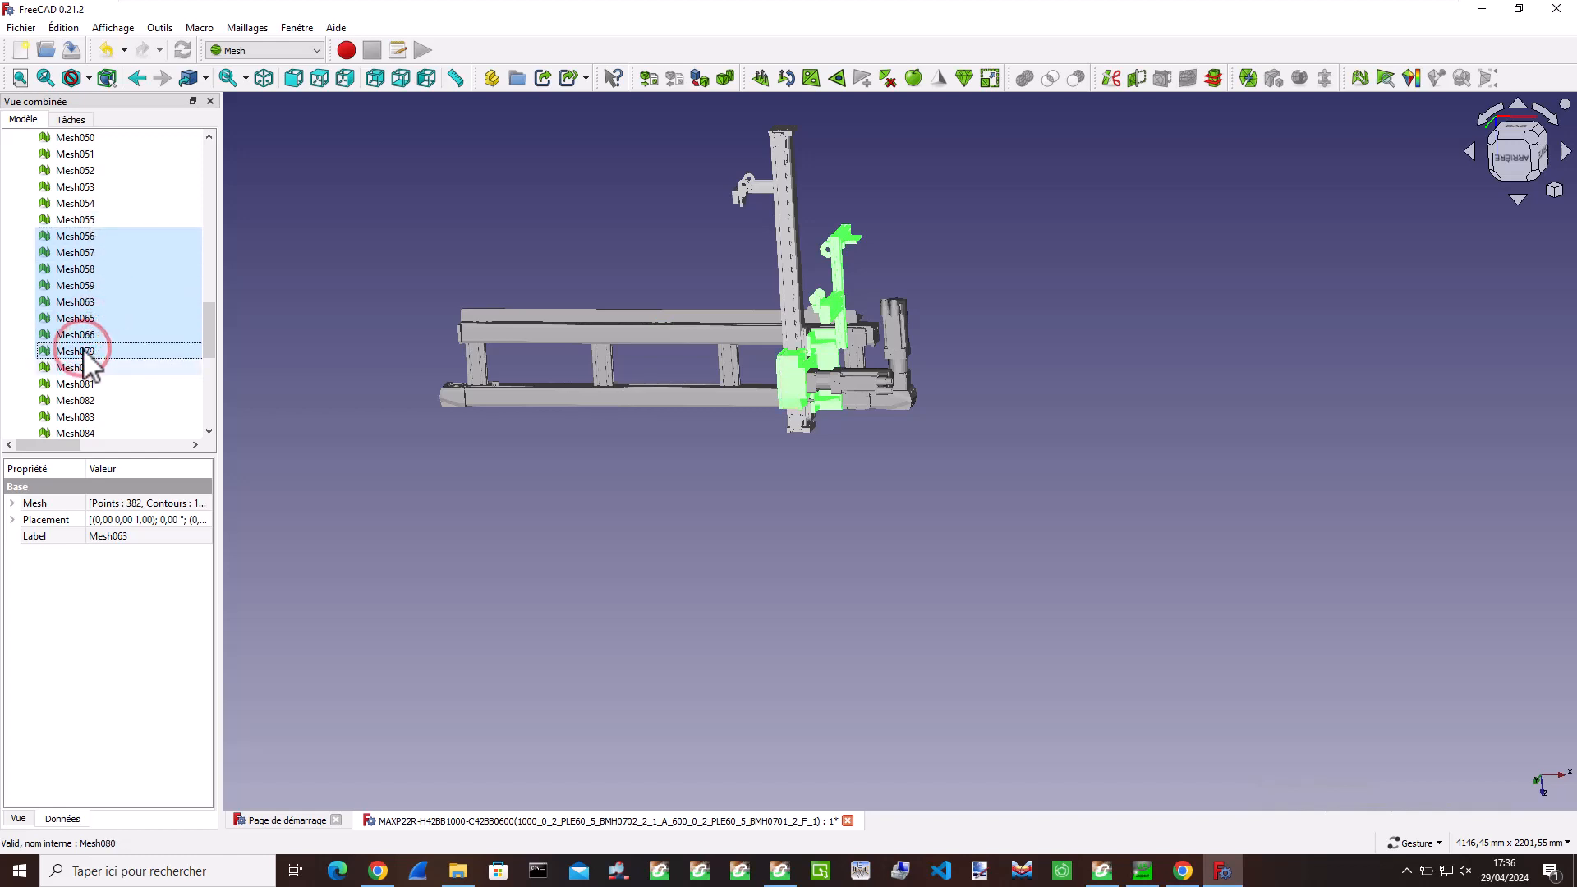
pyautogui.keyDown('ctrl'); pyautogui.click(85, 368); pyautogui.keyUp('ctrl')
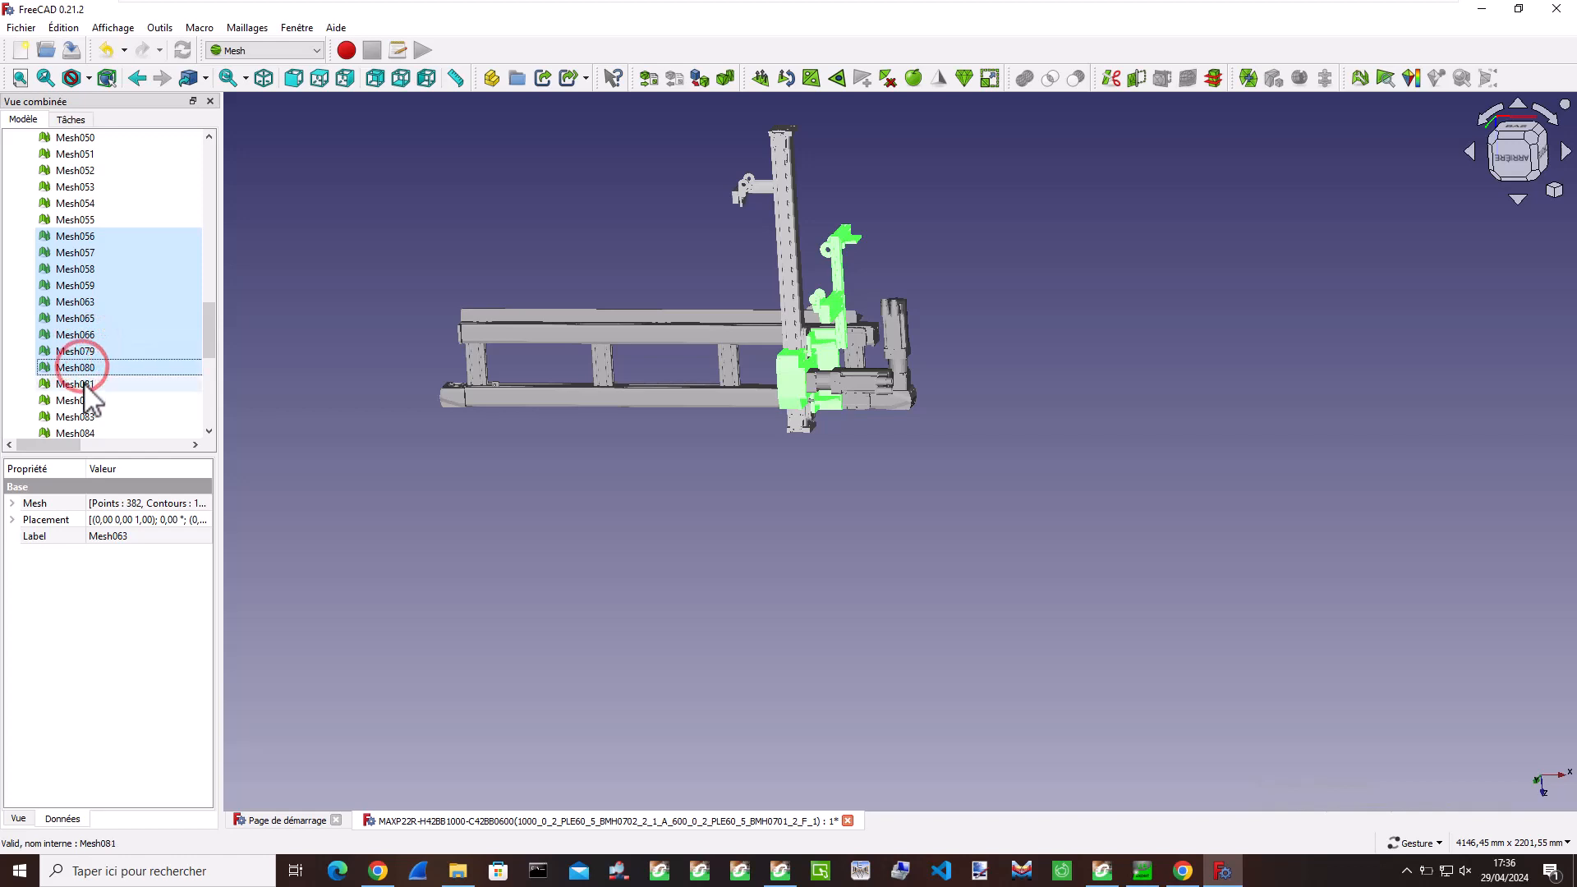
pyautogui.keyDown('ctrl'); pyautogui.click(85, 385); pyautogui.keyUp('ctrl')
# - Check up close which carriage parts Mesh080 and Mesh081 are by toggling them in and out of the selection
pyautogui.scroll(5, 866, 428)
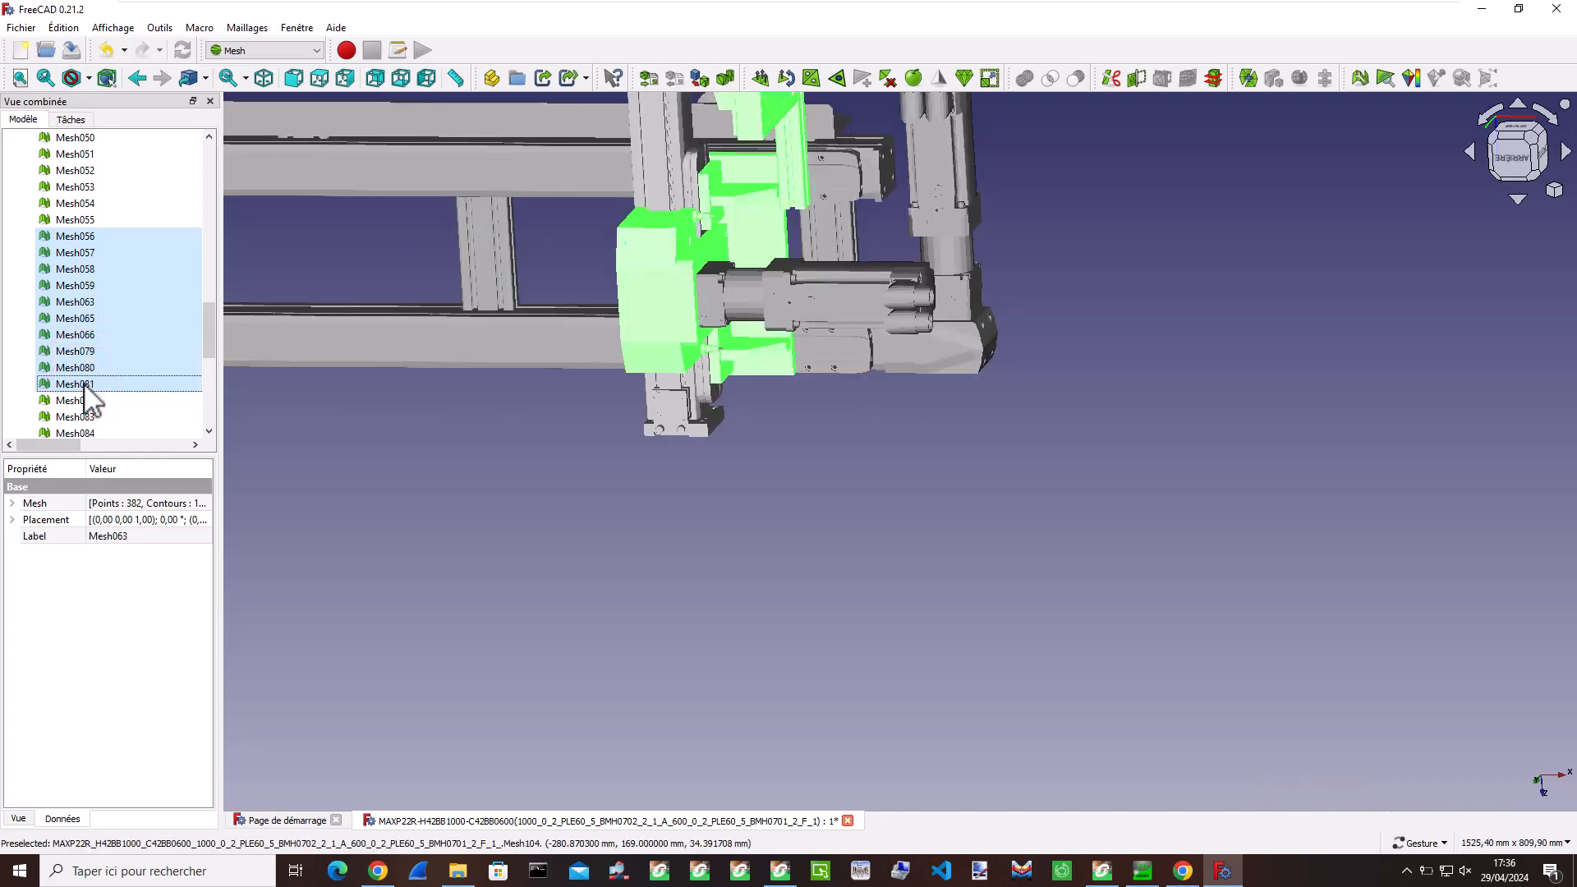
pyautogui.scroll(4, 740, 346)
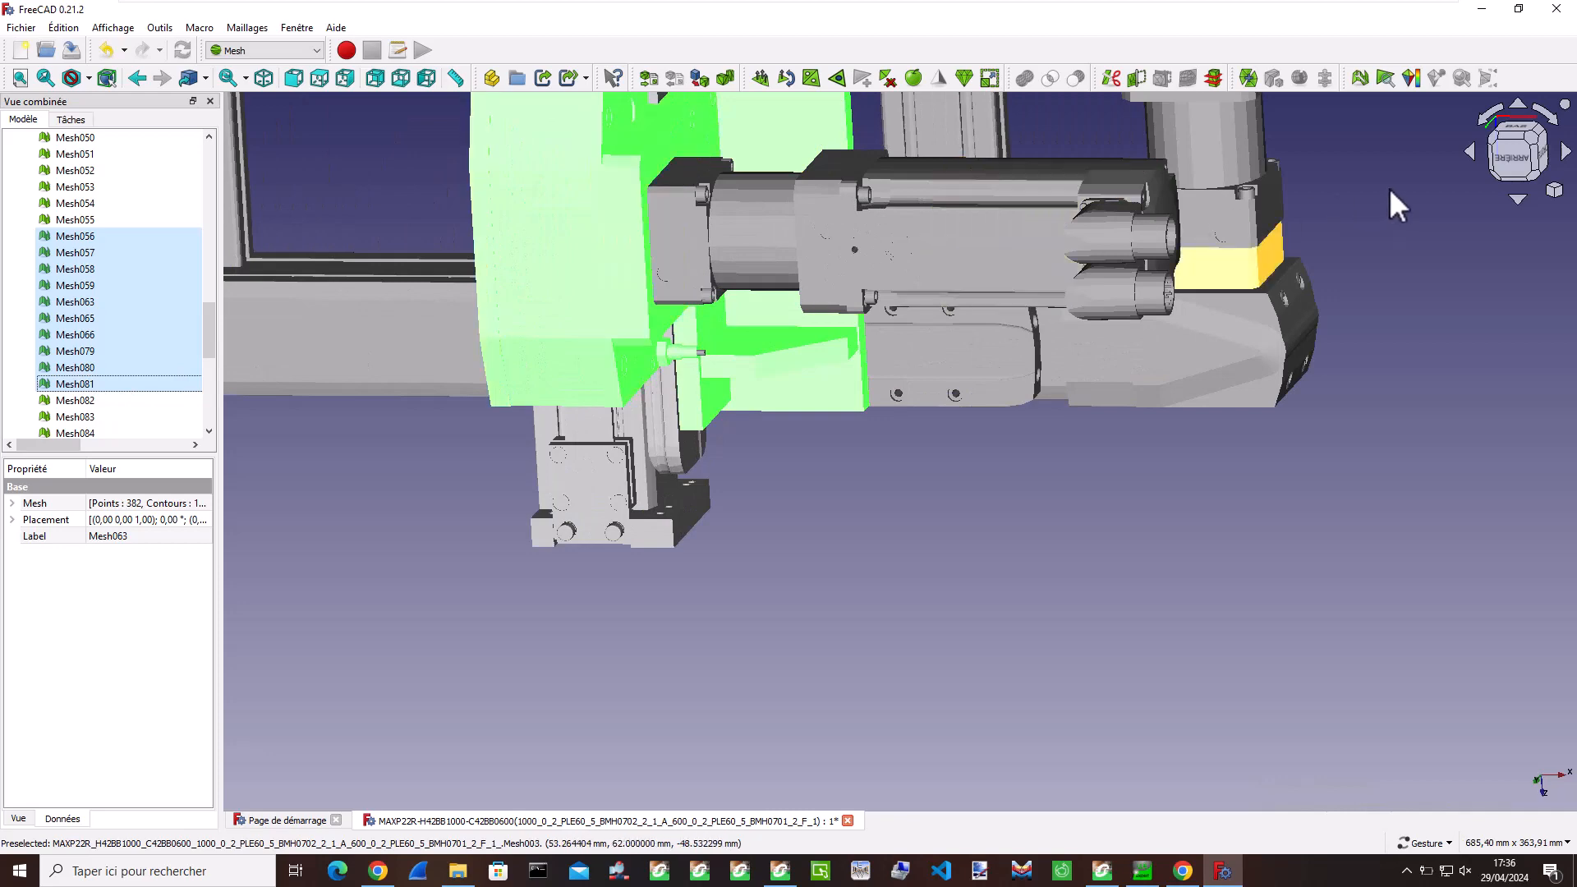
pyautogui.moveTo(1388, 187); pyautogui.dragTo(1339, 279)
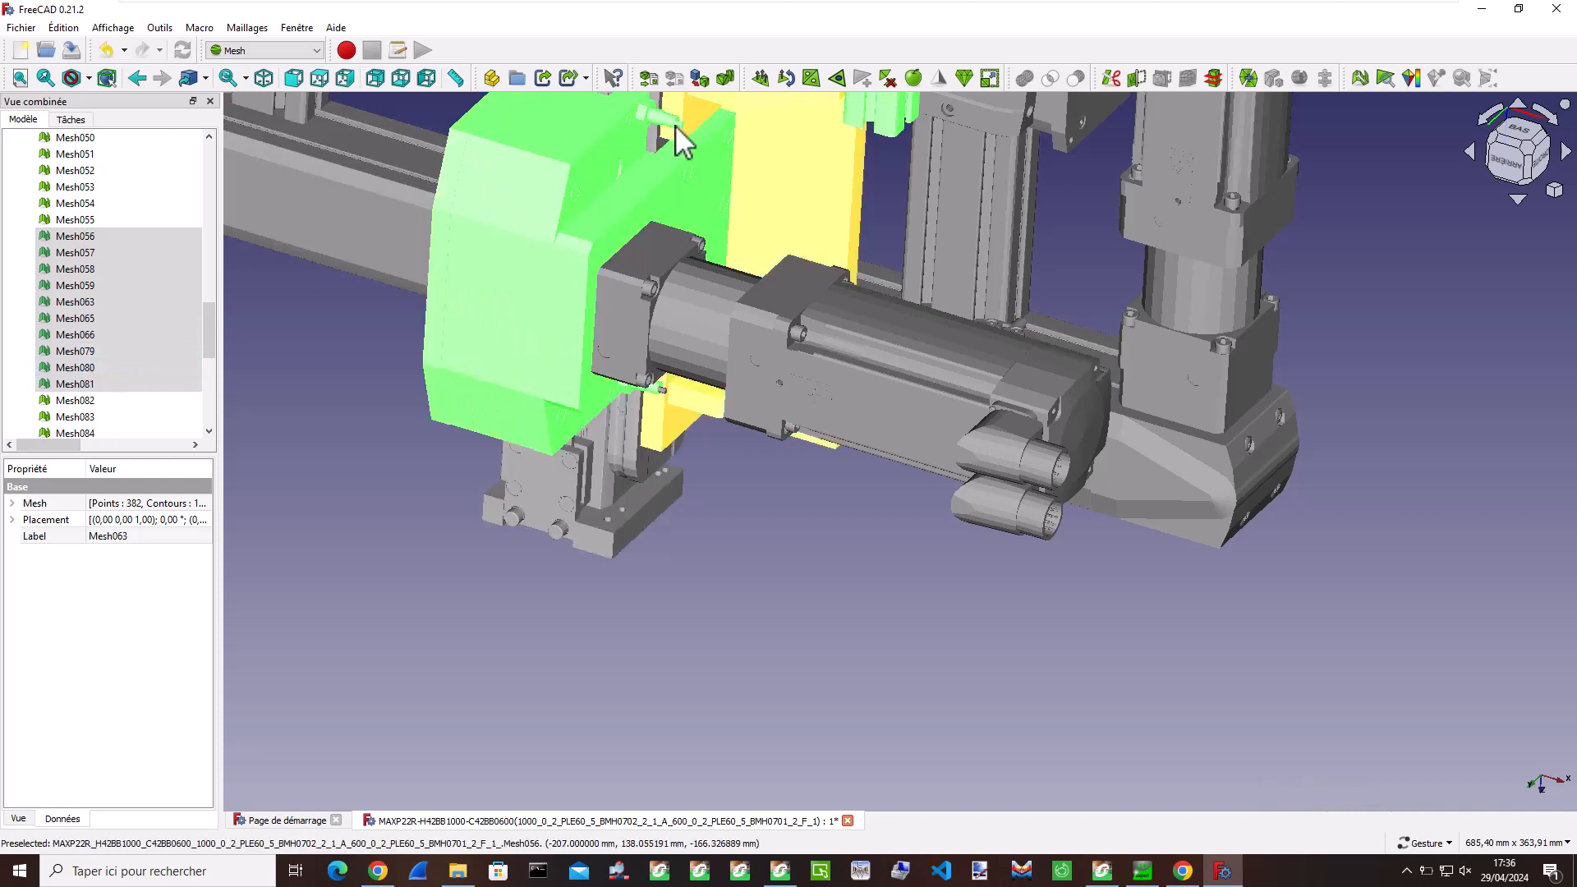
pyautogui.keyDown('ctrl'); pyautogui.click(76, 370); pyautogui.keyUp('ctrl')
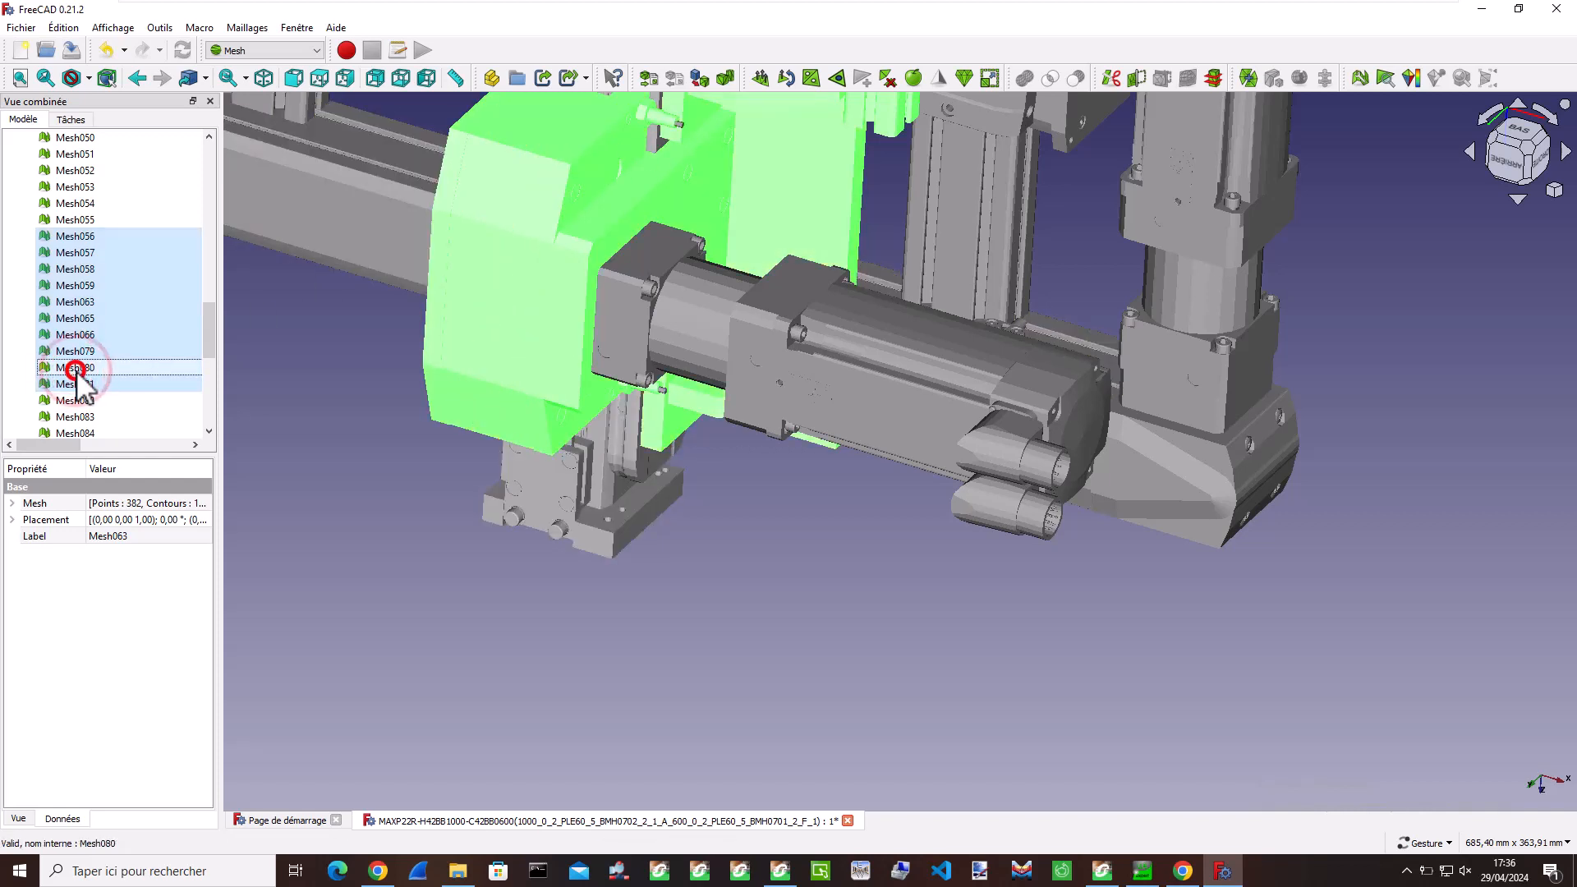
pyautogui.doubleClick(75, 369)
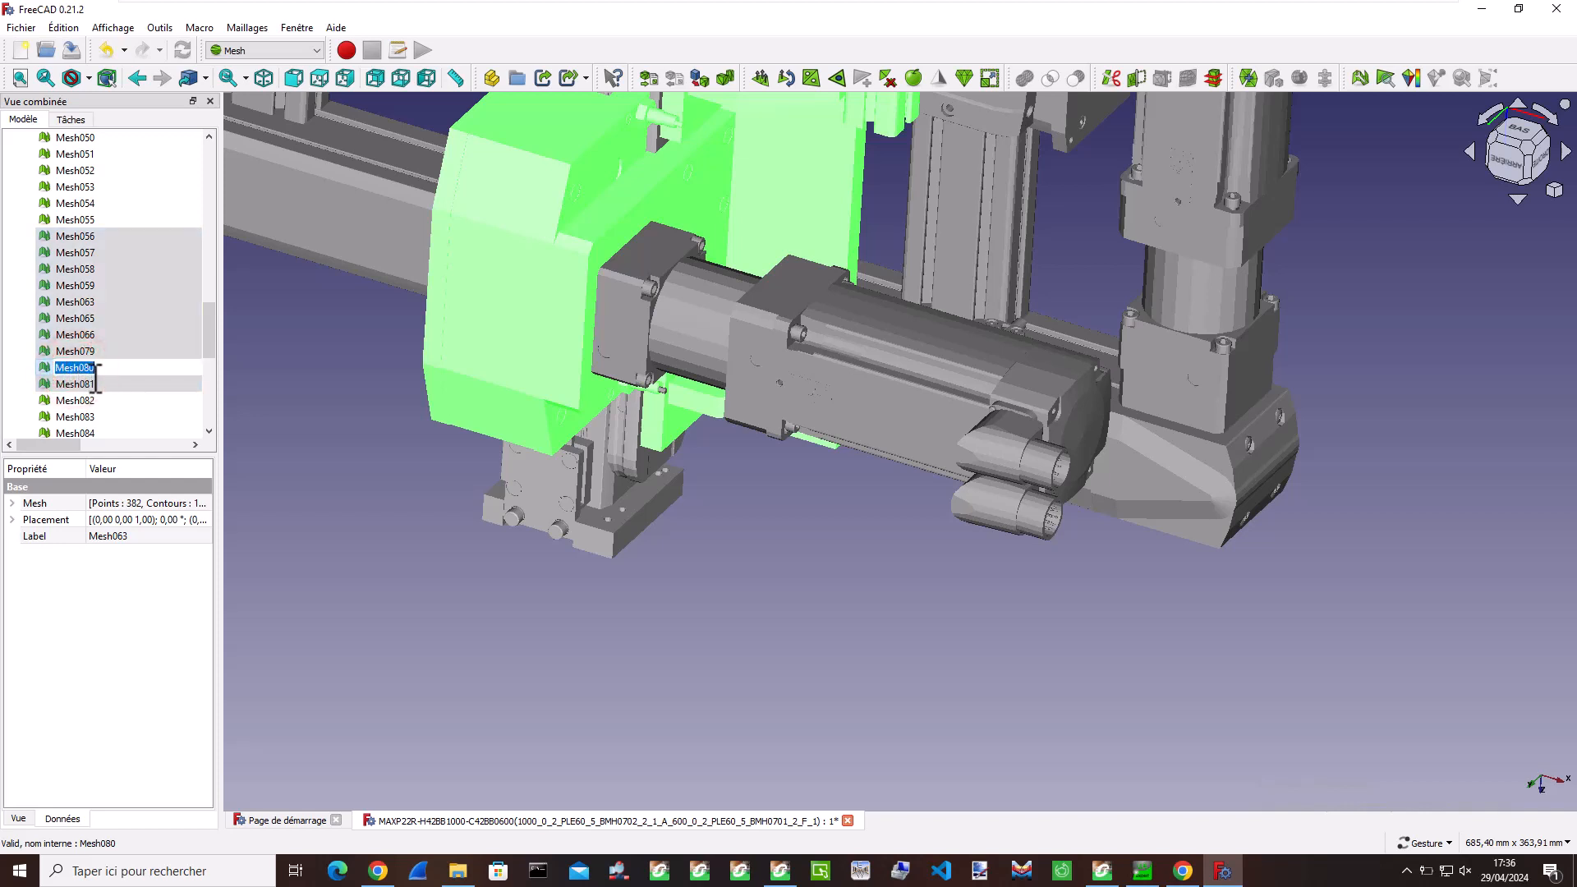
pyautogui.keyDown('ctrl'); pyautogui.click(93, 370); pyautogui.keyUp('ctrl')
pyautogui.keyDown('ctrl'); pyautogui.click(93, 368); pyautogui.keyUp('ctrl')
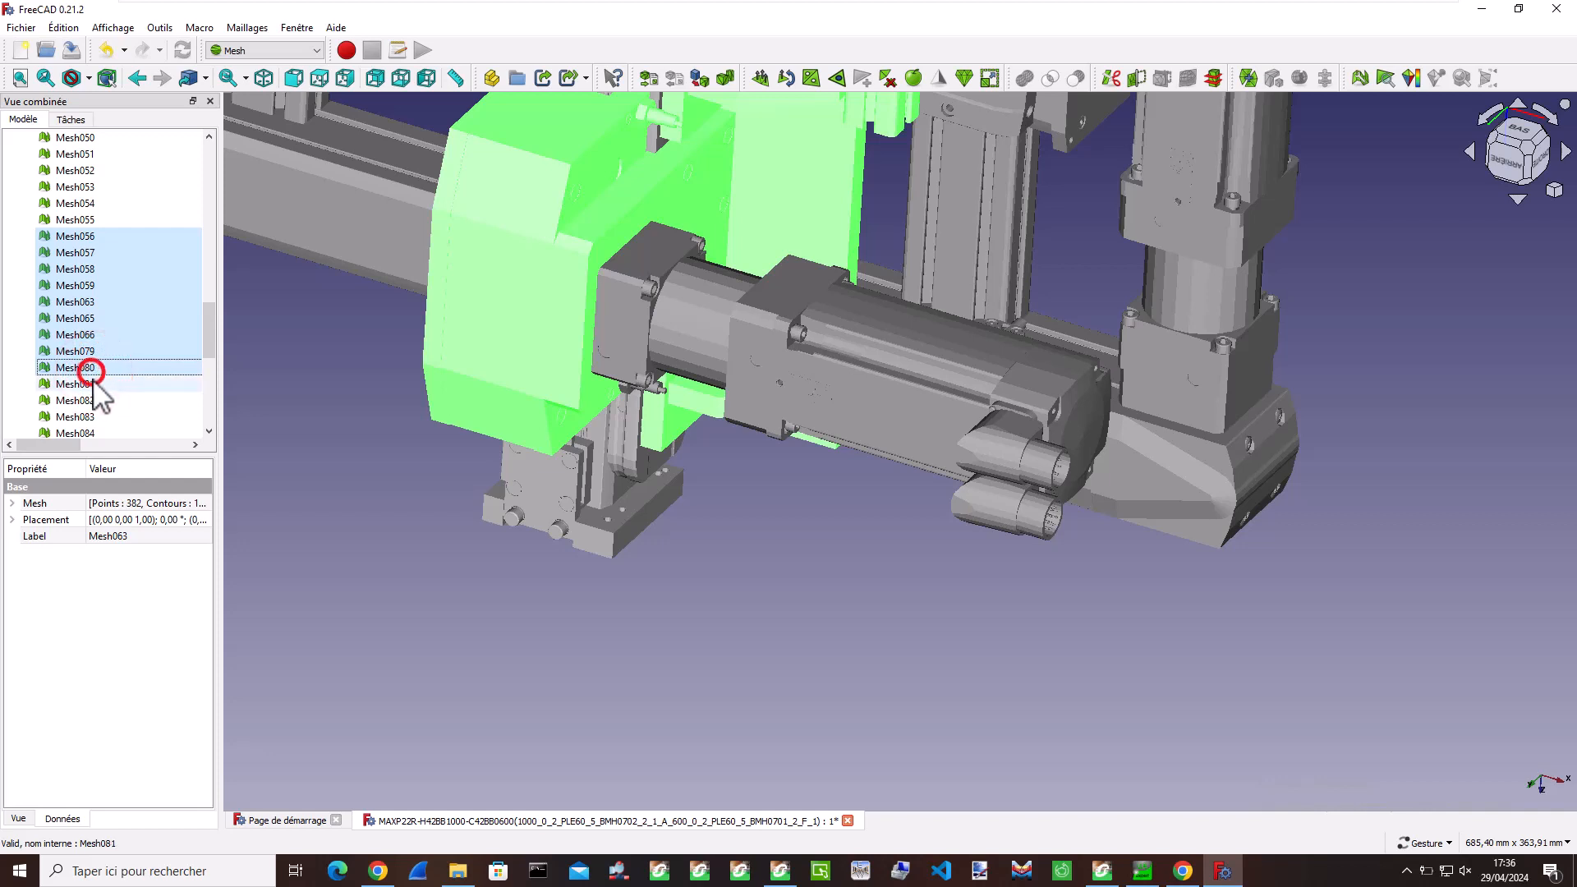
pyautogui.keyDown('ctrl'); pyautogui.click(93, 385); pyautogui.keyUp('ctrl')
# - Add the gearbox and motor adapter meshes, Mesh082 through Mesh088, to the carriage selection
pyautogui.keyDown('ctrl'); pyautogui.click(97, 401); pyautogui.keyUp('ctrl')
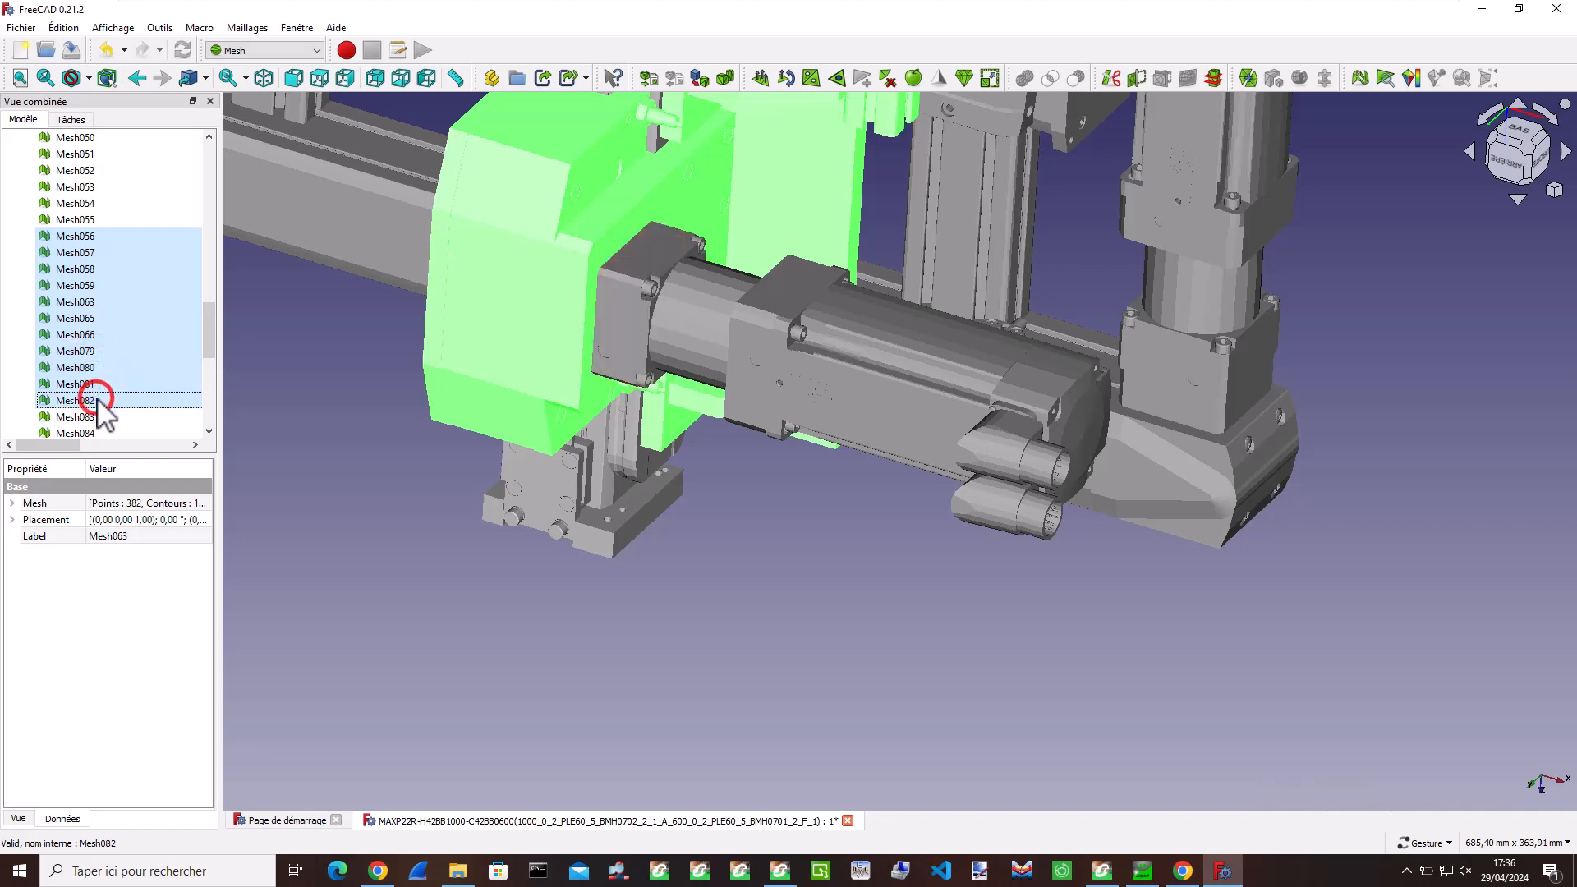
pyautogui.keyDown('ctrl'); pyautogui.click(99, 417); pyautogui.keyUp('ctrl')
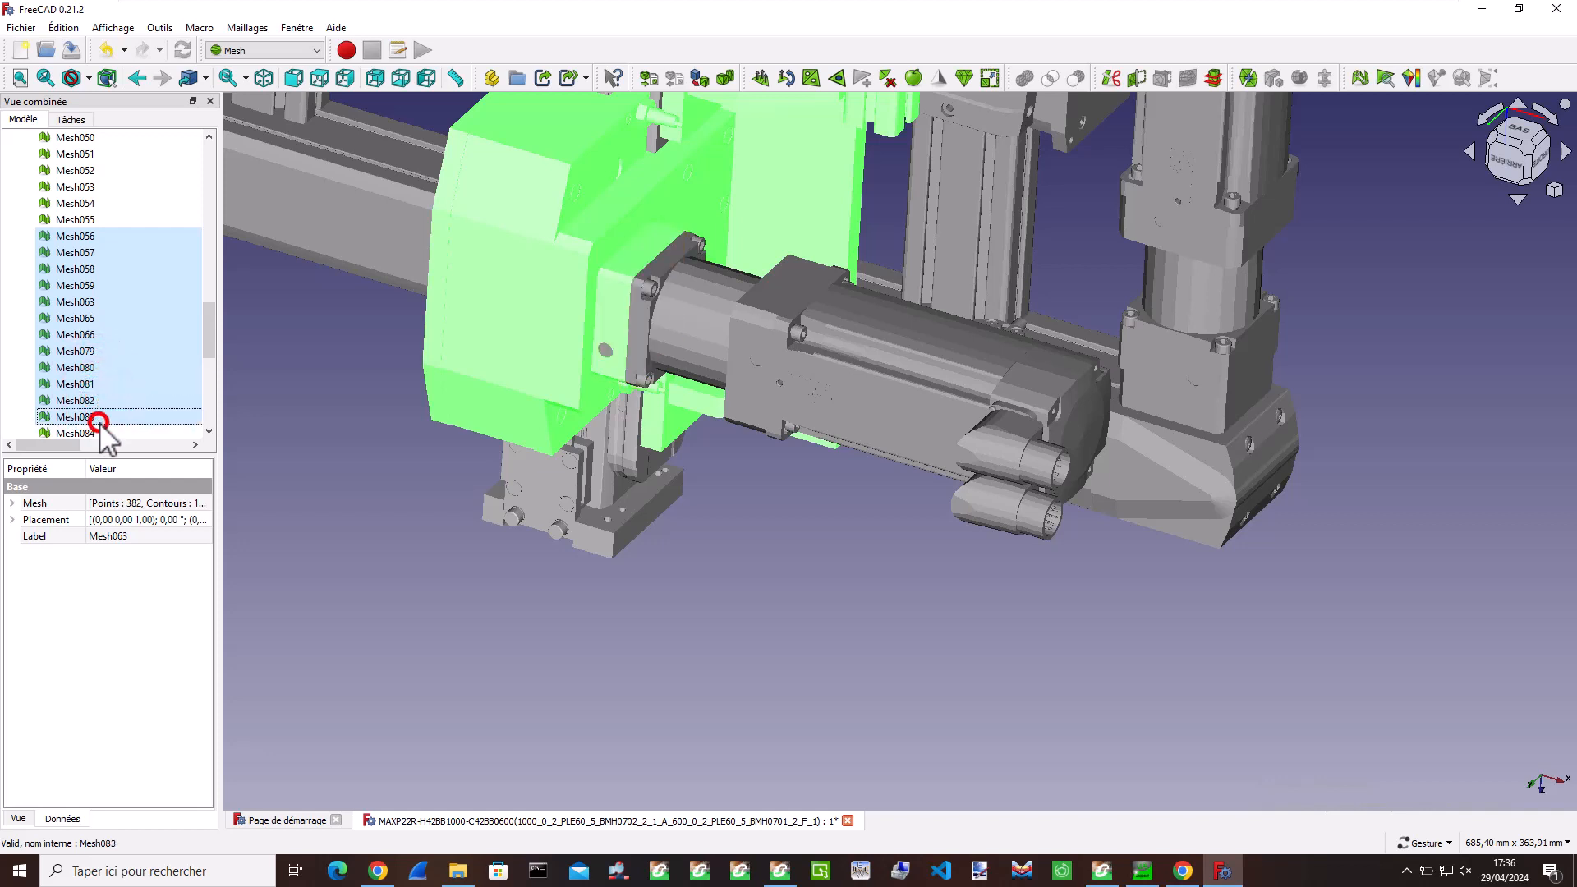
pyautogui.keyDown('ctrl'); pyautogui.click(99, 433); pyautogui.keyUp('ctrl')
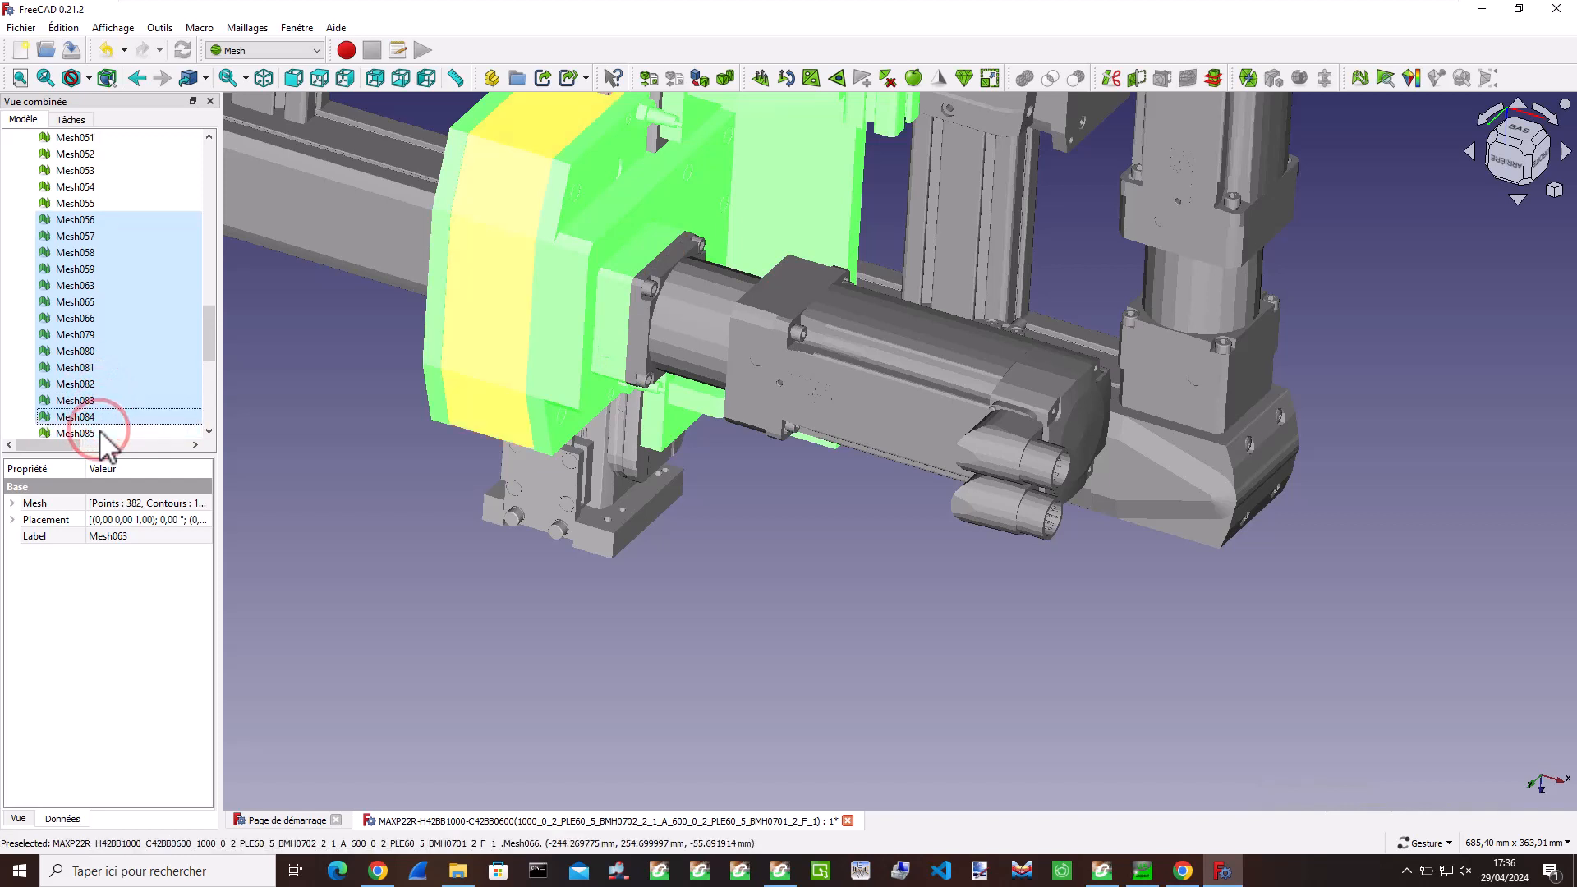
pyautogui.scroll(-1, 680, 463)
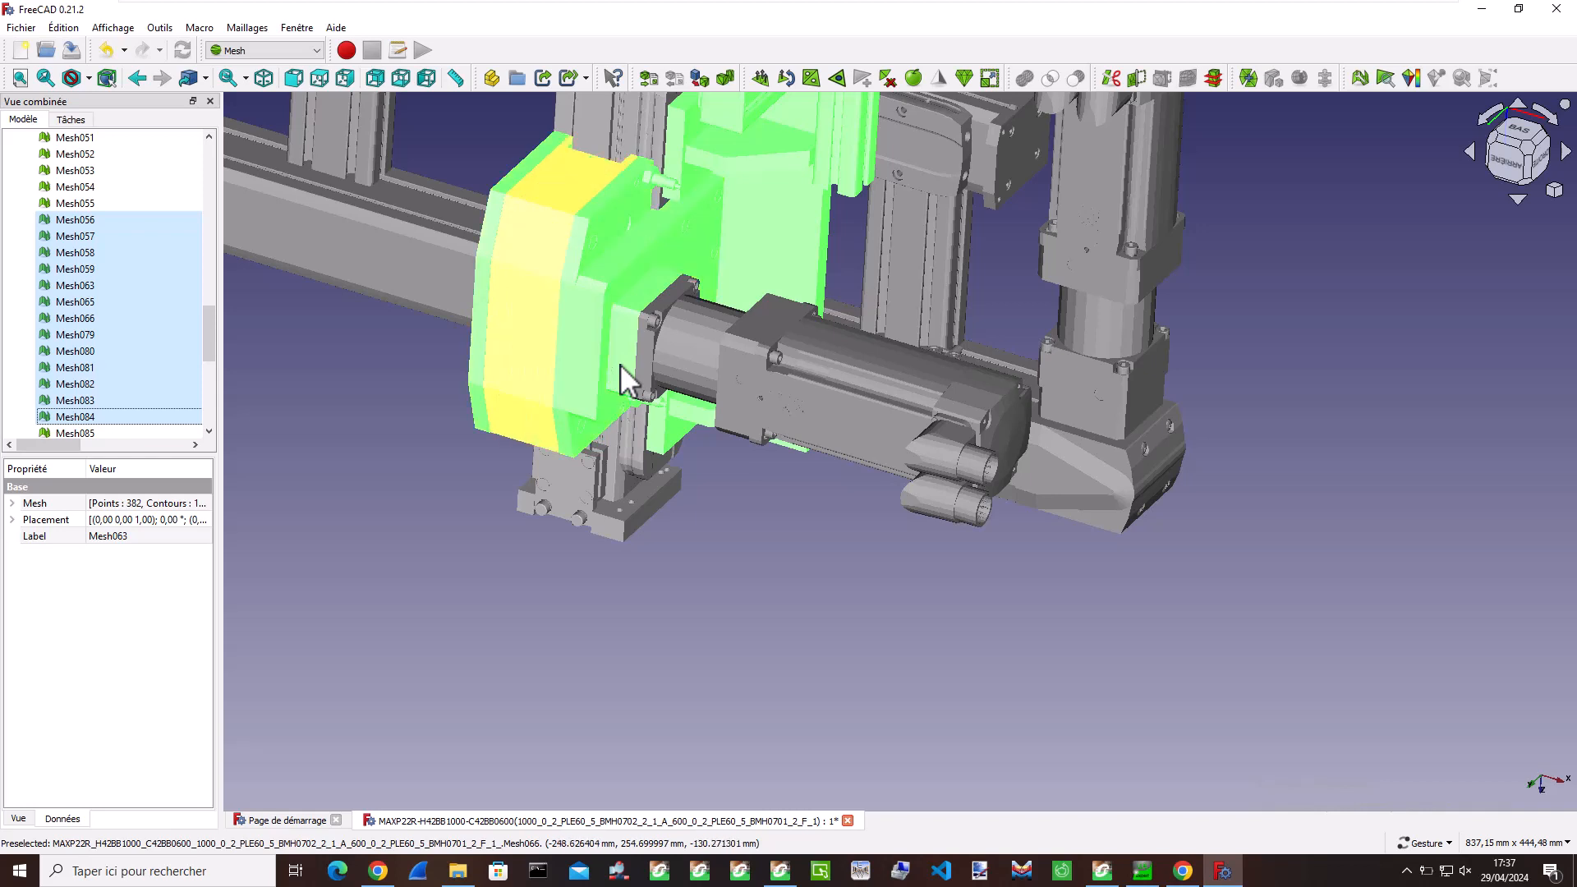
pyautogui.scroll(-3, 123, 313)
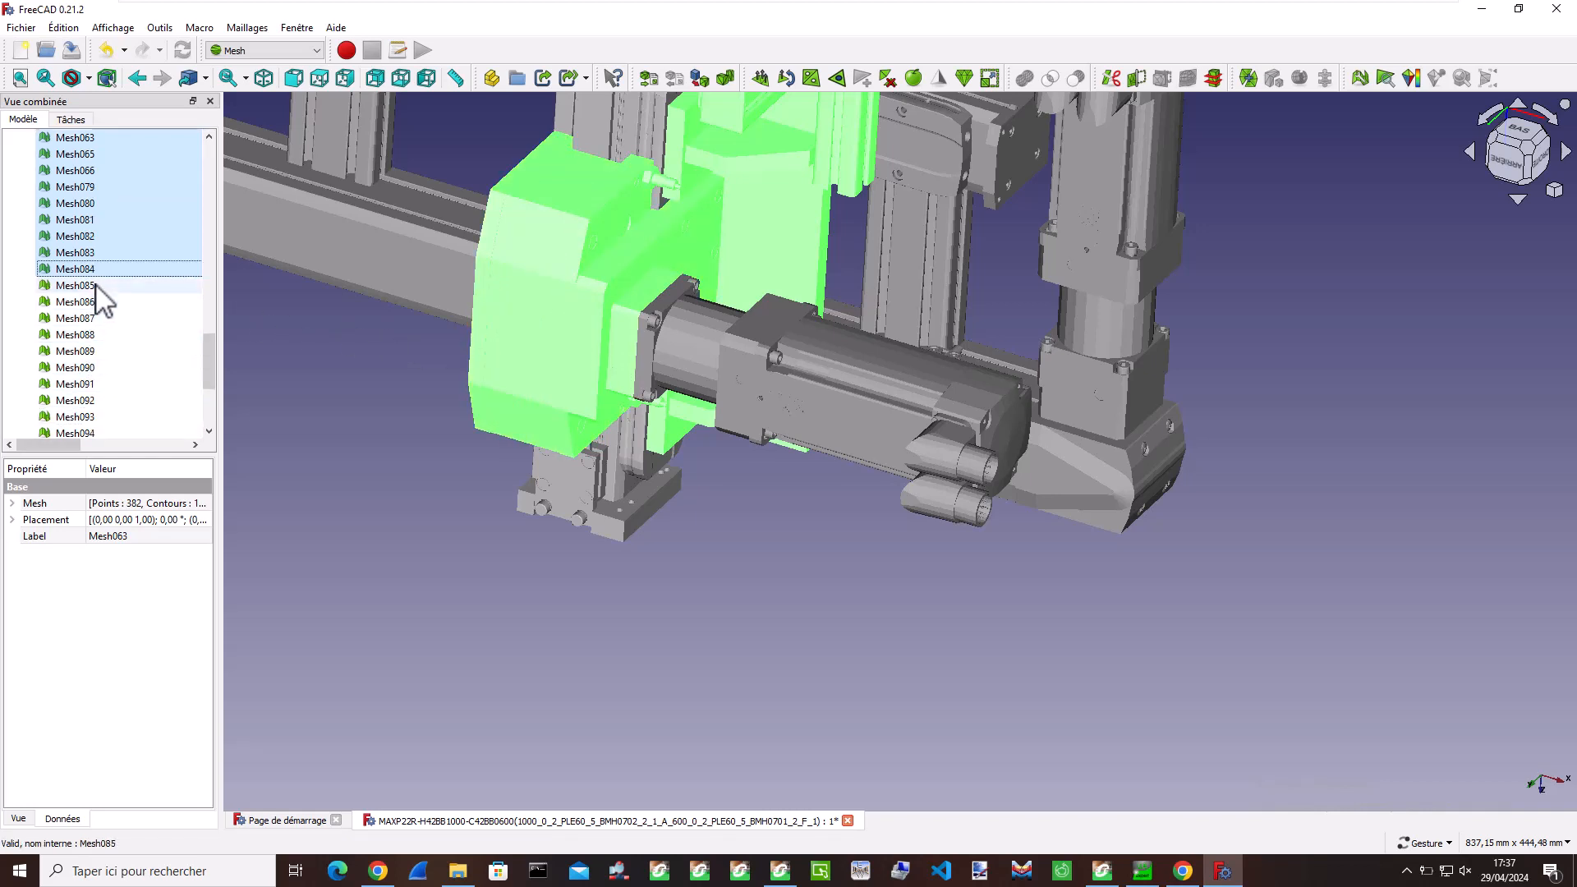
pyautogui.keyDown('ctrl'); pyautogui.click(97, 285); pyautogui.keyUp('ctrl')
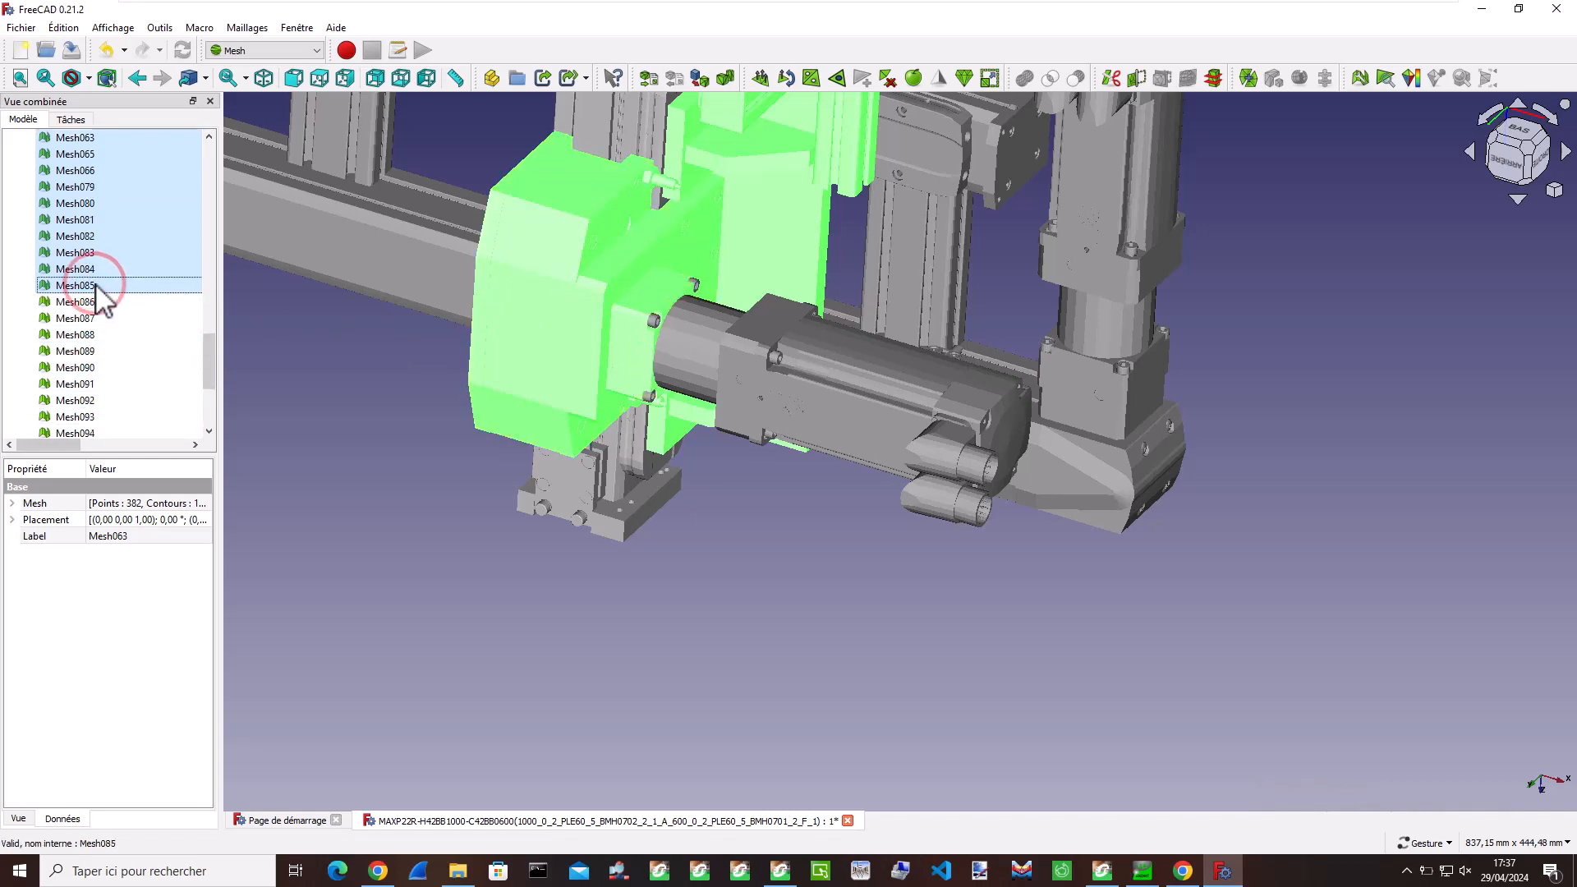
pyautogui.keyDown('ctrl'); pyautogui.click(100, 301); pyautogui.keyUp('ctrl')
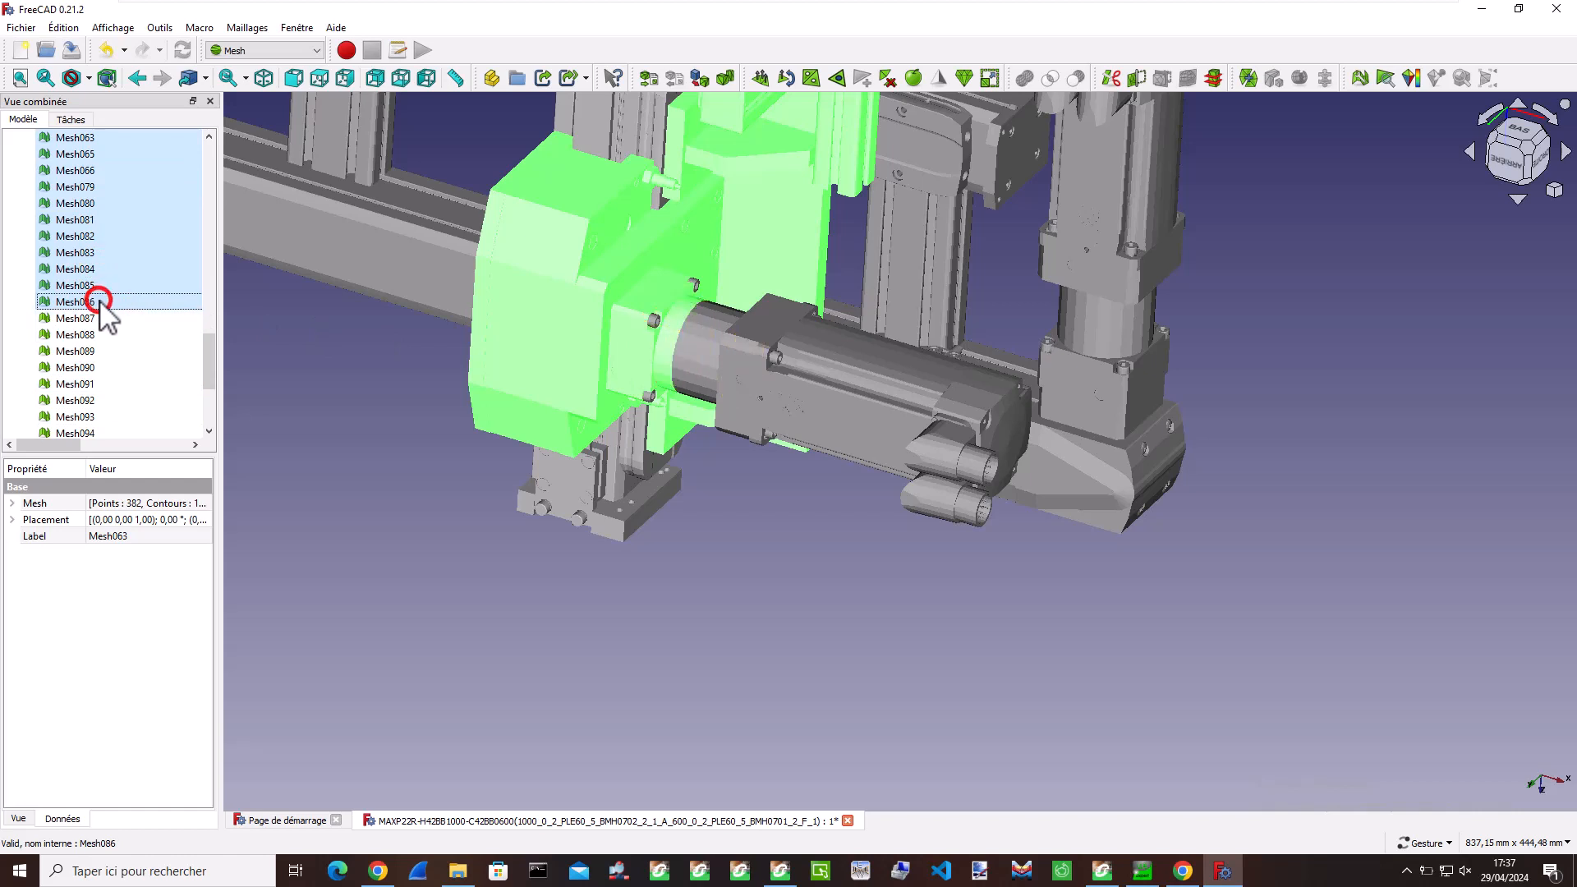
pyautogui.keyDown('ctrl'); pyautogui.click(99, 317); pyautogui.keyUp('ctrl')
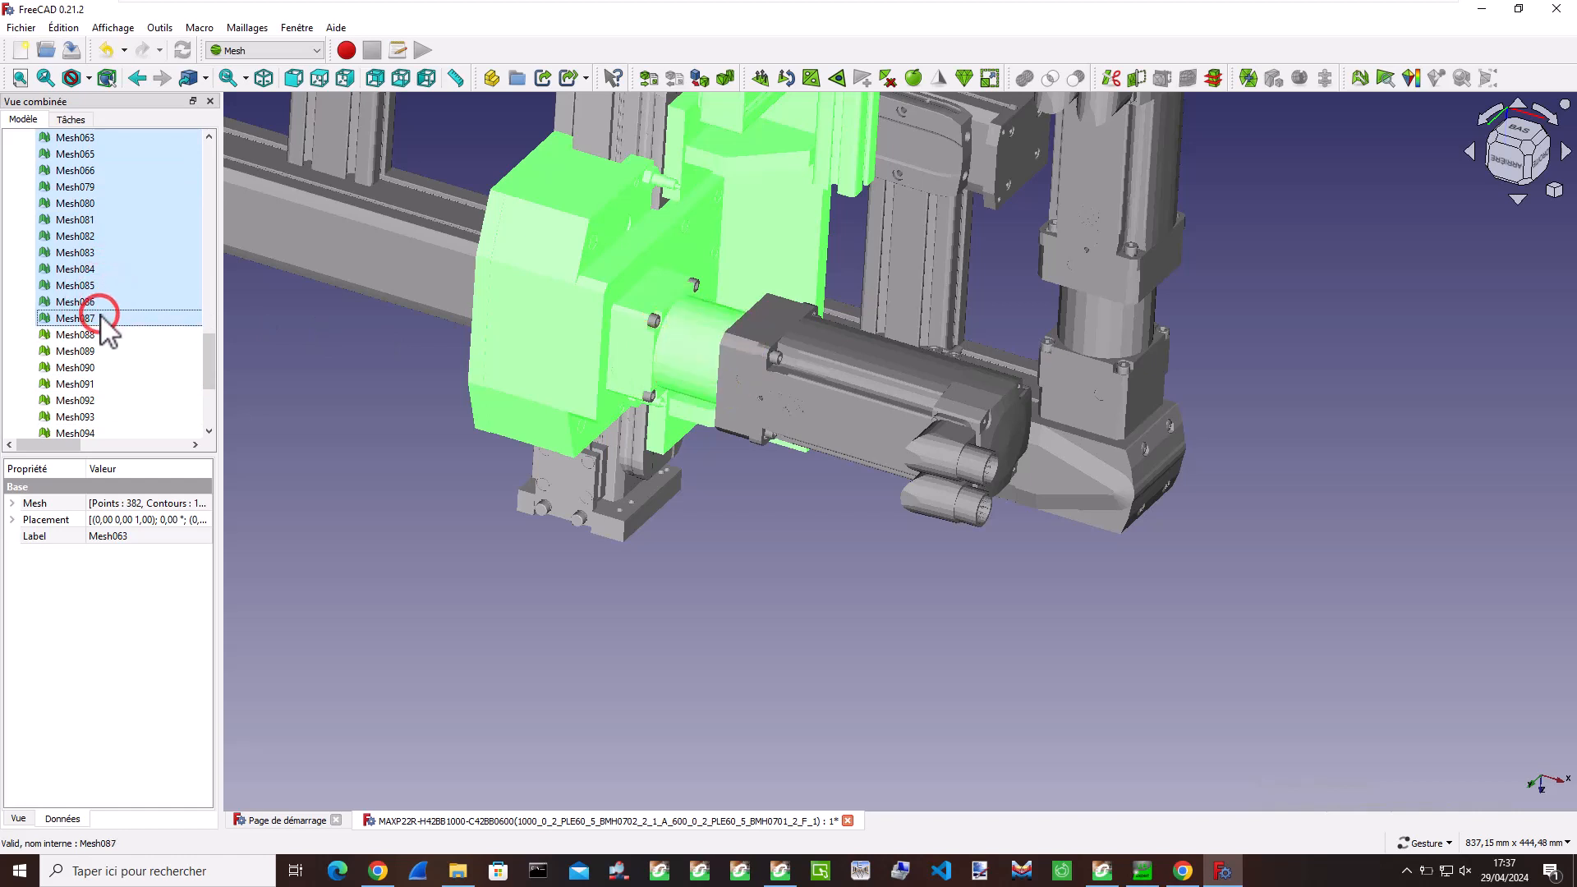
pyautogui.keyDown('ctrl'); pyautogui.click(95, 335); pyautogui.keyUp('ctrl')
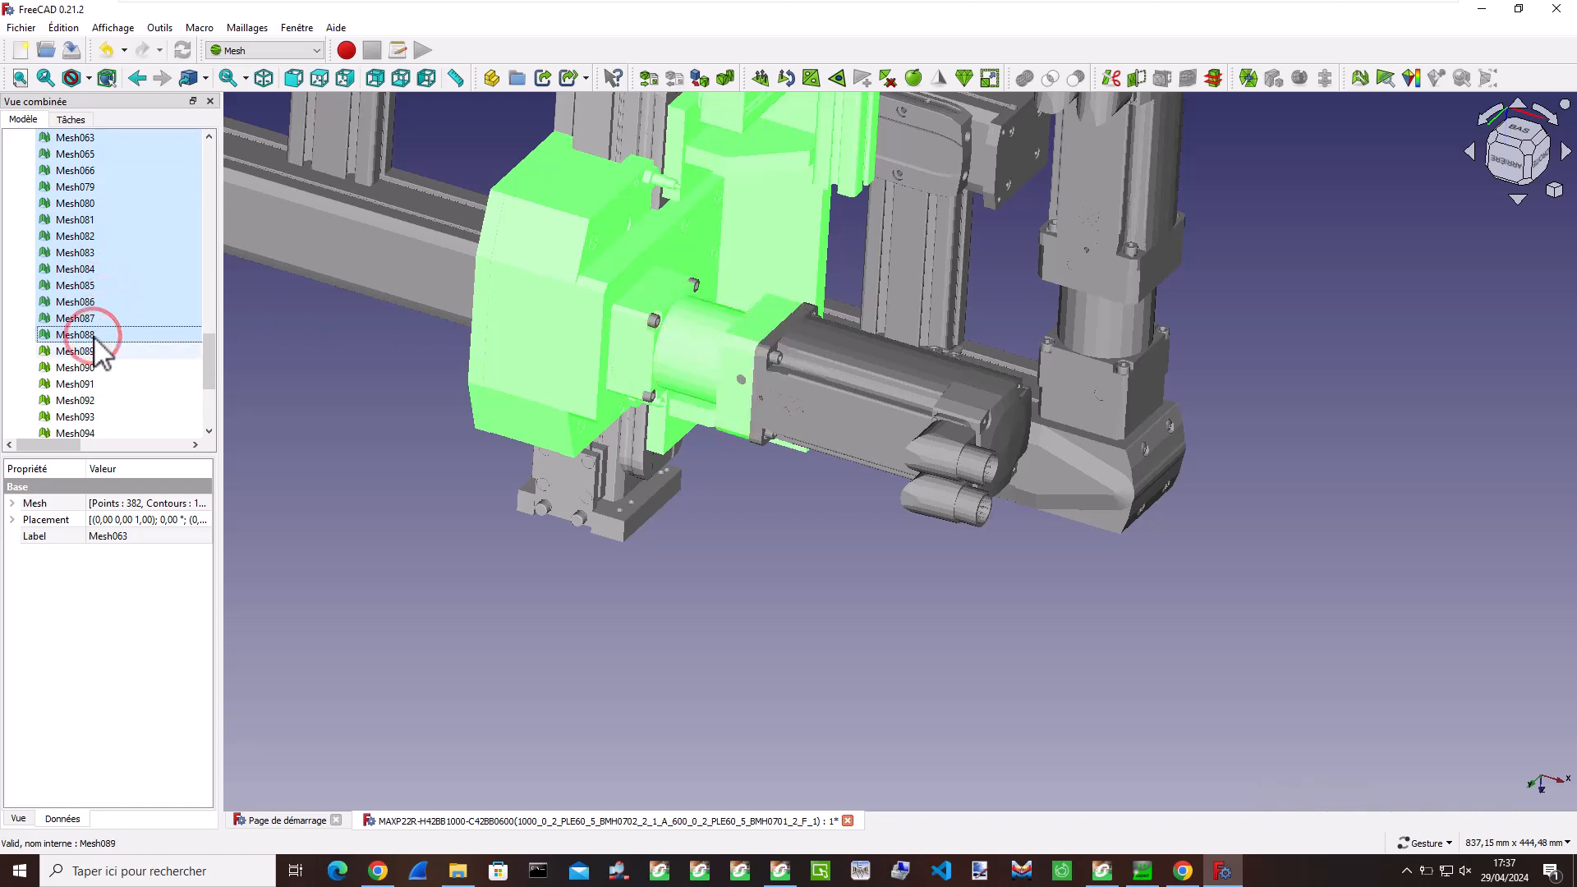
# - Add the gearbox flange screw meshes, Mesh089 through Mesh093, to the carriage selection
pyautogui.keyDown('ctrl'); pyautogui.click(93, 352); pyautogui.keyUp('ctrl')
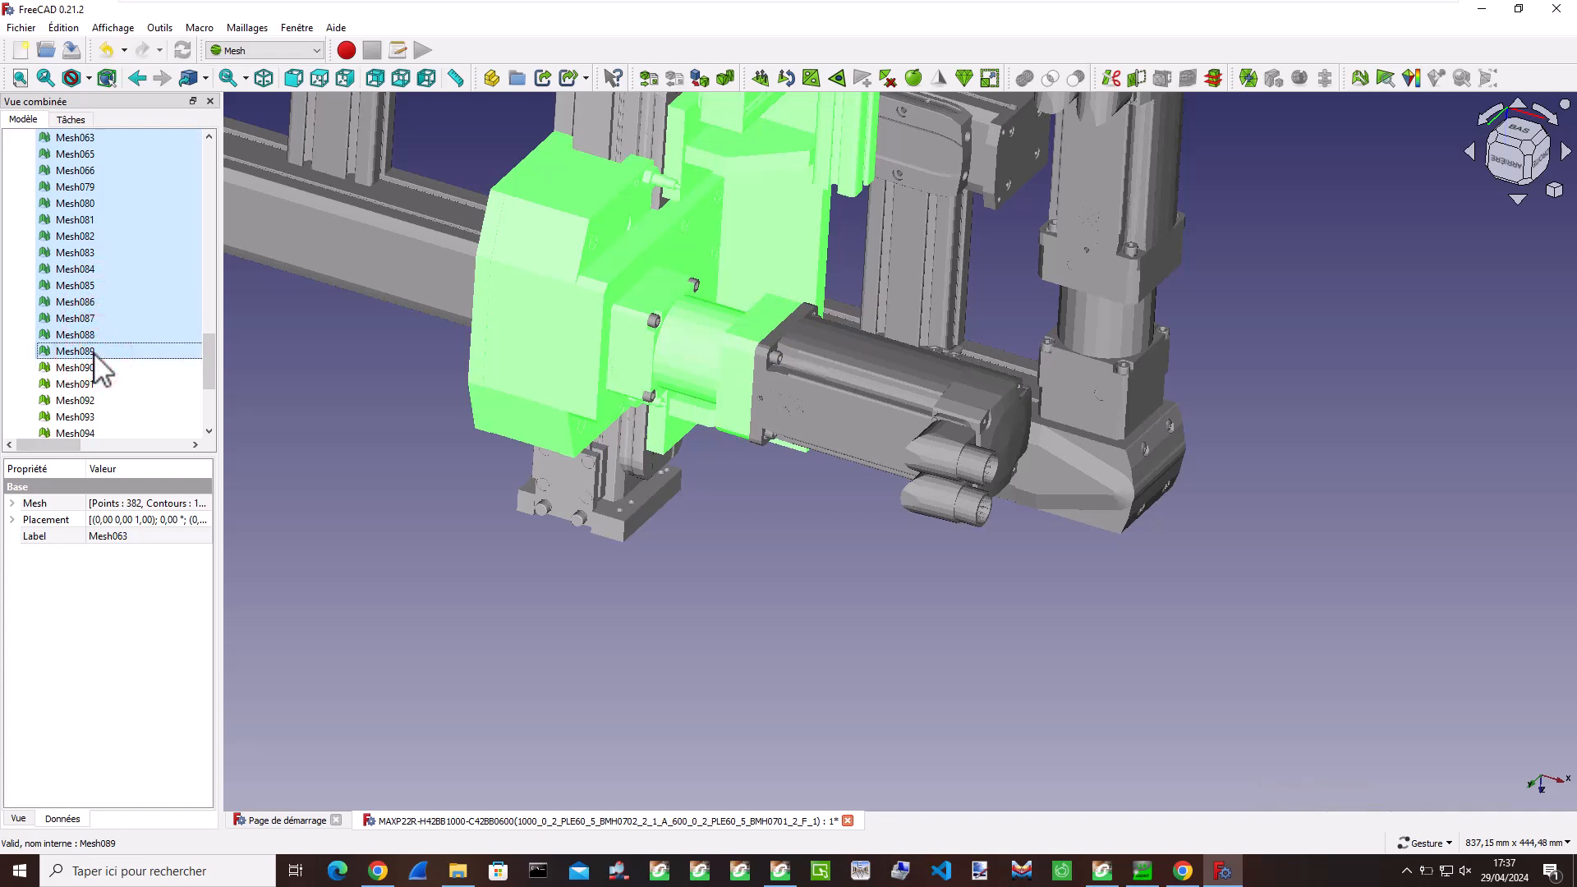
pyautogui.keyDown('ctrl'); pyautogui.click(95, 367); pyautogui.keyUp('ctrl')
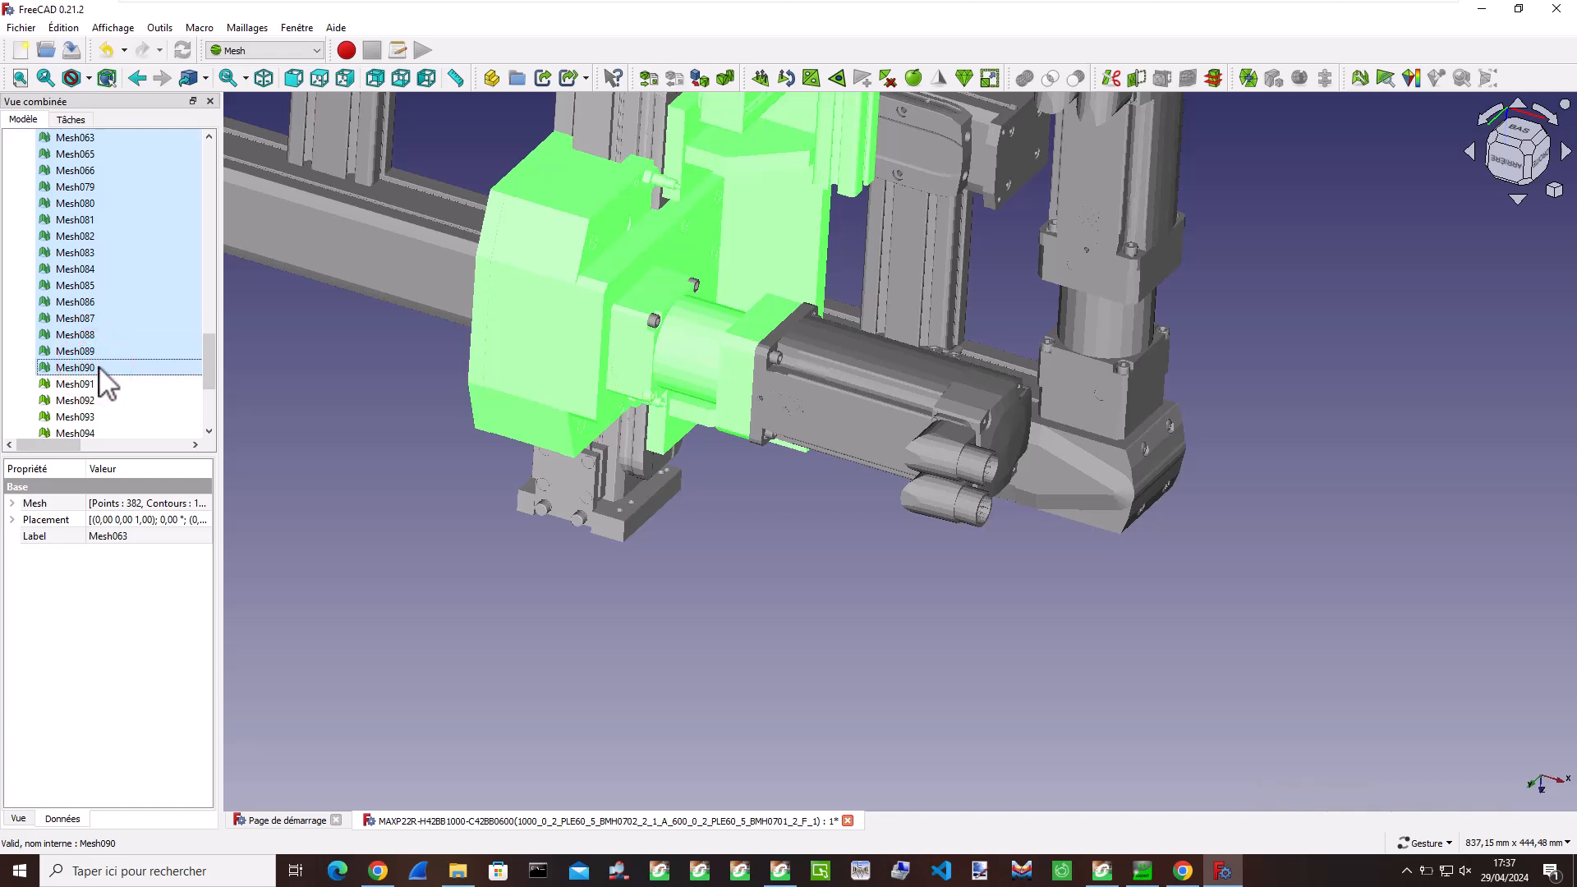
pyautogui.keyDown('ctrl'); pyautogui.click(101, 366); pyautogui.keyUp('ctrl')
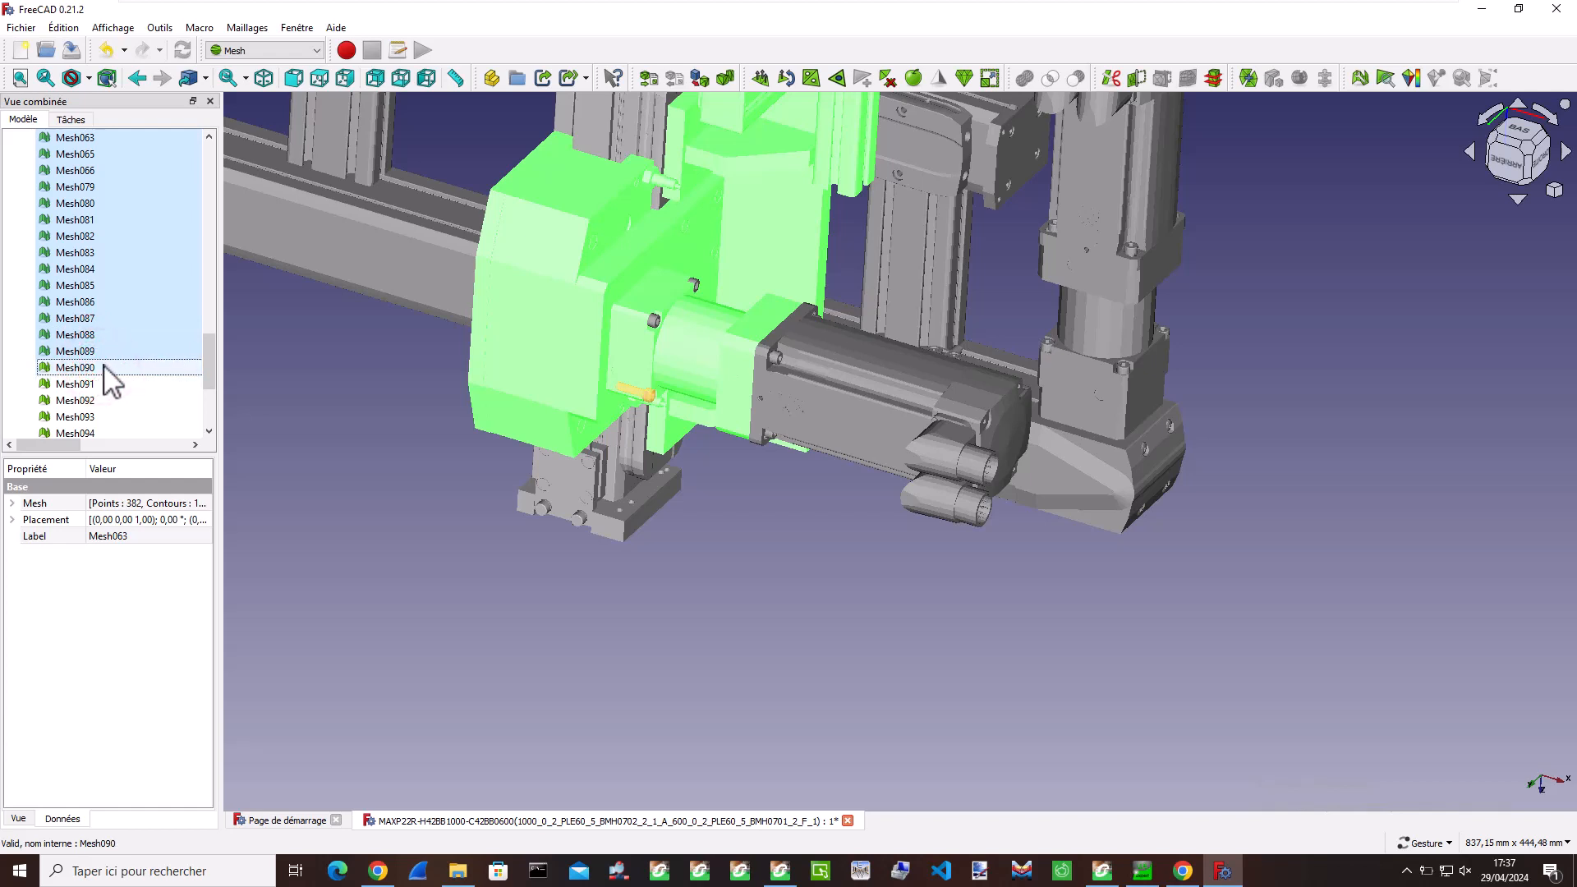
pyautogui.keyDown('ctrl'); pyautogui.click(103, 365); pyautogui.keyUp('ctrl')
pyautogui.keyDown('ctrl'); pyautogui.click(107, 382); pyautogui.keyUp('ctrl')
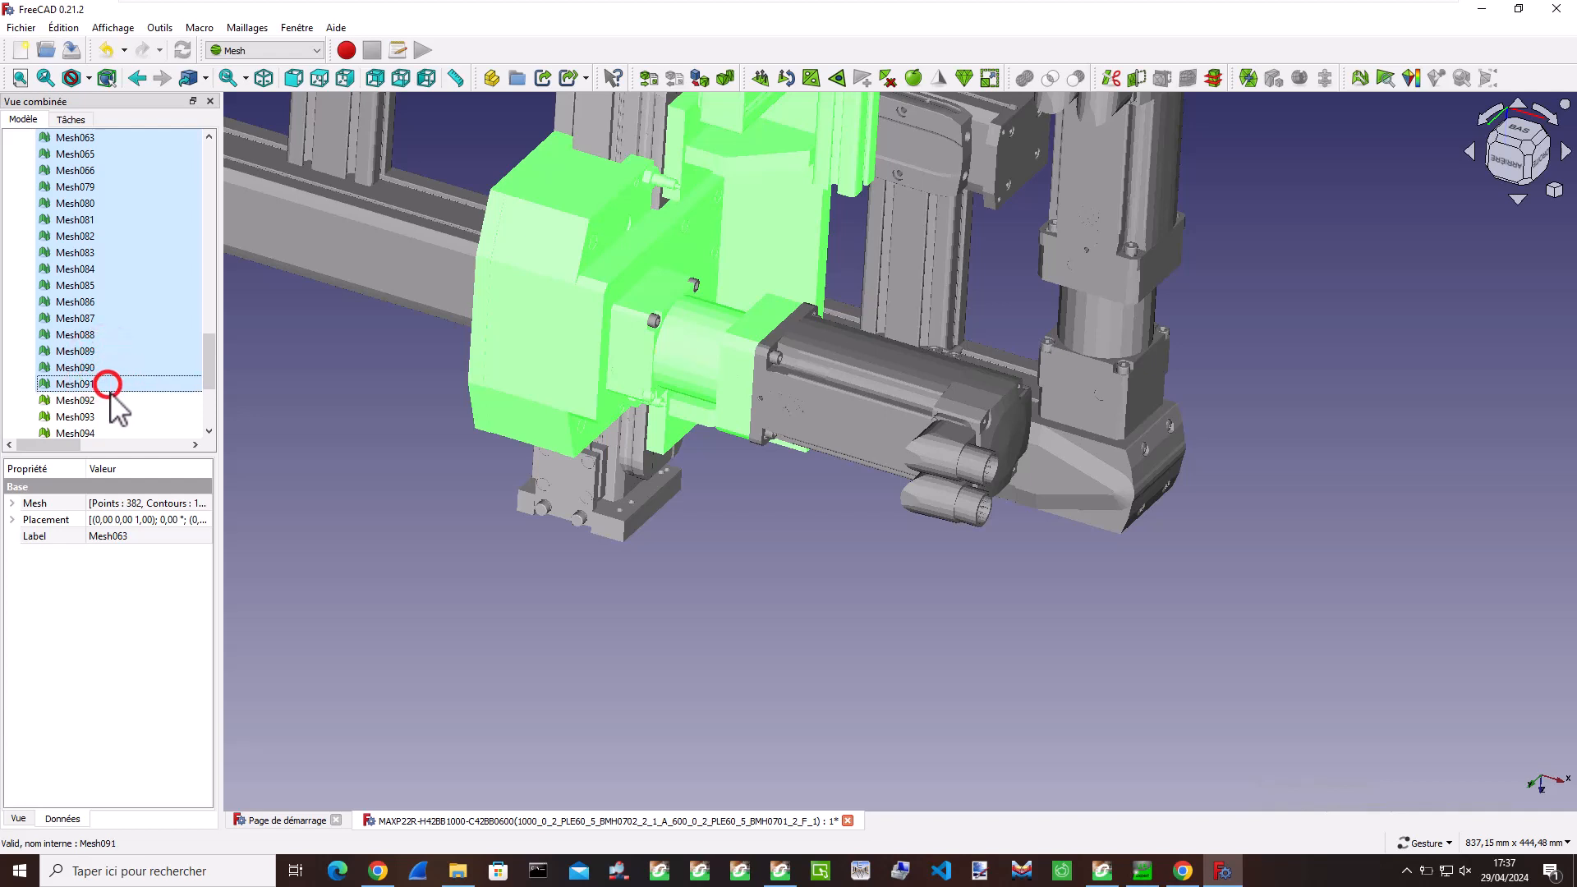
pyautogui.keyDown('ctrl'); pyautogui.click(112, 401); pyautogui.keyUp('ctrl')
pyautogui.keyDown('ctrl'); pyautogui.click(112, 418); pyautogui.keyUp('ctrl')
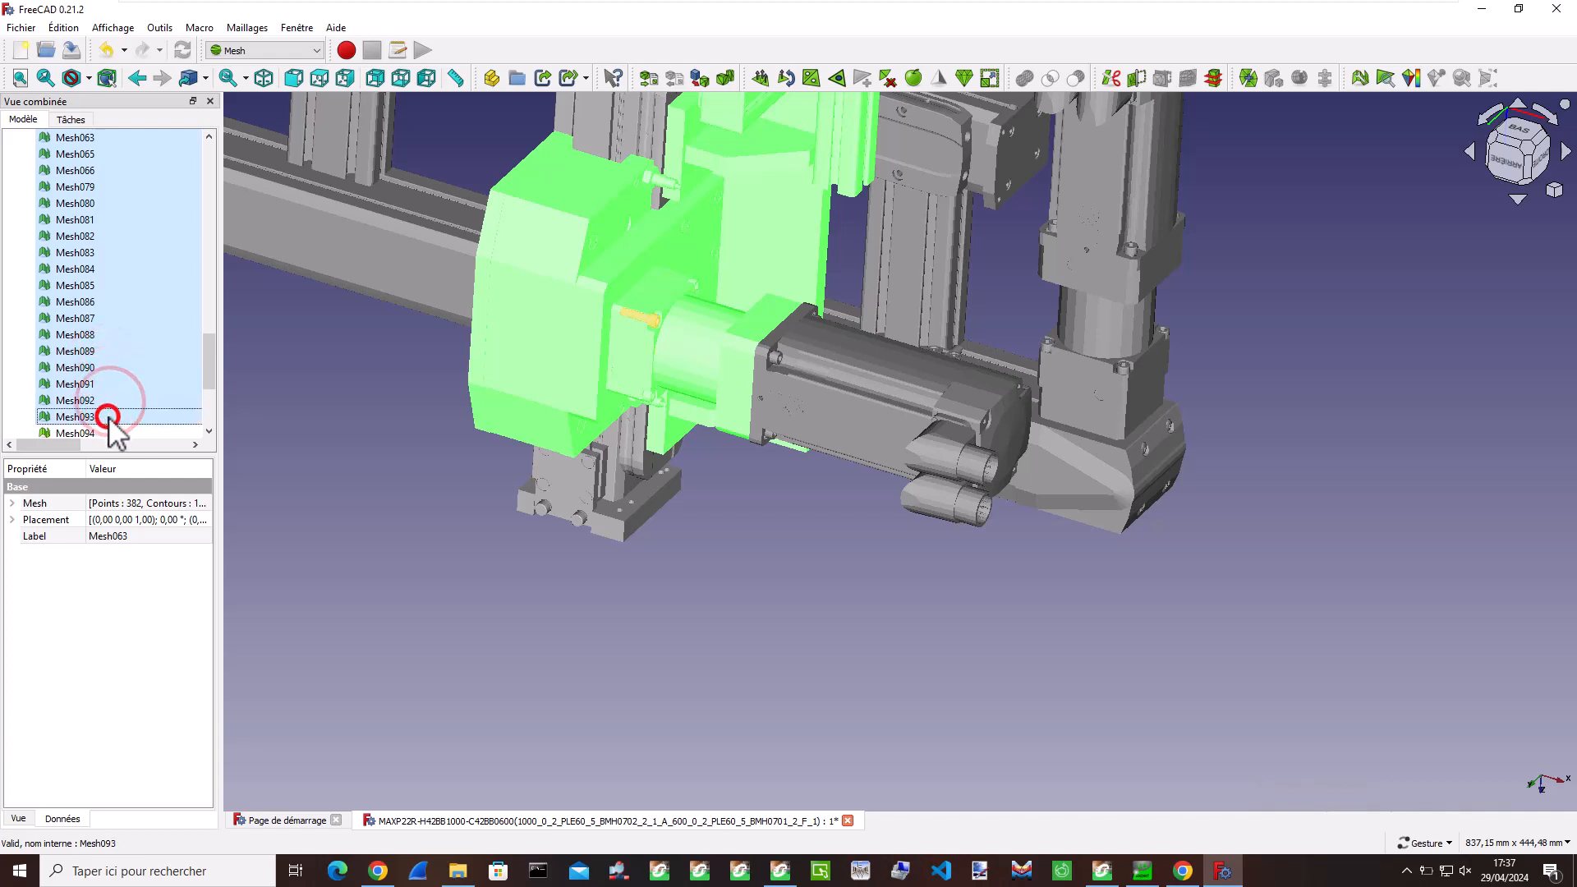
# - Add the motor body and connector meshes, Mesh094 through Mesh098, to the carriage selection
pyautogui.scroll(-3, 108, 386)
pyautogui.keyDown('ctrl'); pyautogui.click(92, 285); pyautogui.keyUp('ctrl')
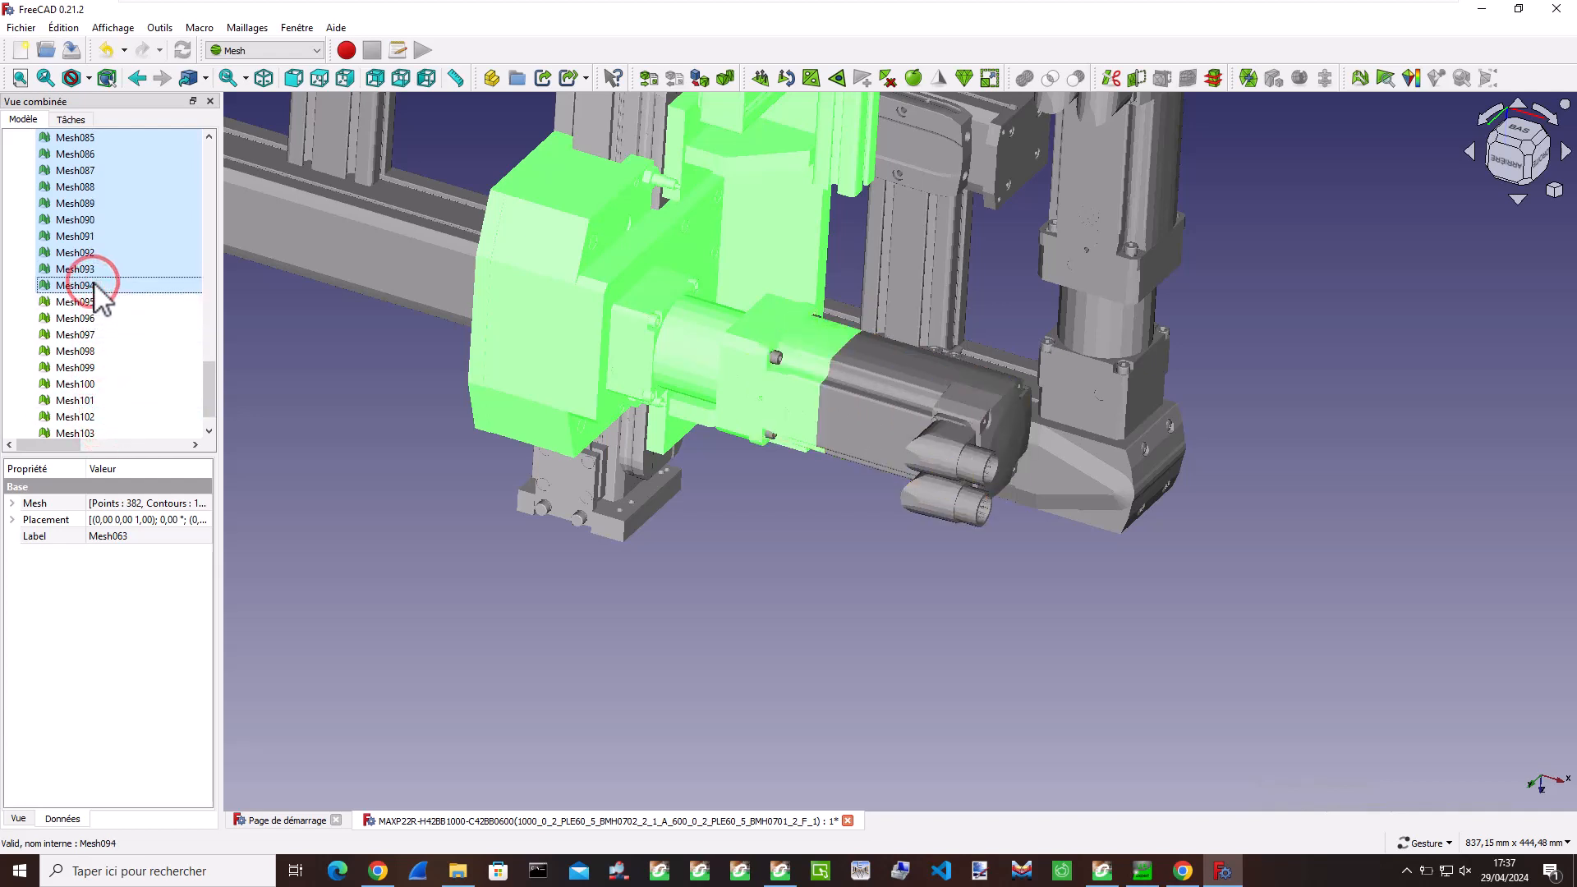
pyautogui.keyDown('ctrl'); pyautogui.click(92, 303); pyautogui.keyUp('ctrl')
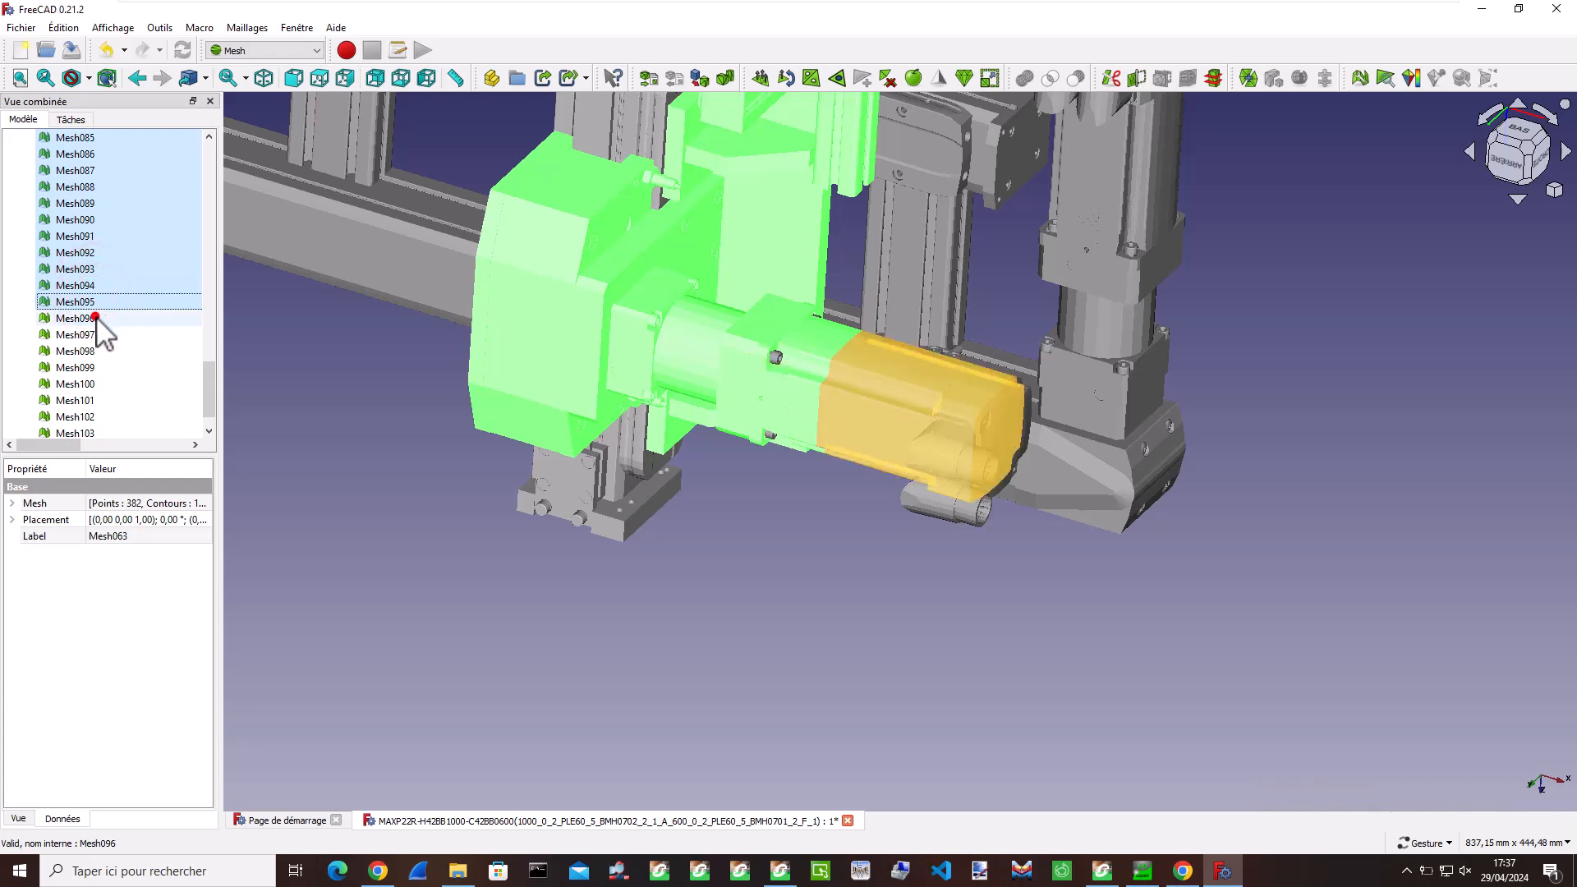
pyautogui.keyDown('ctrl'); pyautogui.click(95, 318); pyautogui.keyUp('ctrl')
pyautogui.keyDown('ctrl'); pyautogui.click(100, 337); pyautogui.keyUp('ctrl')
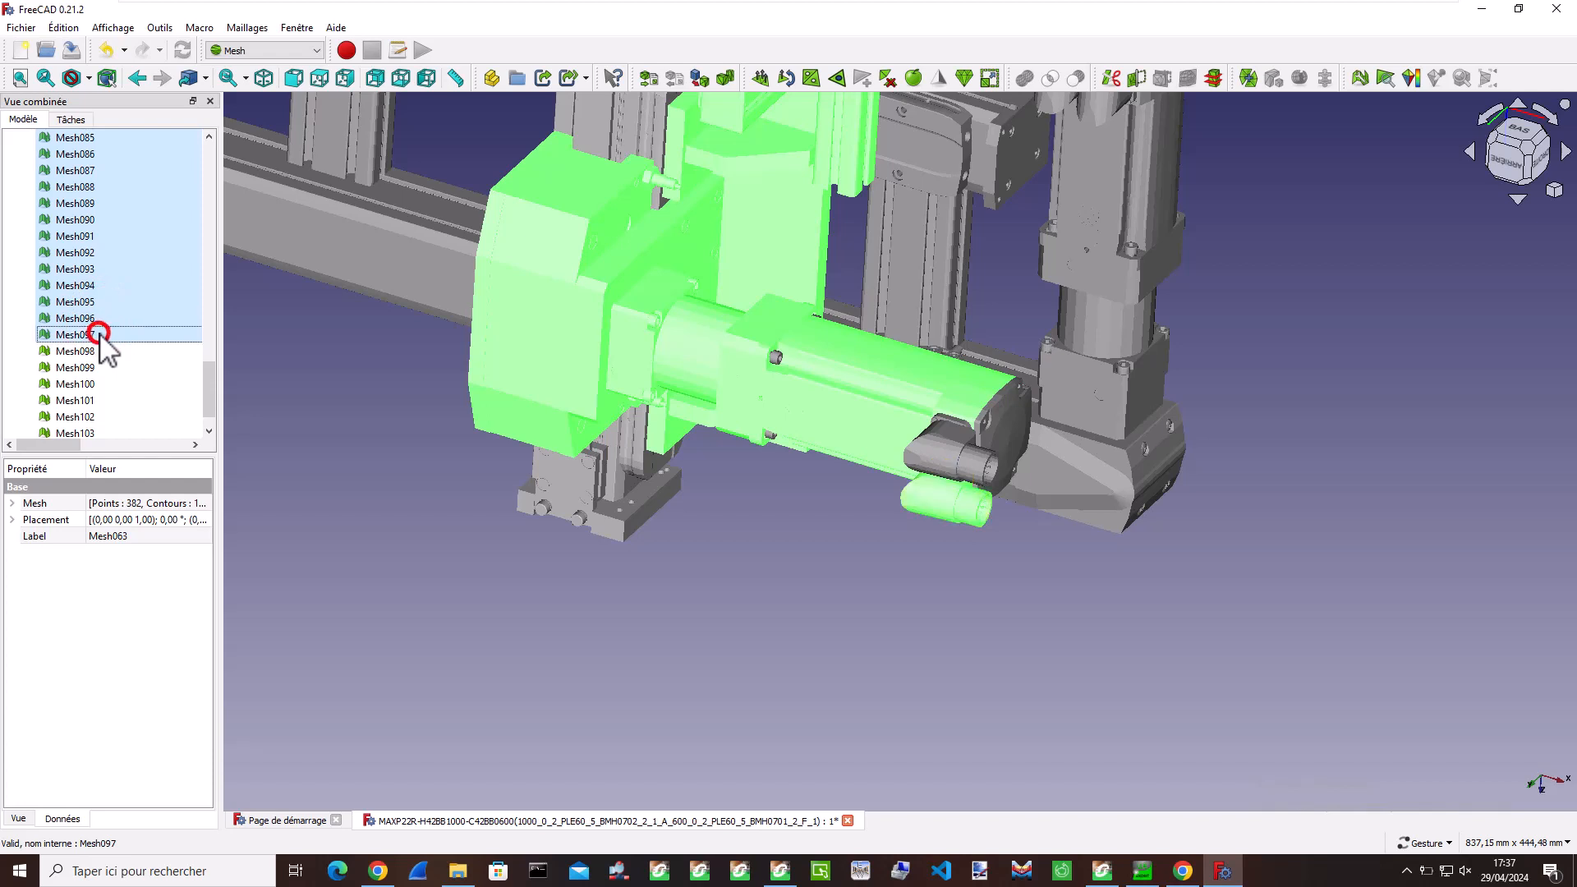
pyautogui.keyDown('ctrl'); pyautogui.click(102, 352); pyautogui.keyUp('ctrl')
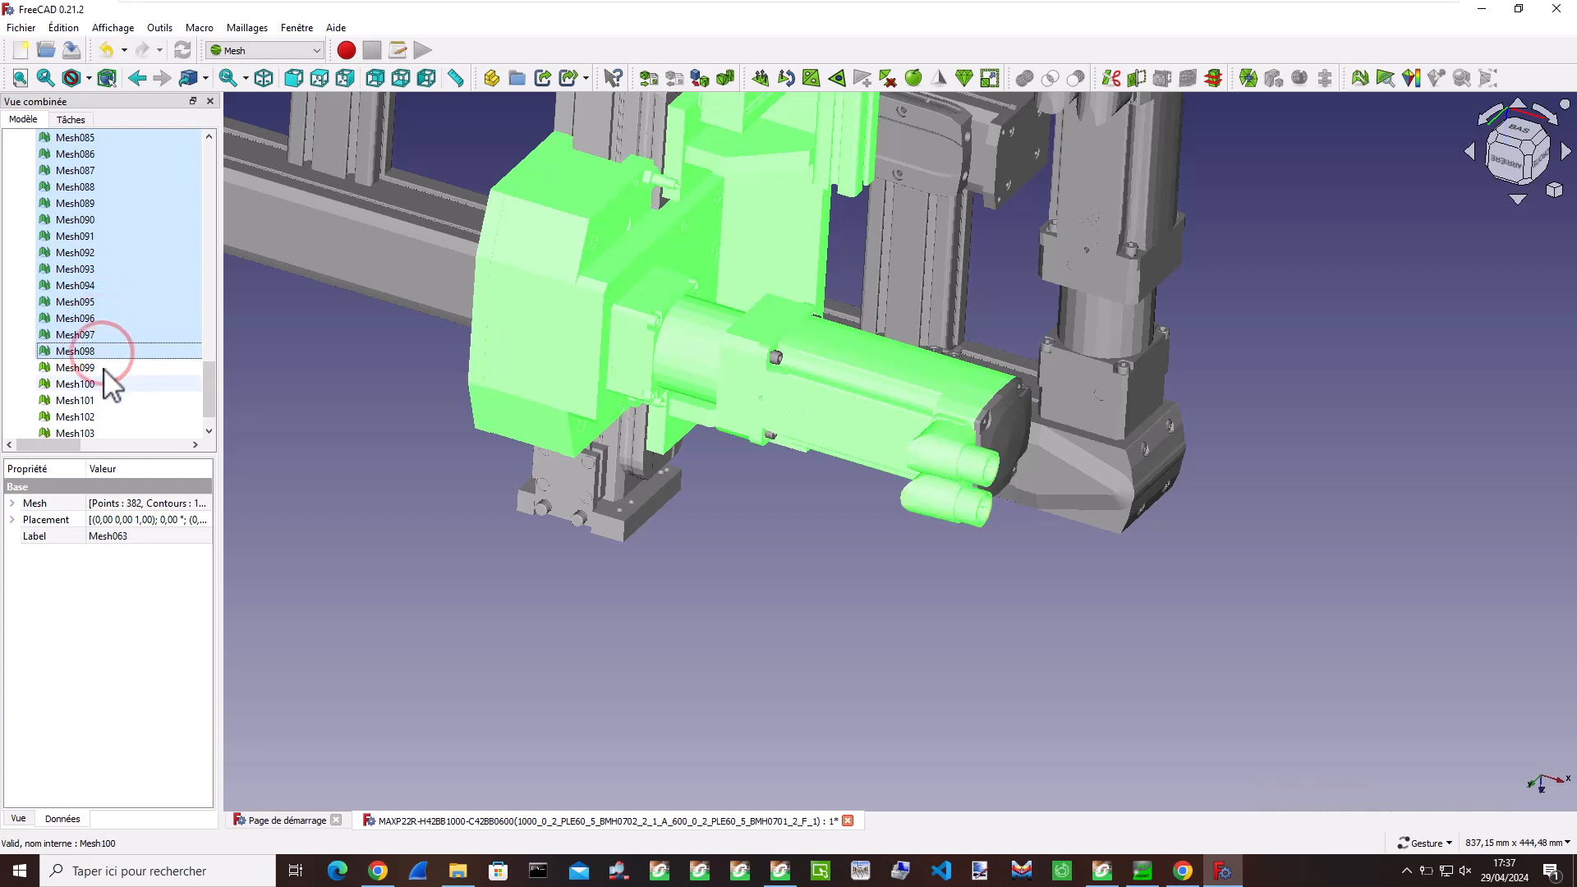
# - Add the motor end cap and screw meshes, Mesh099 through Mesh103, to the carriage selection
pyautogui.keyDown('ctrl'); pyautogui.click(105, 368); pyautogui.keyUp('ctrl')
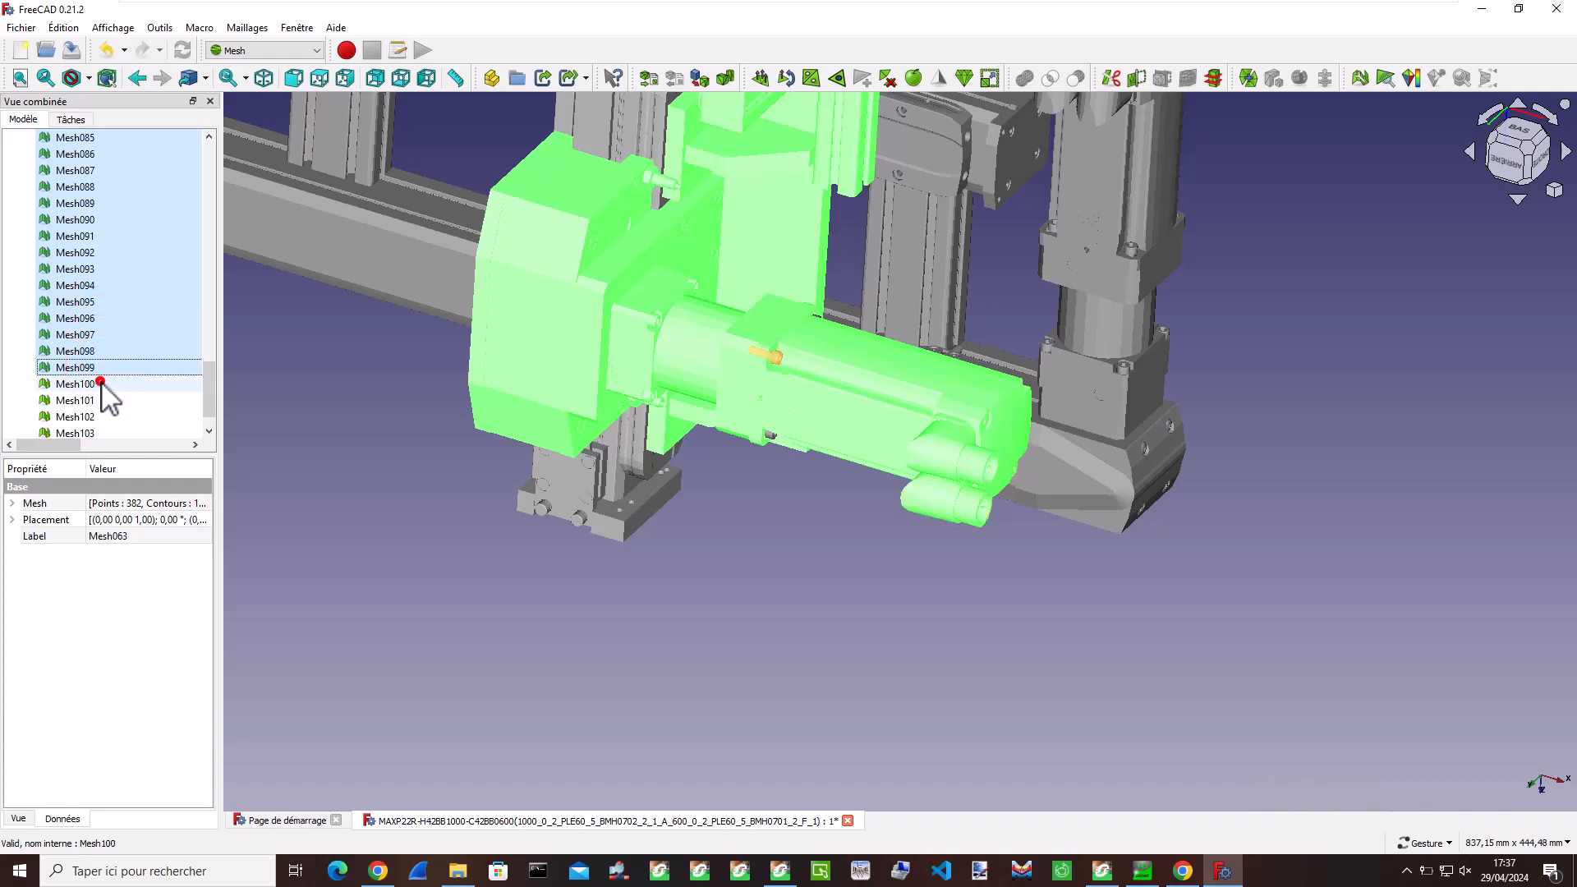
pyautogui.keyDown('ctrl'); pyautogui.click(100, 384); pyautogui.keyUp('ctrl')
pyautogui.keyDown('ctrl'); pyautogui.click(97, 401); pyautogui.keyUp('ctrl')
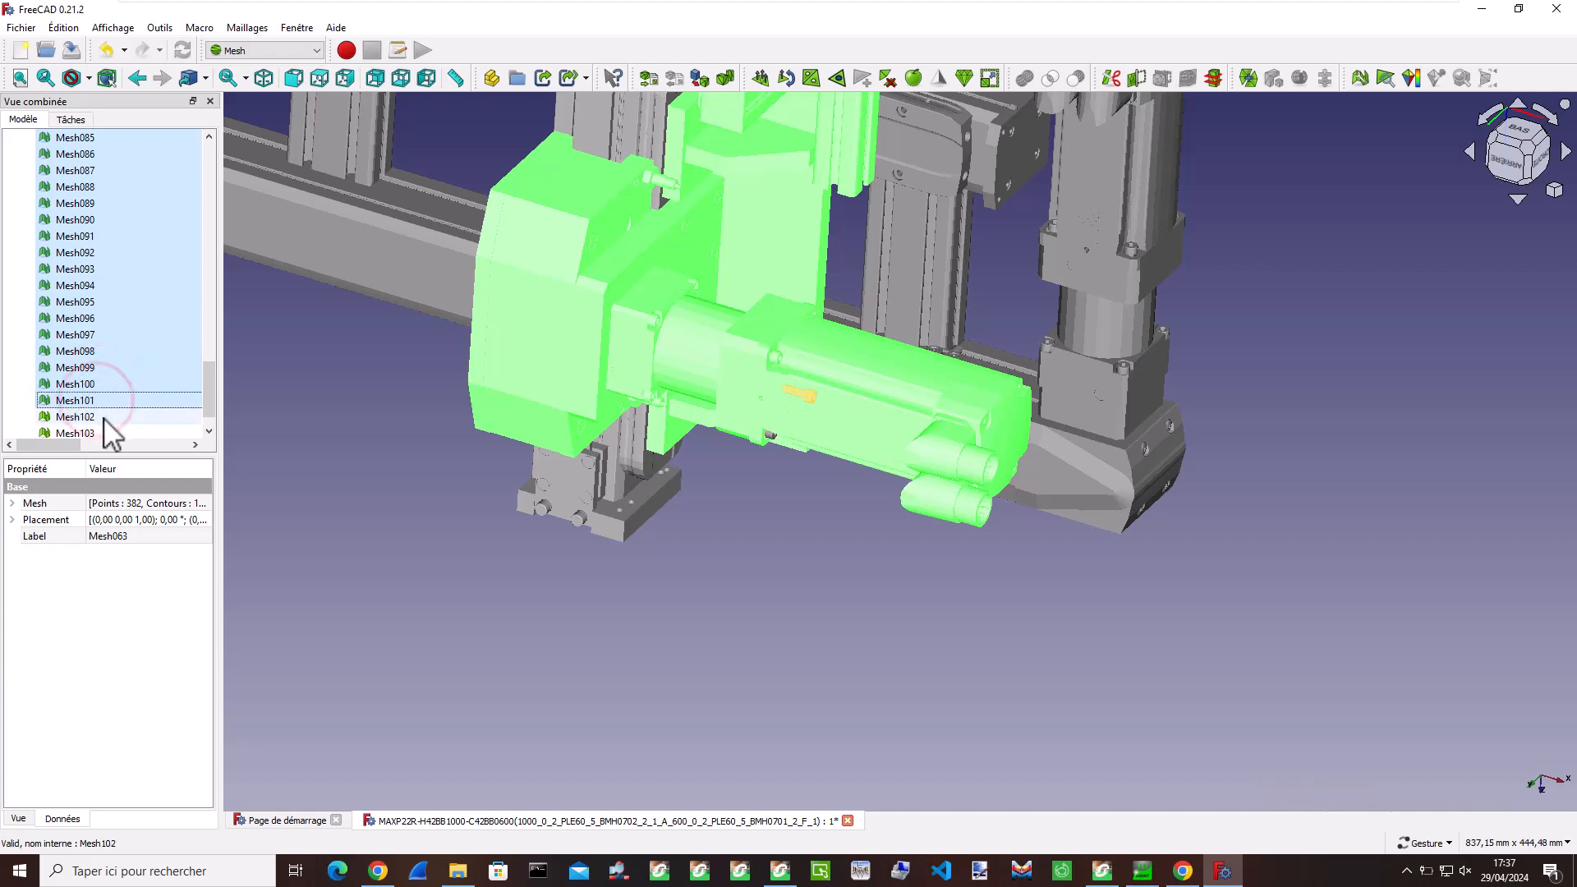
pyautogui.keyDown('ctrl'); pyautogui.click(102, 418); pyautogui.keyUp('ctrl')
pyautogui.keyDown('ctrl'); pyautogui.click(104, 431); pyautogui.keyUp('ctrl')
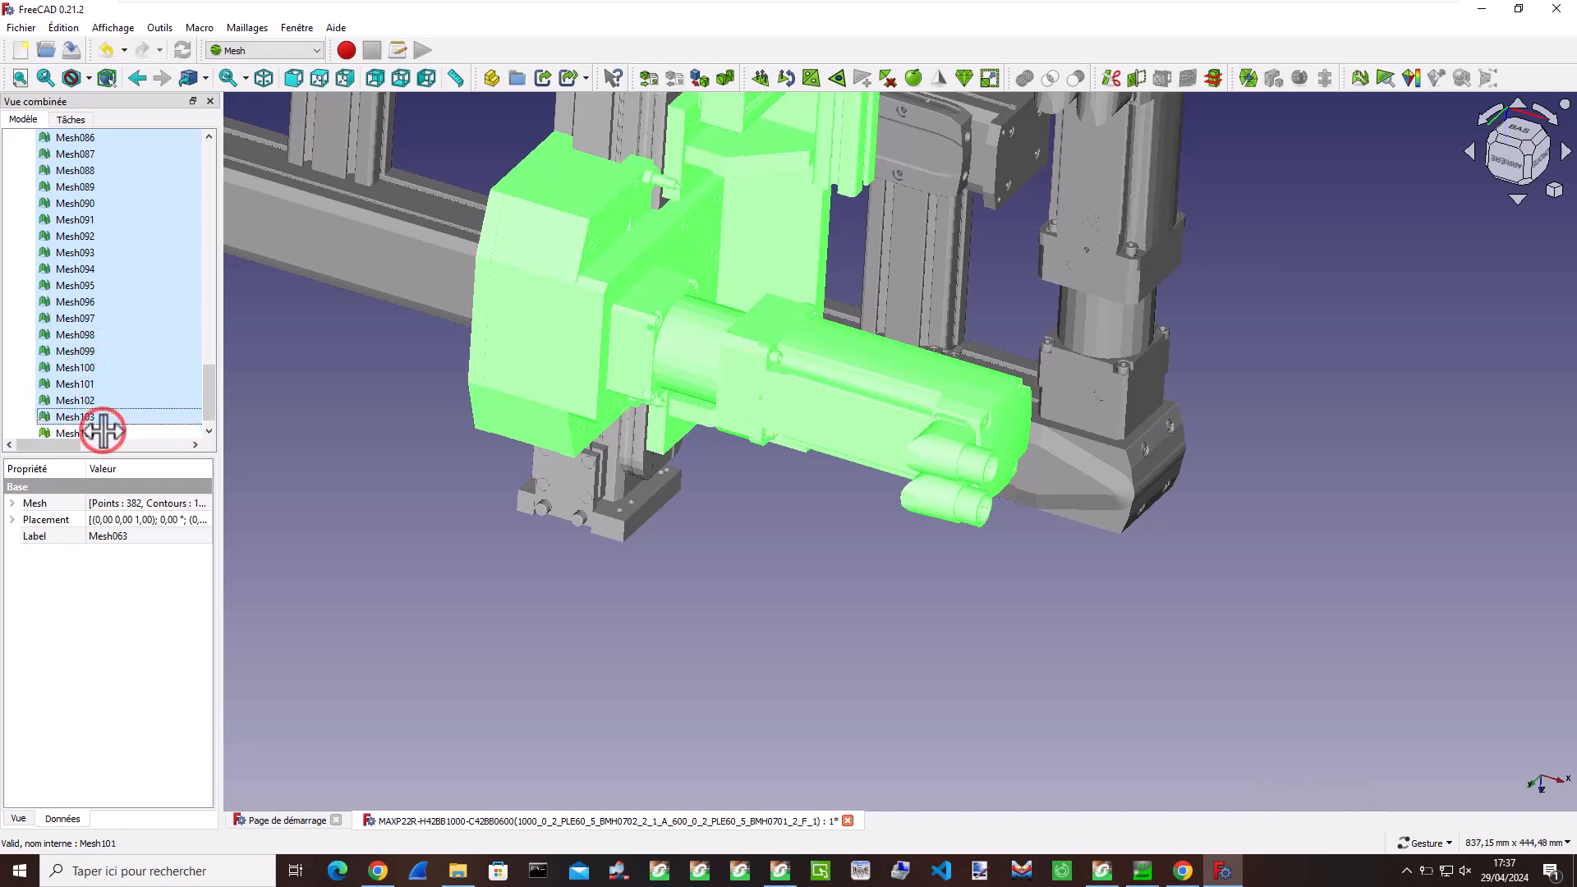
pyautogui.scroll(-4, 108, 411)
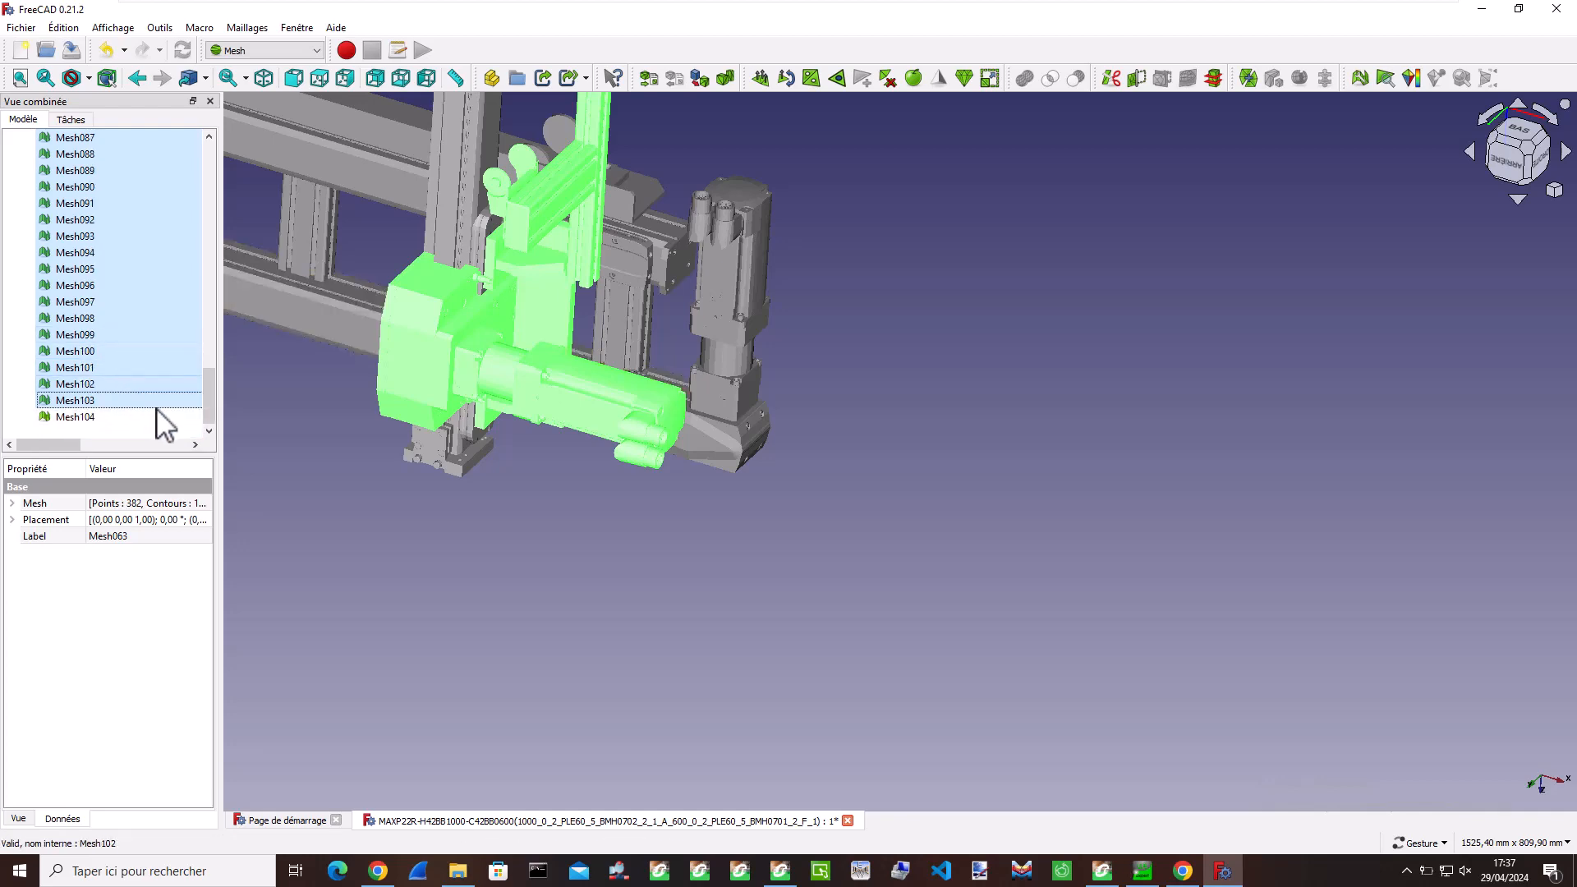
# - Add the slider meshes behind the carriage, Mesh049, Mesh048, Mesh017 and Mesh015, to the carriage selection
pyautogui.moveTo(292, 508); pyautogui.dragTo(667, 561)
pyautogui.scroll(4, 98, 410)
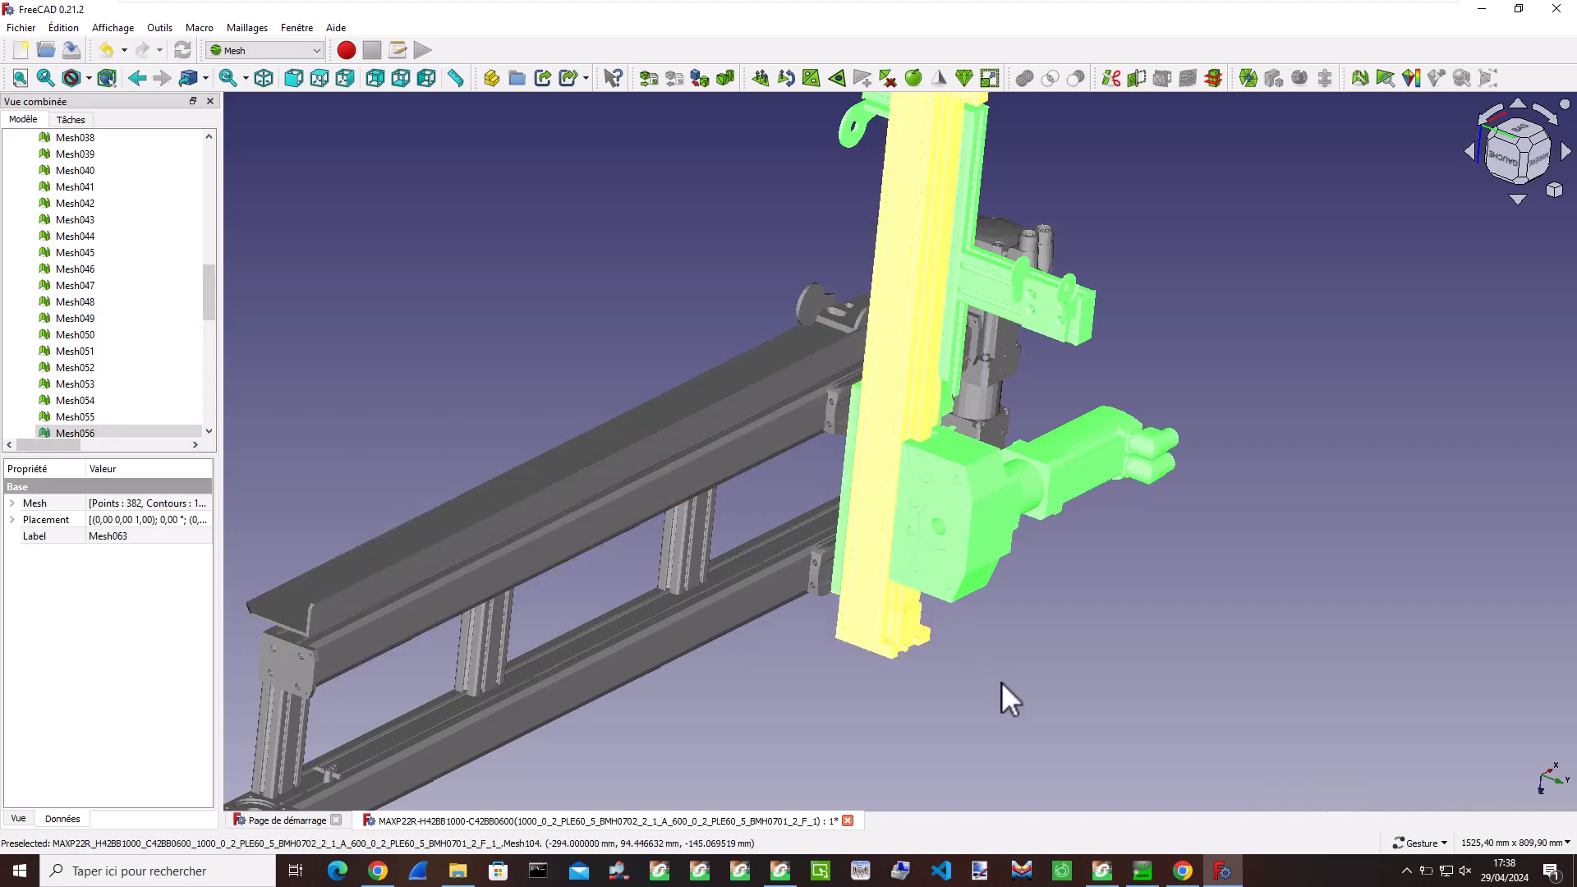
pyautogui.moveTo(1002, 682); pyautogui.dragTo(1078, 486)
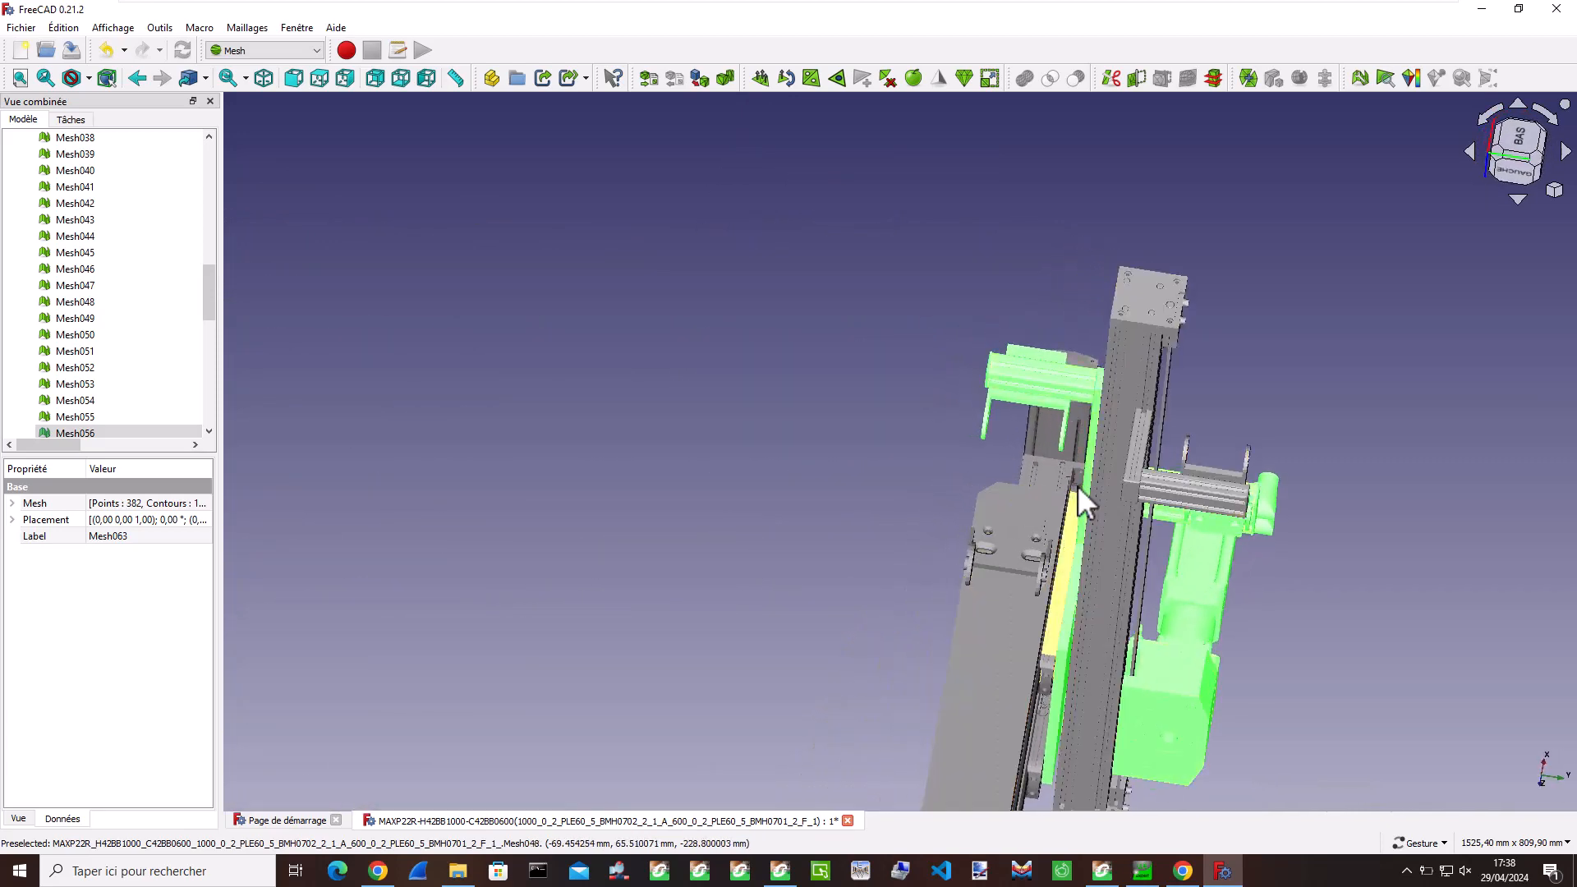
pyautogui.keyDown('ctrl'); pyautogui.click(1077, 485); pyautogui.keyUp('ctrl')
pyautogui.keyDown('ctrl'); pyautogui.click(1070, 511); pyautogui.keyUp('ctrl')
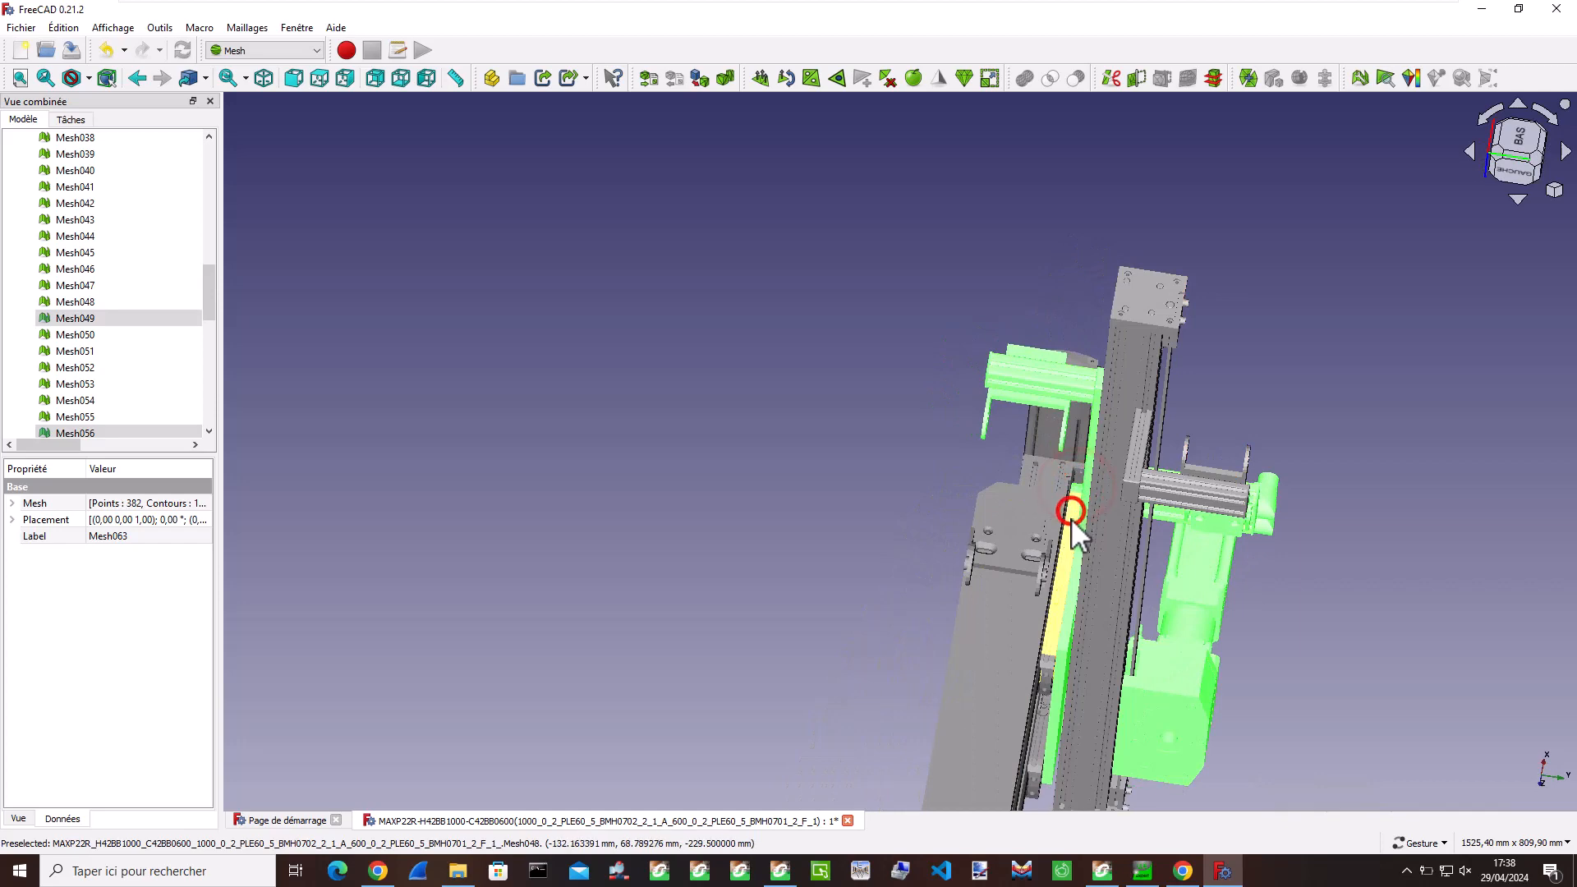
pyautogui.keyDown('ctrl'); pyautogui.click(1051, 677); pyautogui.keyUp('ctrl')
pyautogui.keyDown('ctrl'); pyautogui.click(1039, 749); pyautogui.keyUp('ctrl')
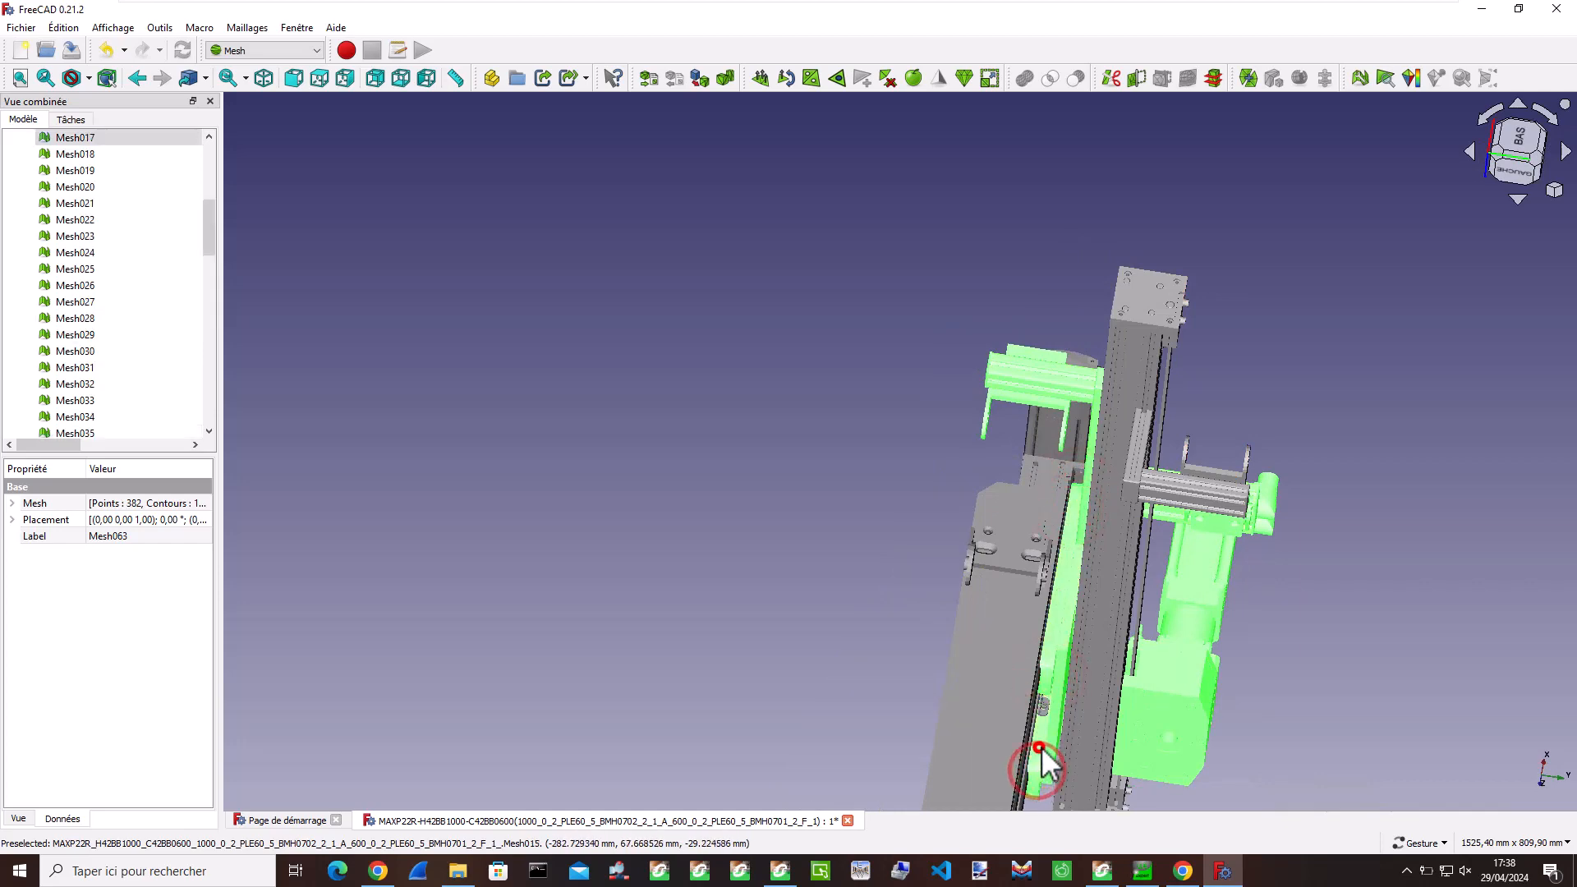
# - Add the remaining lower slider parts, Mesh016 and Mesh018, to the carriage selection
pyautogui.moveTo(1308, 605); pyautogui.dragTo(651, 631)
pyautogui.keyDown('ctrl'); pyautogui.click(623, 370); pyautogui.keyUp('ctrl')
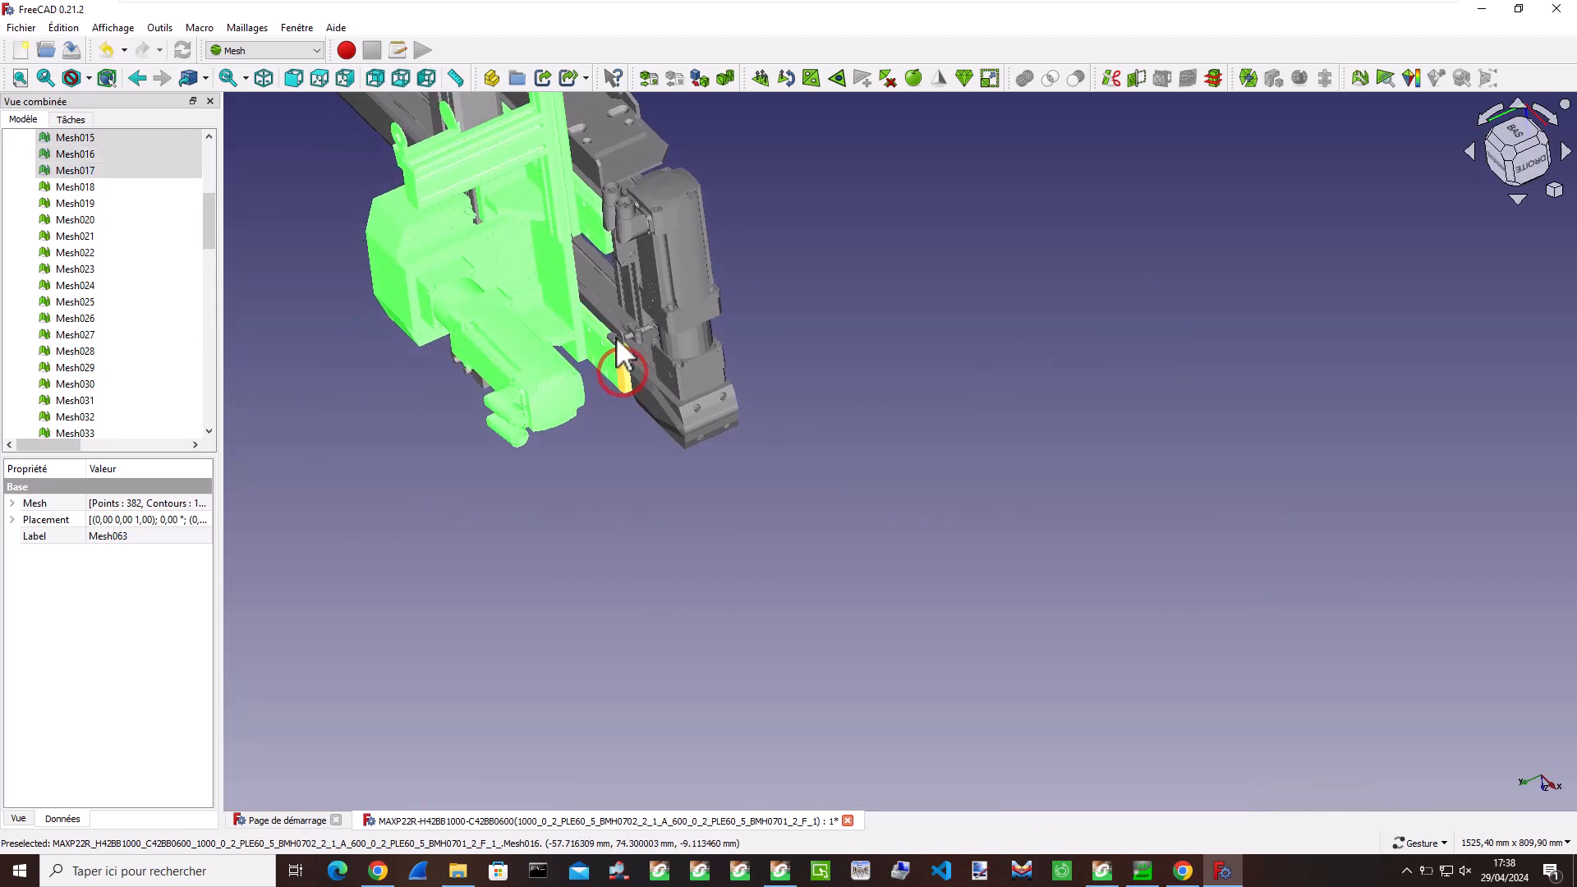
pyautogui.scroll(5, 617, 353)
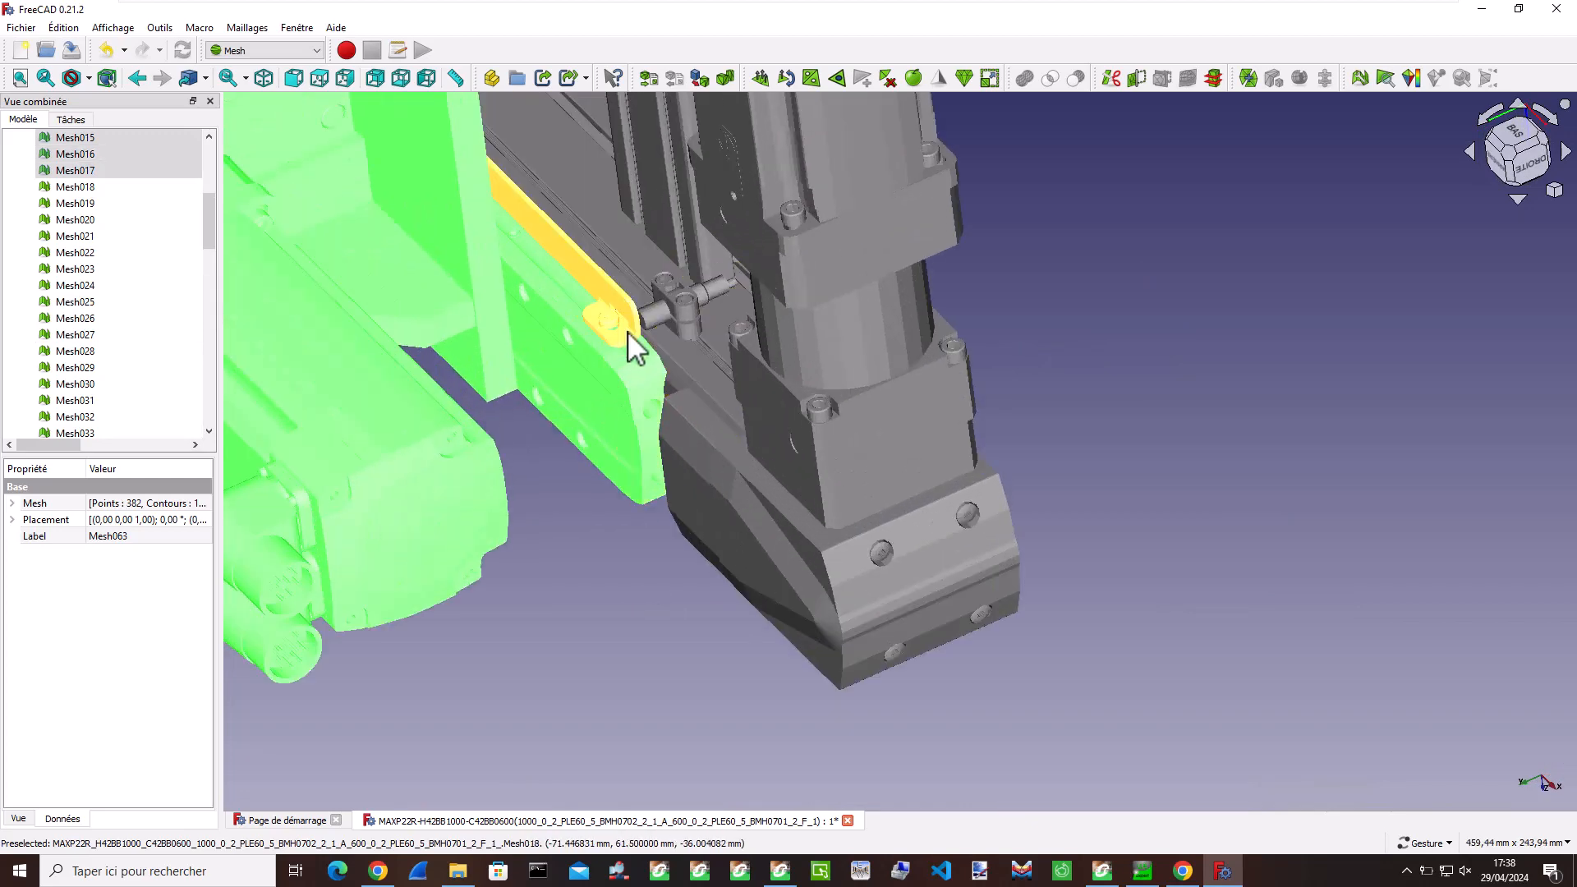
pyautogui.keyDown('ctrl'); pyautogui.click(627, 332); pyautogui.keyUp('ctrl')
pyautogui.moveTo(1032, 333); pyautogui.dragTo(1206, 335)
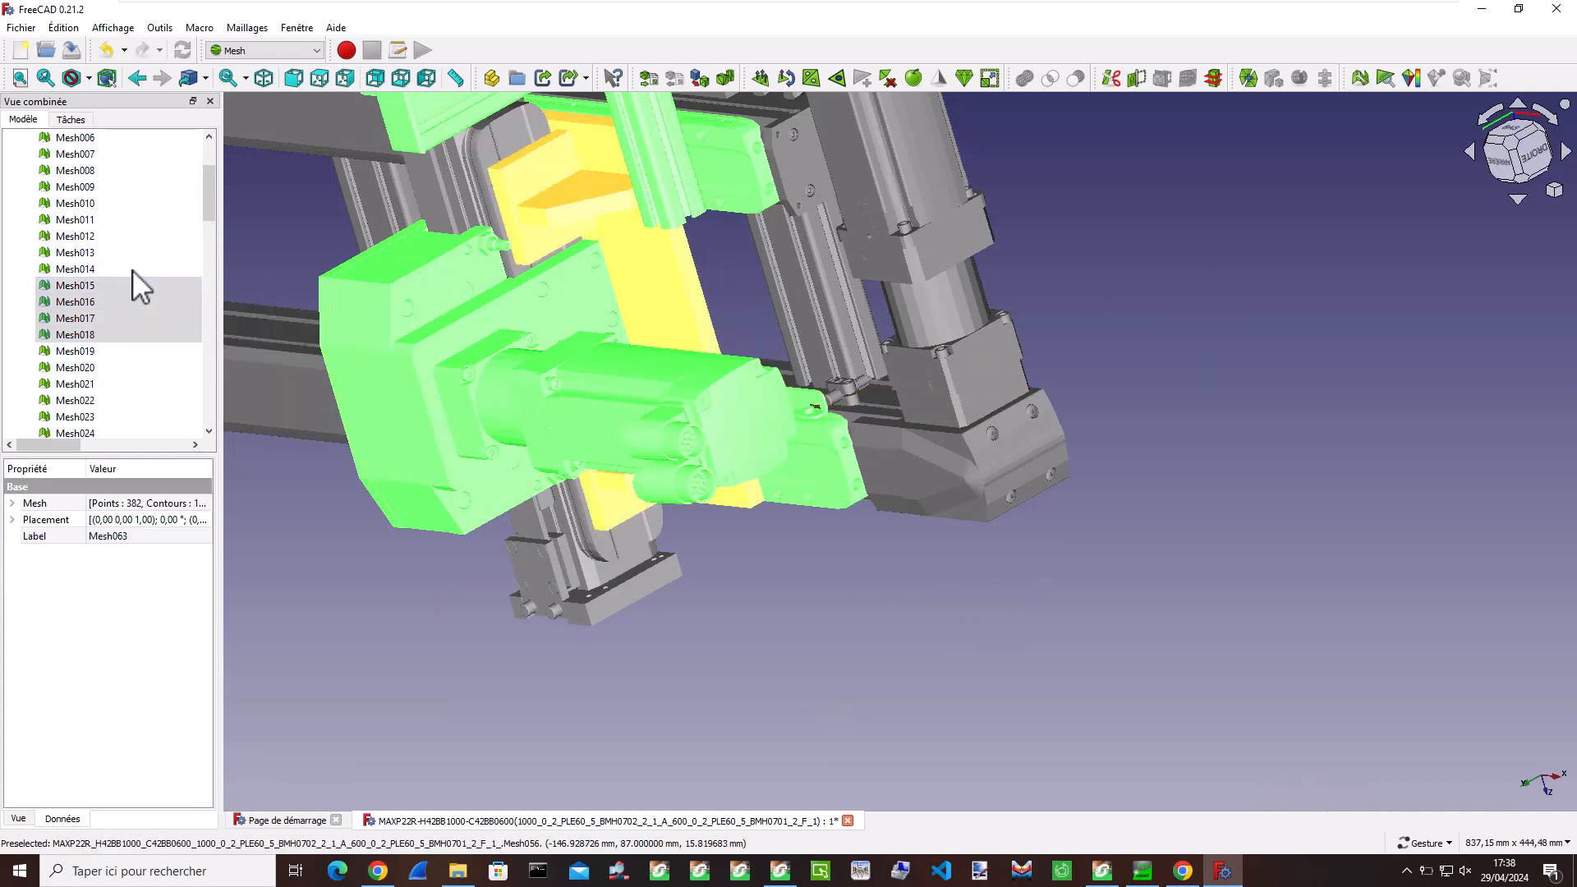
# - Review the selected carriage meshes and merge them into a single mesh
pyautogui.scroll(-5, 737, 497)
pyautogui.scroll(-6, 74, 396)
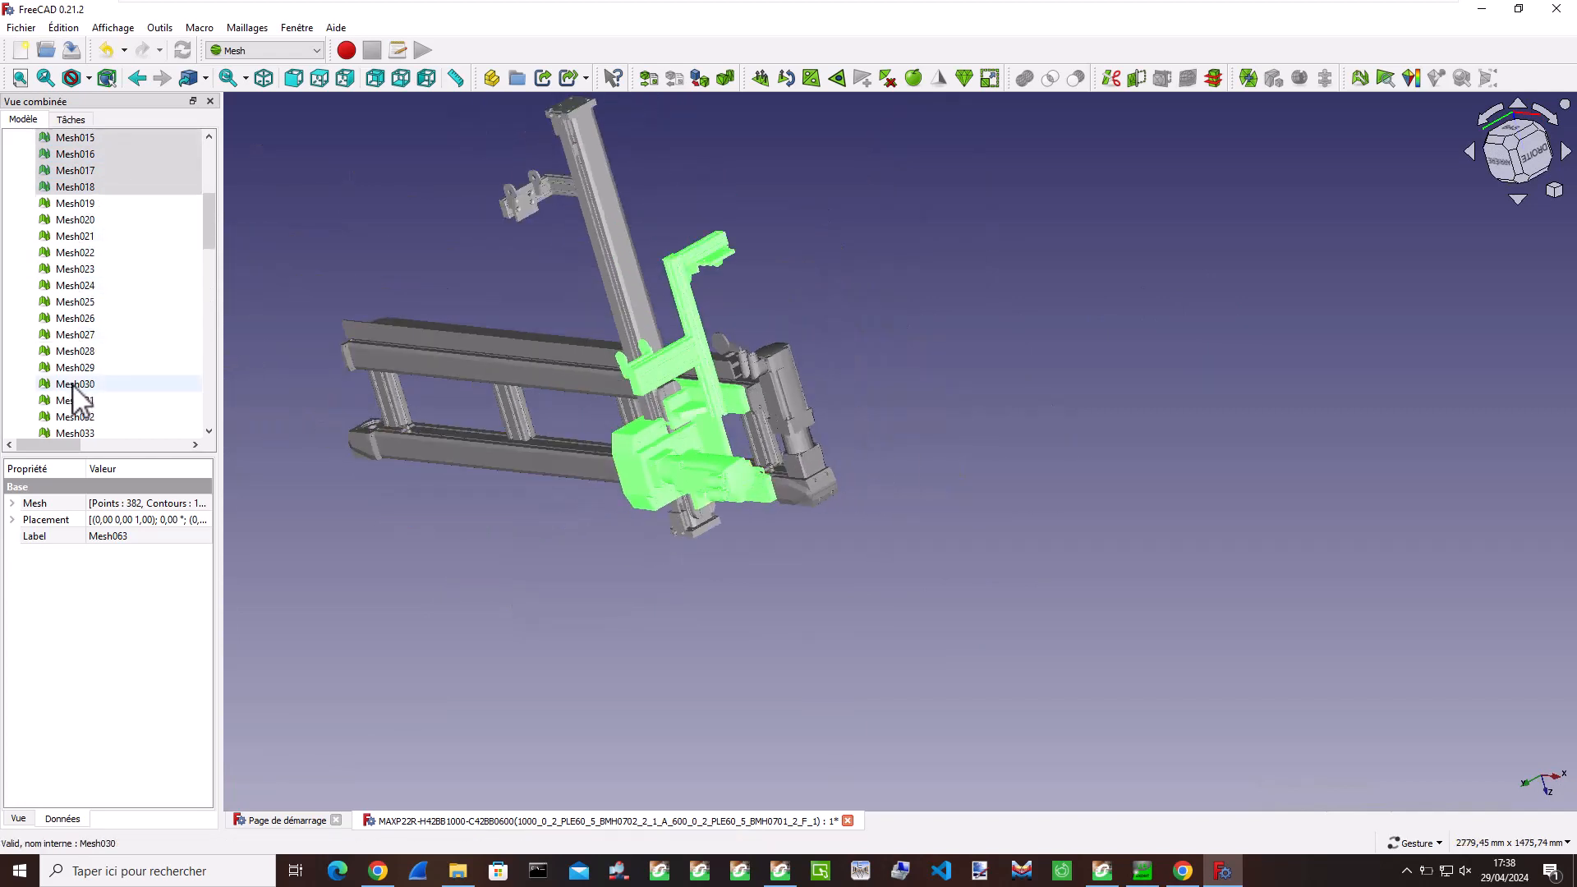
pyautogui.scroll(-2, 74, 396)
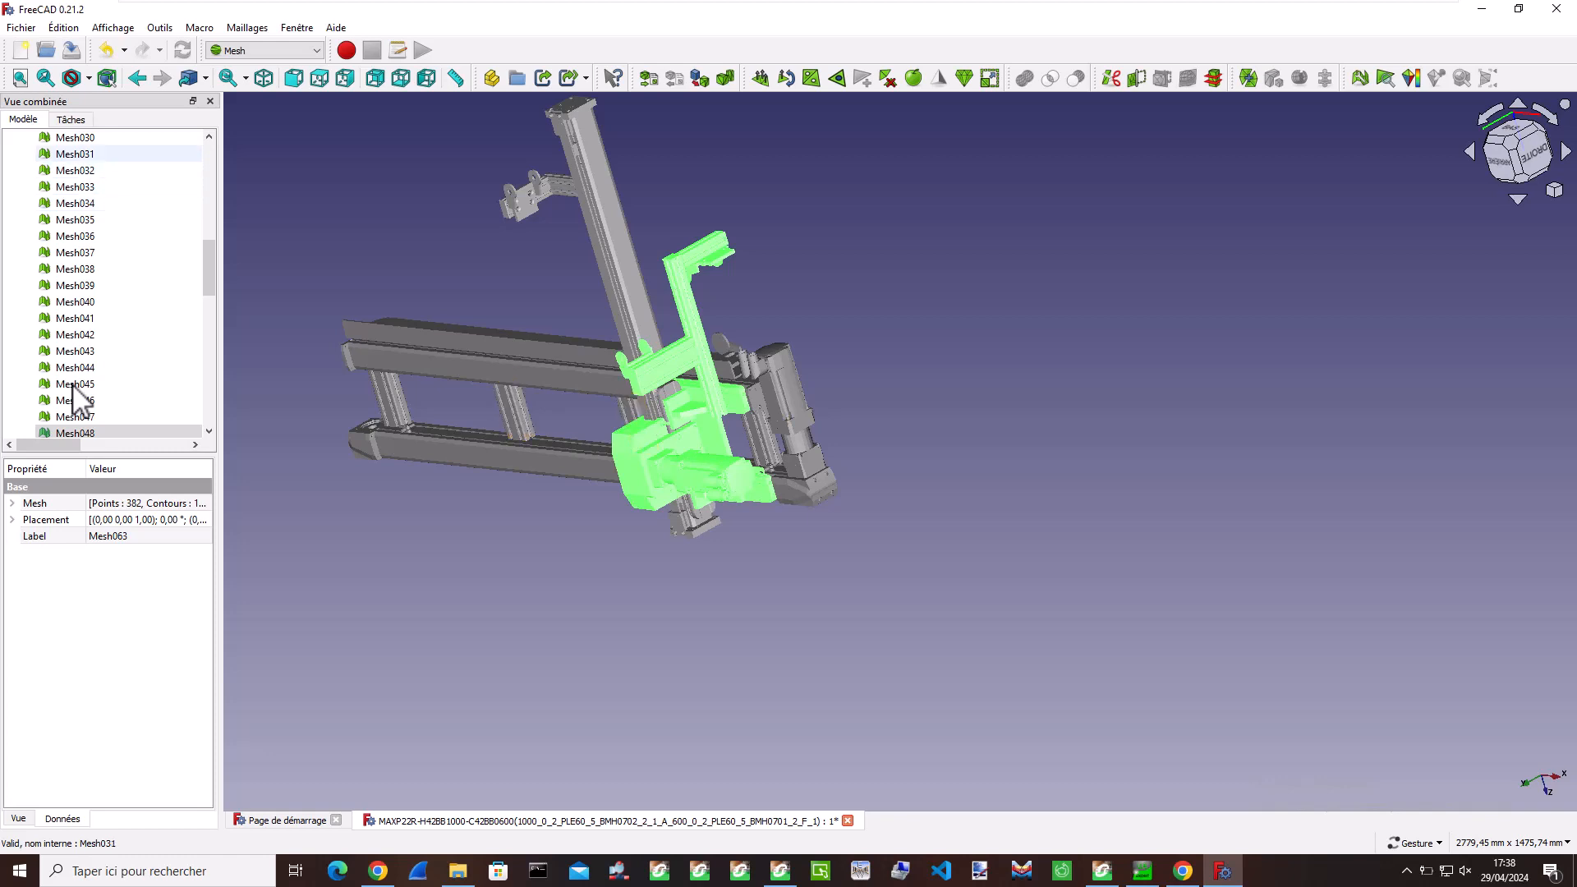
pyautogui.scroll(6, 80, 400)
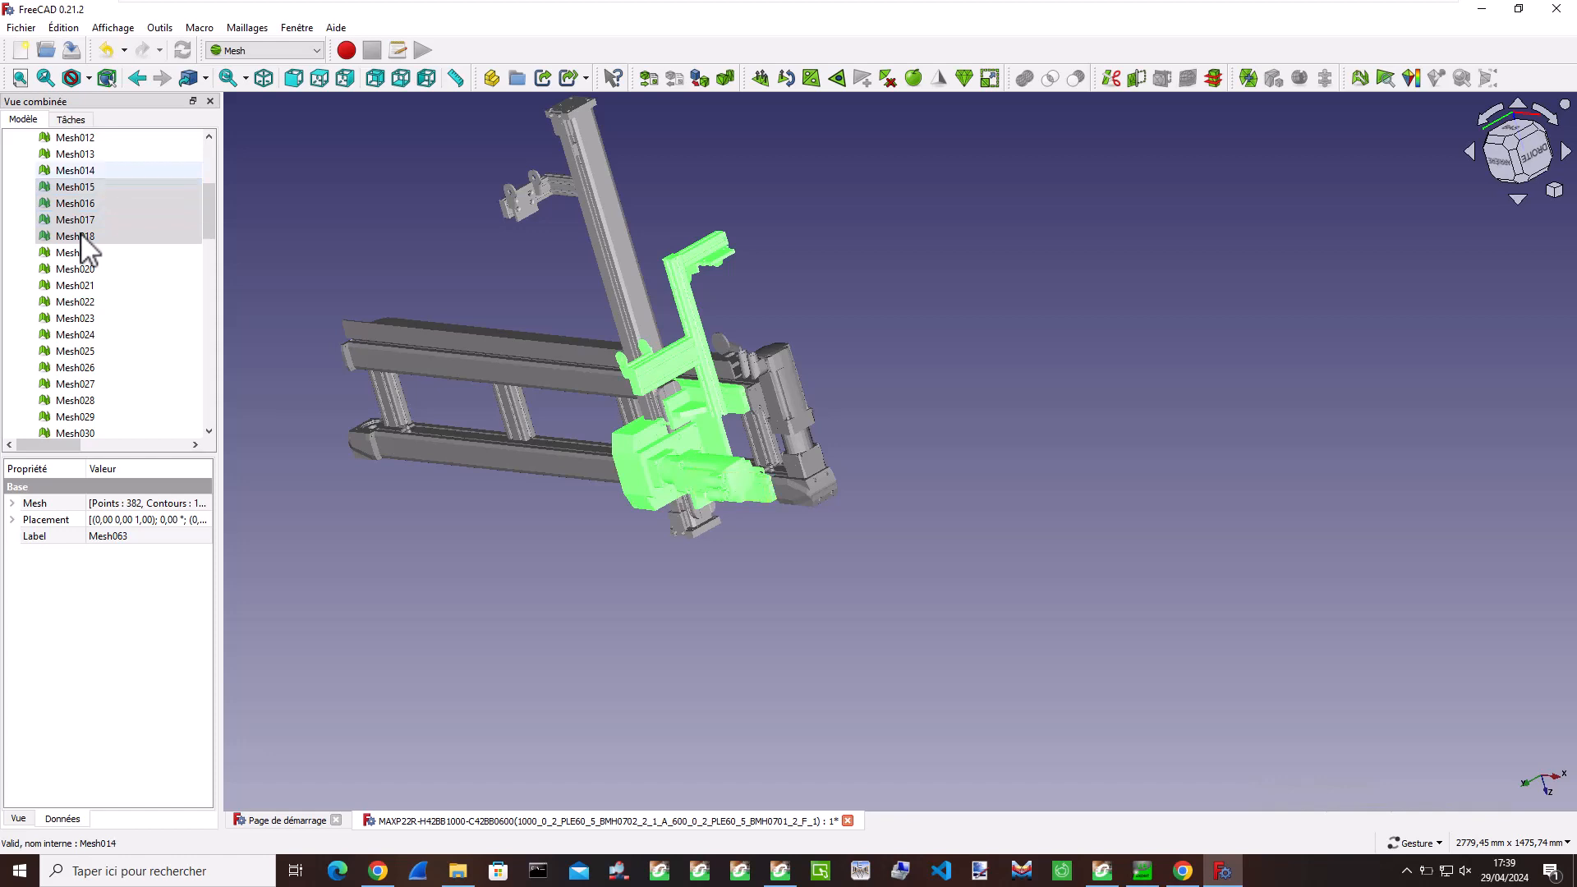
pyautogui.scroll(4, 83, 246)
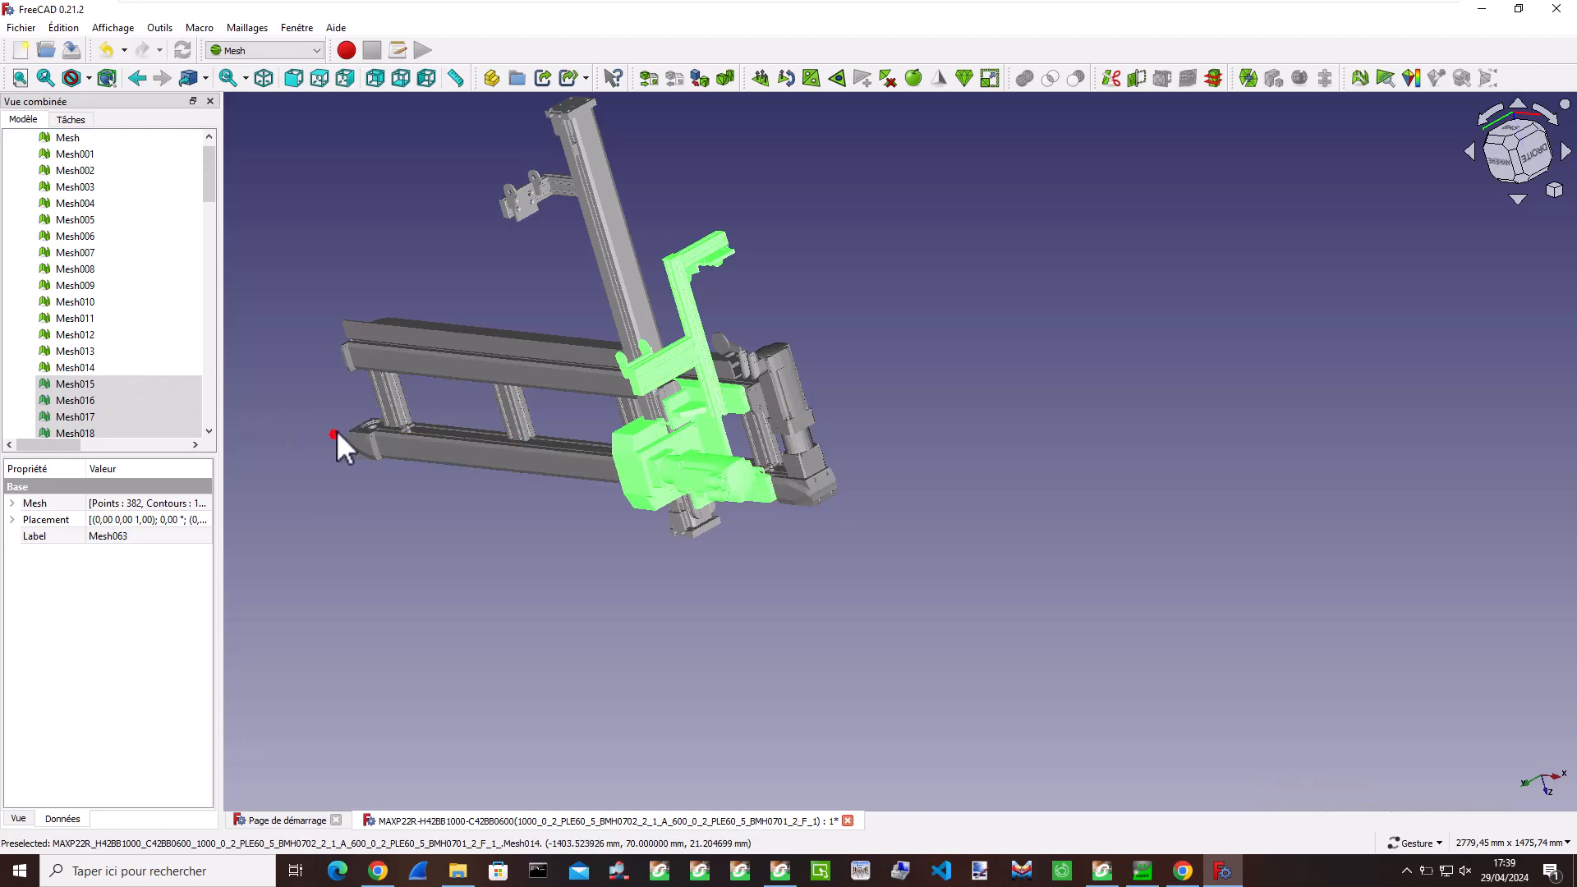
pyautogui.moveTo(337, 431); pyautogui.dragTo(588, 437)
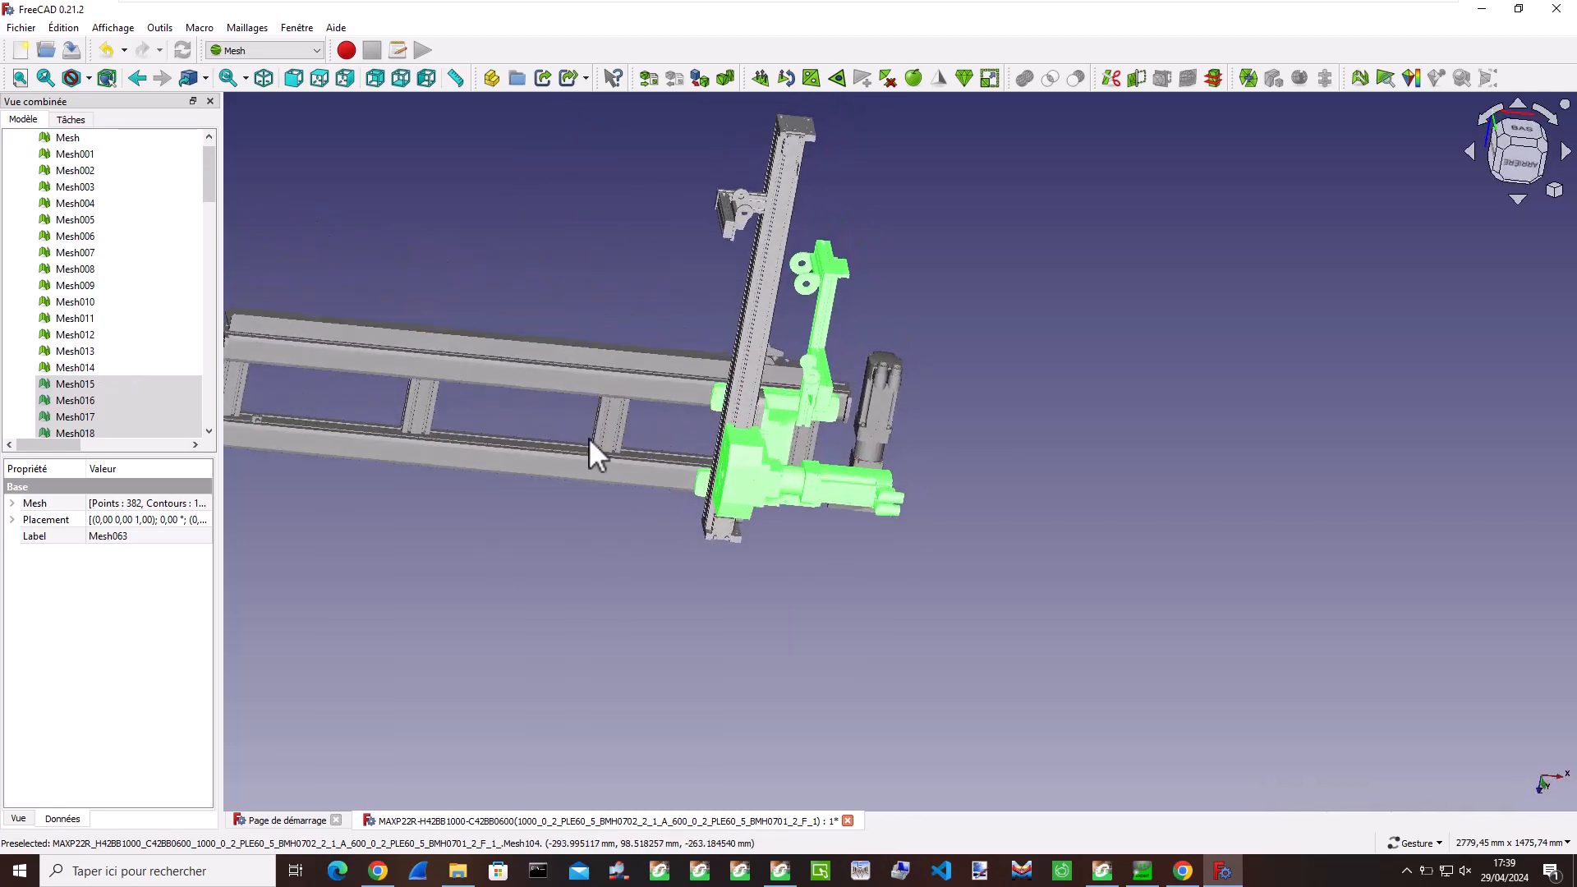
pyautogui.click(1249, 77)
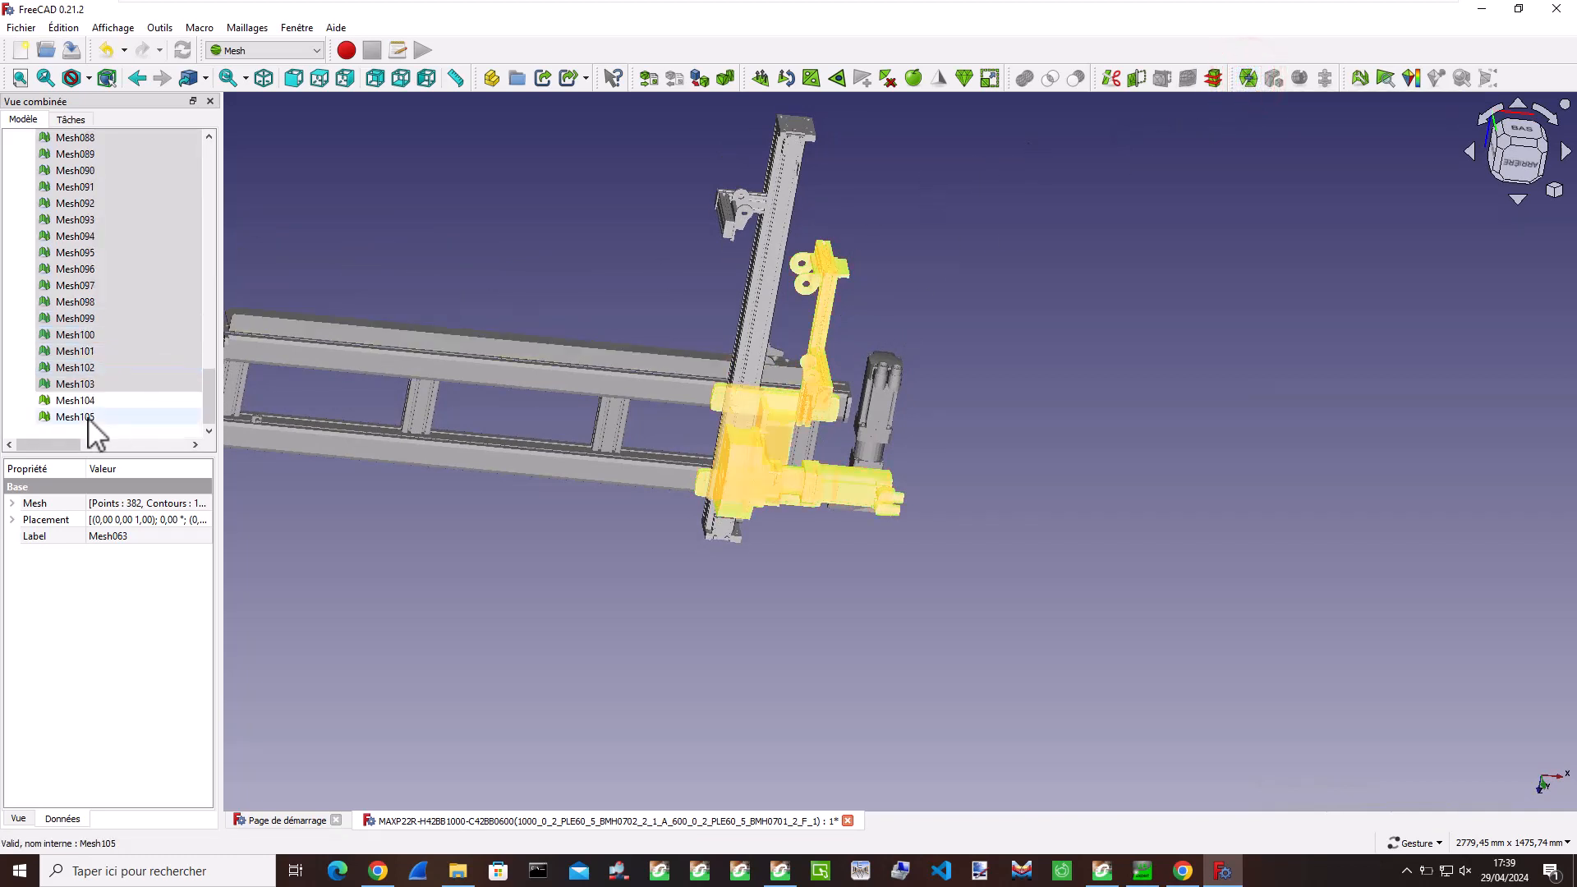
# - Delete the selected original carriage meshes, keeping the merged one
pyautogui.scroll(2, 97, 394)
pyautogui.hotkey('ctrl', 'a')
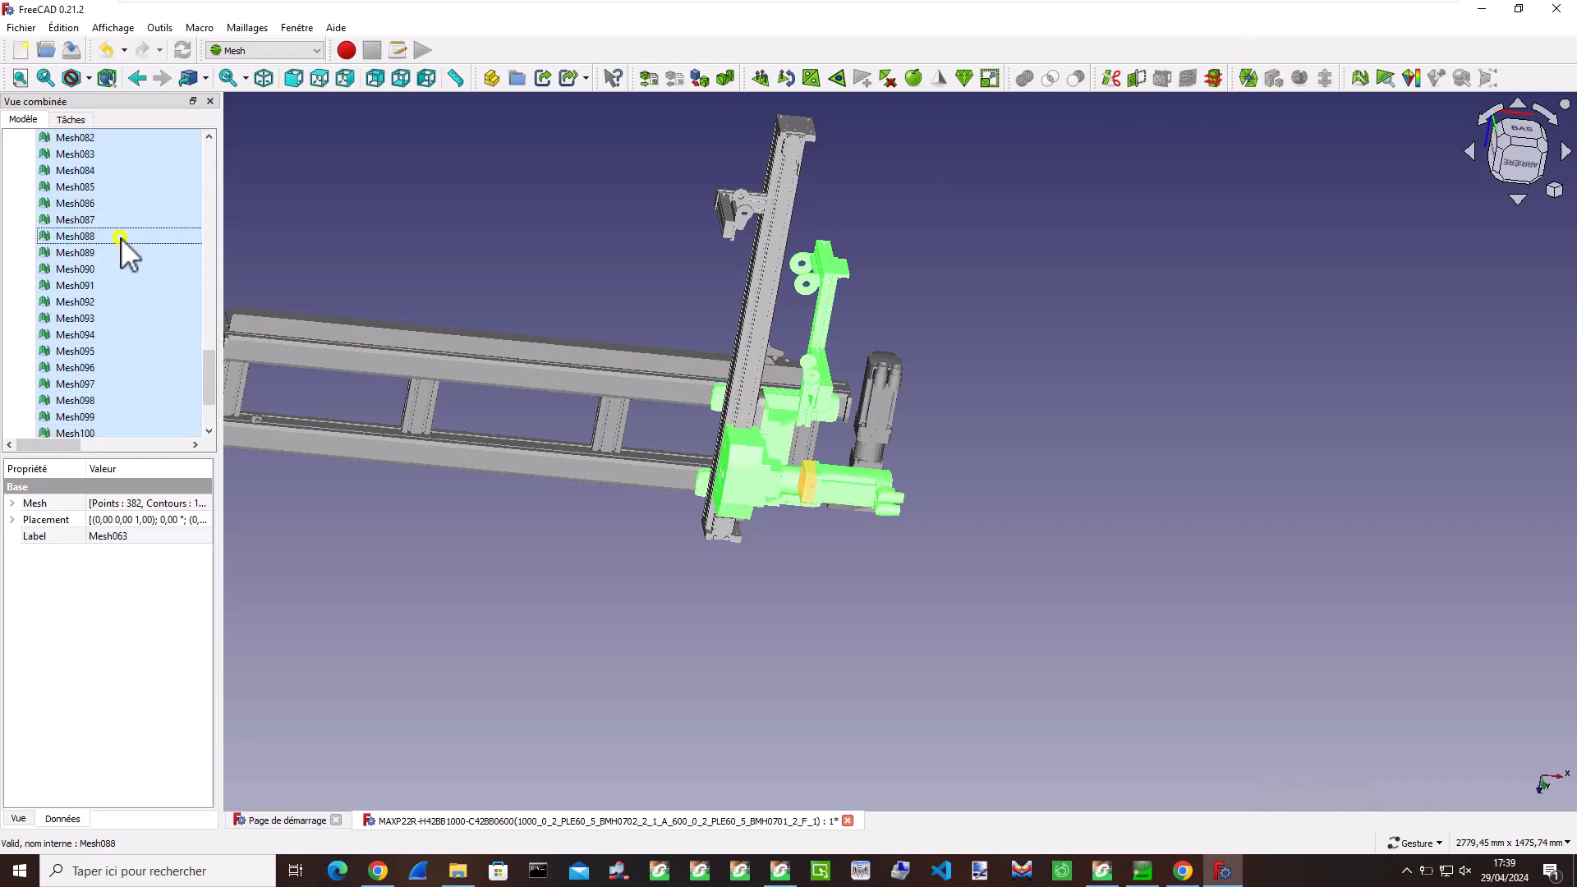
pyautogui.rightClick(121, 238)
pyautogui.click(185, 446)
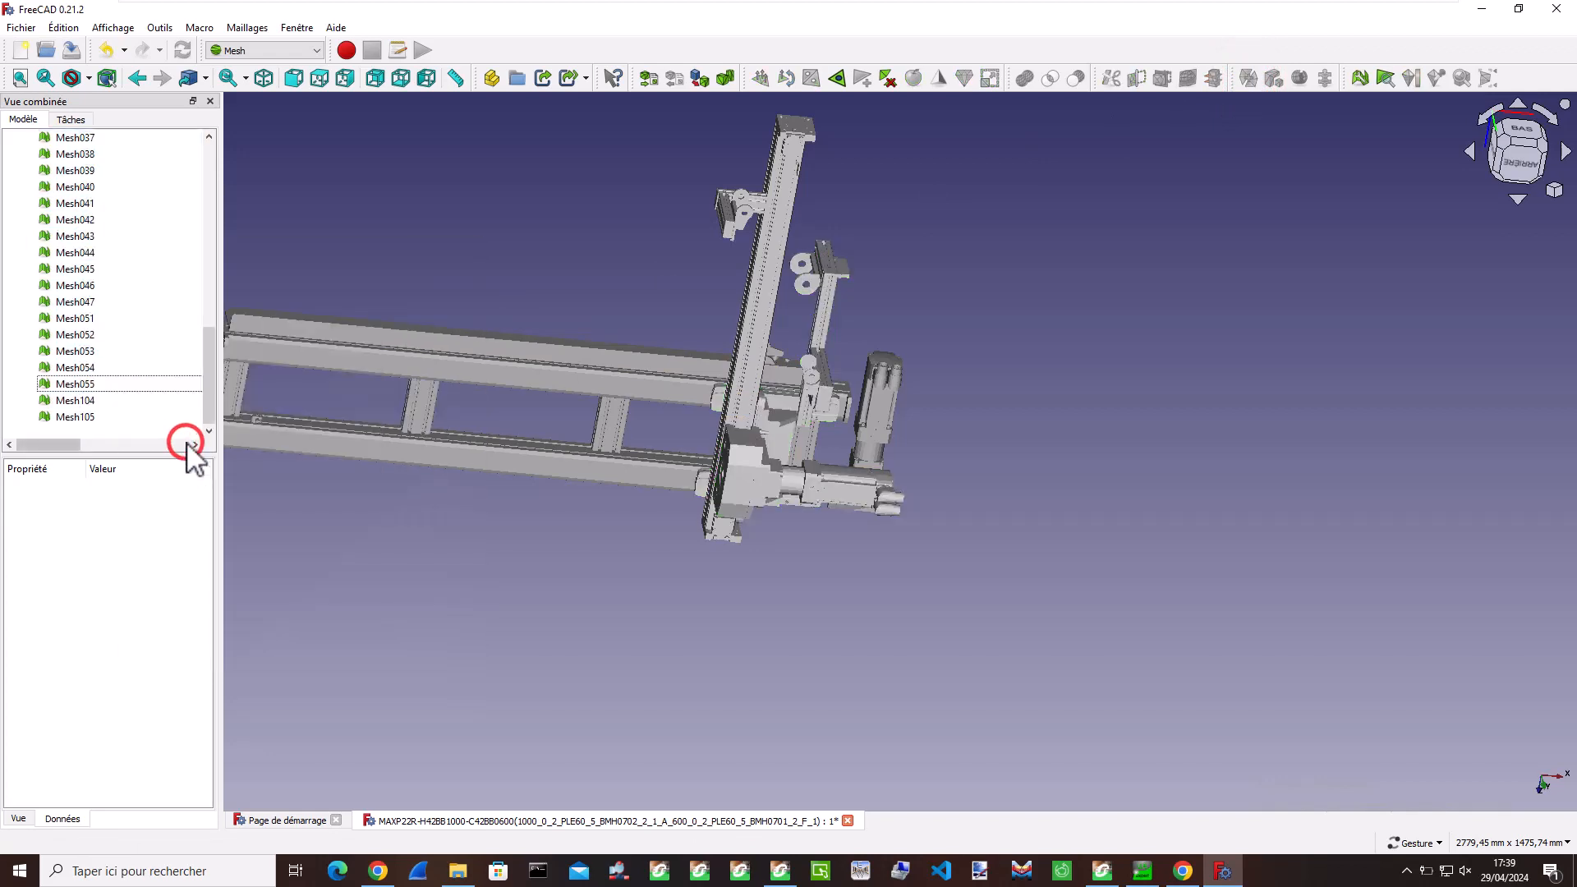
# - Start the fixed-frame selection with the lower rail and gearbox meshes, Mesh through Mesh006
pyautogui.scroll(10, 155, 362)
pyautogui.click(66, 155)
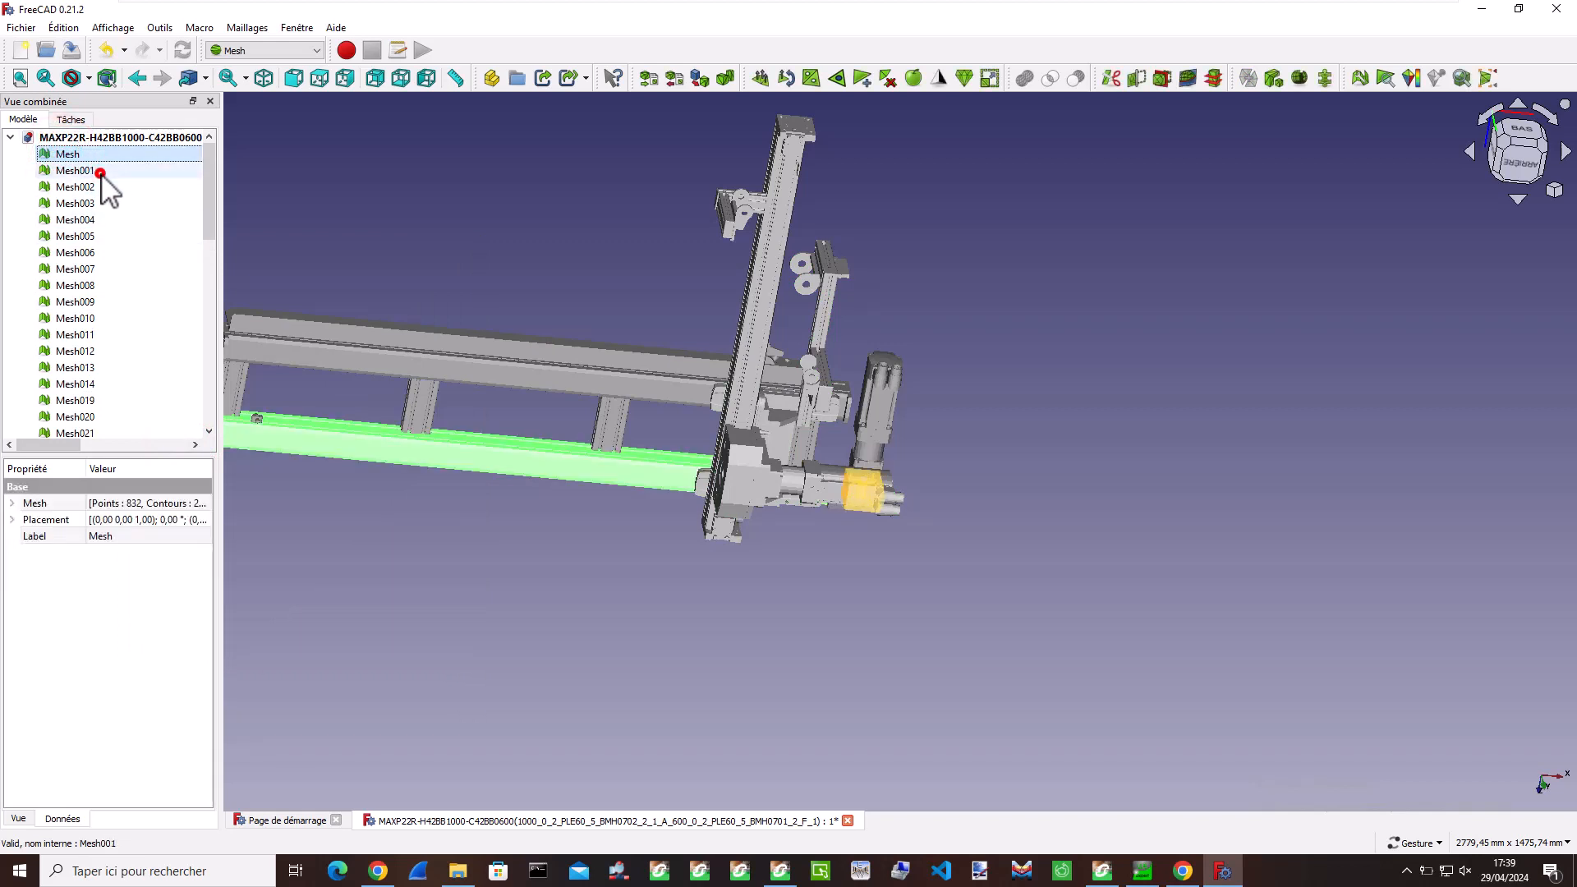
pyautogui.keyDown('ctrl'); pyautogui.click(100, 173); pyautogui.keyUp('ctrl')
pyautogui.keyDown('ctrl'); pyautogui.click(103, 187); pyautogui.keyUp('ctrl')
pyautogui.keyDown('ctrl'); pyautogui.click(102, 203); pyautogui.keyUp('ctrl')
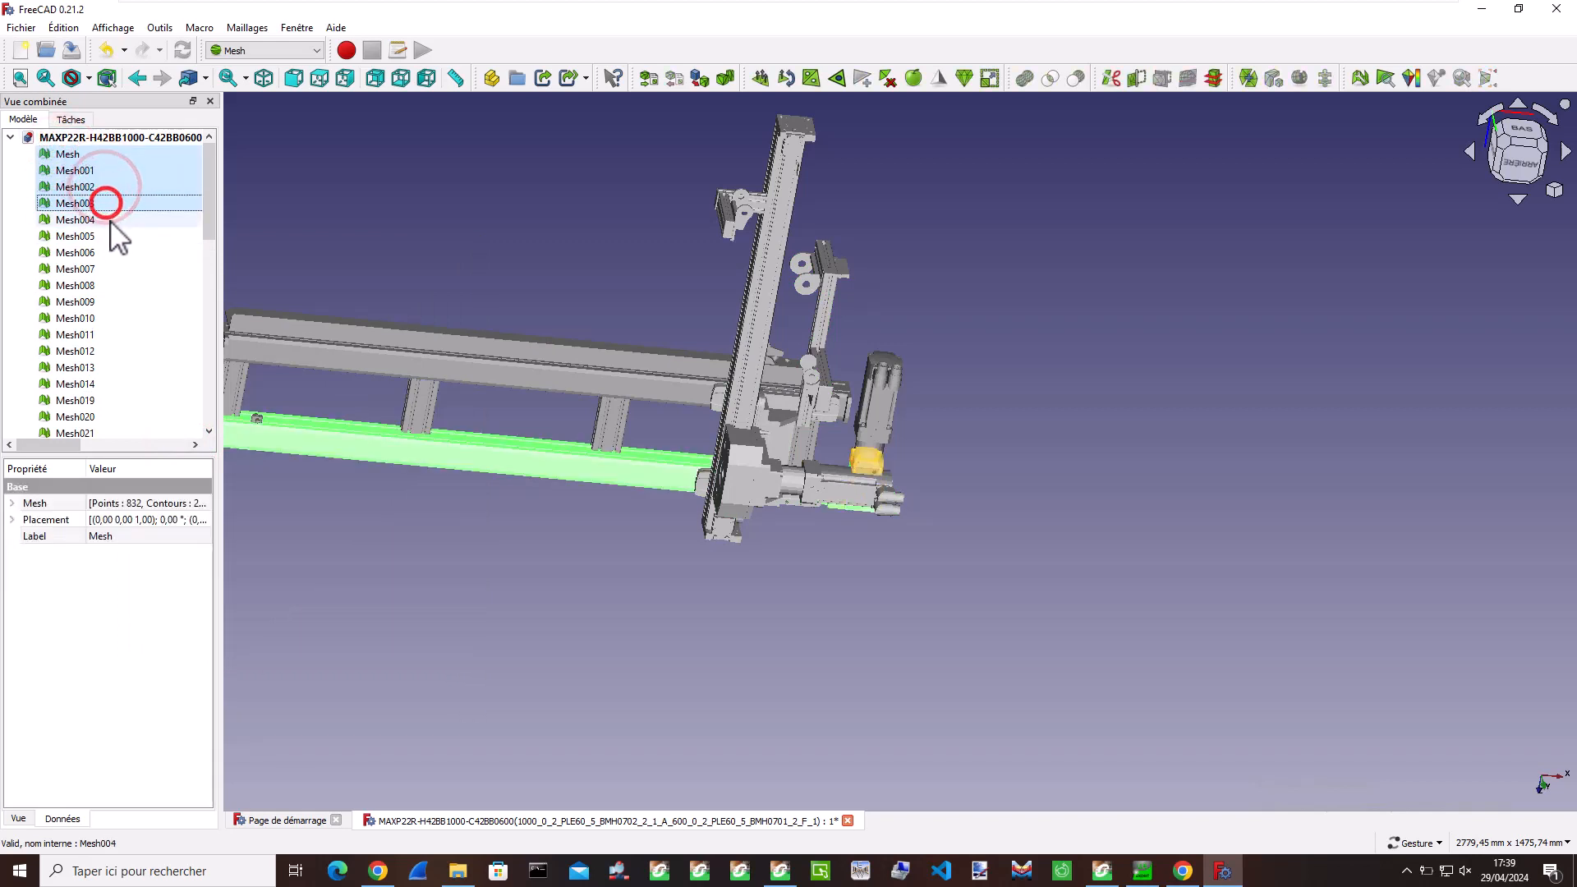
pyautogui.keyDown('ctrl'); pyautogui.click(106, 219); pyautogui.keyUp('ctrl')
pyautogui.keyDown('ctrl'); pyautogui.click(109, 235); pyautogui.keyUp('ctrl')
pyautogui.keyDown('ctrl'); pyautogui.click(108, 253); pyautogui.keyUp('ctrl')
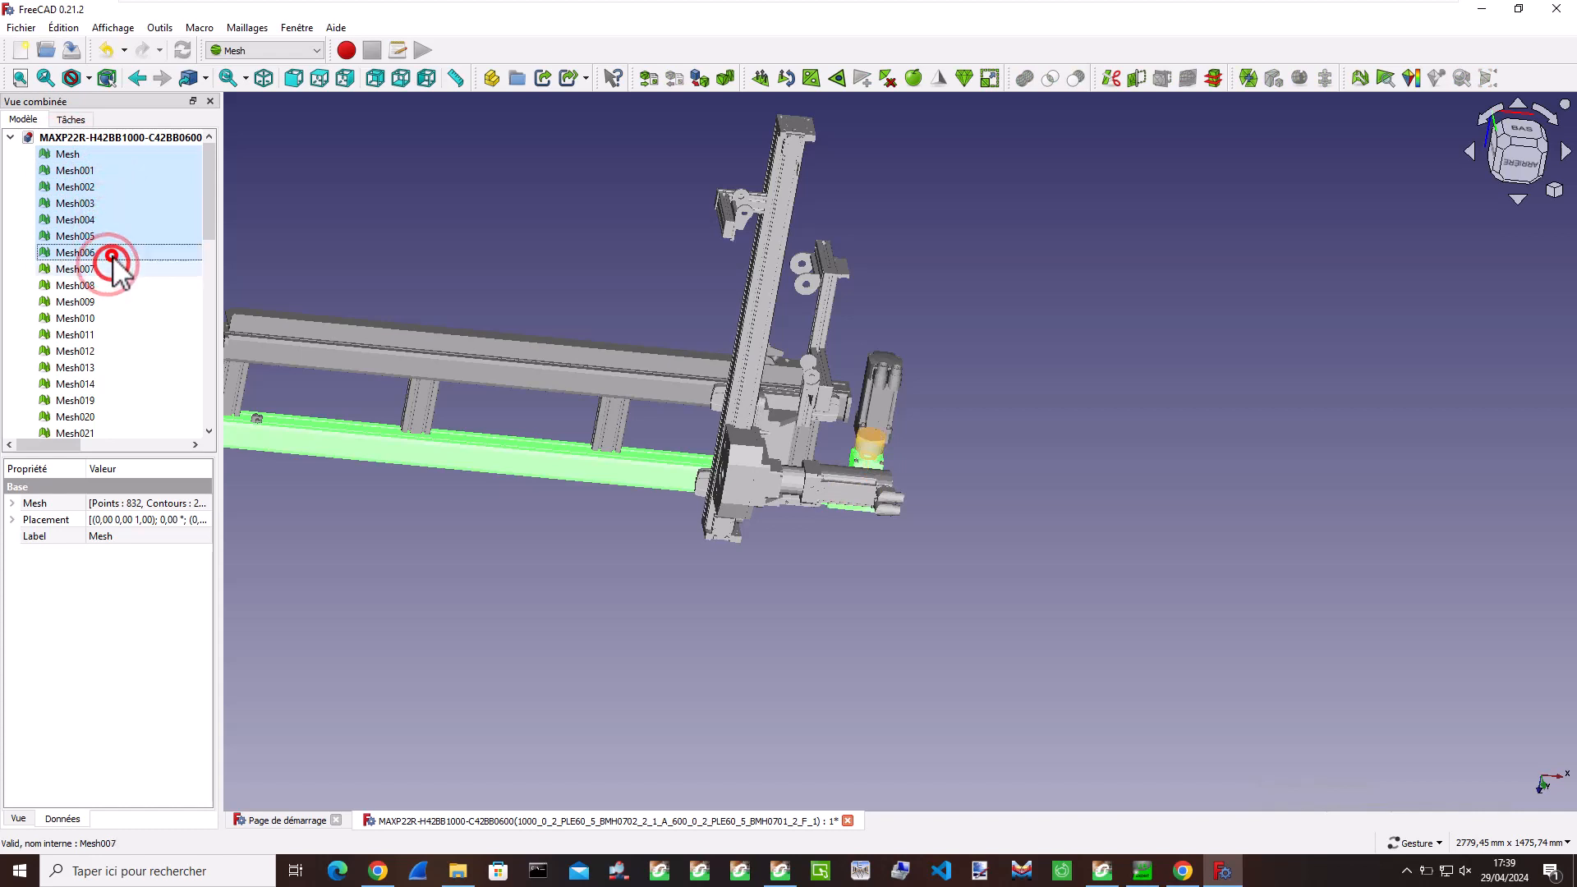
# - Add Mesh007 through Mesh014 to the fixed-frame selection
pyautogui.keyDown('ctrl'); pyautogui.click(110, 269); pyautogui.keyUp('ctrl')
pyautogui.keyDown('ctrl'); pyautogui.click(112, 285); pyautogui.keyUp('ctrl')
pyautogui.keyDown('ctrl'); pyautogui.click(112, 302); pyautogui.keyUp('ctrl')
pyautogui.keyDown('ctrl'); pyautogui.click(112, 318); pyautogui.keyUp('ctrl')
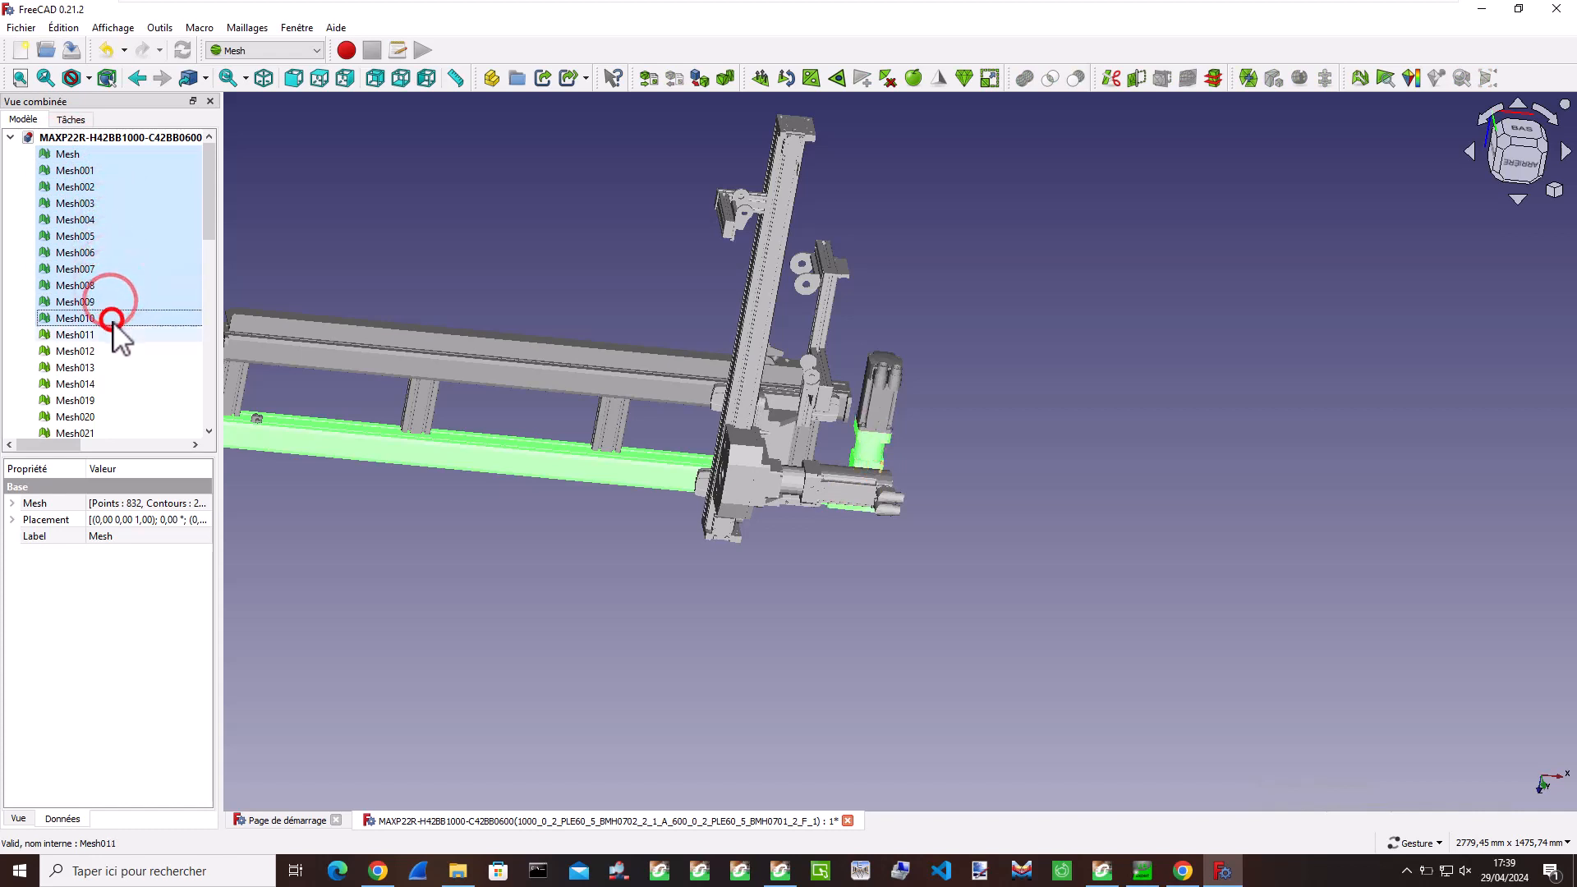
pyautogui.keyDown('ctrl'); pyautogui.click(113, 335); pyautogui.keyUp('ctrl')
pyautogui.keyDown('ctrl'); pyautogui.click(112, 351); pyautogui.keyUp('ctrl')
pyautogui.keyDown('ctrl'); pyautogui.click(114, 367); pyautogui.keyUp('ctrl')
pyautogui.keyDown('ctrl'); pyautogui.click(113, 384); pyautogui.keyUp('ctrl')
# - Add the rail sensor and fixed motor meshes, Mesh019 through Mesh025, to the frame selection
pyautogui.keyDown('ctrl'); pyautogui.click(114, 400); pyautogui.keyUp('ctrl')
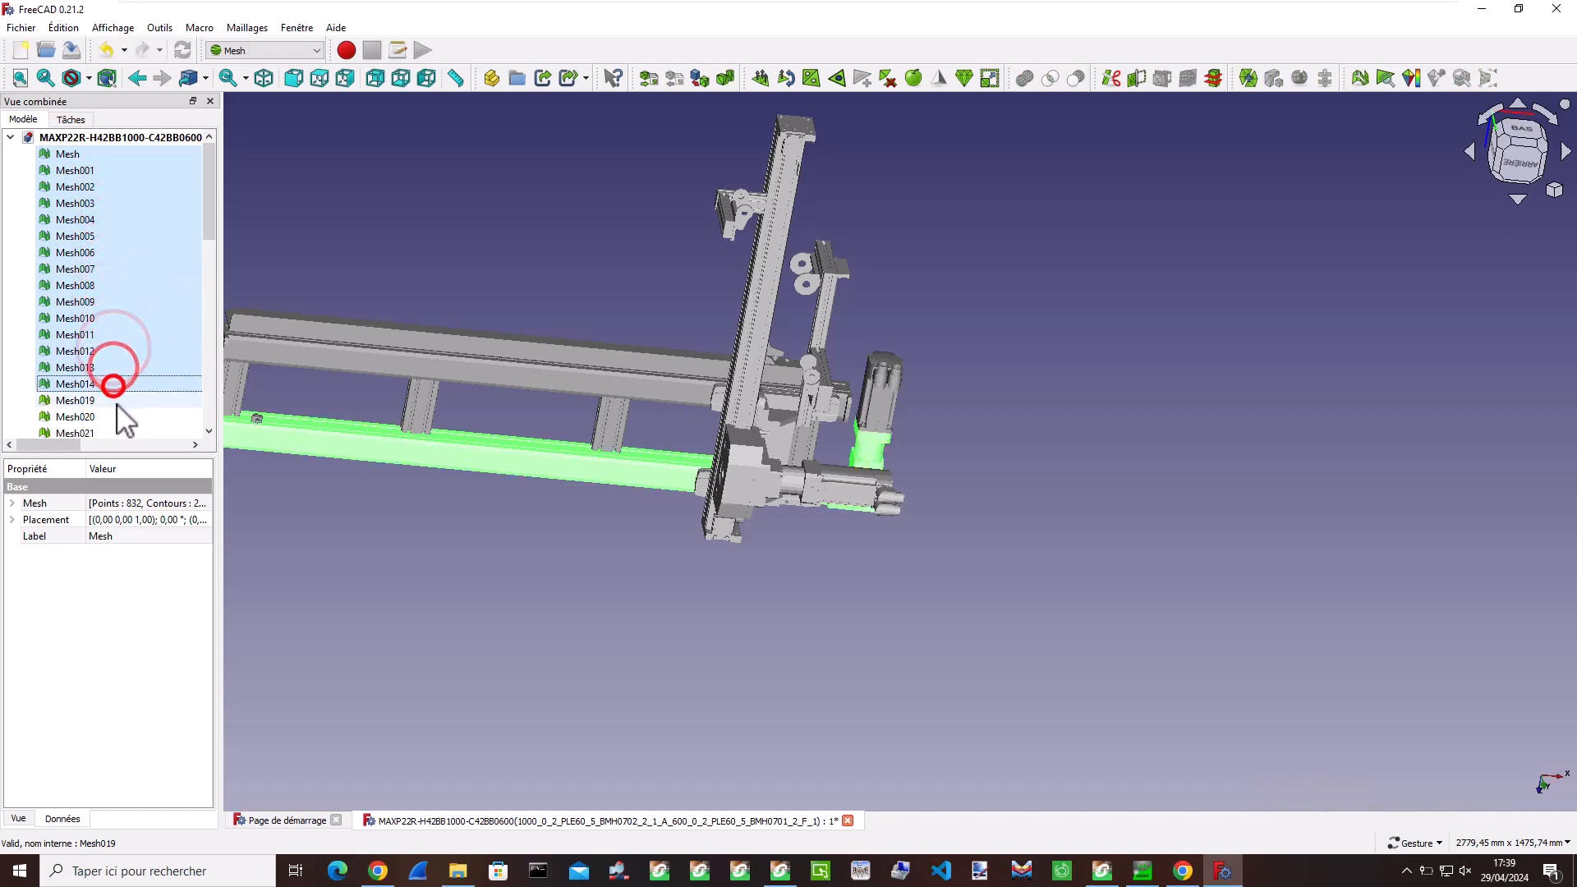
pyautogui.keyDown('ctrl'); pyautogui.click(114, 416); pyautogui.keyUp('ctrl')
pyautogui.scroll(-5, 109, 395)
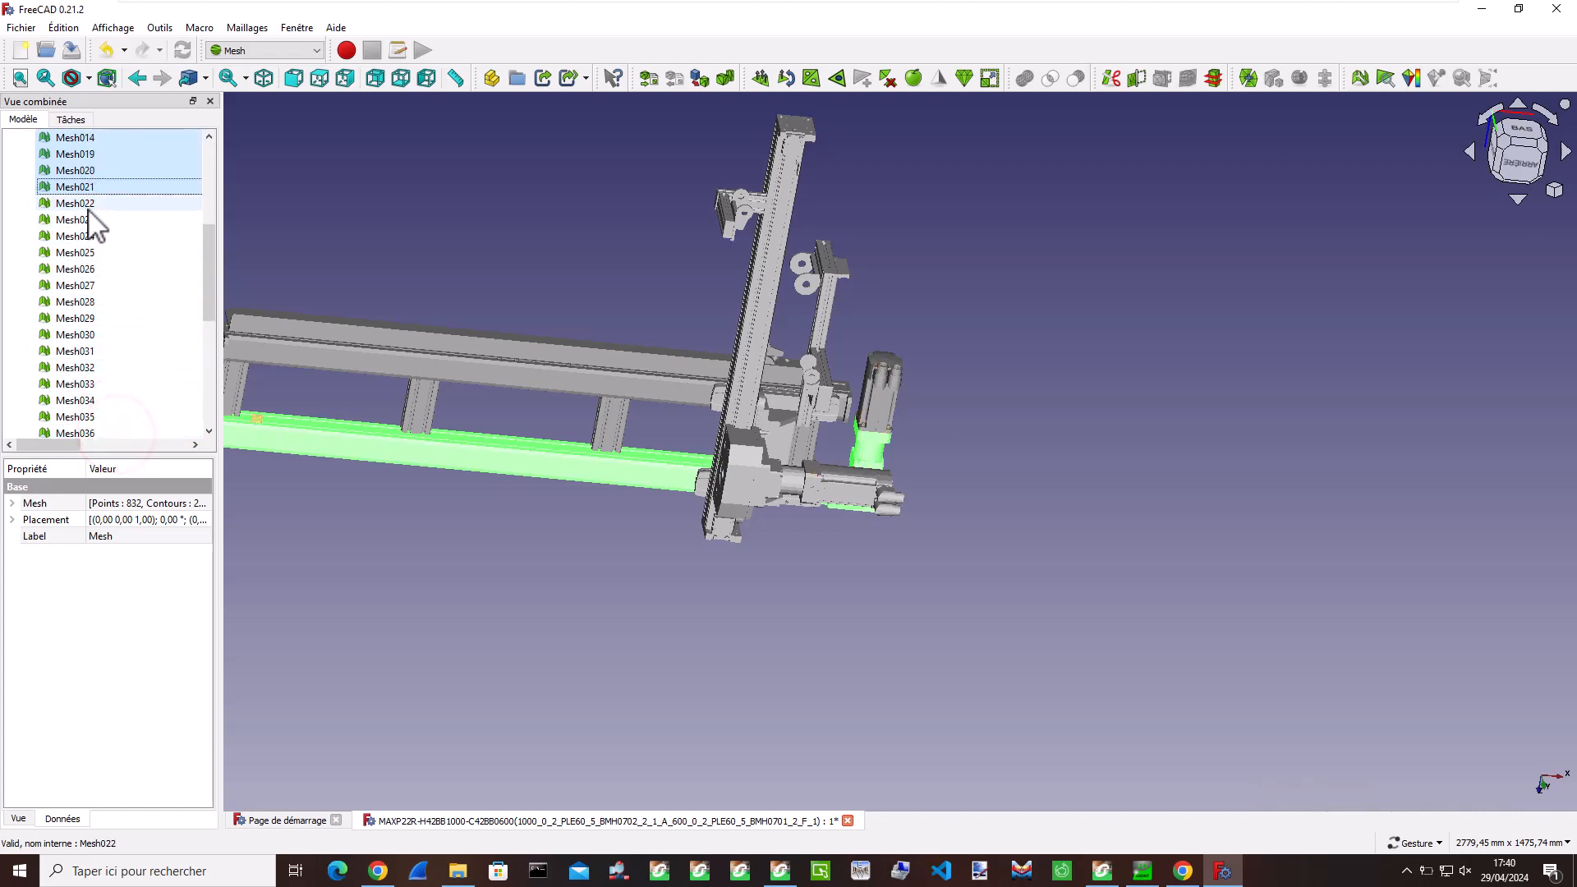
pyautogui.keyDown('ctrl'); pyautogui.click(86, 203); pyautogui.keyUp('ctrl')
pyautogui.keyDown('ctrl'); pyautogui.click(88, 220); pyautogui.keyUp('ctrl')
pyautogui.keyDown('ctrl'); pyautogui.click(97, 236); pyautogui.keyUp('ctrl')
pyautogui.keyDown('ctrl'); pyautogui.click(100, 252); pyautogui.keyUp('ctrl')
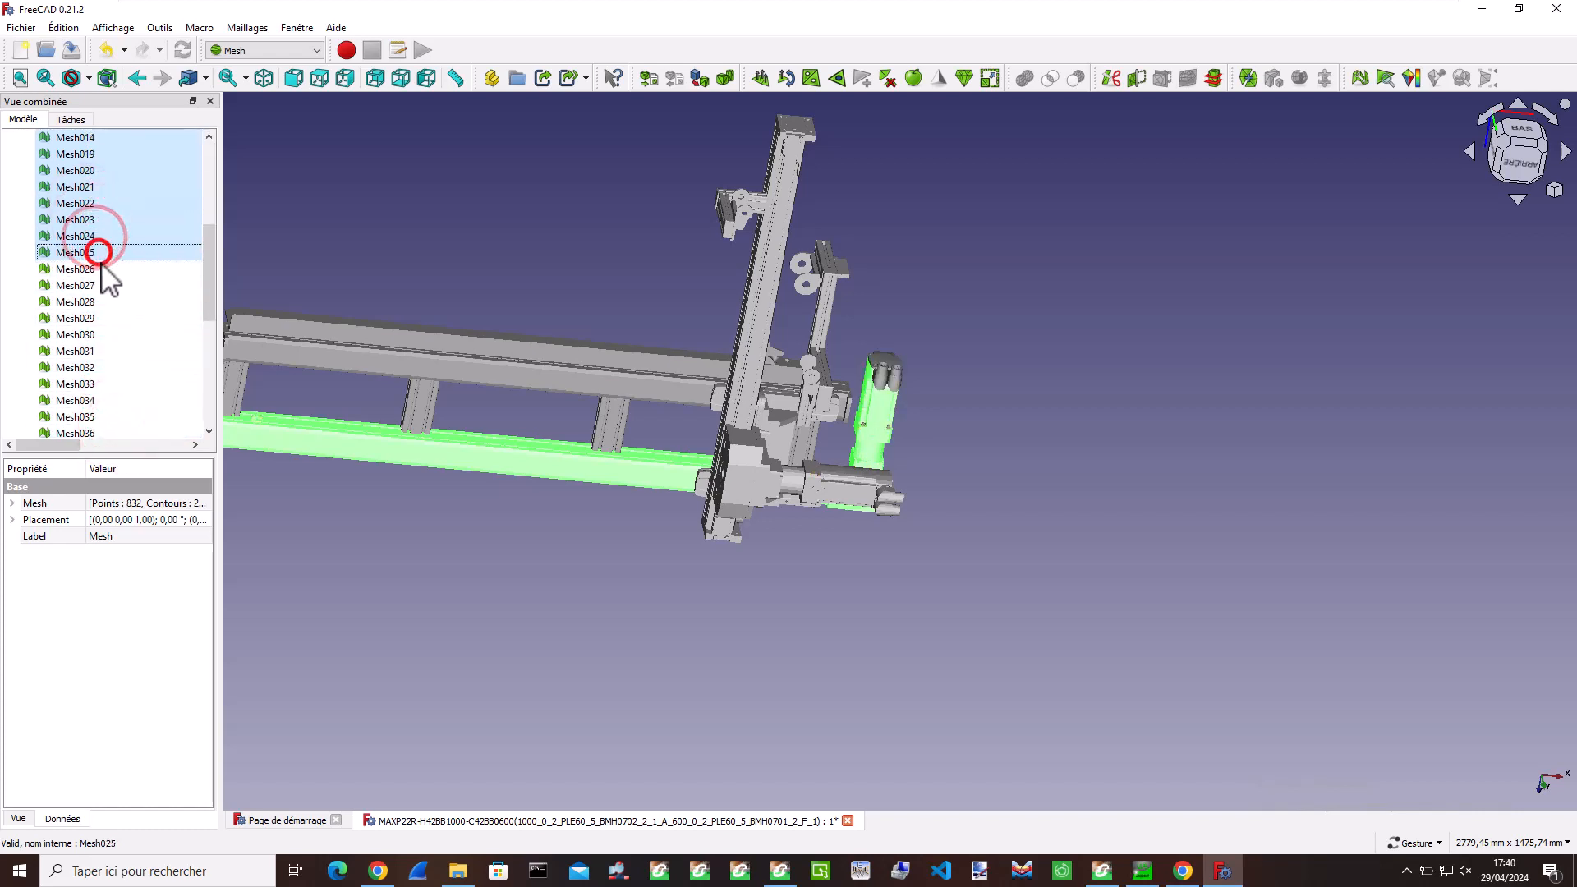
# - Add the remaining motor parts and the frame's vertical posts, Mesh026 through Mesh036, to the selection
pyautogui.keyDown('ctrl'); pyautogui.click(101, 269); pyautogui.keyUp('ctrl')
pyautogui.keyDown('ctrl'); pyautogui.click(100, 286); pyautogui.keyUp('ctrl')
pyautogui.keyDown('ctrl'); pyautogui.click(101, 302); pyautogui.keyUp('ctrl')
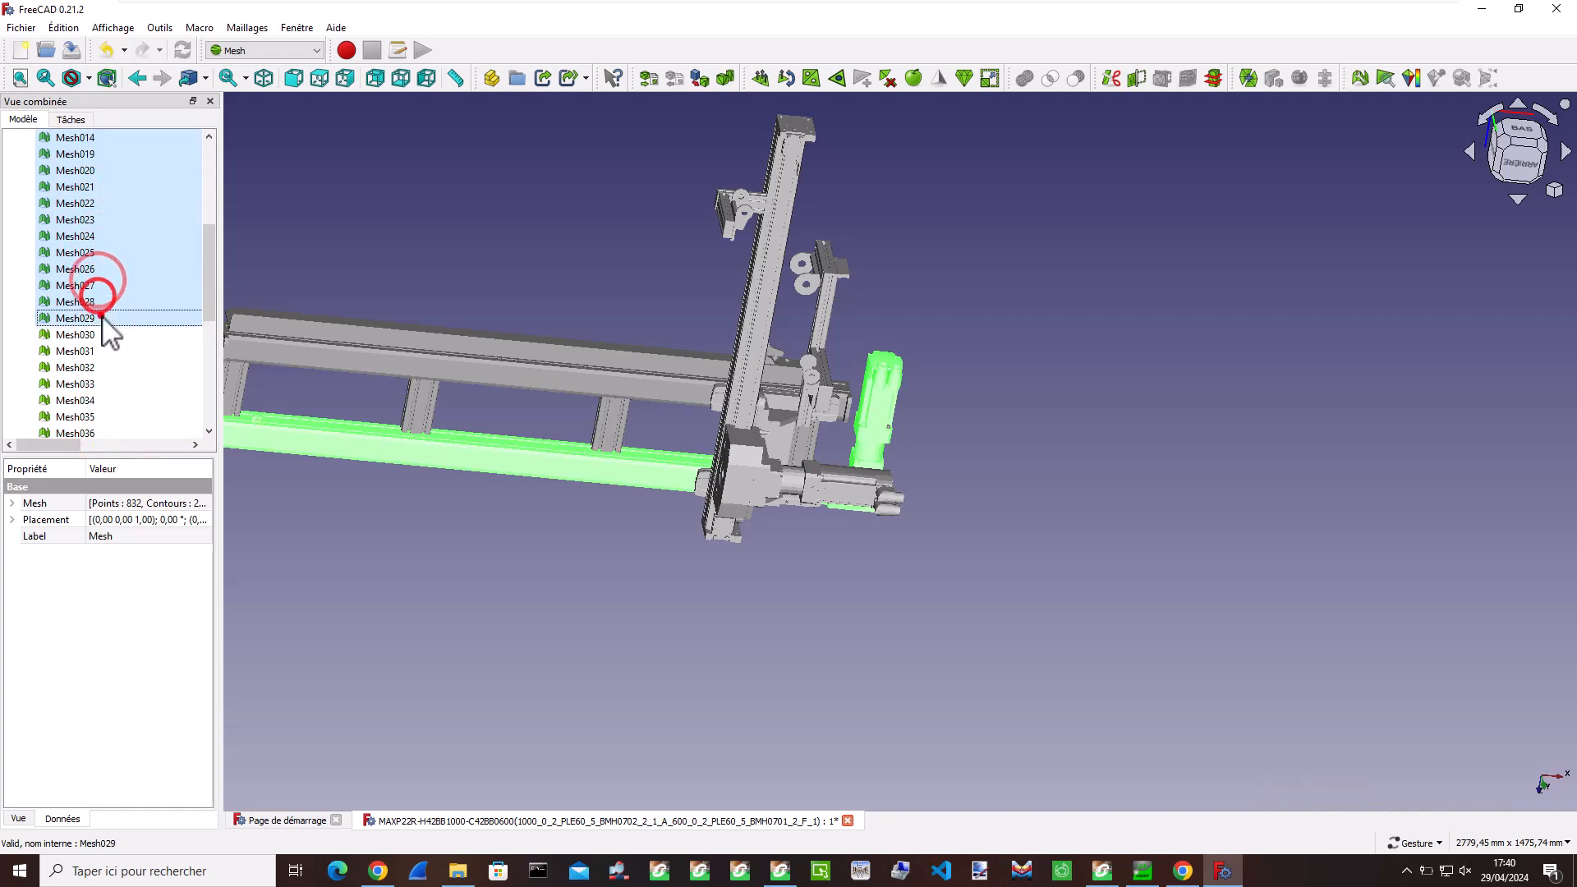
pyautogui.keyDown('ctrl'); pyautogui.click(103, 318); pyautogui.keyUp('ctrl')
pyautogui.keyDown('ctrl'); pyautogui.click(103, 334); pyautogui.keyUp('ctrl')
pyautogui.keyDown('ctrl'); pyautogui.click(105, 351); pyautogui.keyUp('ctrl')
pyautogui.keyDown('ctrl'); pyautogui.click(107, 367); pyautogui.keyUp('ctrl')
pyautogui.keyDown('ctrl'); pyautogui.click(109, 384); pyautogui.keyUp('ctrl')
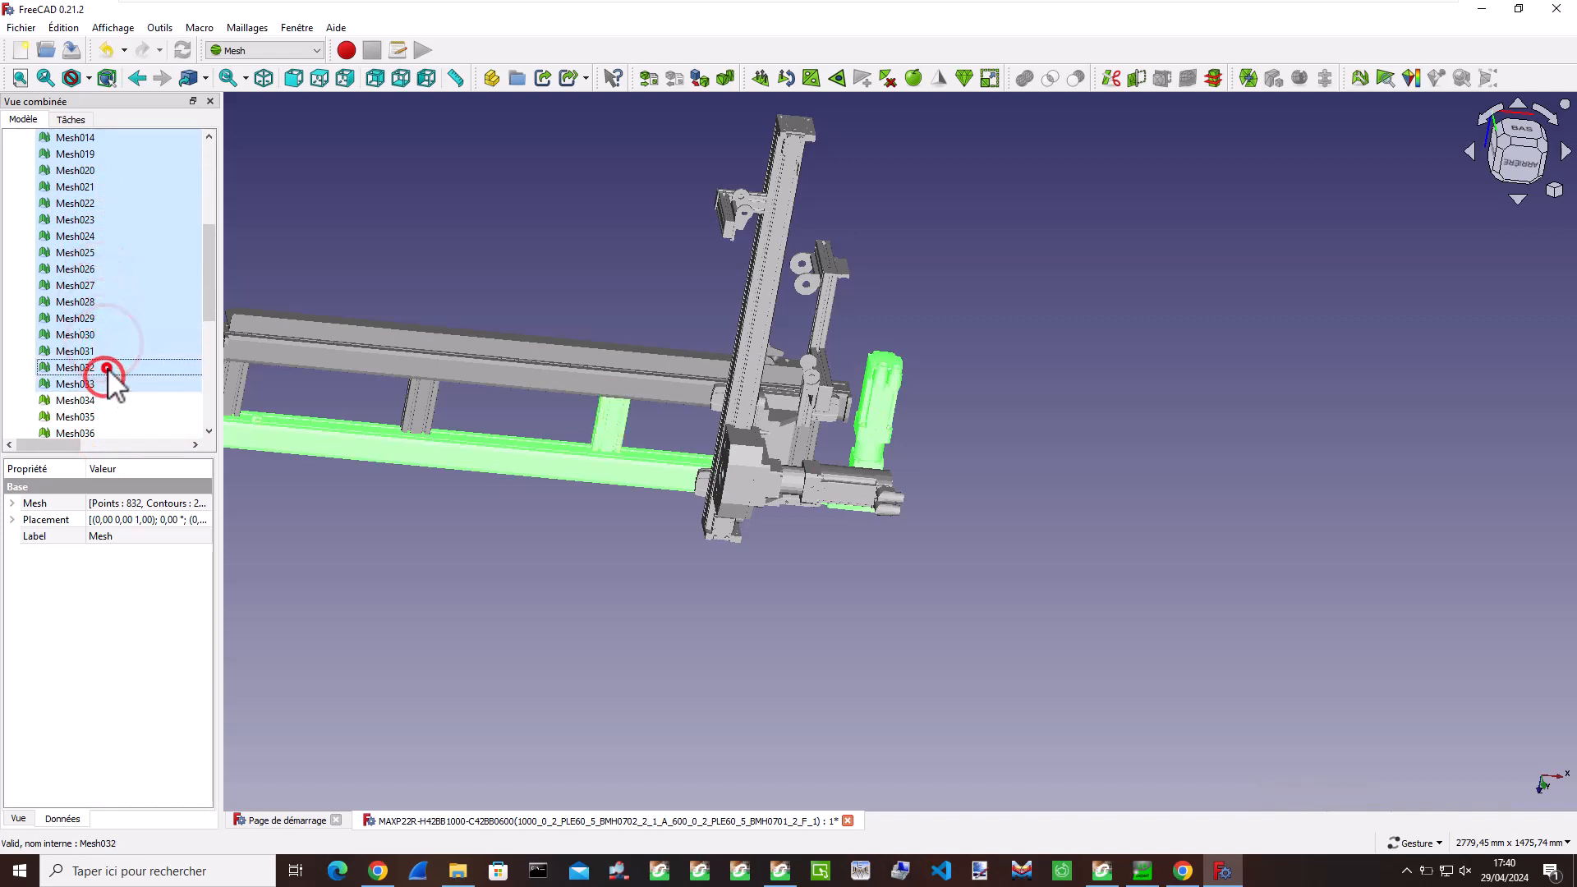
pyautogui.keyDown('ctrl'); pyautogui.click(111, 400); pyautogui.keyUp('ctrl')
pyautogui.keyDown('ctrl'); pyautogui.click(115, 417); pyautogui.keyUp('ctrl')
pyautogui.scroll(-3, 102, 386)
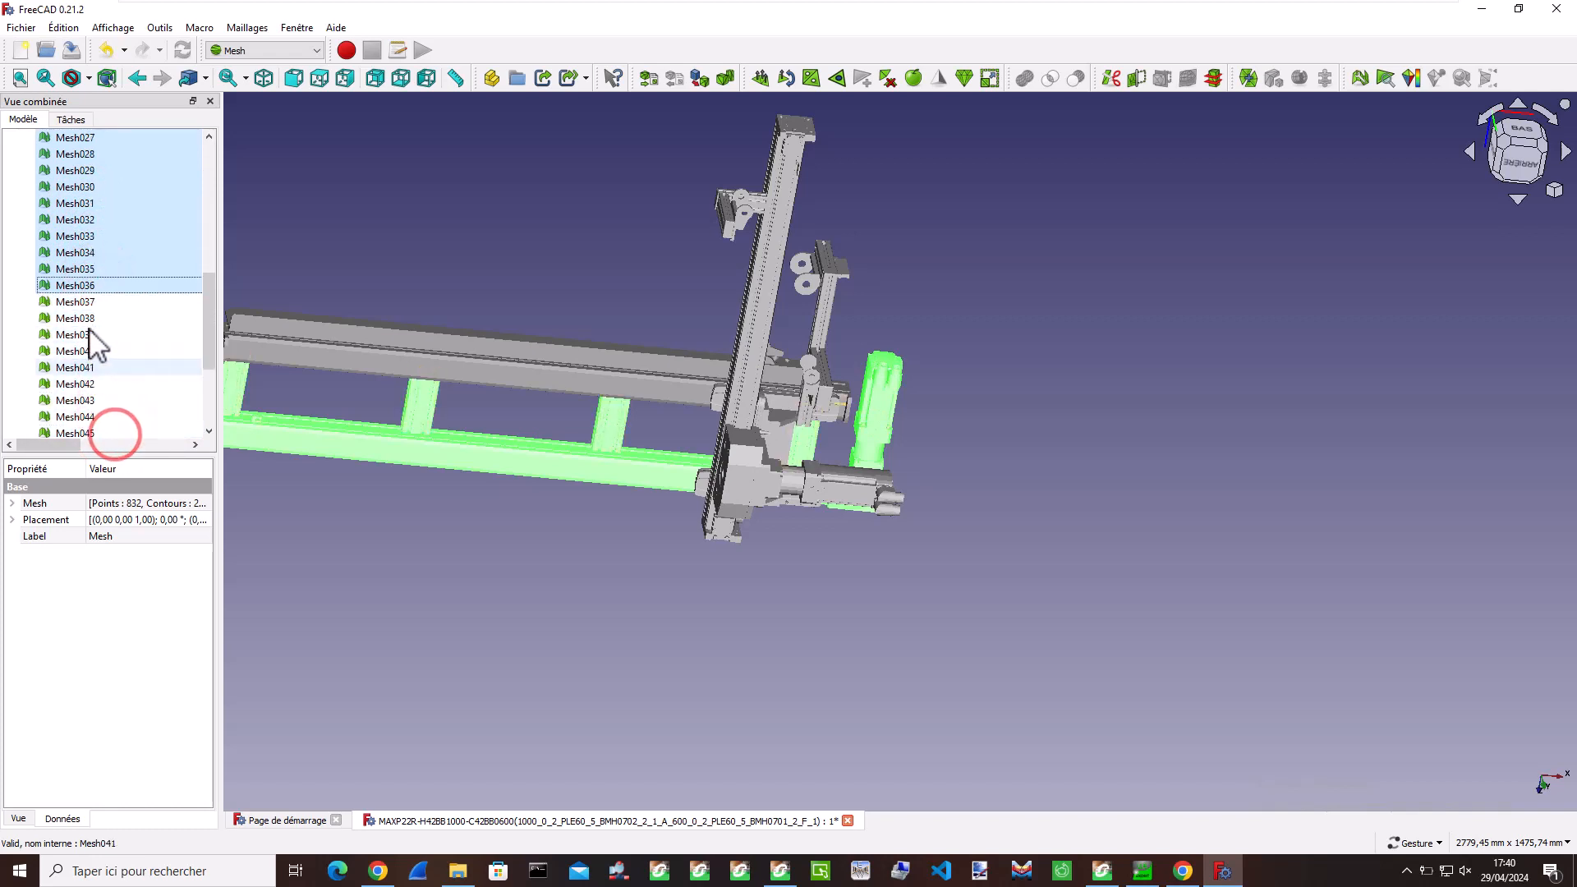
# - Add the upper rail meshes, Mesh037 through Mesh045, to the fixed-frame selection
pyautogui.keyDown('ctrl'); pyautogui.click(89, 285); pyautogui.keyUp('ctrl')
pyautogui.keyDown('ctrl'); pyautogui.click(83, 301); pyautogui.keyUp('ctrl')
pyautogui.keyDown('ctrl'); pyautogui.click(86, 319); pyautogui.keyUp('ctrl')
pyautogui.keyDown('ctrl'); pyautogui.click(91, 335); pyautogui.keyUp('ctrl')
pyautogui.keyDown('ctrl'); pyautogui.click(94, 352); pyautogui.keyUp('ctrl')
pyautogui.keyDown('ctrl'); pyautogui.click(96, 368); pyautogui.keyUp('ctrl')
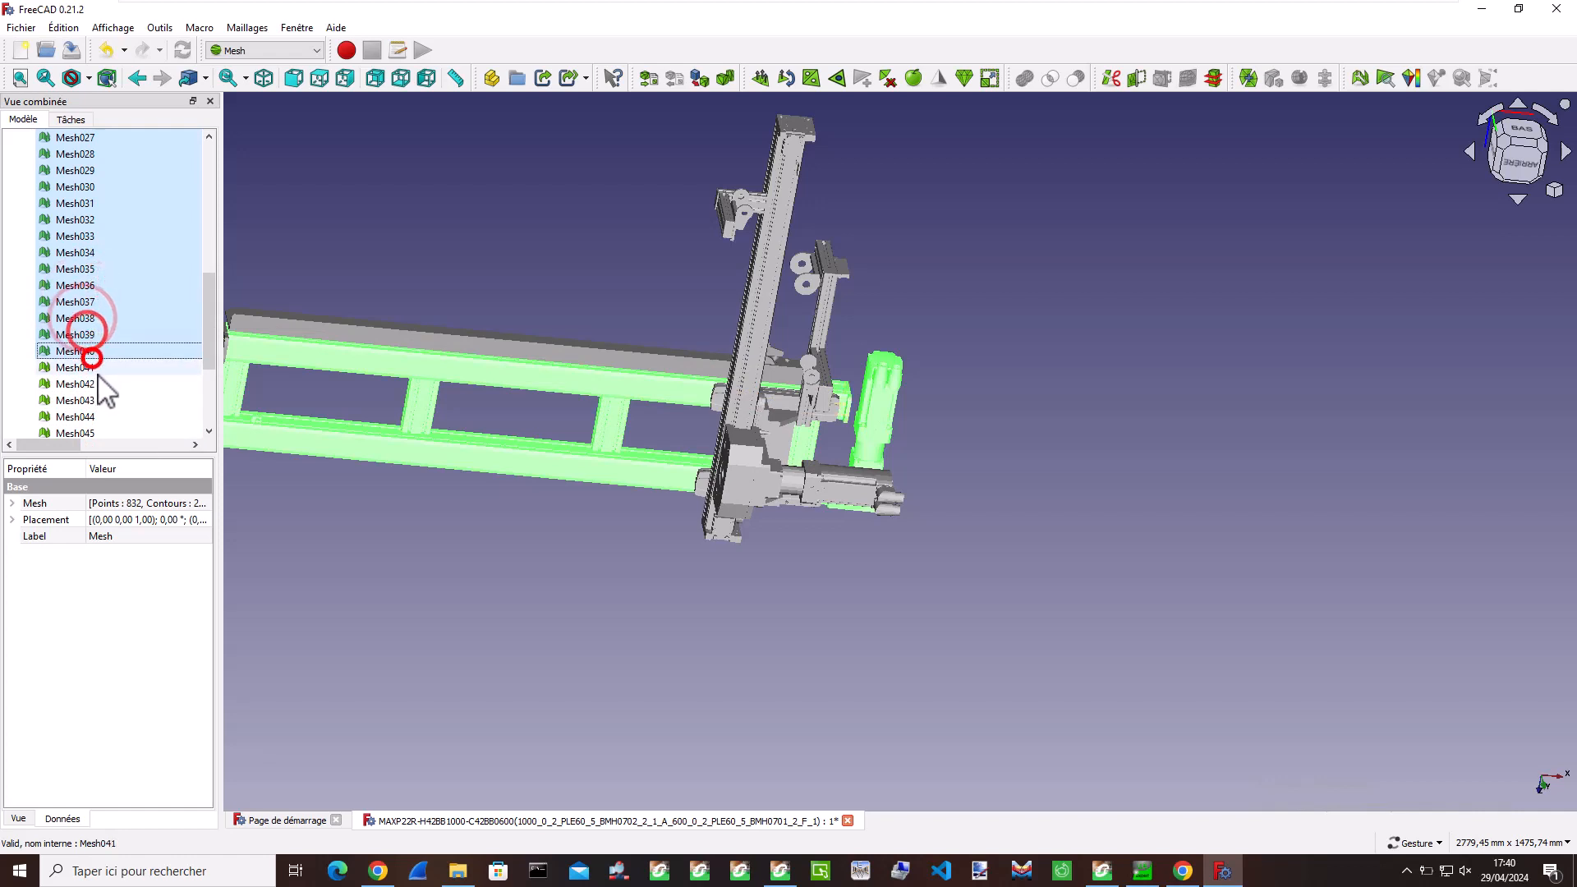
pyautogui.keyDown('ctrl'); pyautogui.click(97, 384); pyautogui.keyUp('ctrl')
pyautogui.keyDown('ctrl'); pyautogui.click(97, 410); pyautogui.keyUp('ctrl')
pyautogui.keyDown('ctrl'); pyautogui.click(99, 433); pyautogui.keyUp('ctrl')
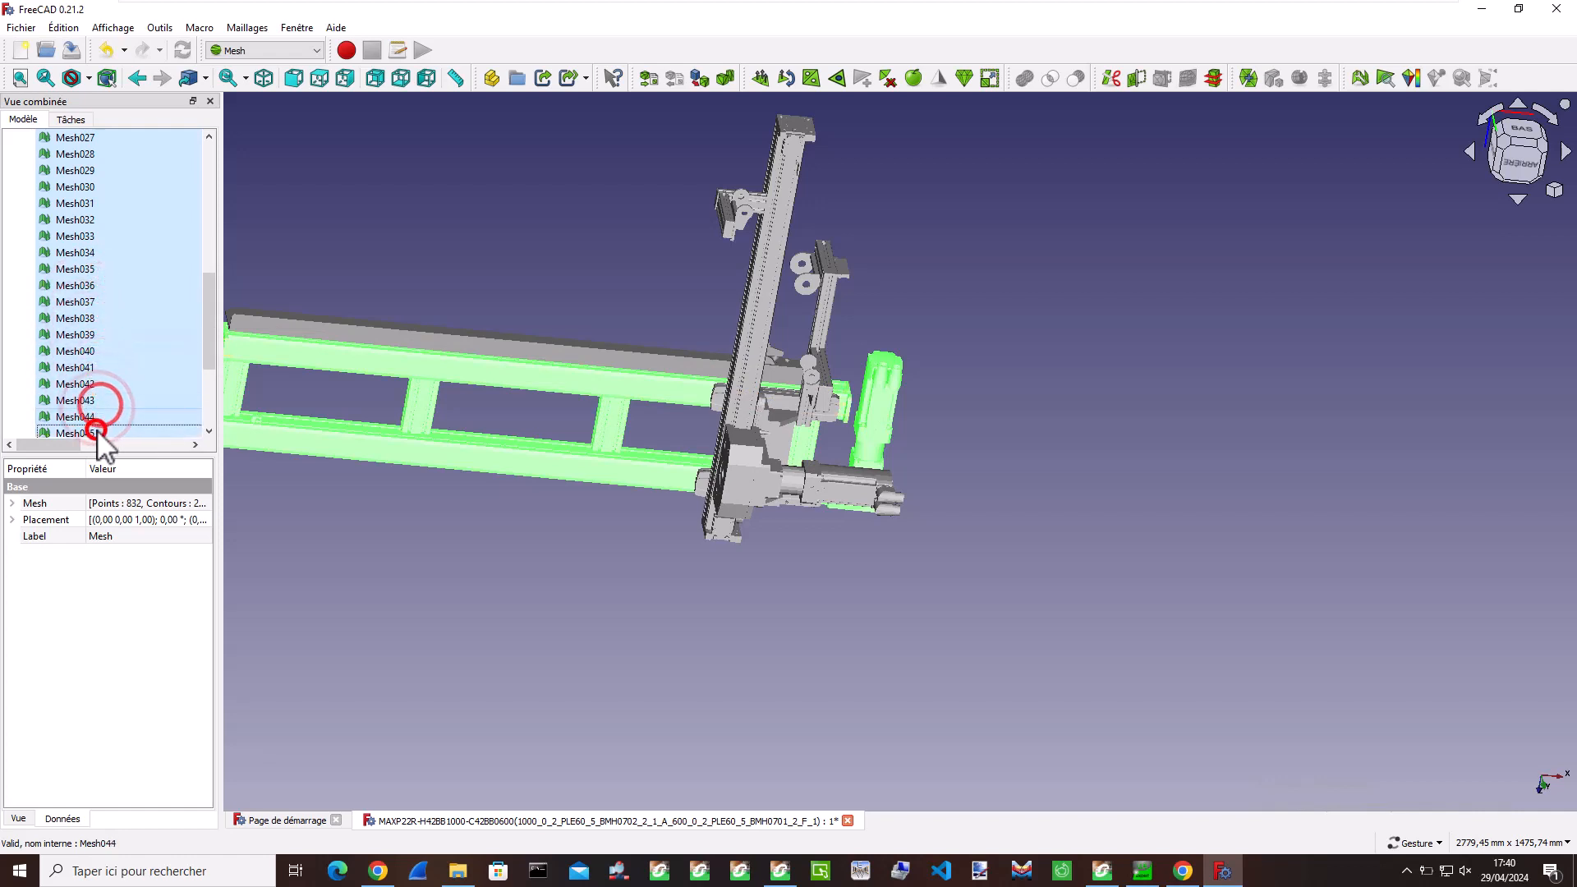
# - Add Mesh046, Mesh047 and Mesh051 through Mesh055 to the selection and merge the fixed-frame meshes into one
pyautogui.scroll(-4, 100, 370)
pyautogui.keyDown('ctrl'); pyautogui.click(98, 287); pyautogui.keyUp('ctrl')
pyautogui.keyDown('ctrl'); pyautogui.click(97, 302); pyautogui.keyUp('ctrl')
pyautogui.keyDown('ctrl'); pyautogui.click(99, 318); pyautogui.keyUp('ctrl')
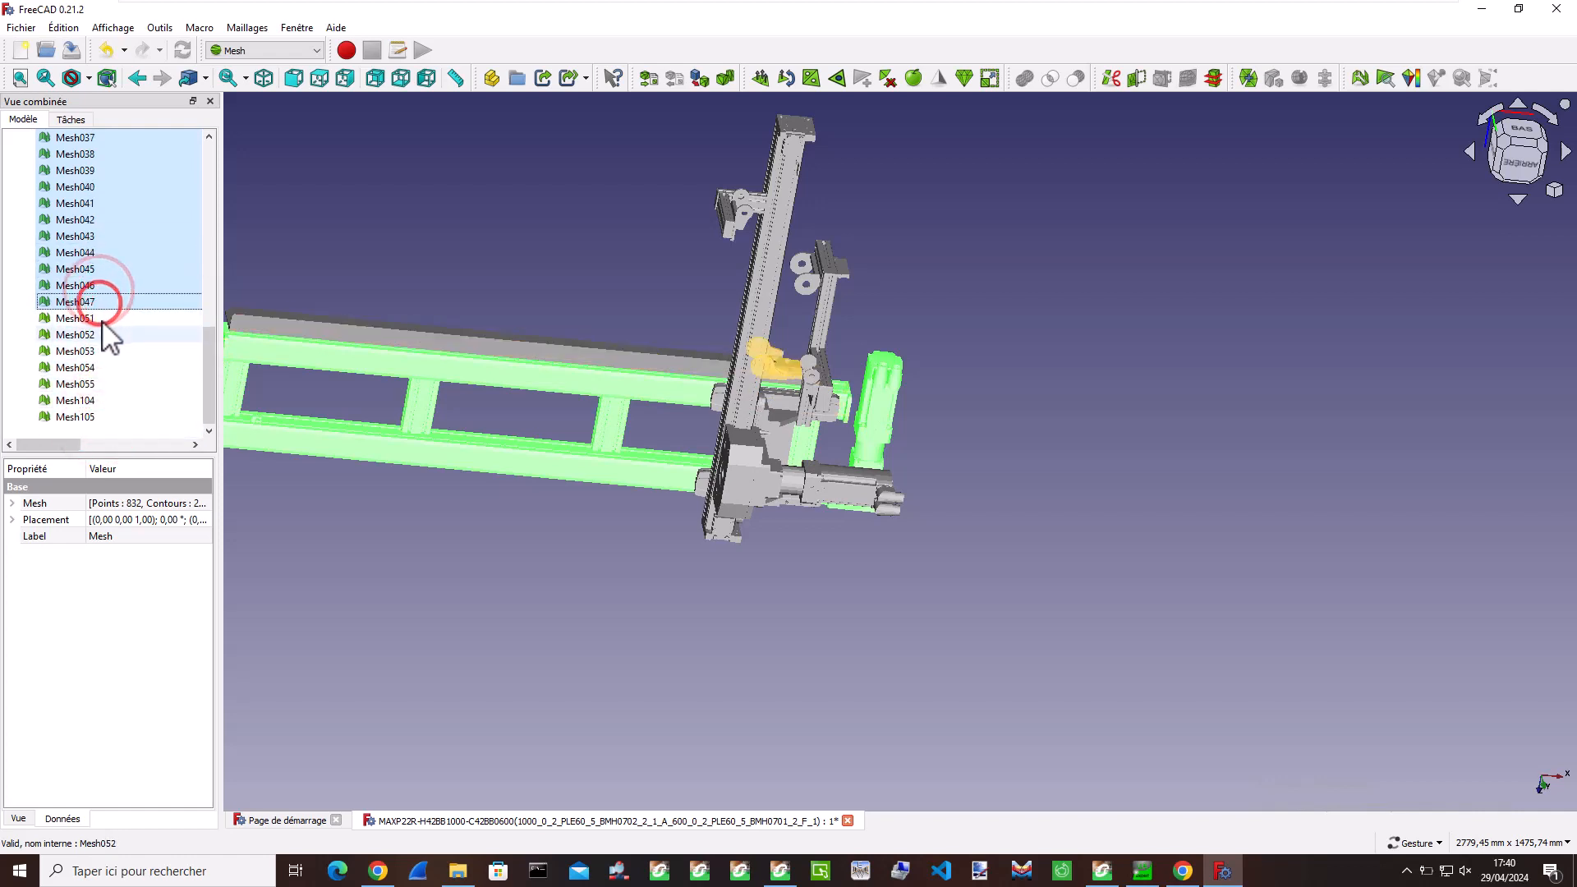
pyautogui.keyDown('ctrl'); pyautogui.click(101, 334); pyautogui.keyUp('ctrl')
pyautogui.keyDown('ctrl'); pyautogui.click(104, 351); pyautogui.keyUp('ctrl')
pyautogui.keyDown('ctrl'); pyautogui.click(107, 367); pyautogui.keyUp('ctrl')
pyautogui.keyDown('ctrl'); pyautogui.click(109, 384); pyautogui.keyUp('ctrl')
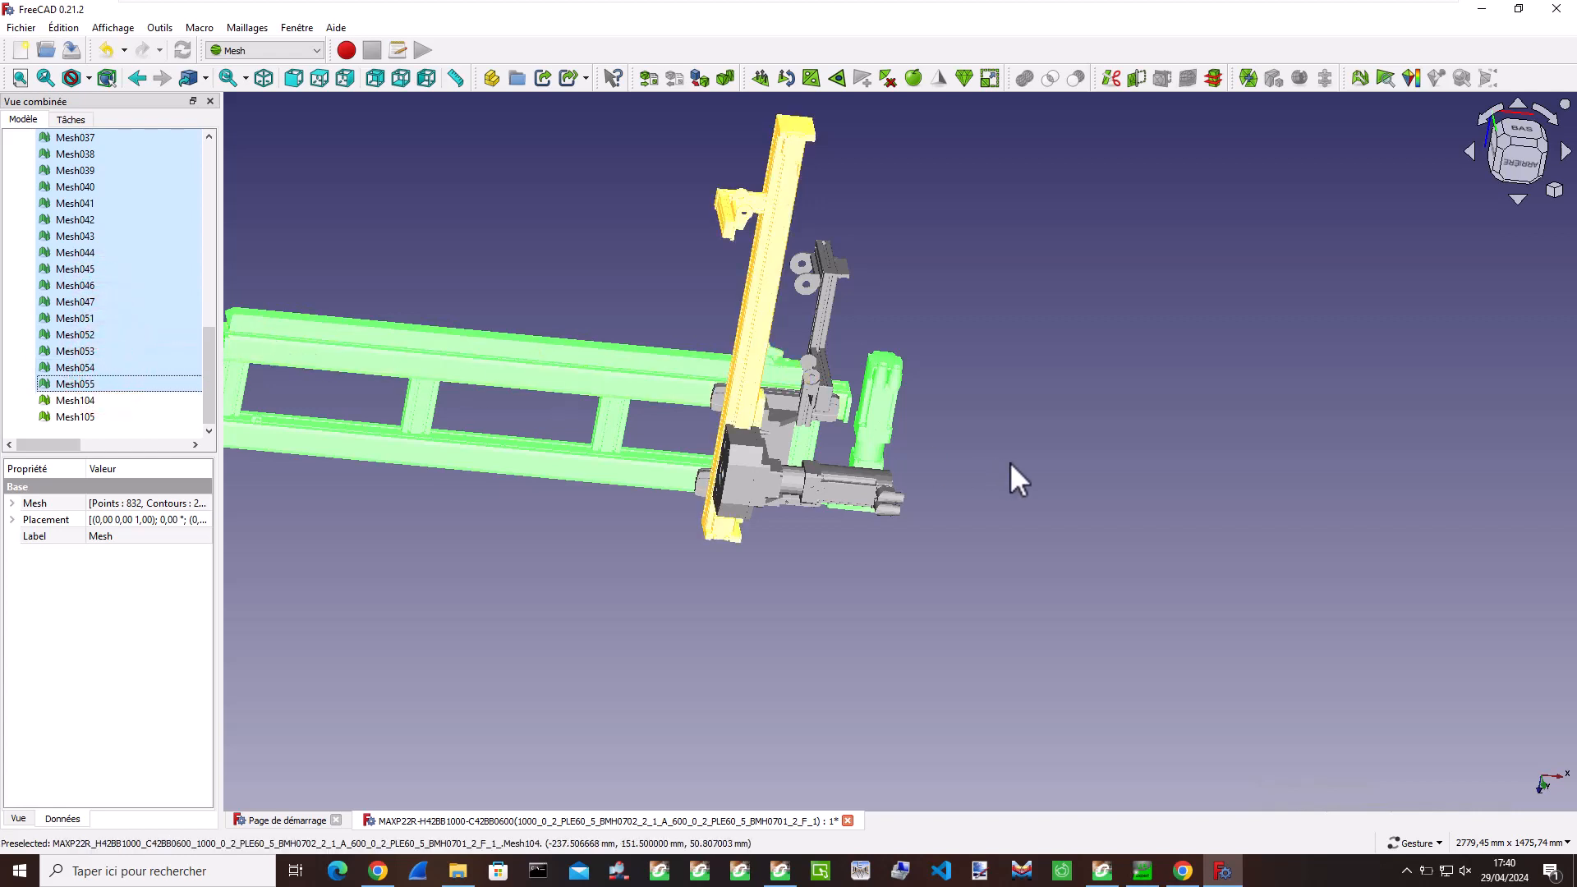
pyautogui.moveTo(1010, 462); pyautogui.dragTo(1106, 278)
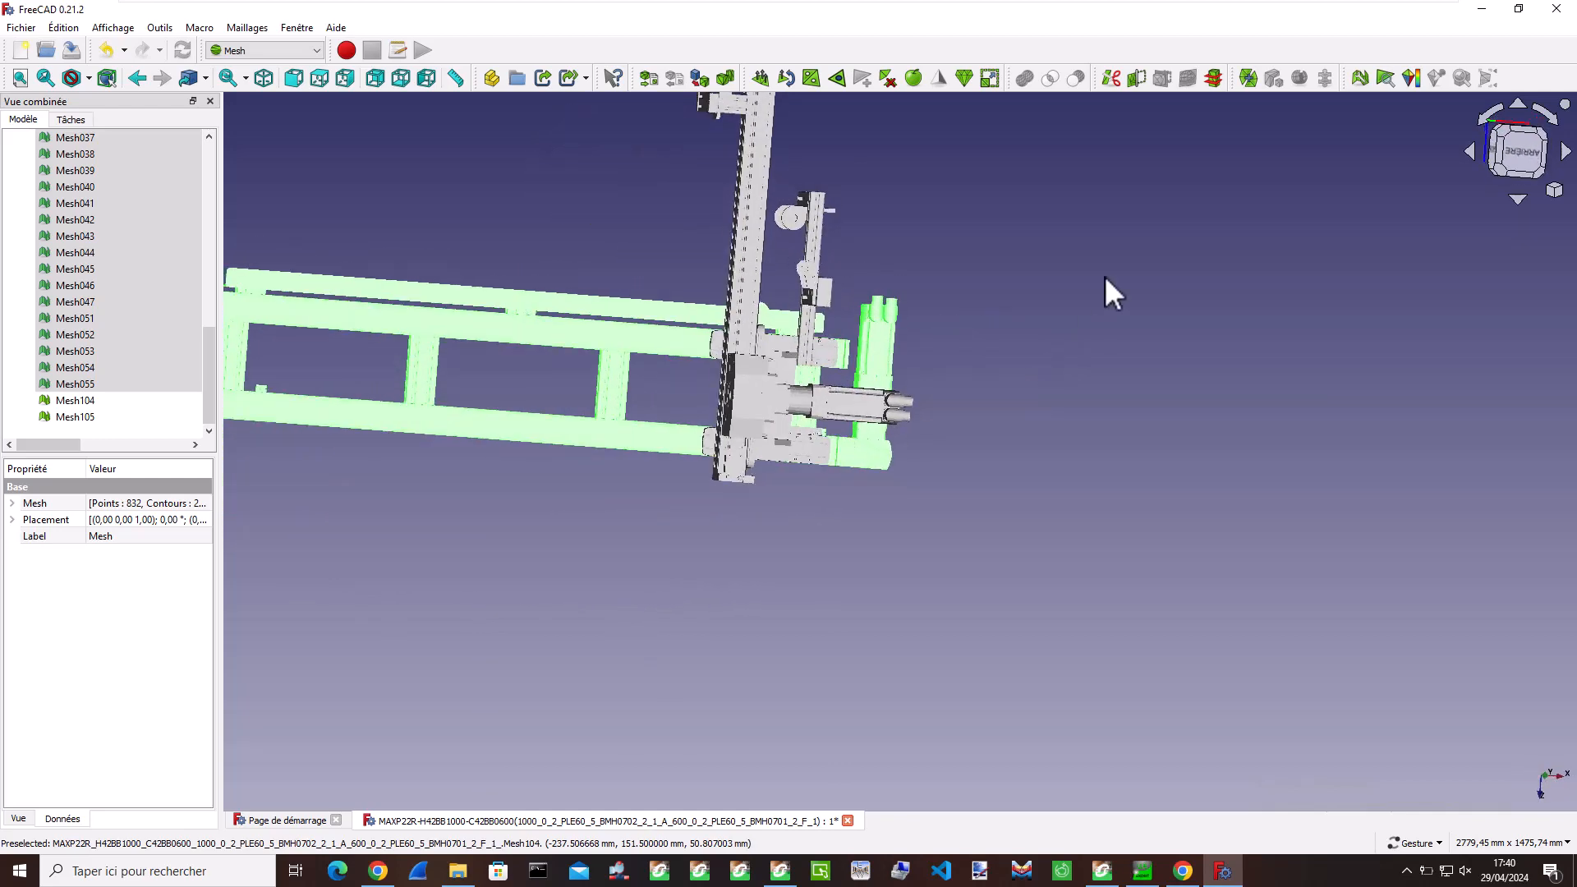
pyautogui.click(1249, 79)
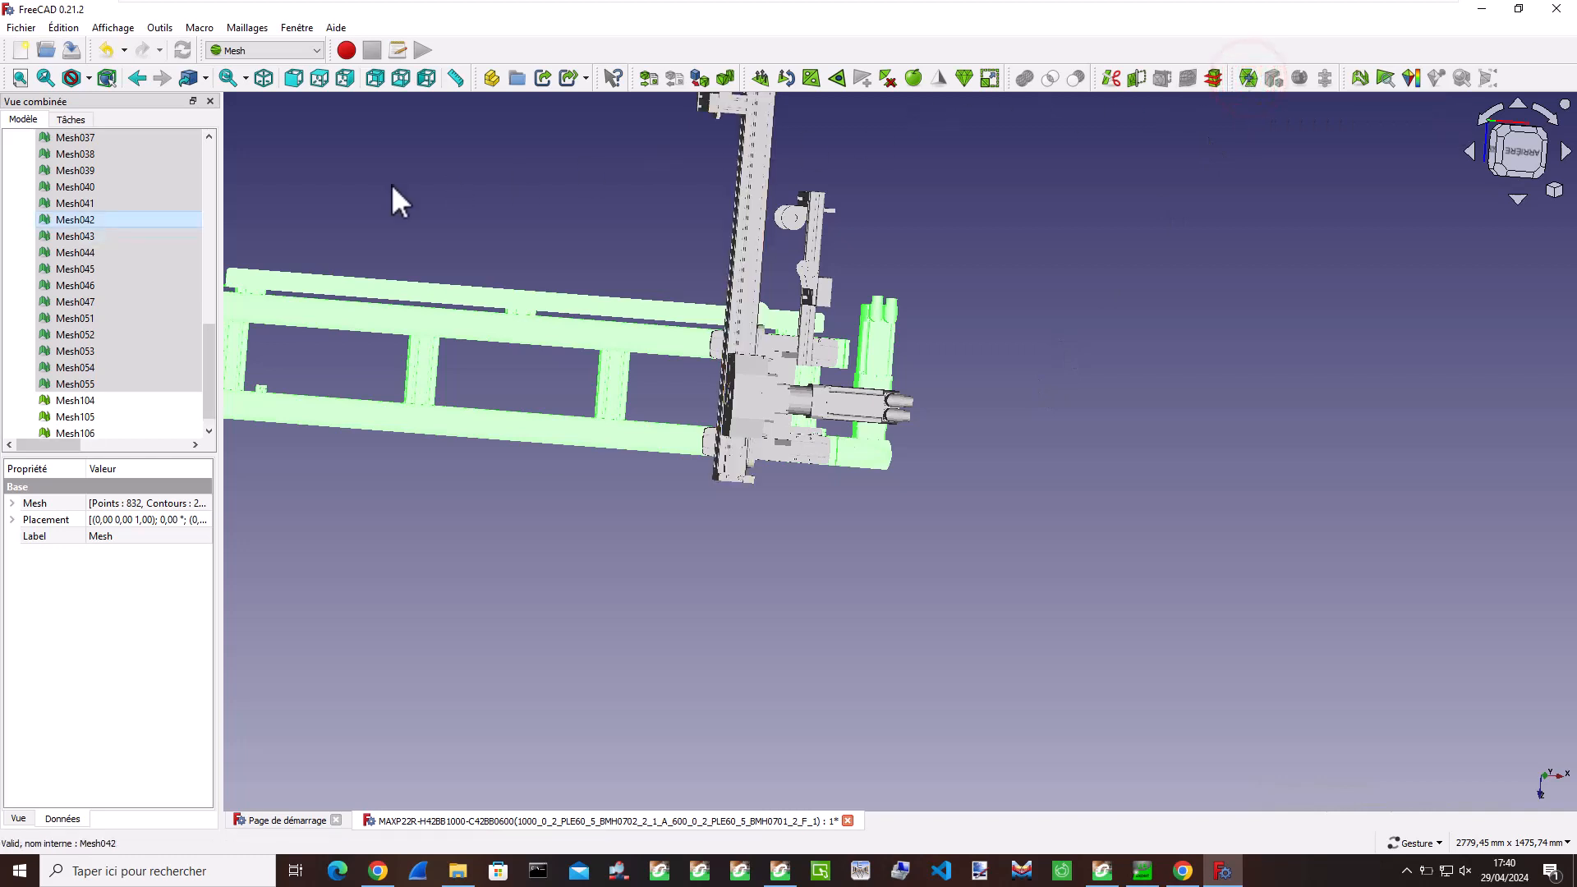
# - Delete the selected source meshes of the fixed frame, Mesh through Mesh055, keeping Mesh104, Mesh105 and Mesh106
pyautogui.rightClick(91, 222)
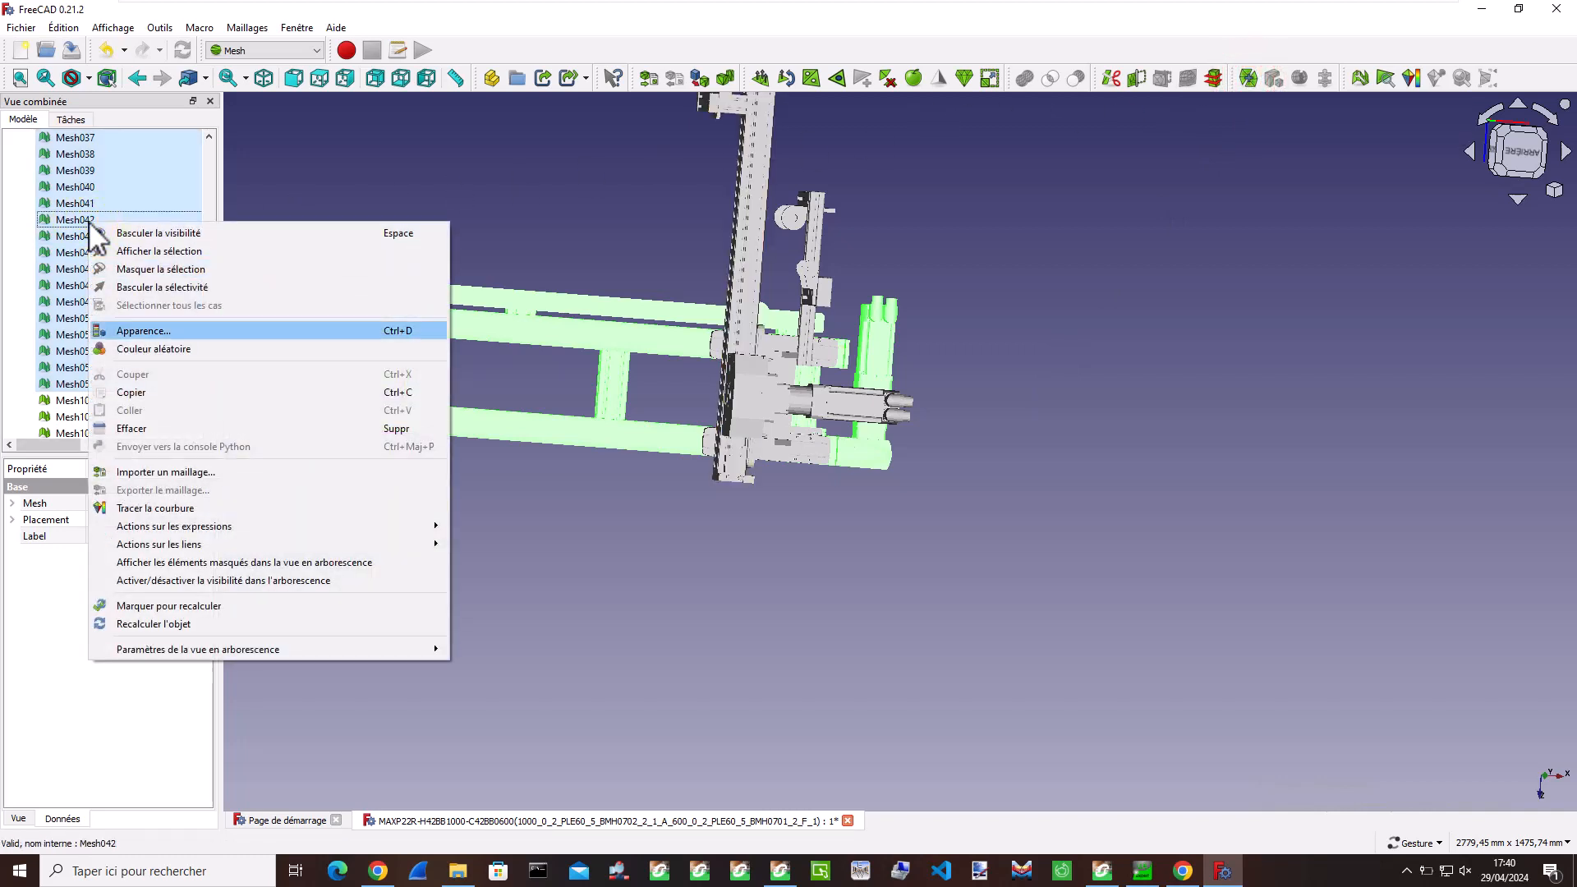
pyautogui.click(144, 431)
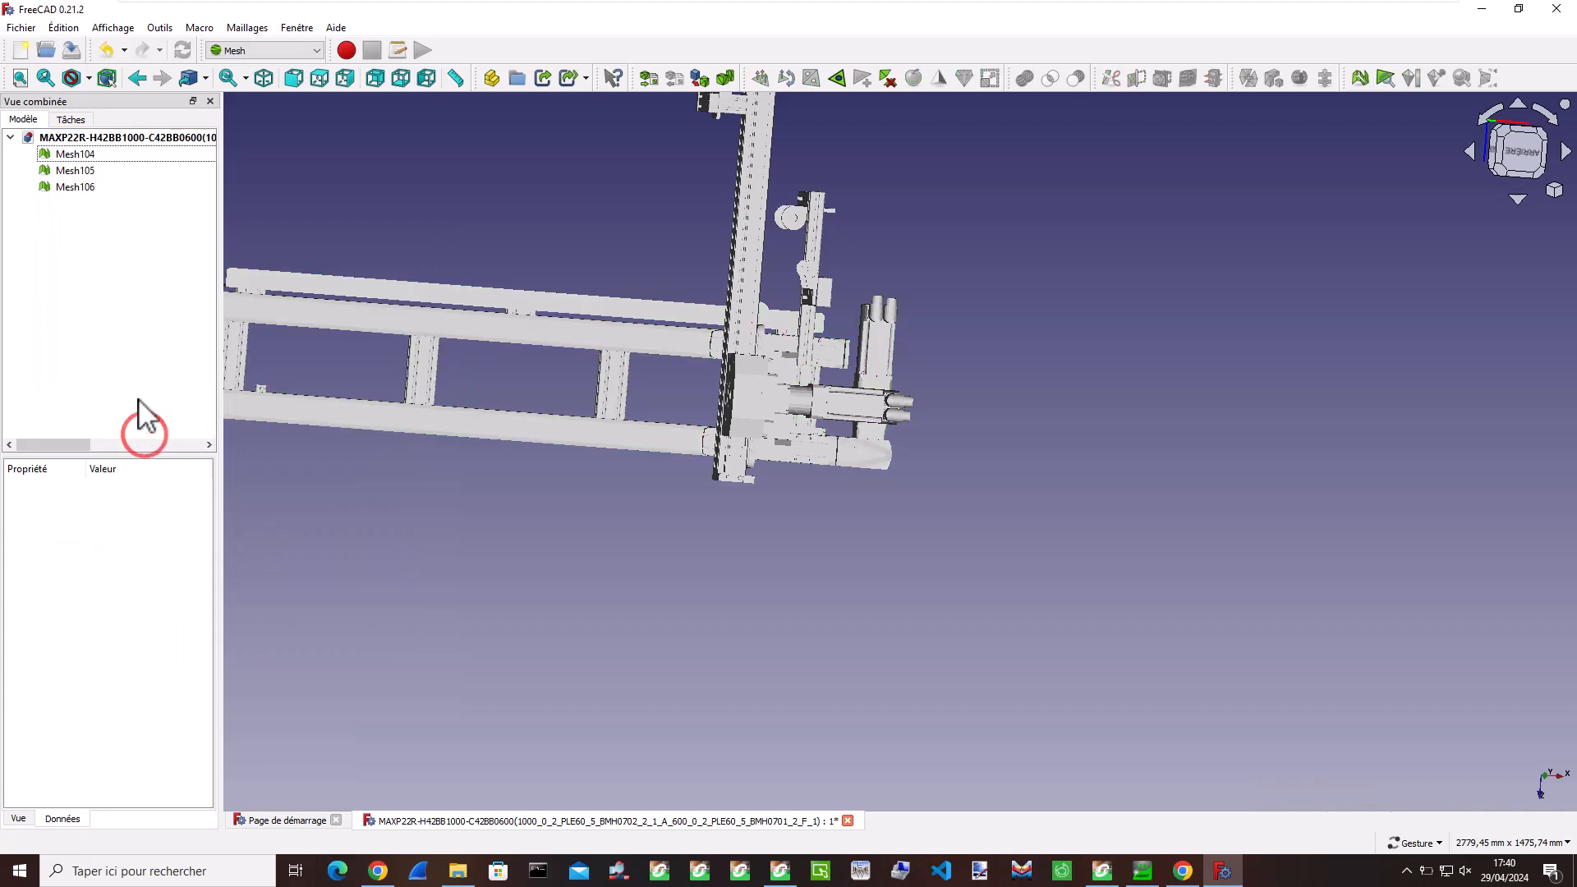
# - Check which gantry parts belong to each of the merged meshes Mesh104, Mesh105 and Mesh106
pyautogui.click(88, 155)
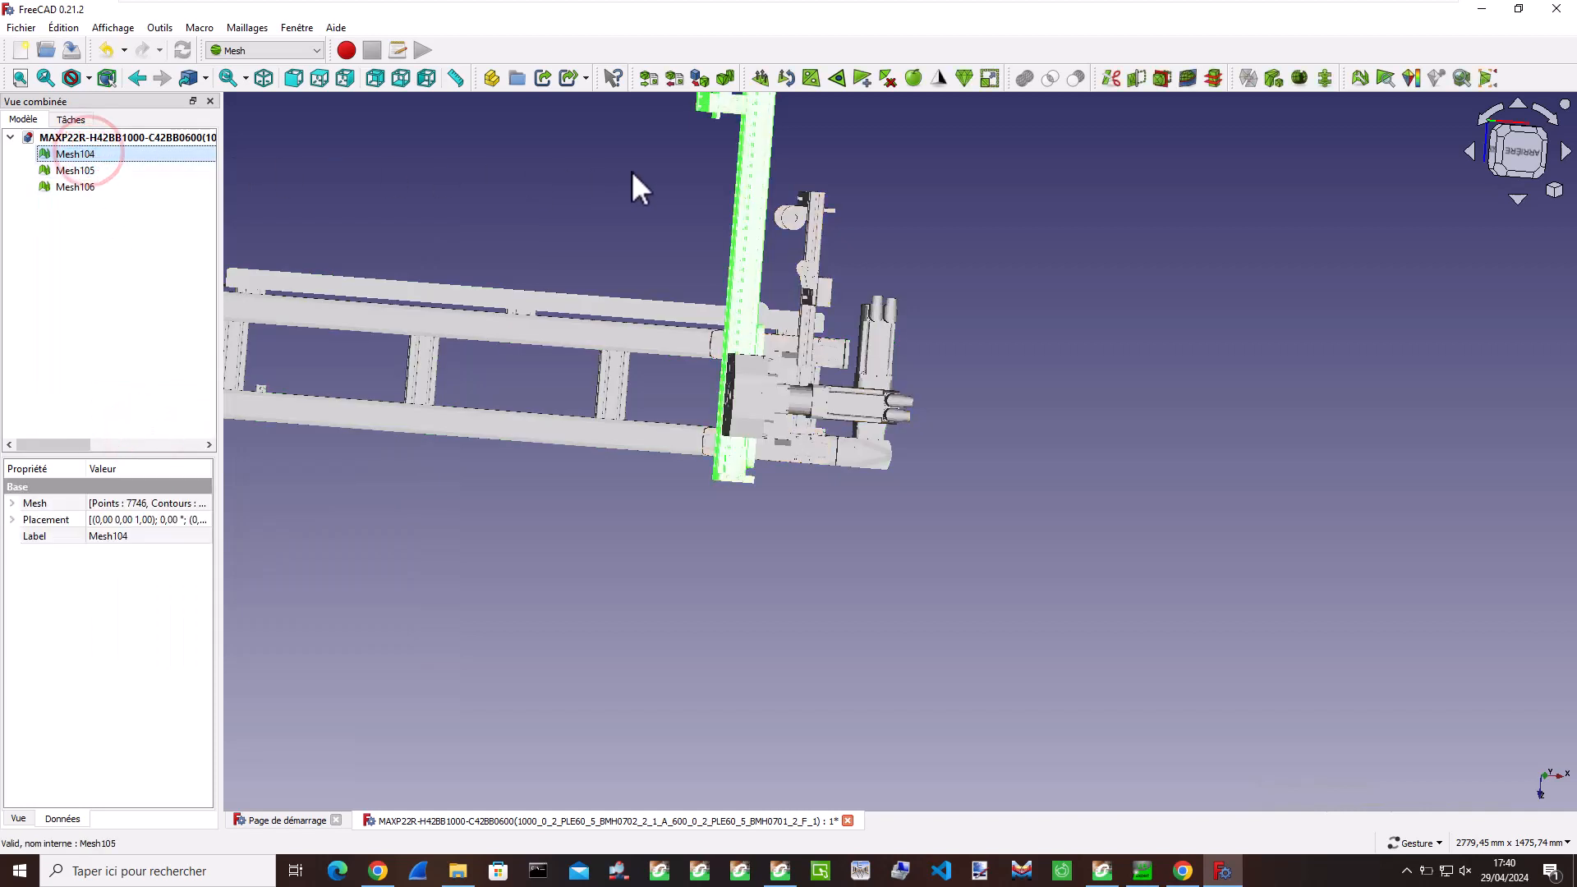
pyautogui.moveTo(645, 164); pyautogui.dragTo(643, 249)
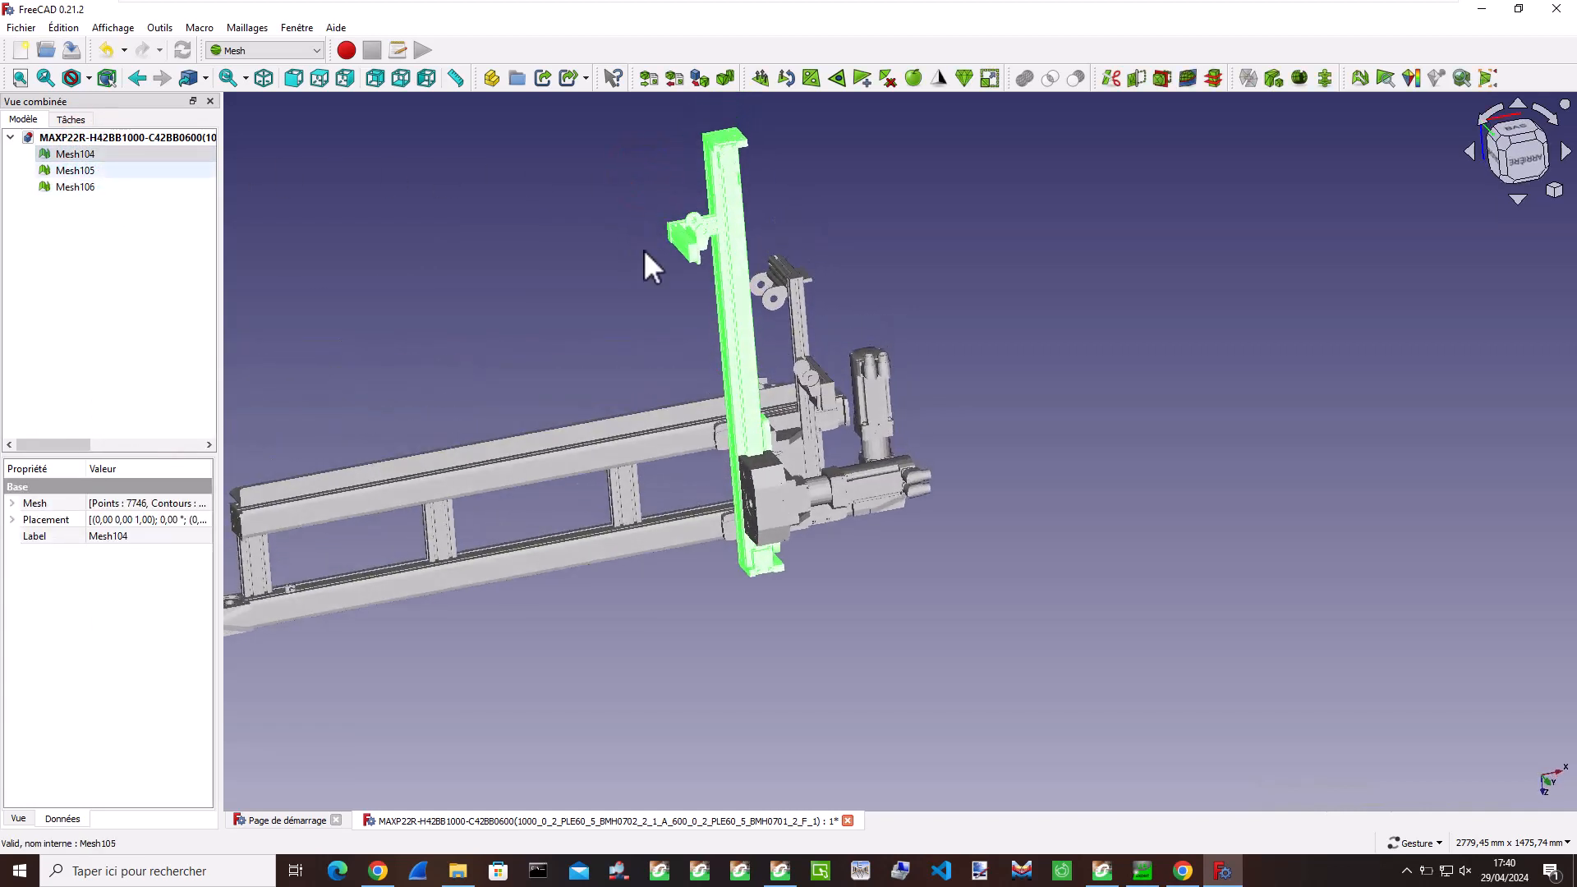
pyautogui.click(82, 171)
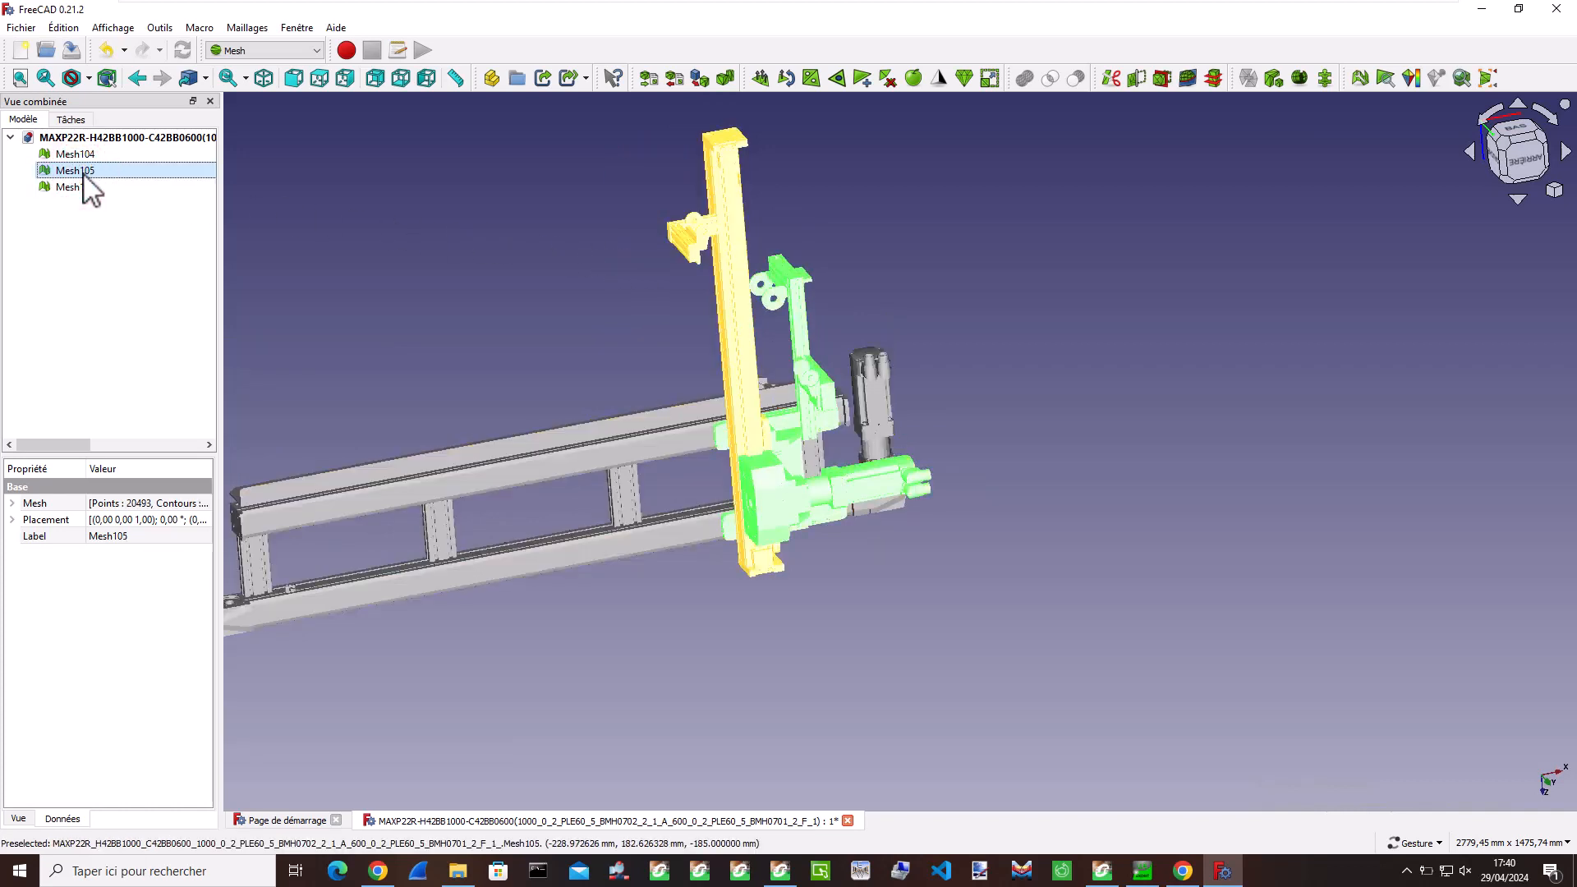
pyautogui.click(128, 188)
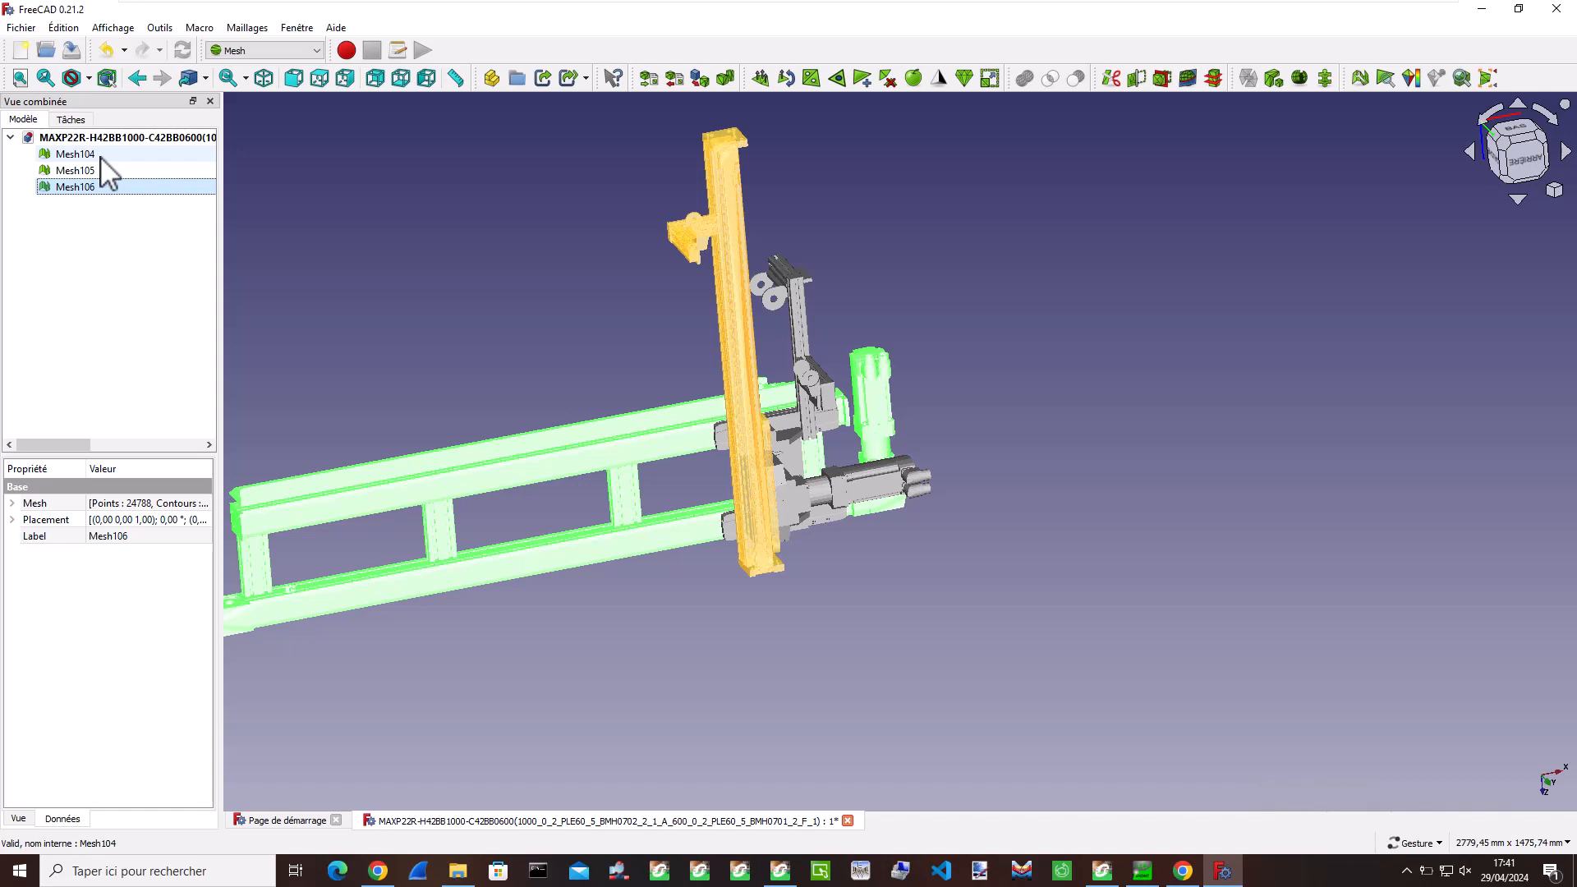
pyautogui.click(92, 156)
pyautogui.click(97, 170)
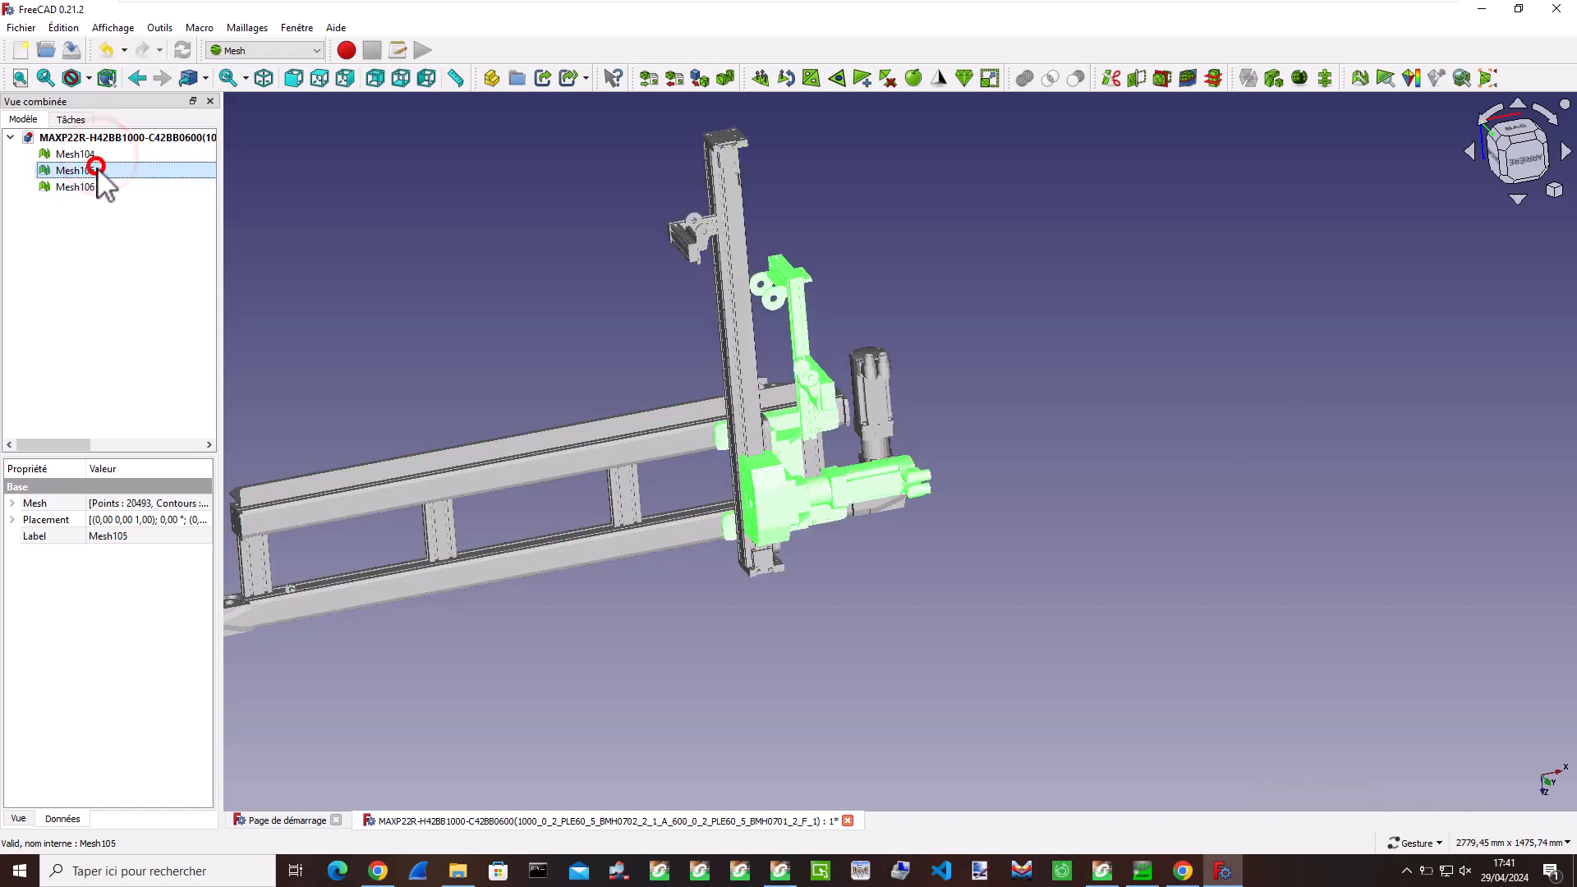
pyautogui.click(101, 195)
pyautogui.click(99, 186)
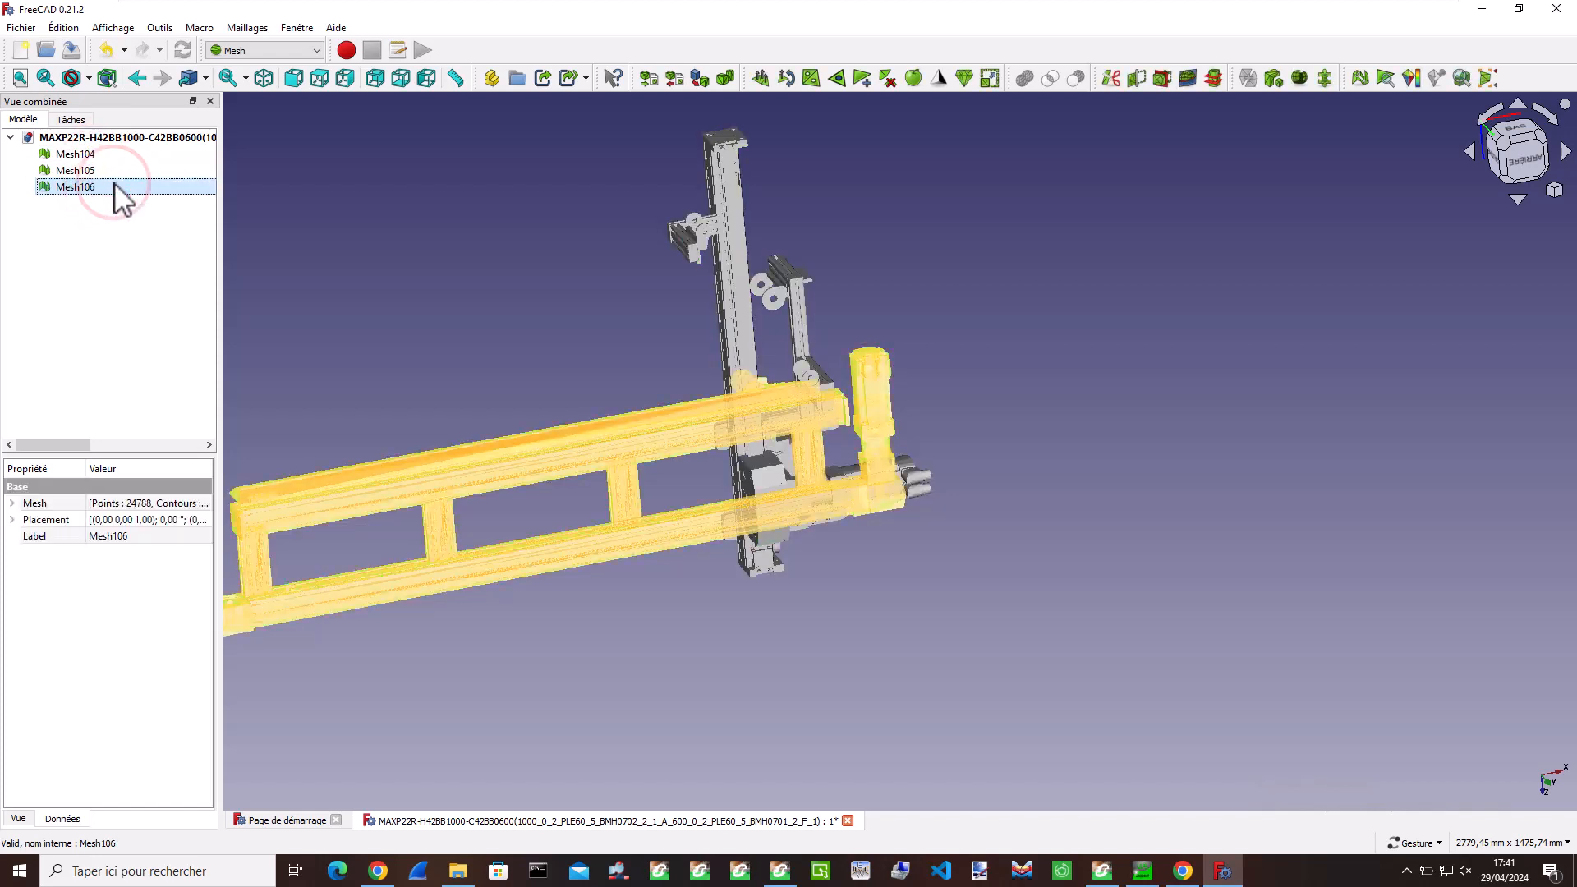
pyautogui.click(518, 170)
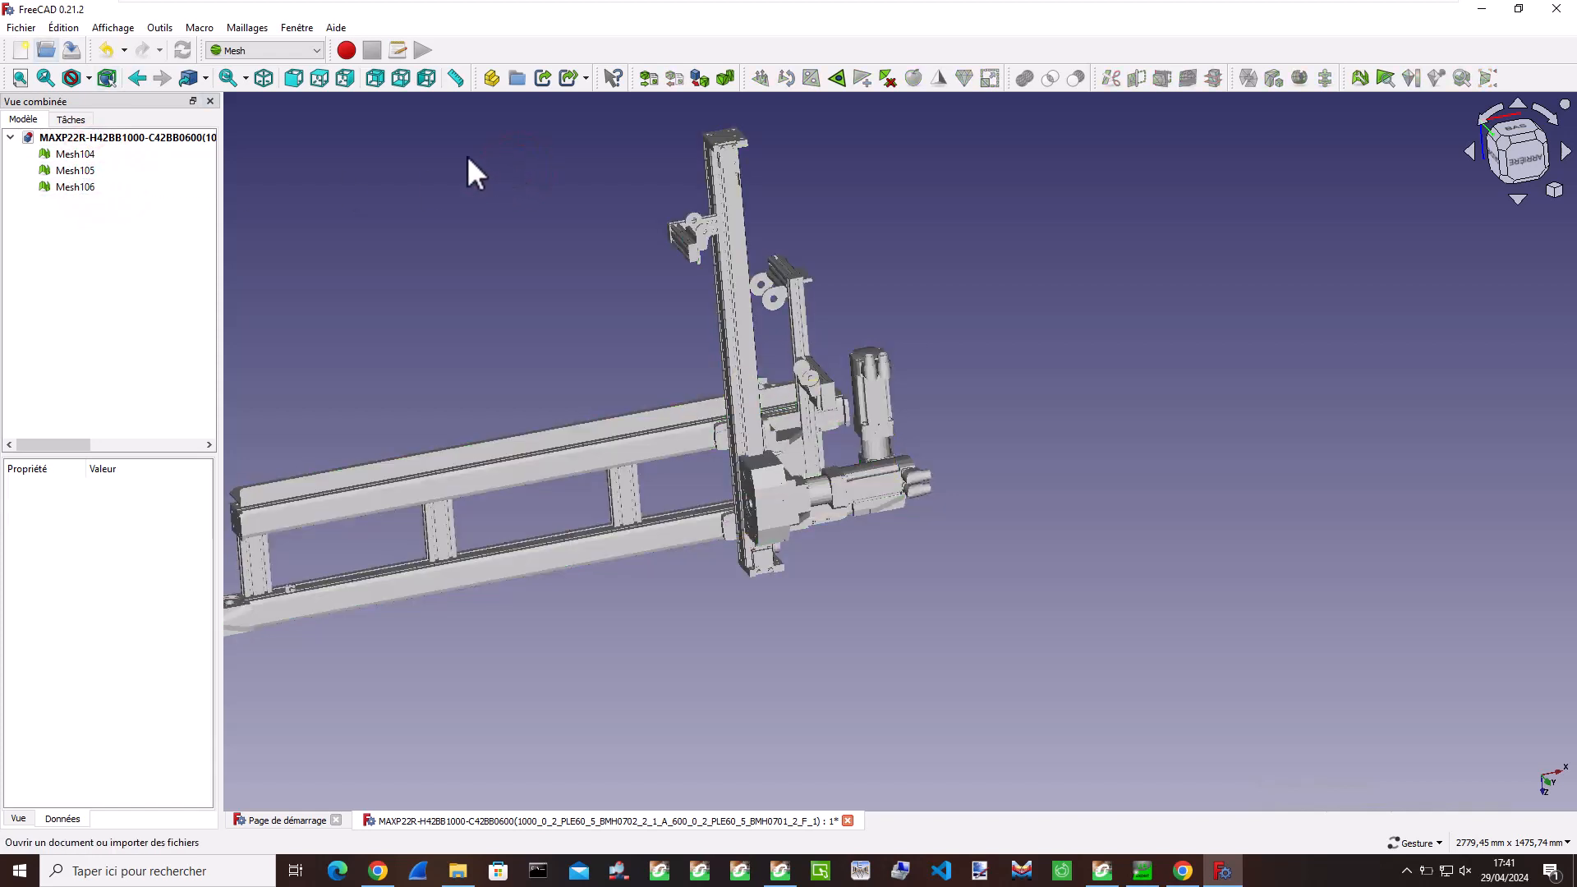
# - Save the document in Téléchargements as a FreeCAD document, reusing the DAE file's name without its .dae extension
pyautogui.click(25, 27)
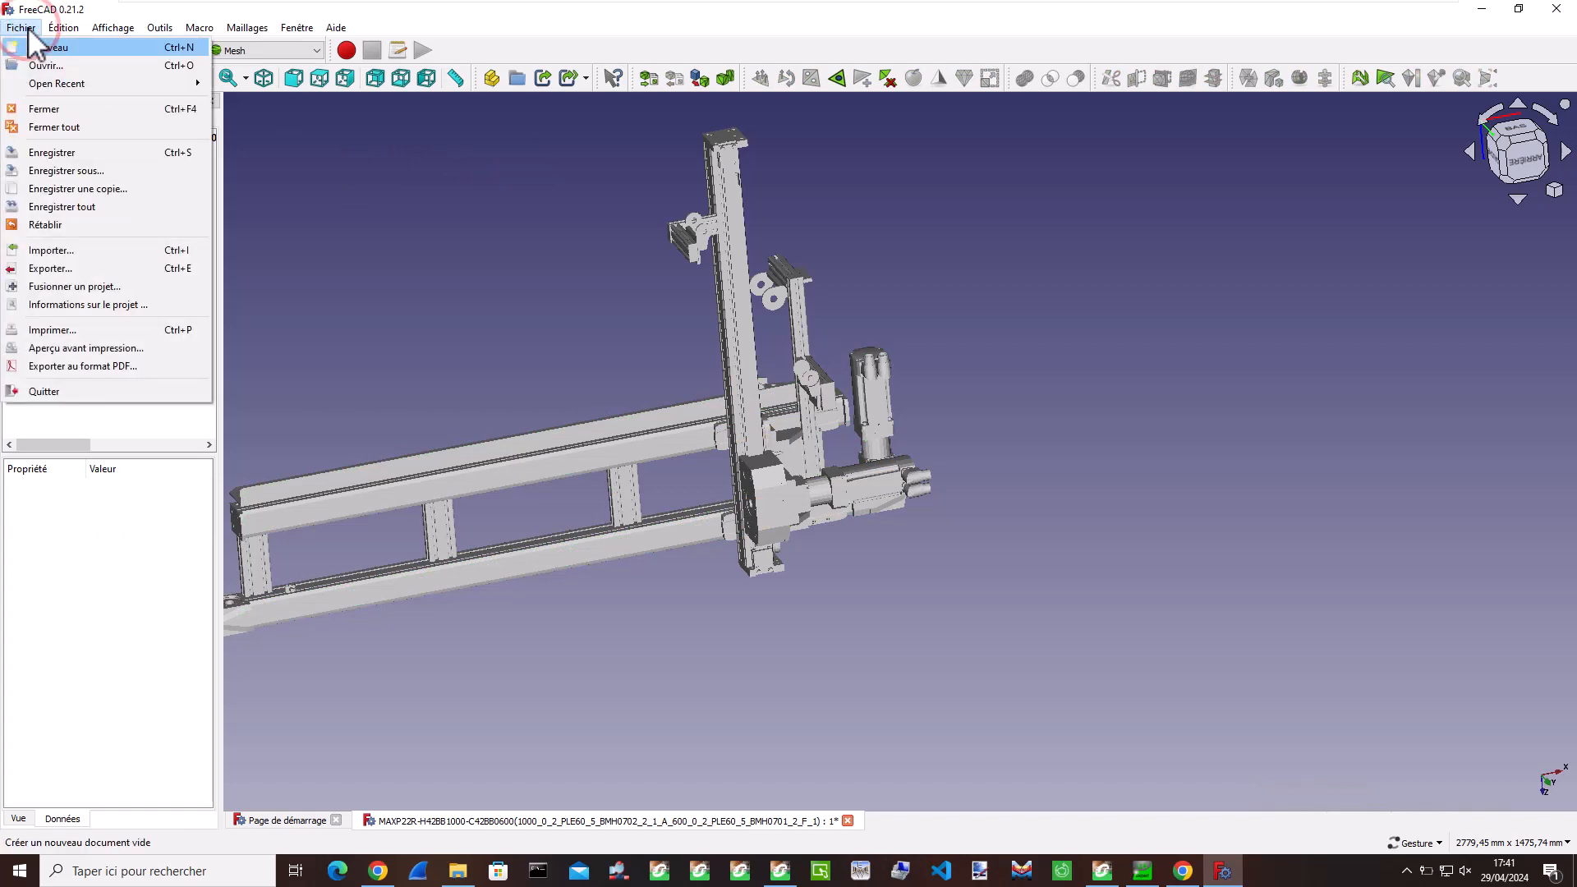
pyautogui.click(84, 173)
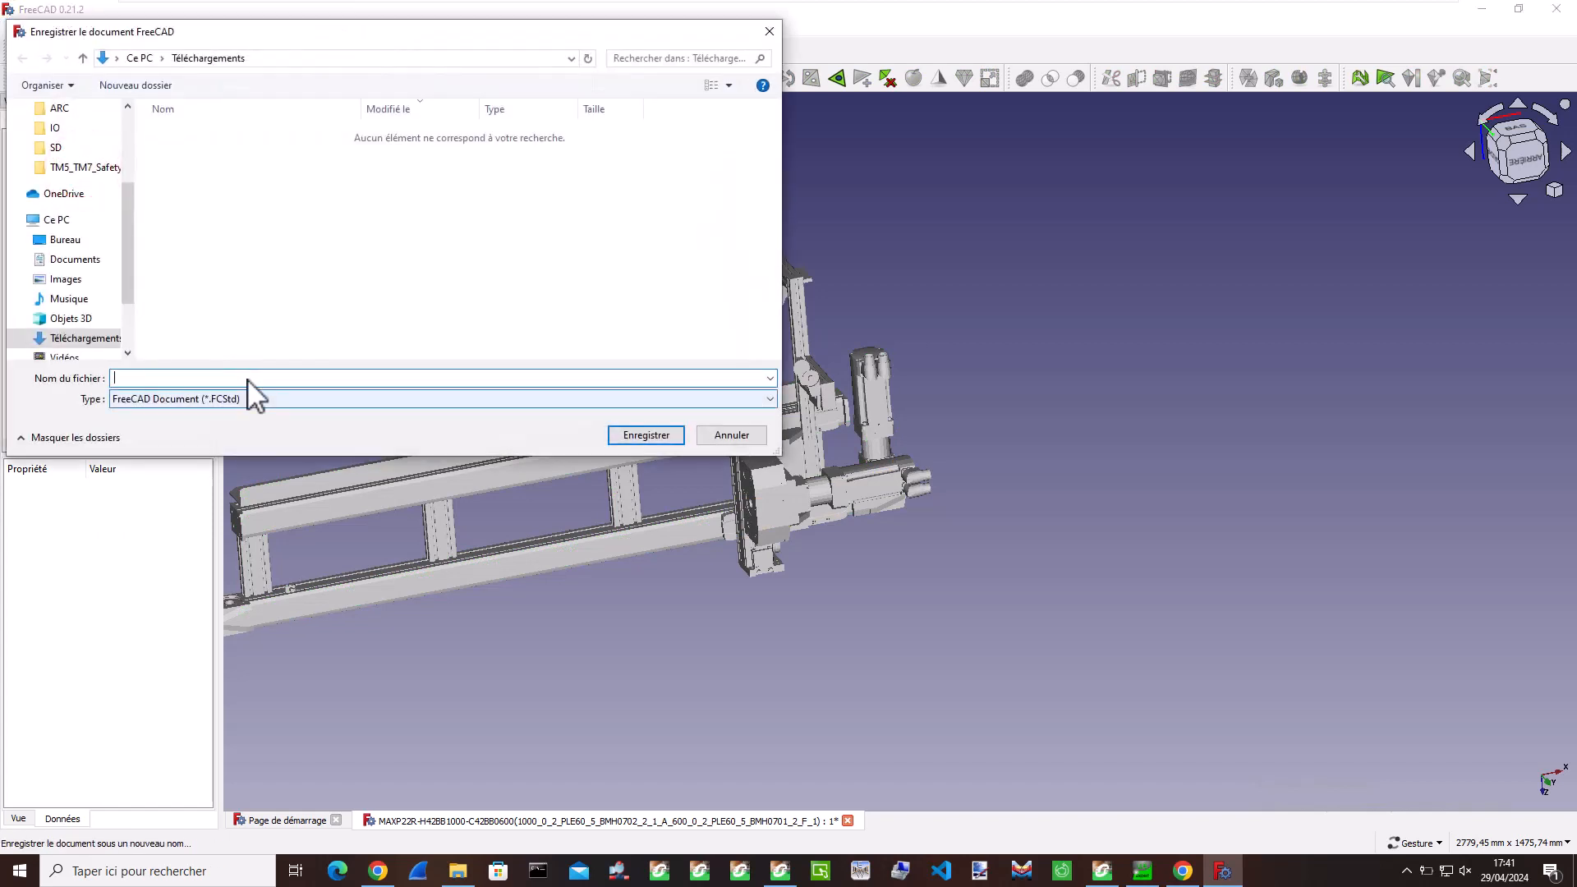
pyautogui.click(248, 379)
pyautogui.write('*.*')
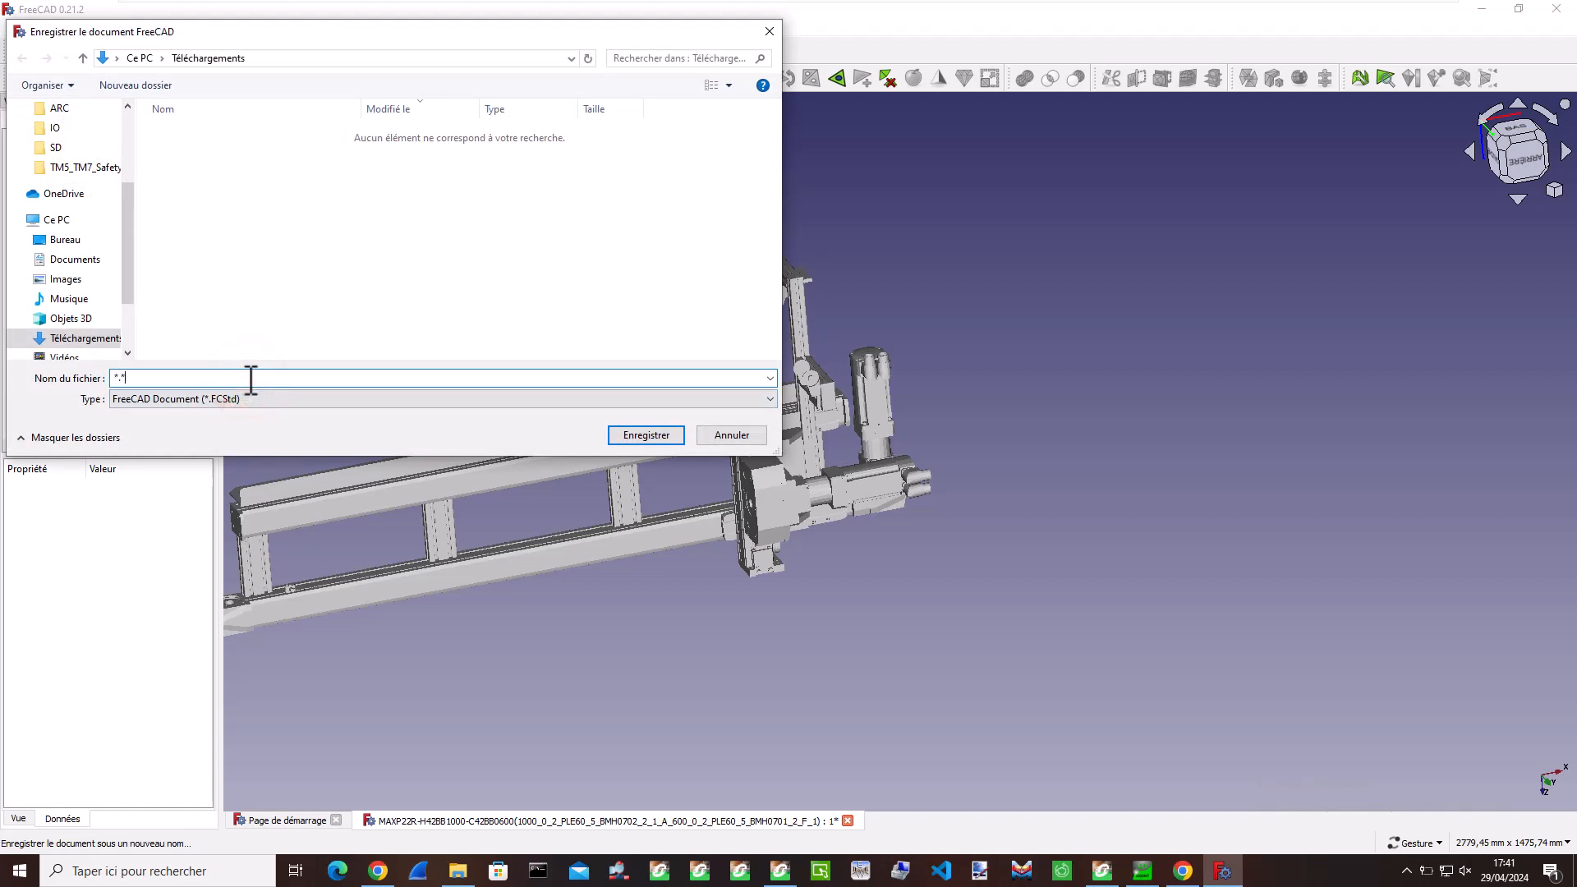
pyautogui.press('Return')
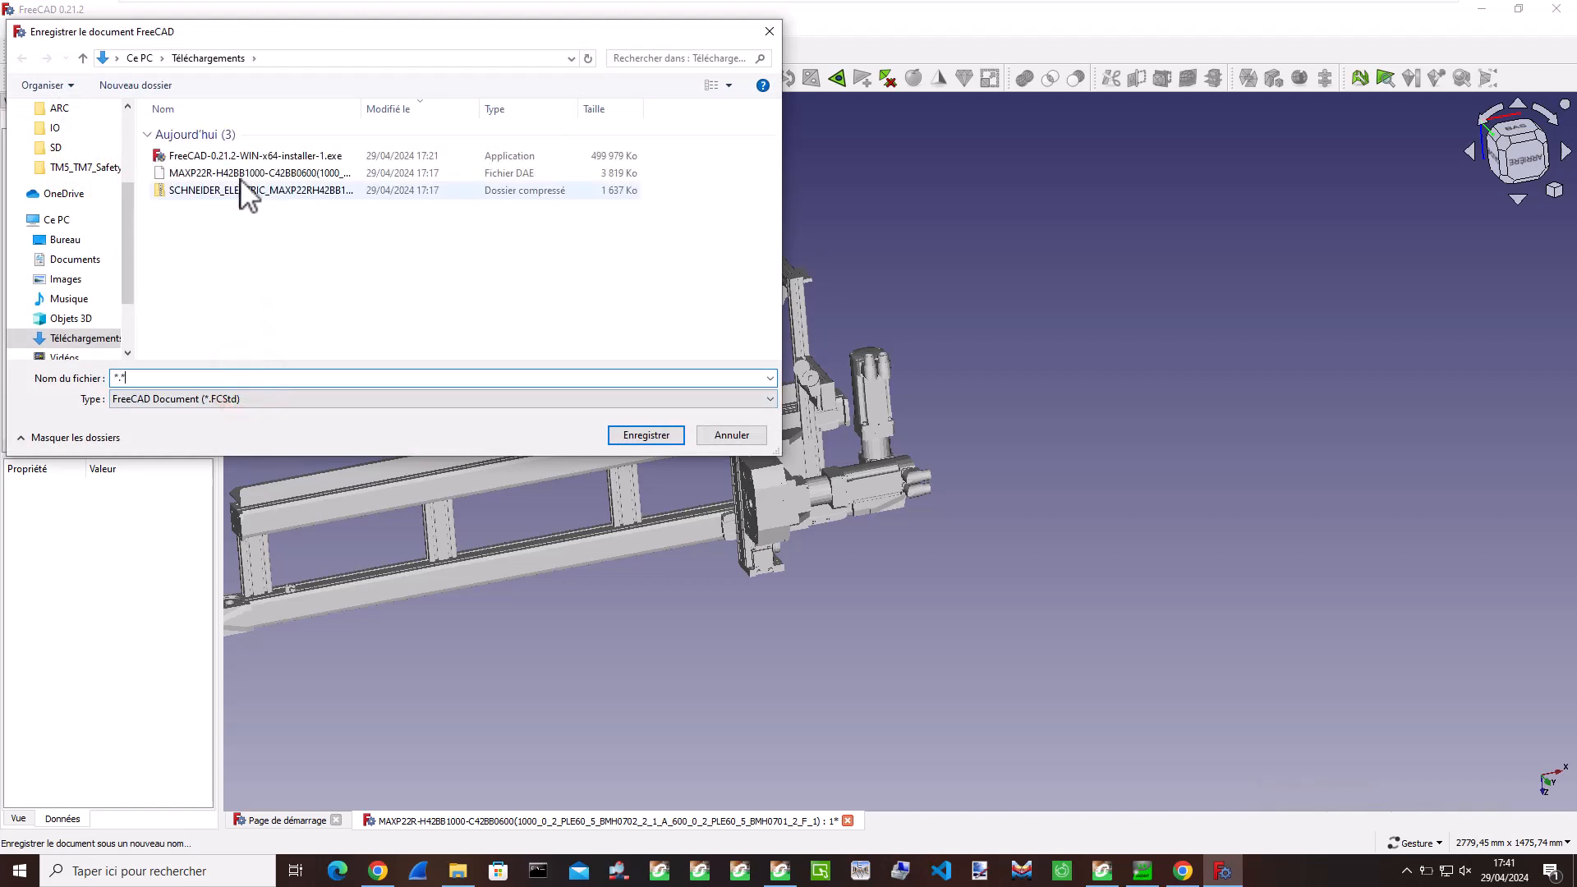
pyautogui.click(239, 172)
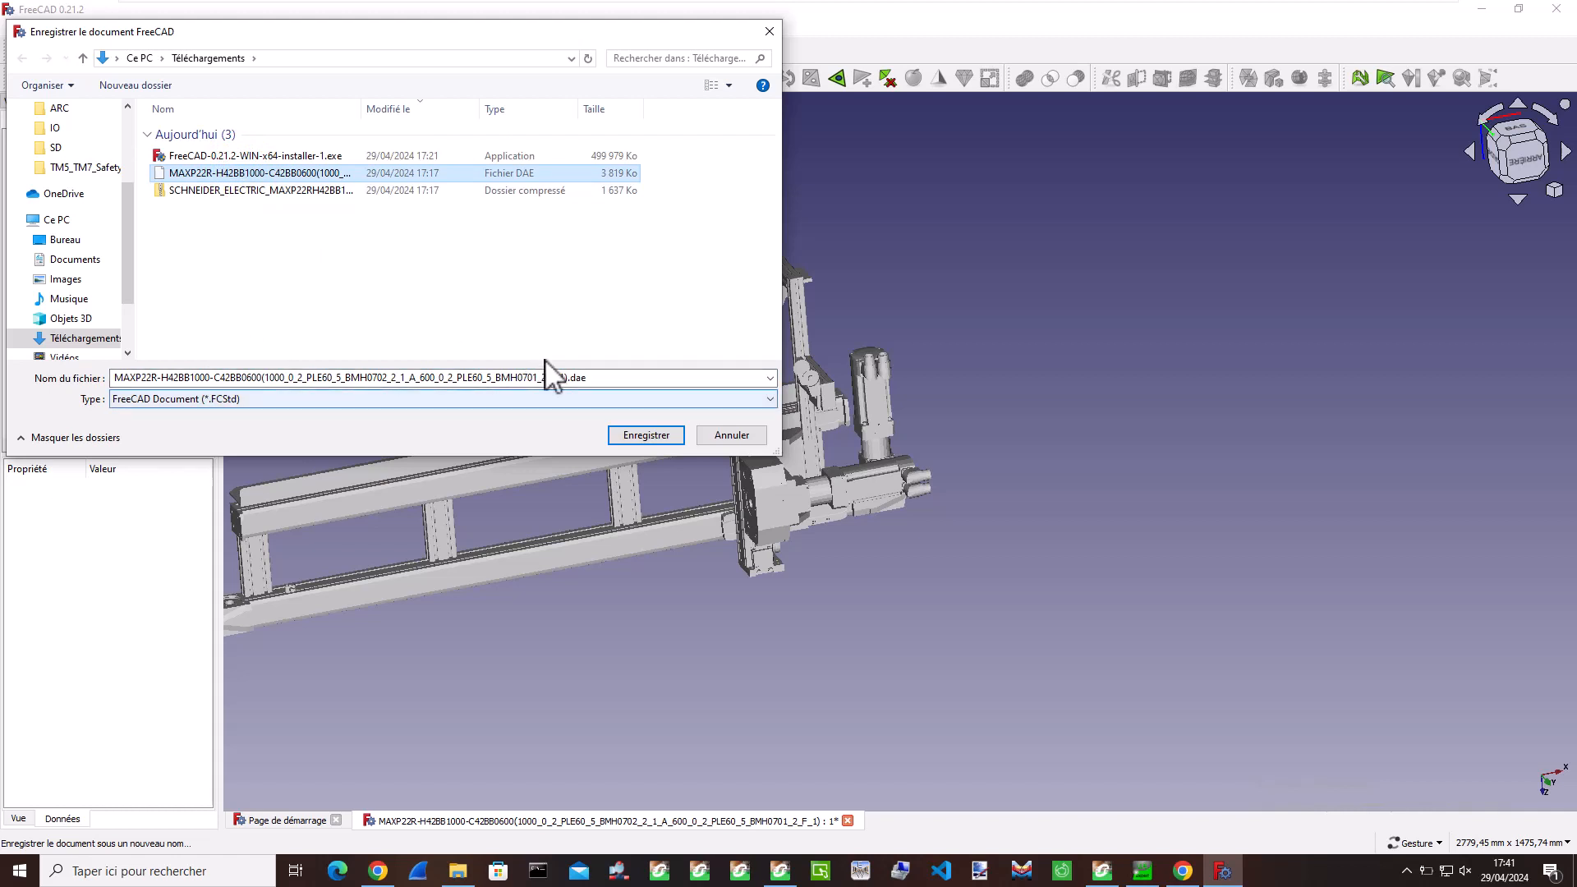
pyautogui.doubleClick(578, 378)
pyautogui.moveTo(570, 378); pyautogui.dragTo(676, 387)
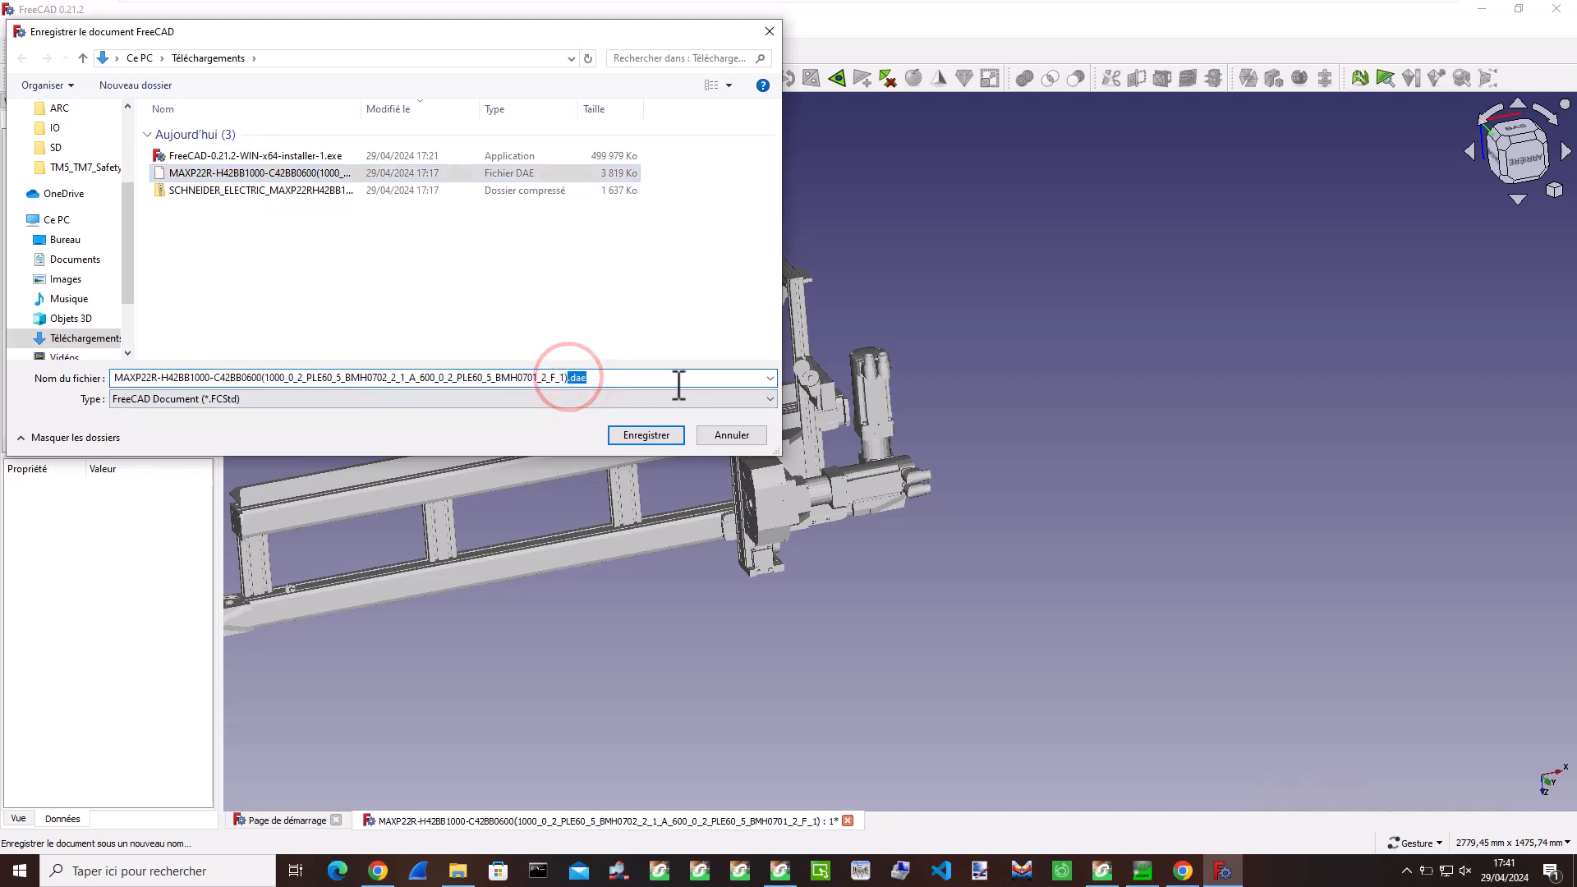
pyautogui.press('Delete')
pyautogui.click(680, 384)
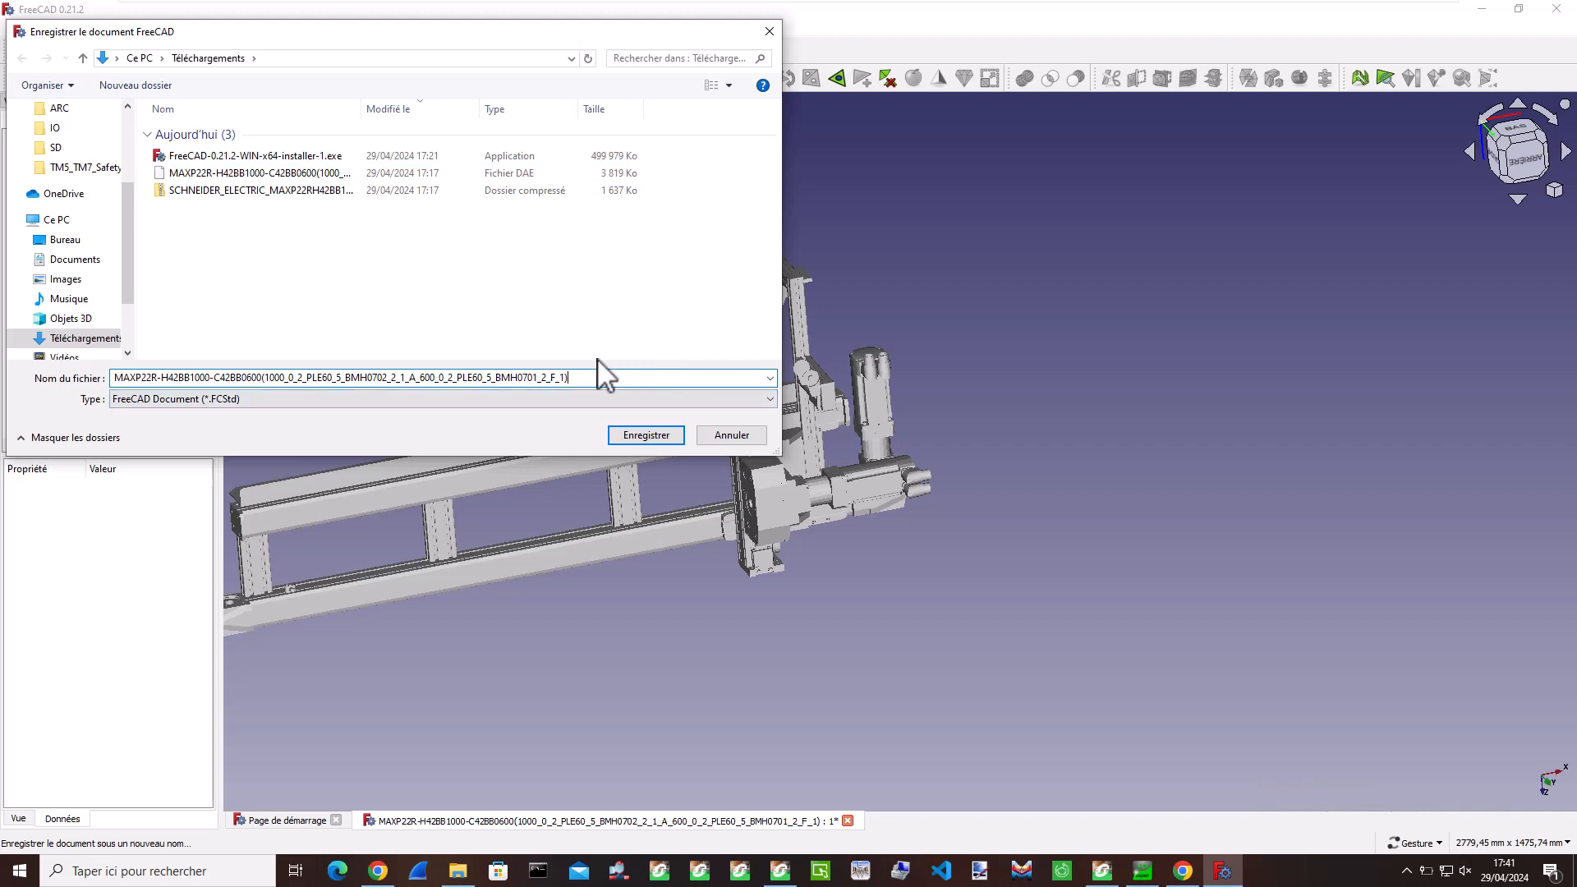
pyautogui.click(624, 436)
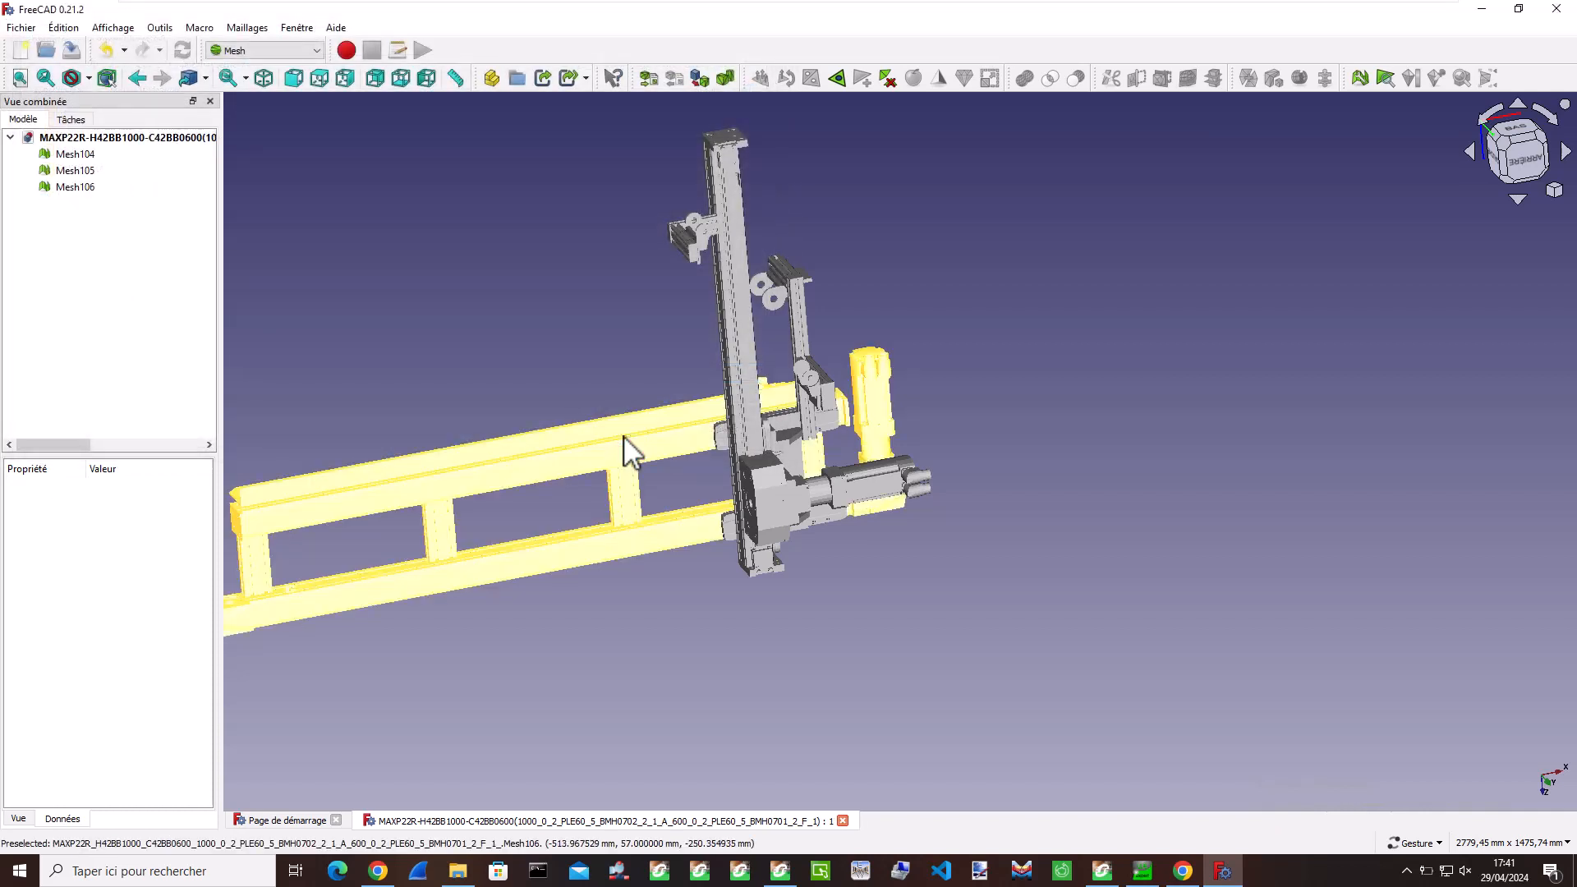
pyautogui.click(79, 187)
pyautogui.keyDown('shift'); pyautogui.click(66, 156); pyautogui.keyUp('shift')
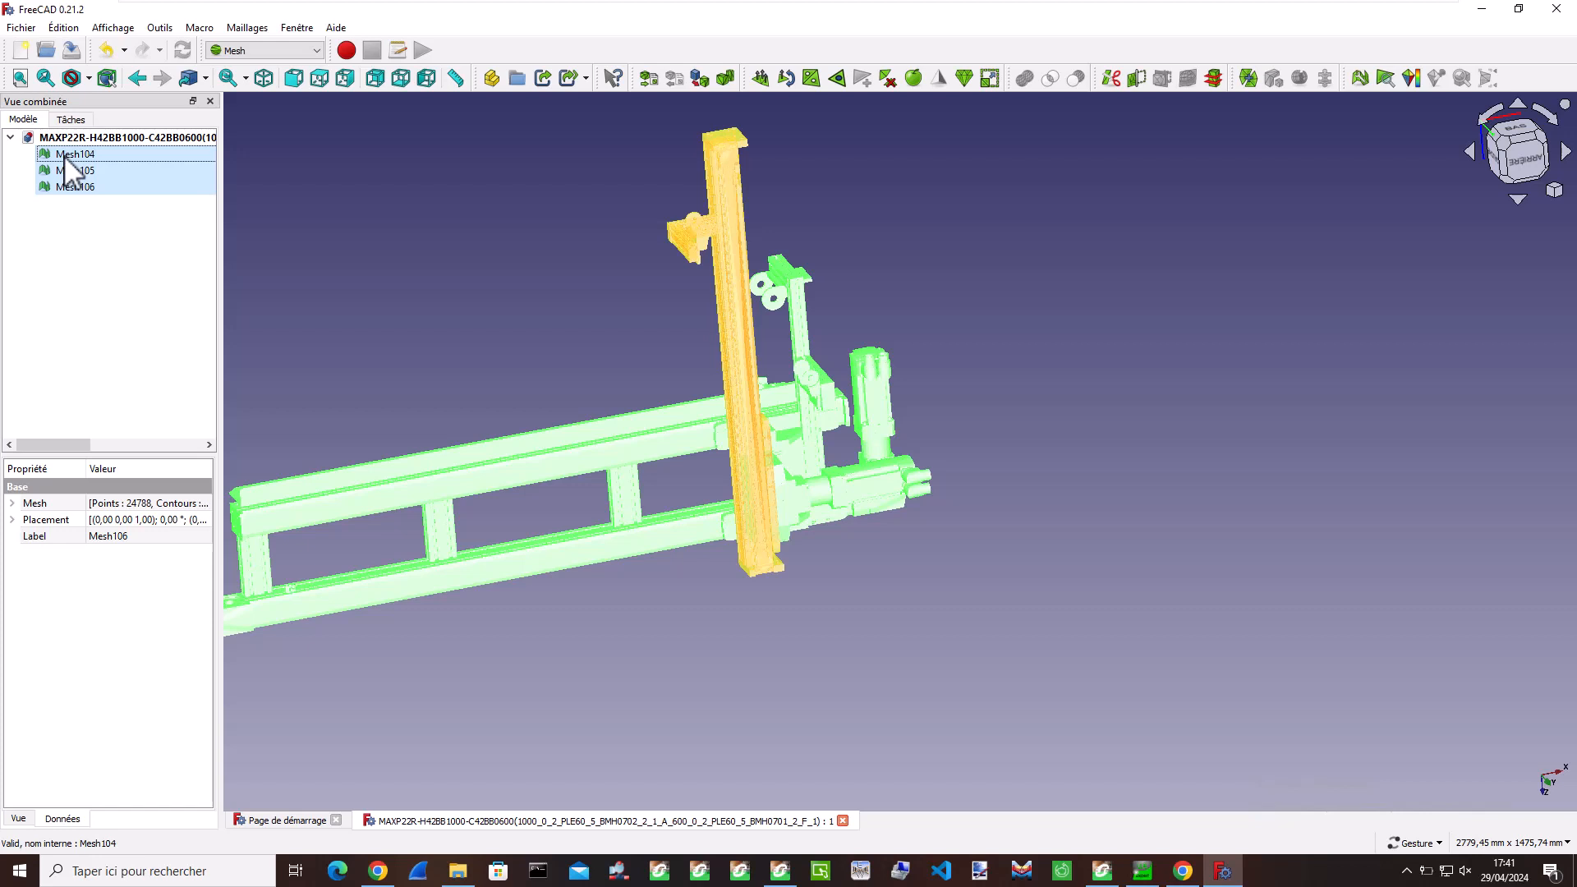
pyautogui.click(76, 156)
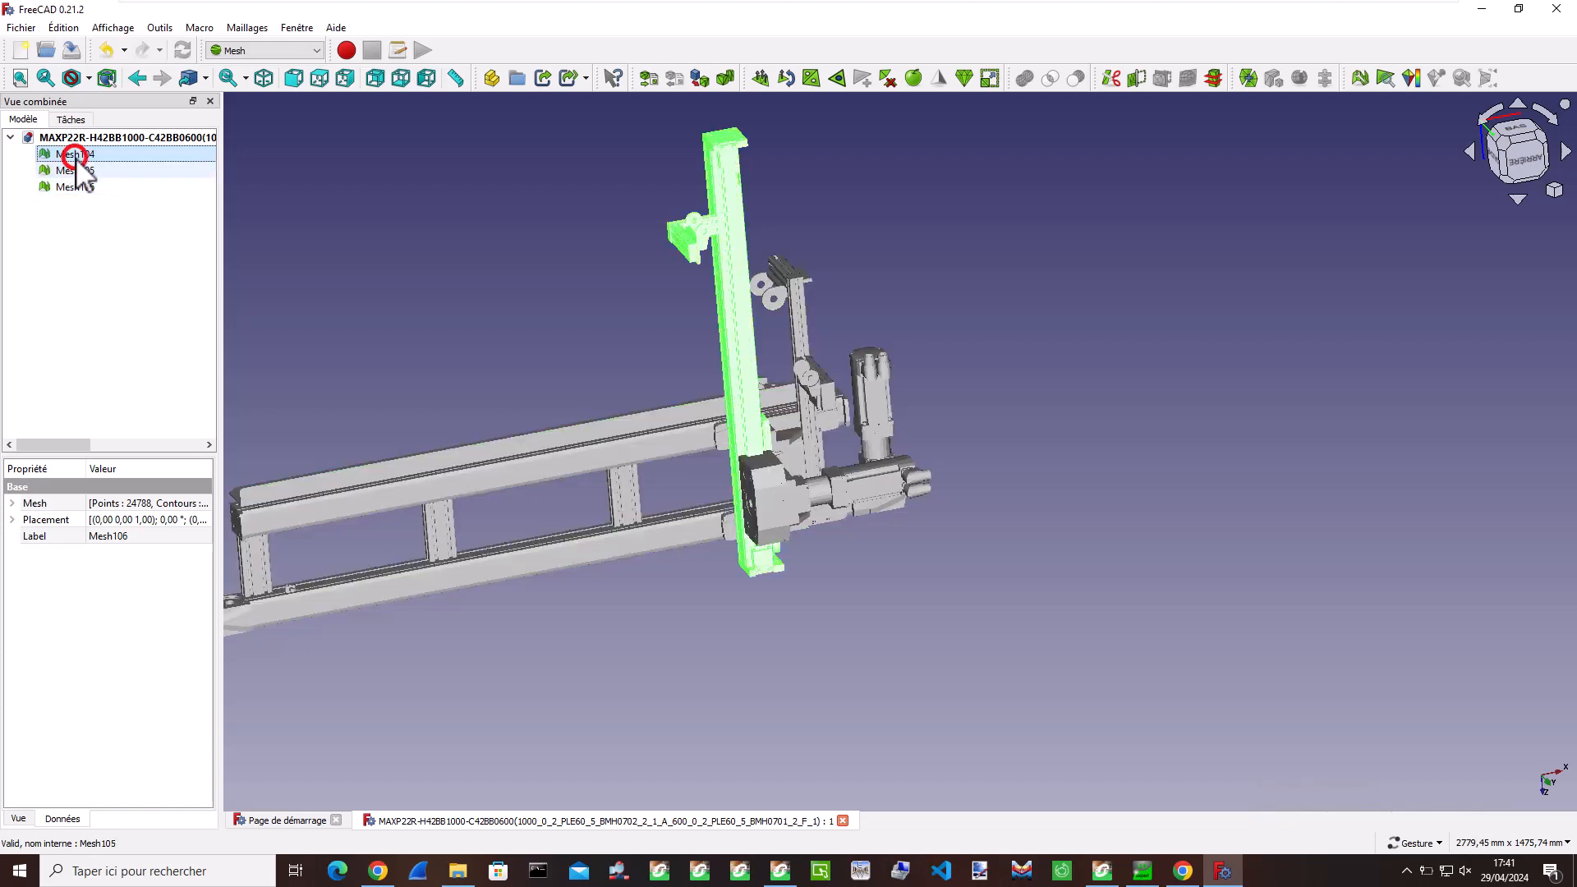
pyautogui.keyDown('ctrl'); pyautogui.click(78, 170); pyautogui.keyUp('ctrl')
pyautogui.keyDown('ctrl'); pyautogui.click(87, 187); pyautogui.keyUp('ctrl')
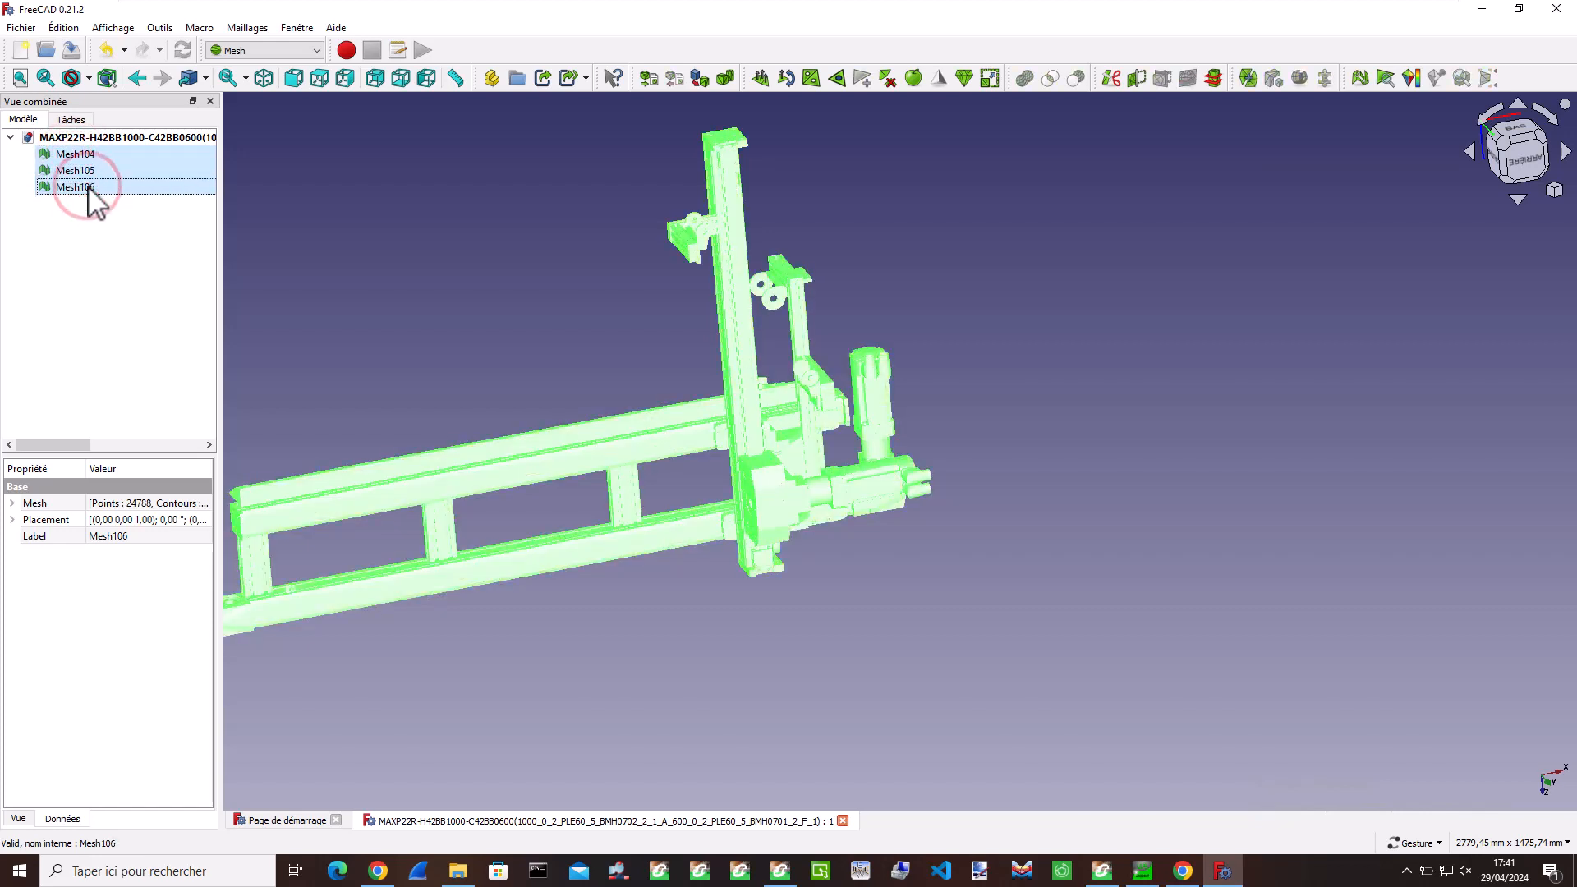
pyautogui.click(22, 27)
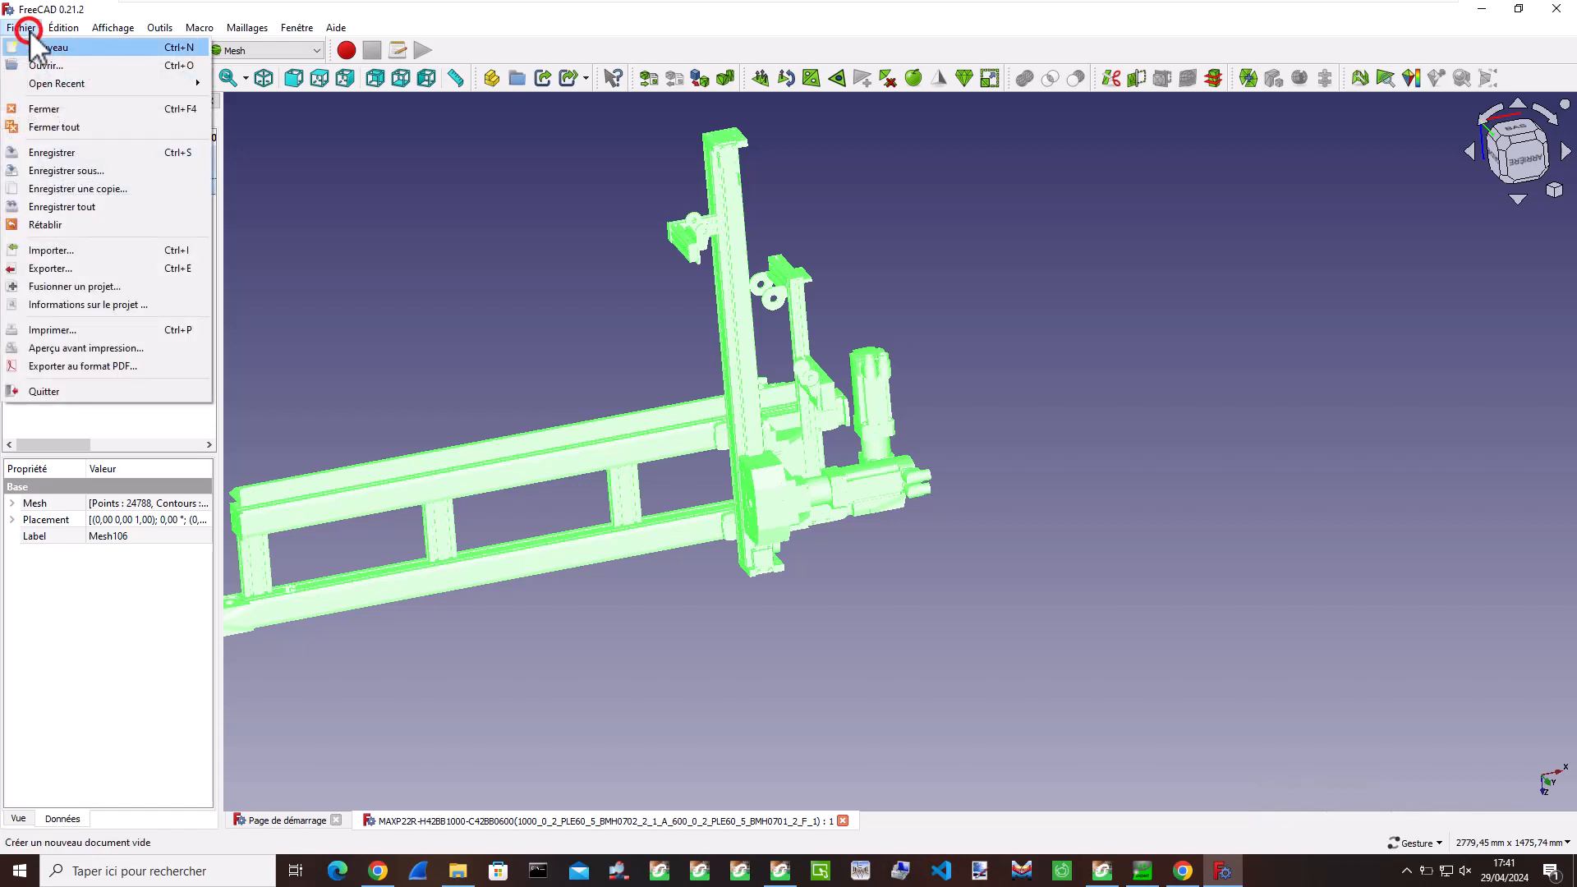
pyautogui.click(71, 270)
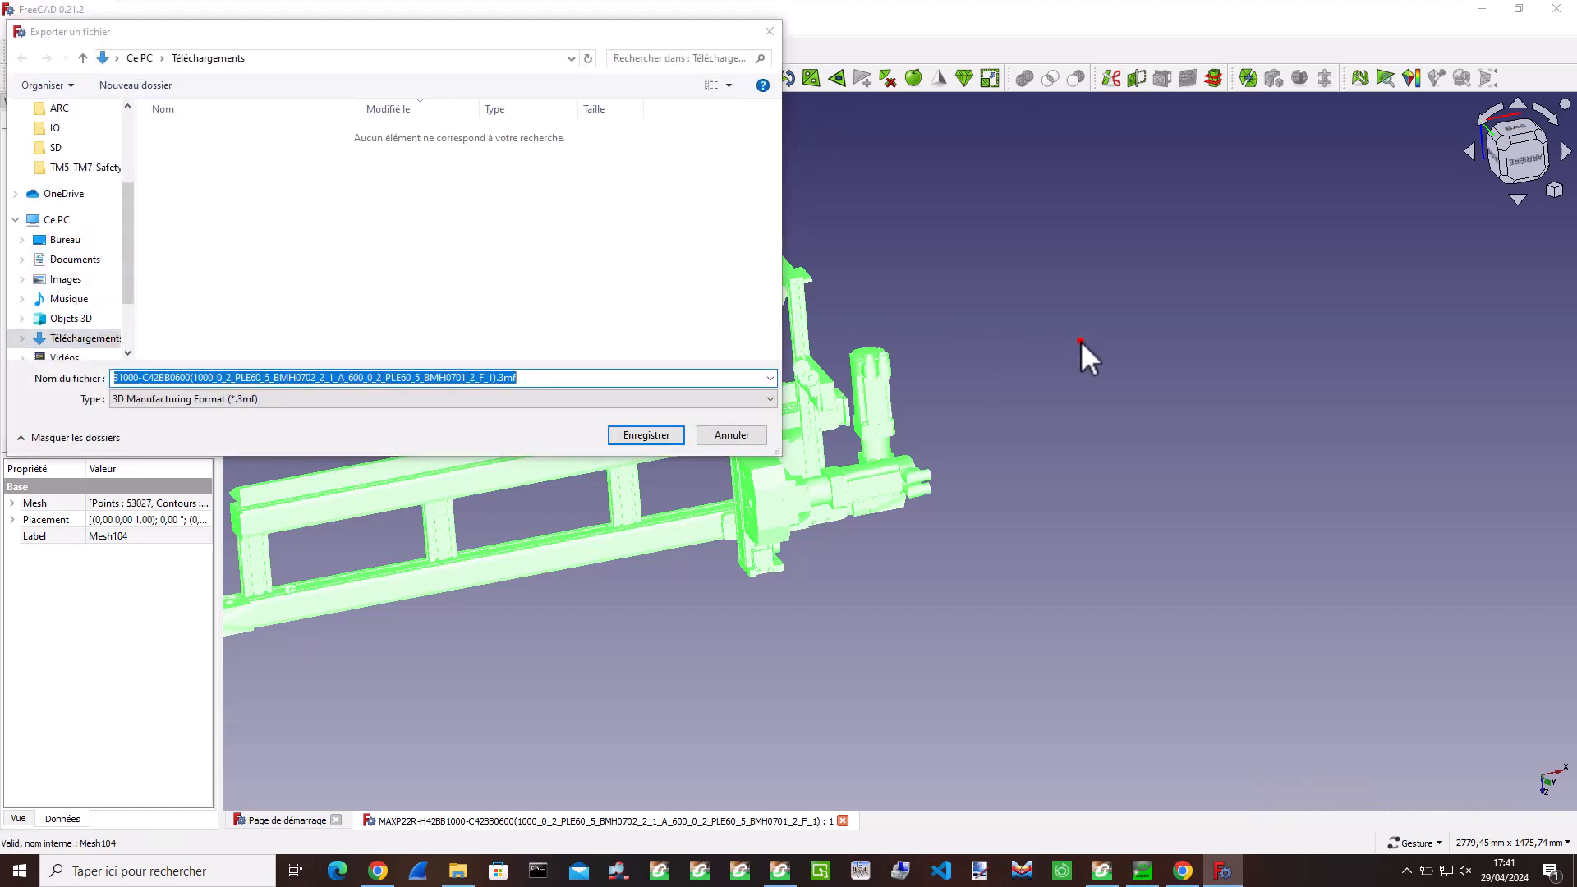
pyautogui.click(1081, 341)
pyautogui.click(748, 432)
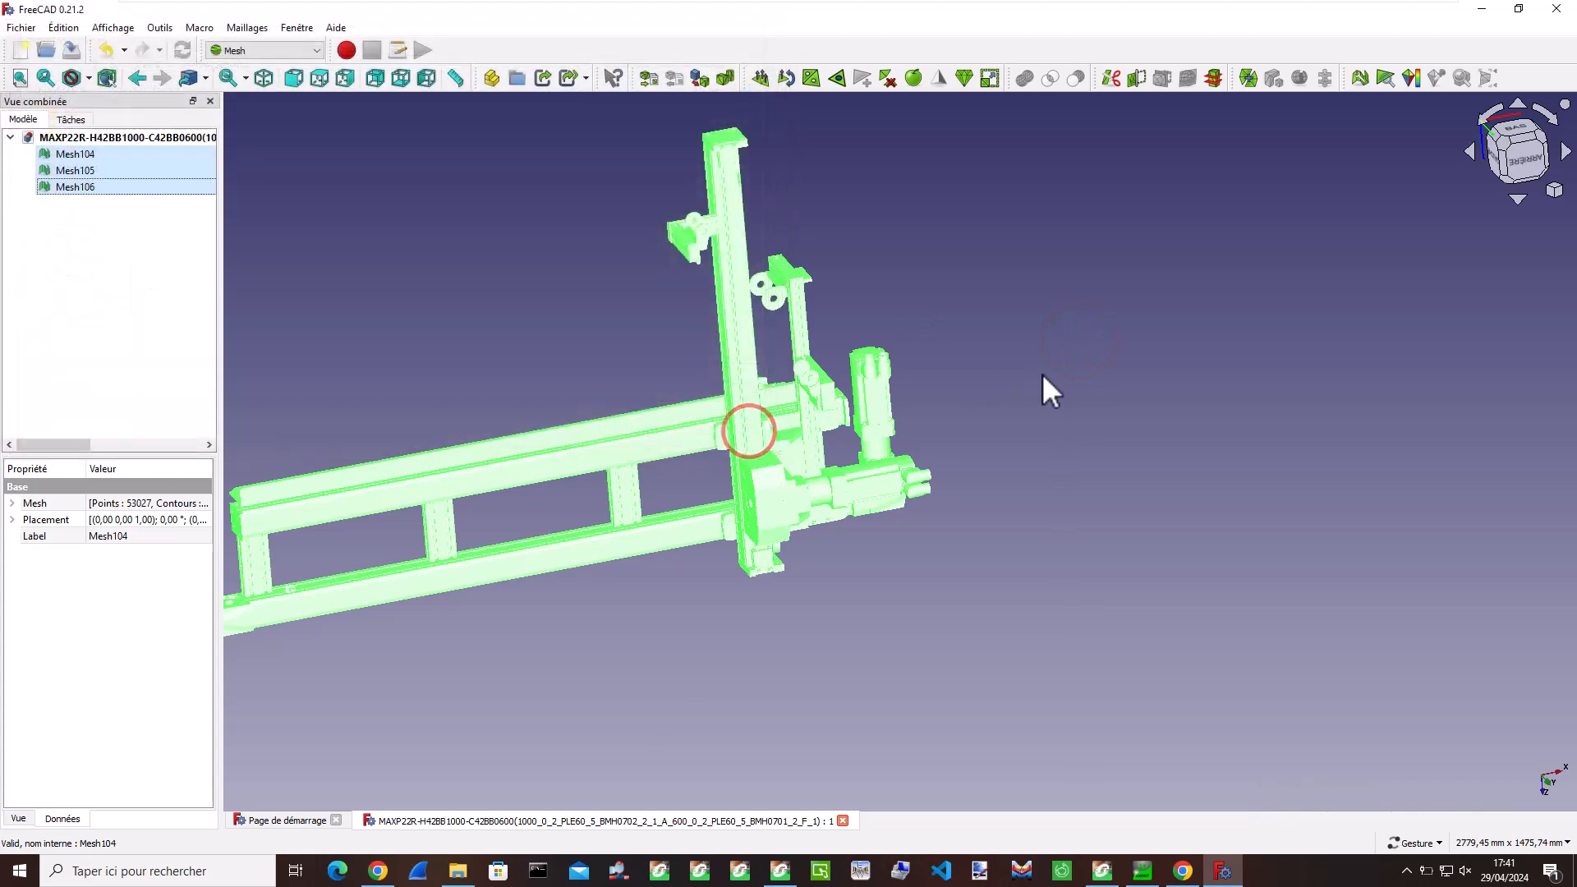
# - Examine the whole gantry's orientation relative to the coordinate axes in the rear view with Z pointing up
pyautogui.click(1040, 374)
pyautogui.moveTo(1040, 374); pyautogui.dragTo(1034, 303)
pyautogui.moveTo(356, 251); pyautogui.dragTo(392, 239)
pyautogui.click(1533, 153)
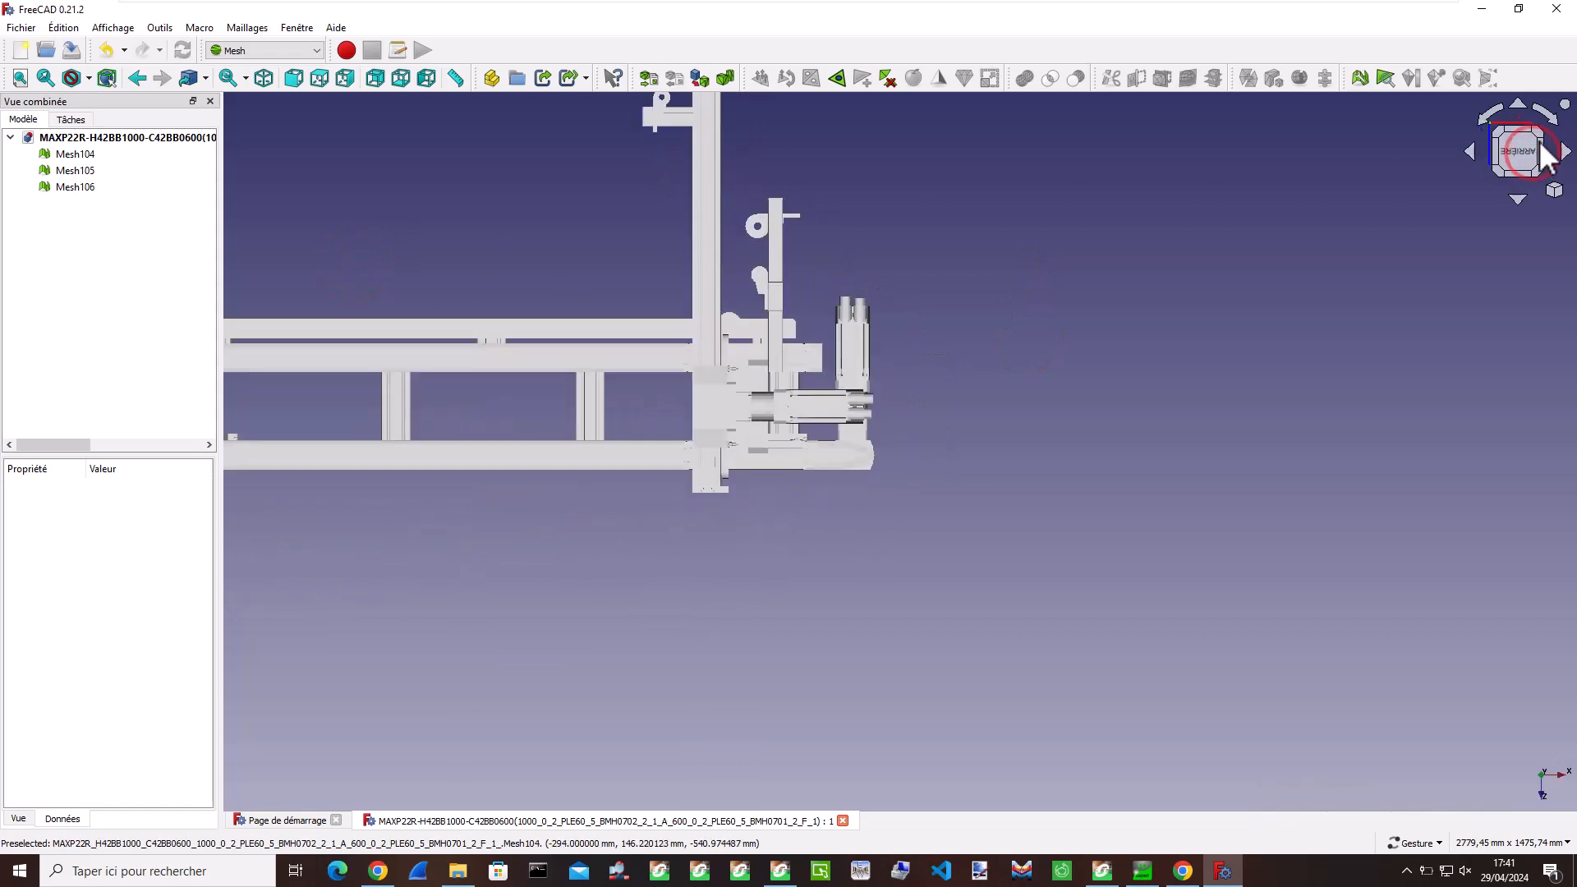
pyautogui.click(1548, 114)
pyautogui.click(1547, 113)
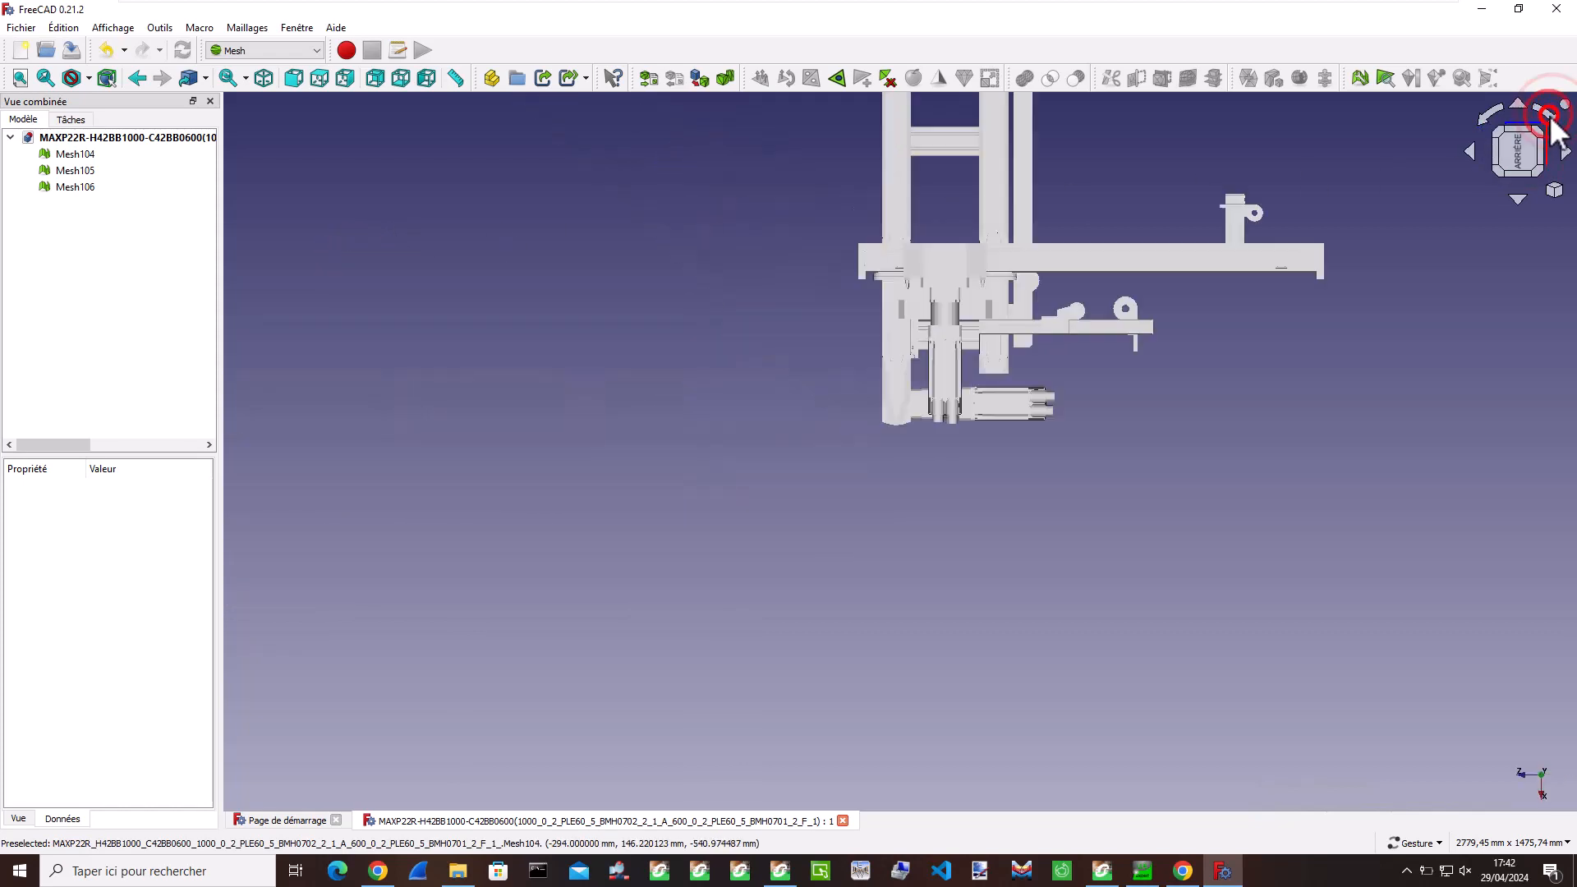
pyautogui.click(1548, 114)
pyautogui.click(1548, 113)
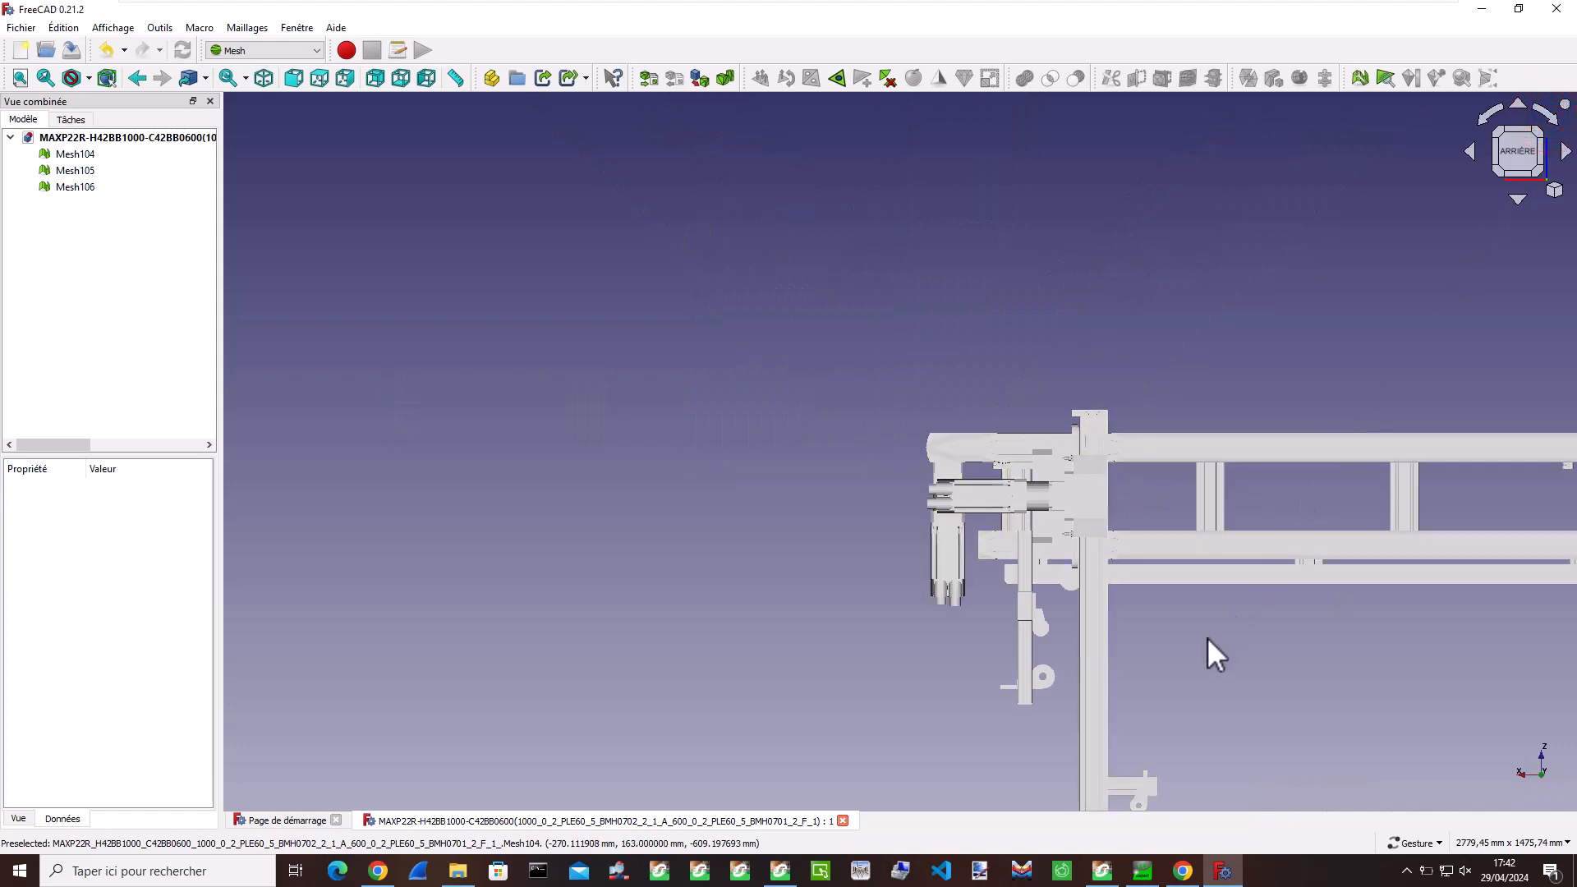
pyautogui.moveTo(1208, 649); pyautogui.dragTo(1216, 608)
pyautogui.click(1517, 152)
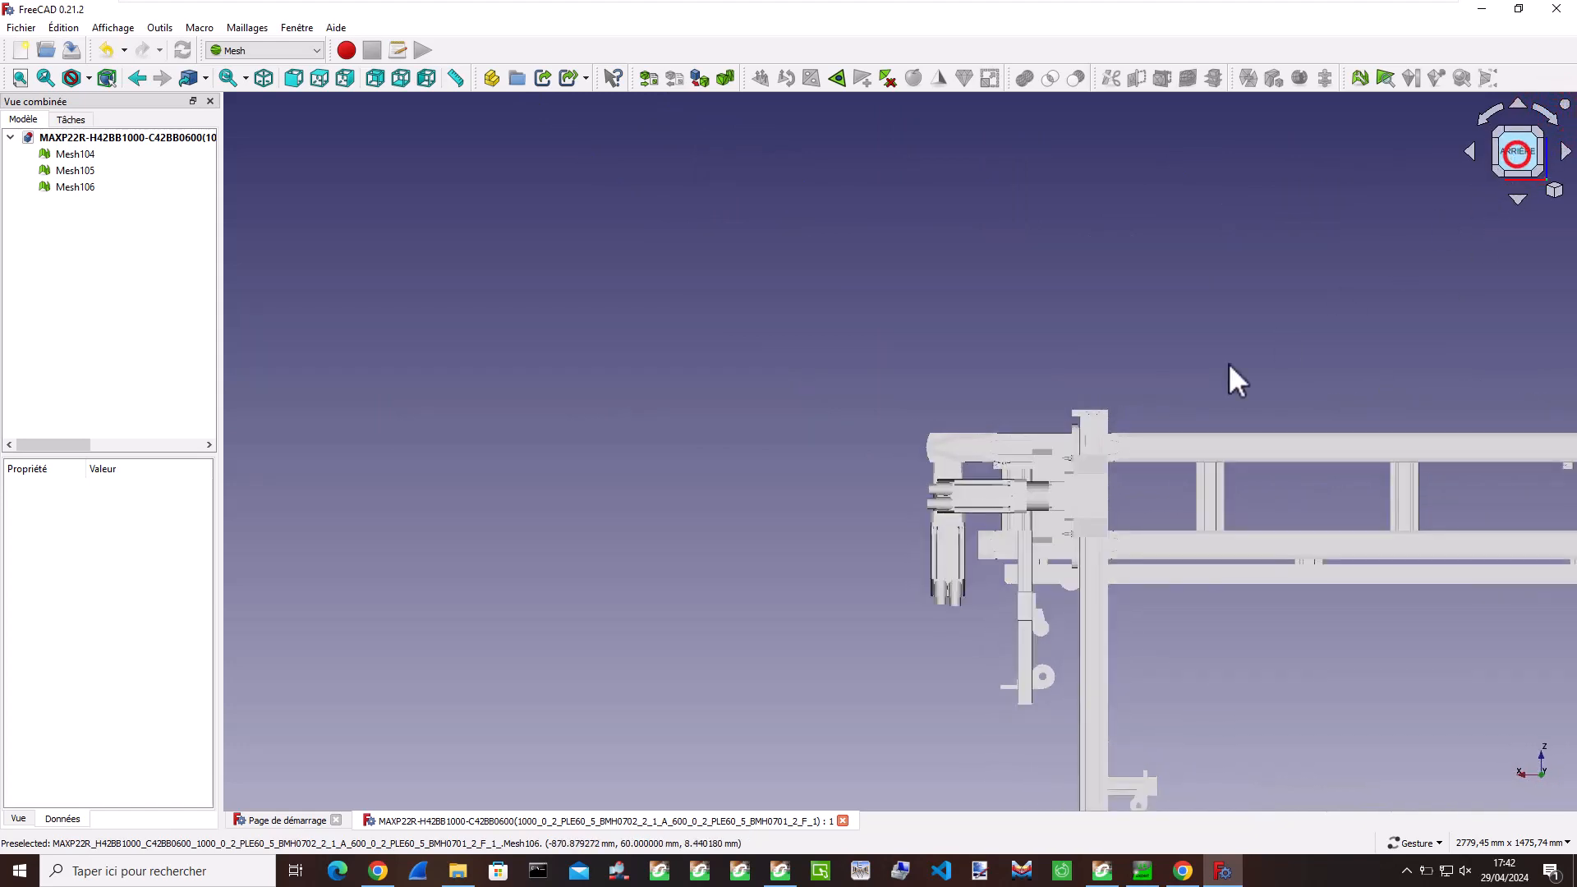
pyautogui.press('Right')
pyautogui.press('Right')
pyautogui.press('Left')
pyautogui.press('Left')
pyautogui.press('Left')
pyautogui.press('Left')
pyautogui.press('Left')
pyautogui.press('Left')
pyautogui.press('Left')
pyautogui.press('Left')
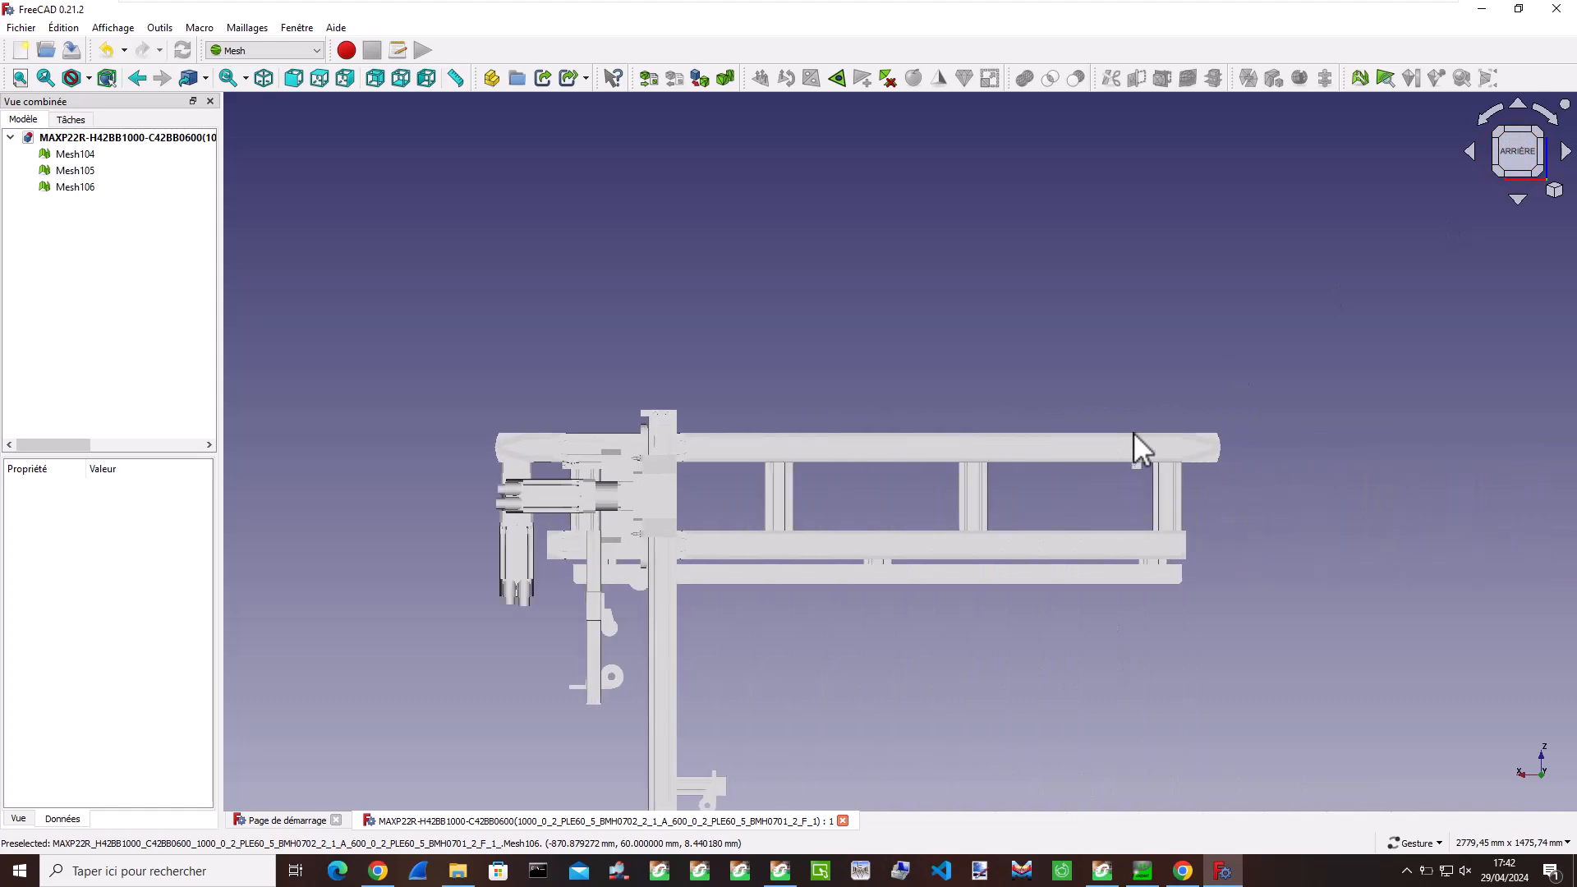
pyautogui.press('Down')
pyautogui.press('Up')
pyautogui.press('Up')
pyautogui.press('Up')
pyautogui.press('Up')
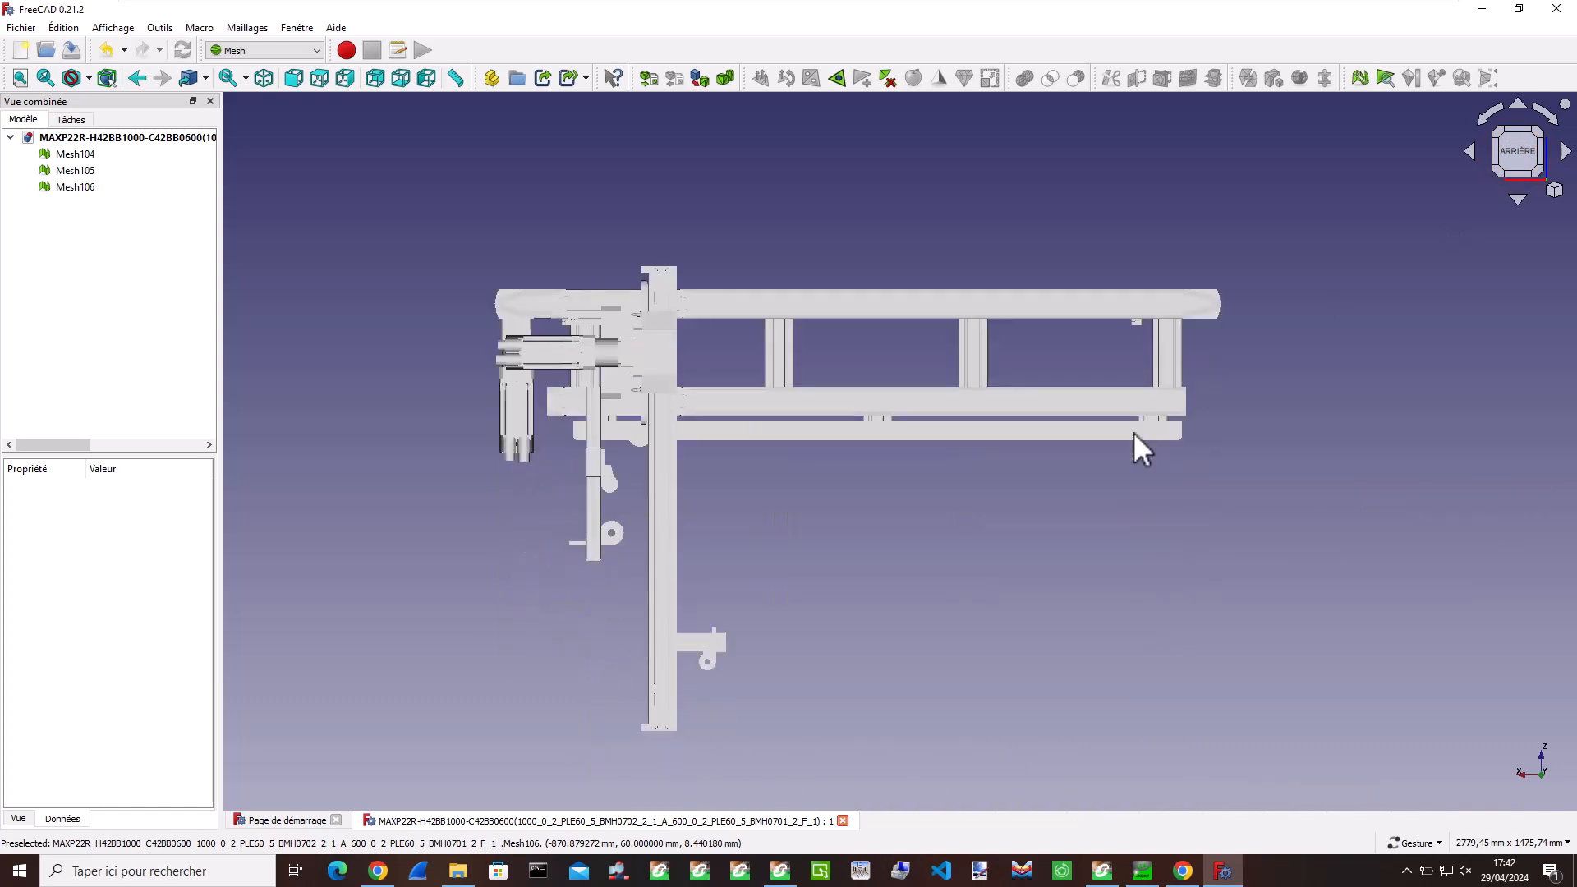
pyautogui.press('Down')
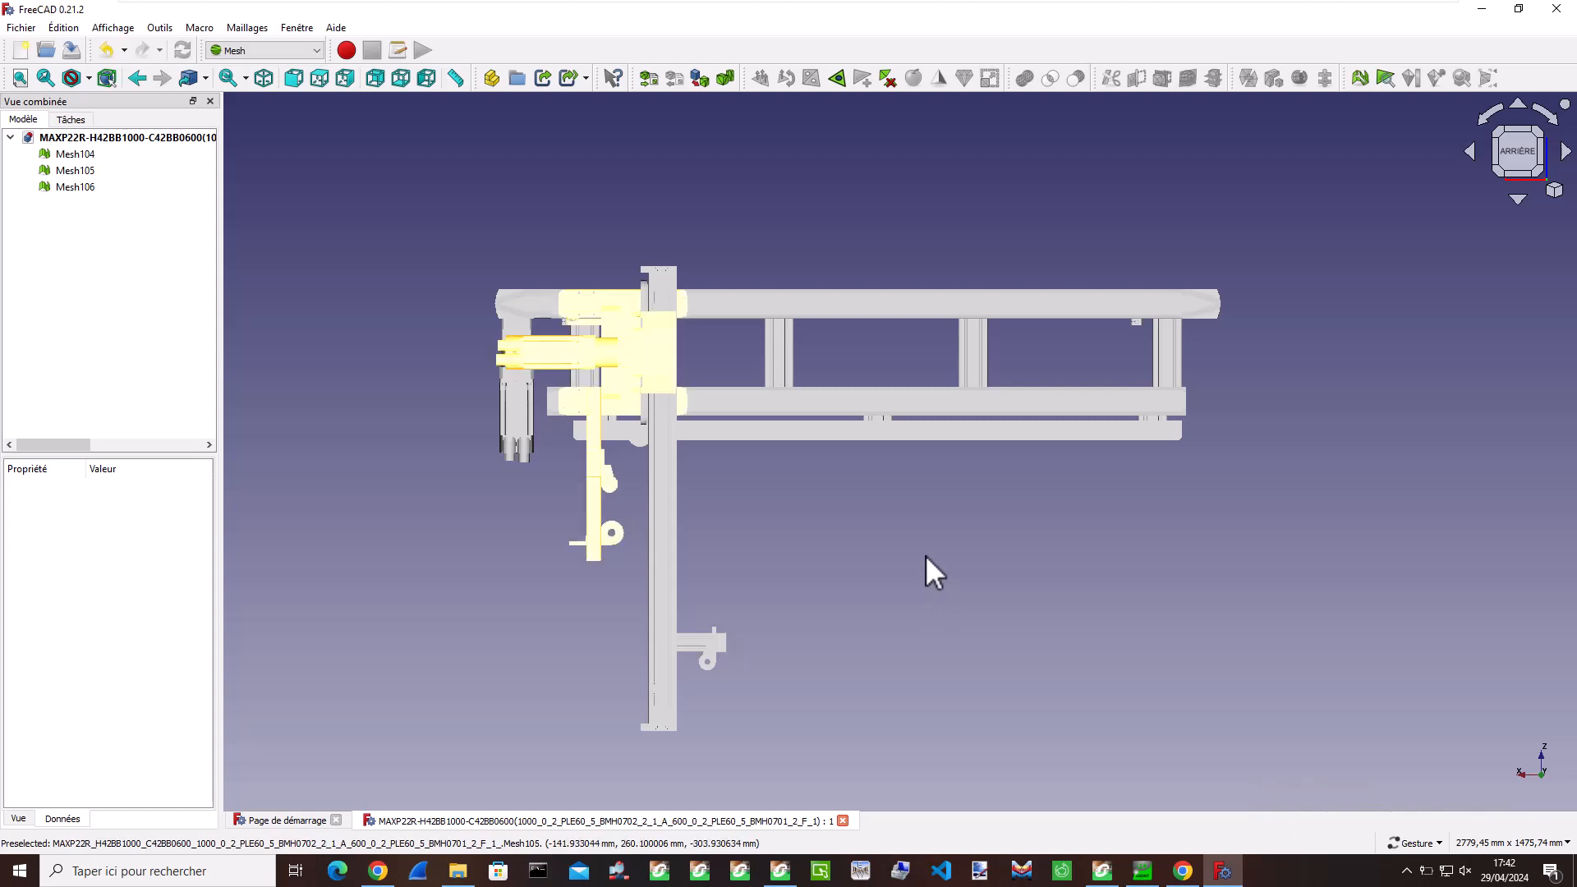
# - Open the shared placement of Mesh104, Mesh105 and Mesh106 and switch the rotation mode to Euler angles (zy'x'')
pyautogui.click(64, 155)
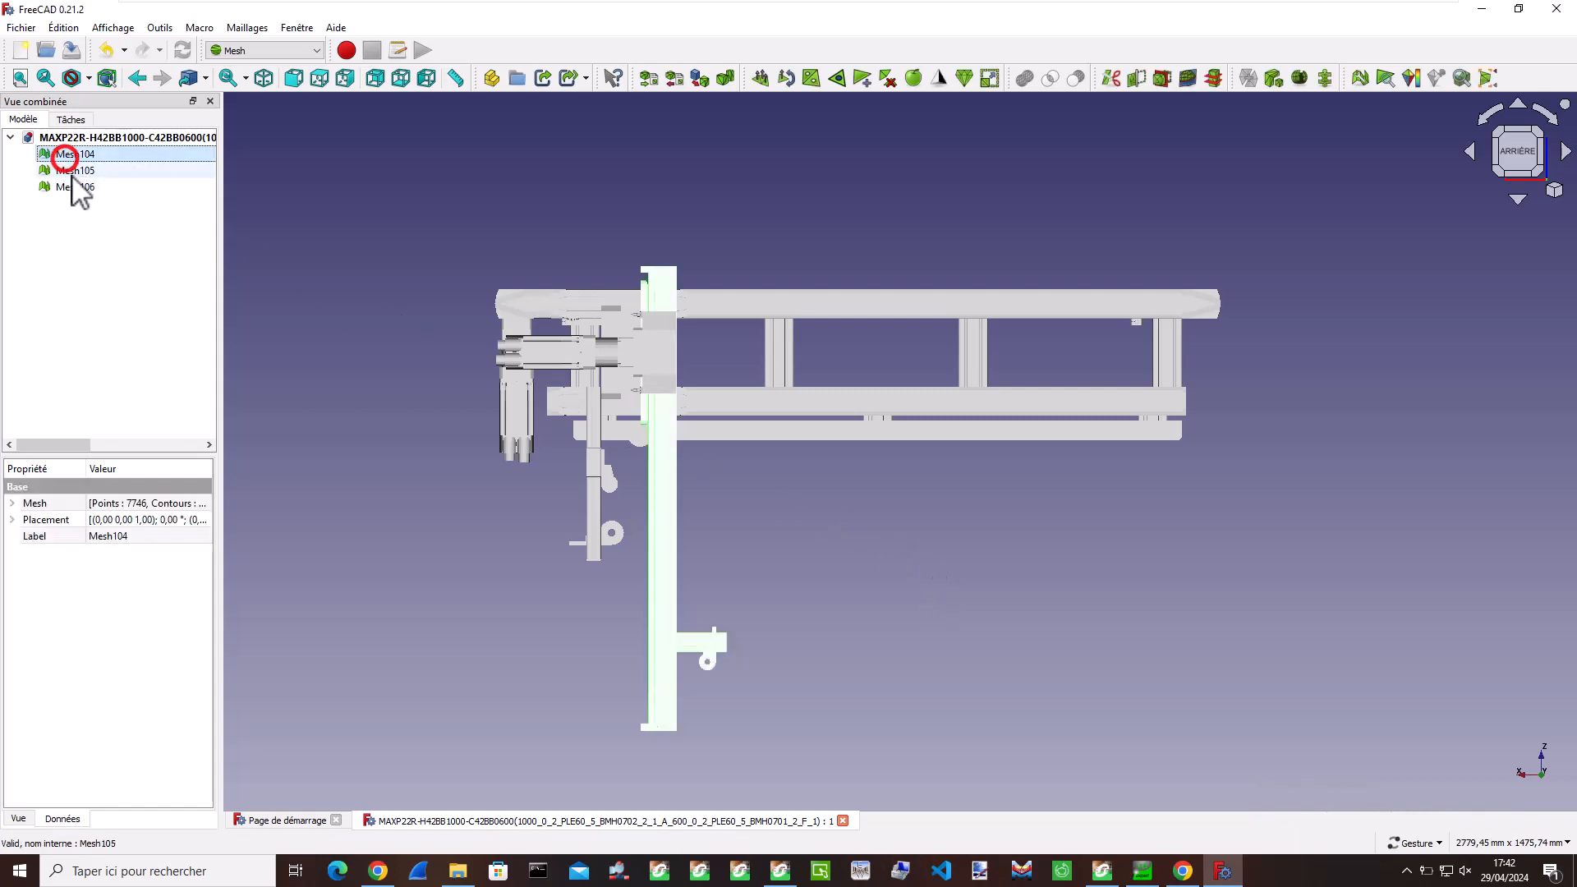
pyautogui.keyDown('shift'); pyautogui.click(73, 185); pyautogui.keyUp('shift')
pyautogui.click(85, 153)
pyautogui.keyDown('ctrl'); pyautogui.click(85, 169); pyautogui.keyUp('ctrl')
pyautogui.keyDown('ctrl'); pyautogui.click(82, 186); pyautogui.keyUp('ctrl')
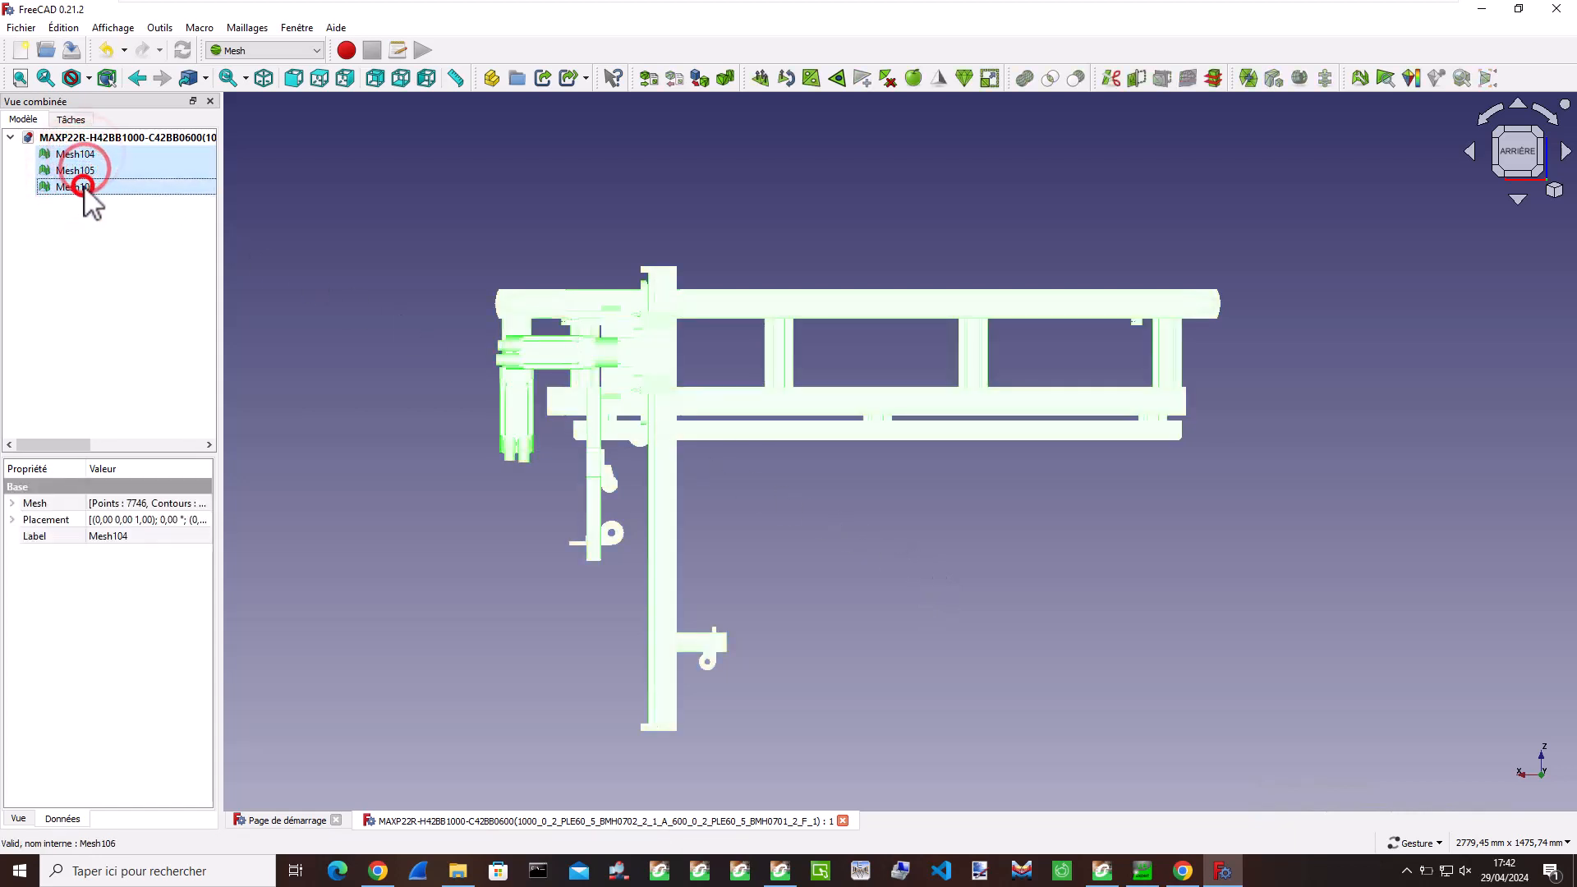
pyautogui.click(66, 30)
pyautogui.click(87, 286)
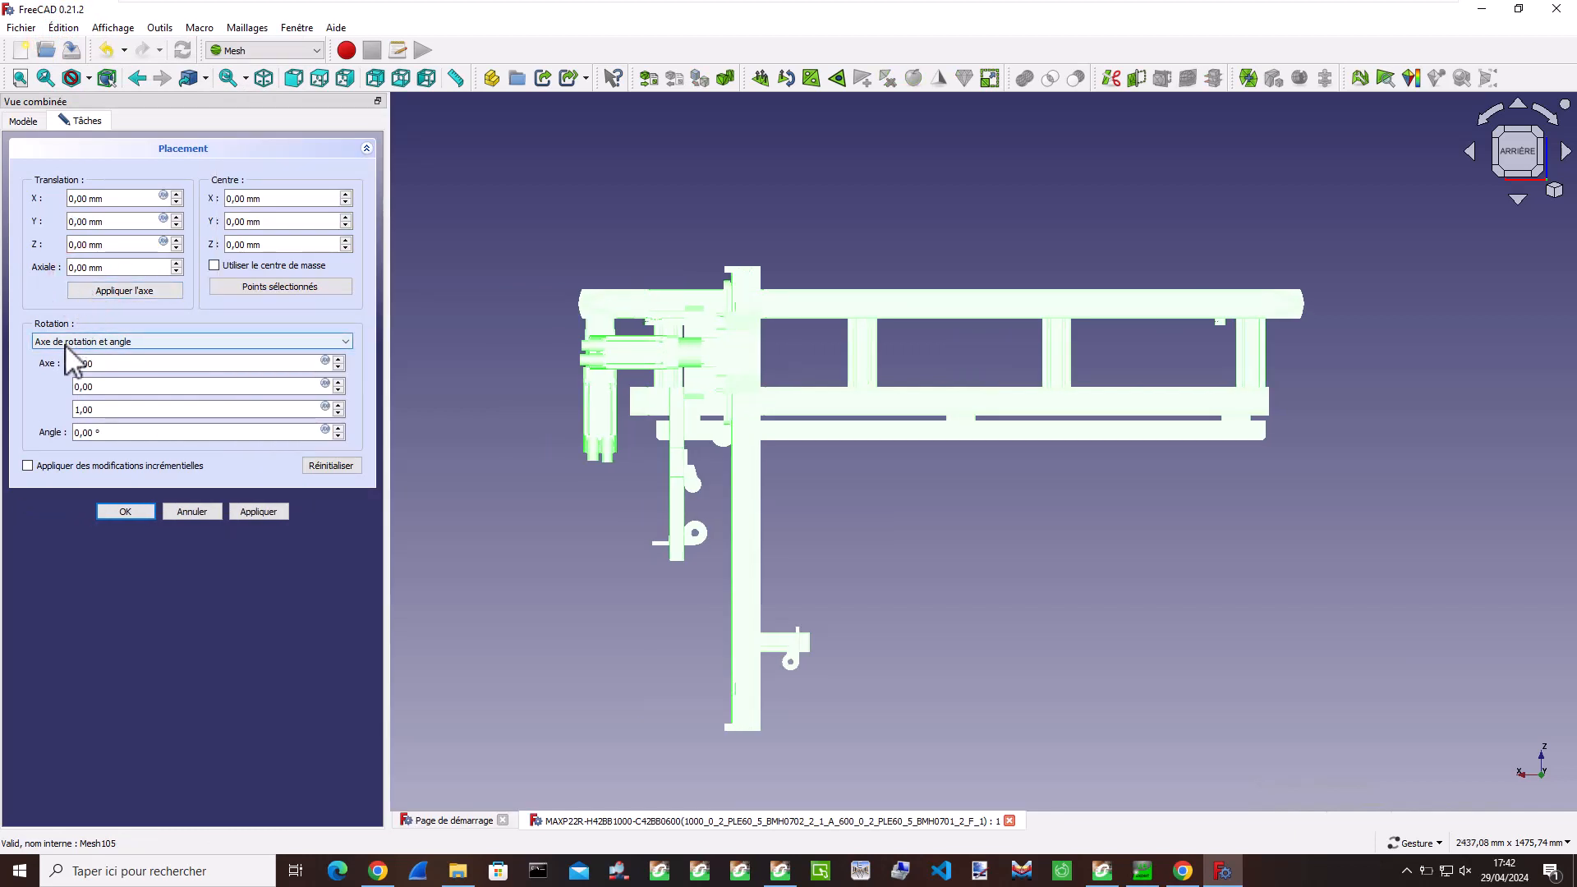
pyautogui.click(105, 343)
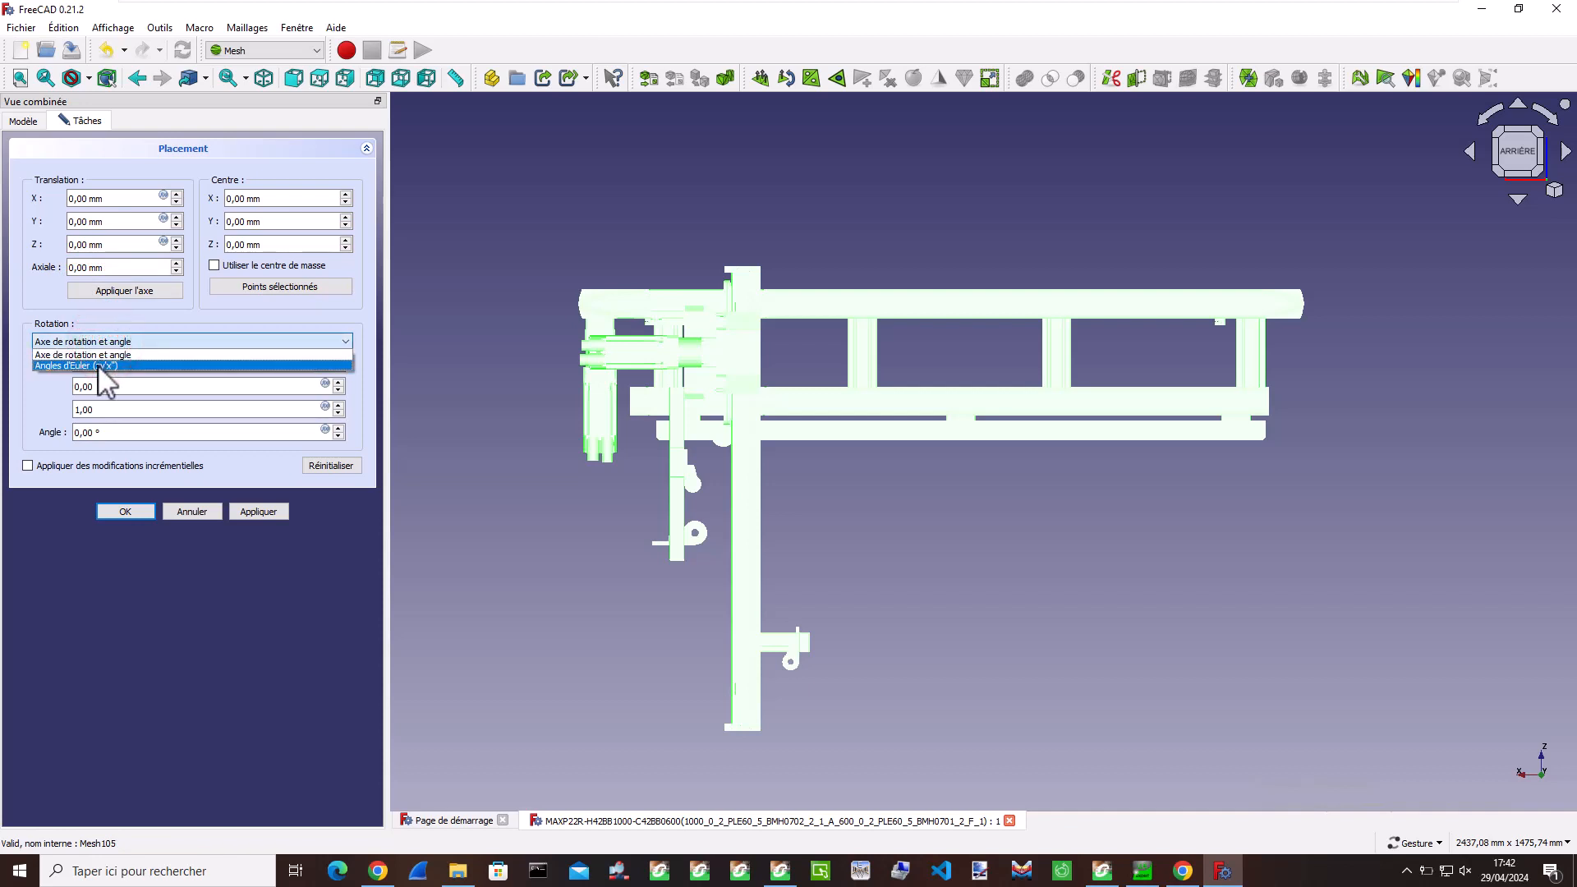
pyautogui.click(118, 366)
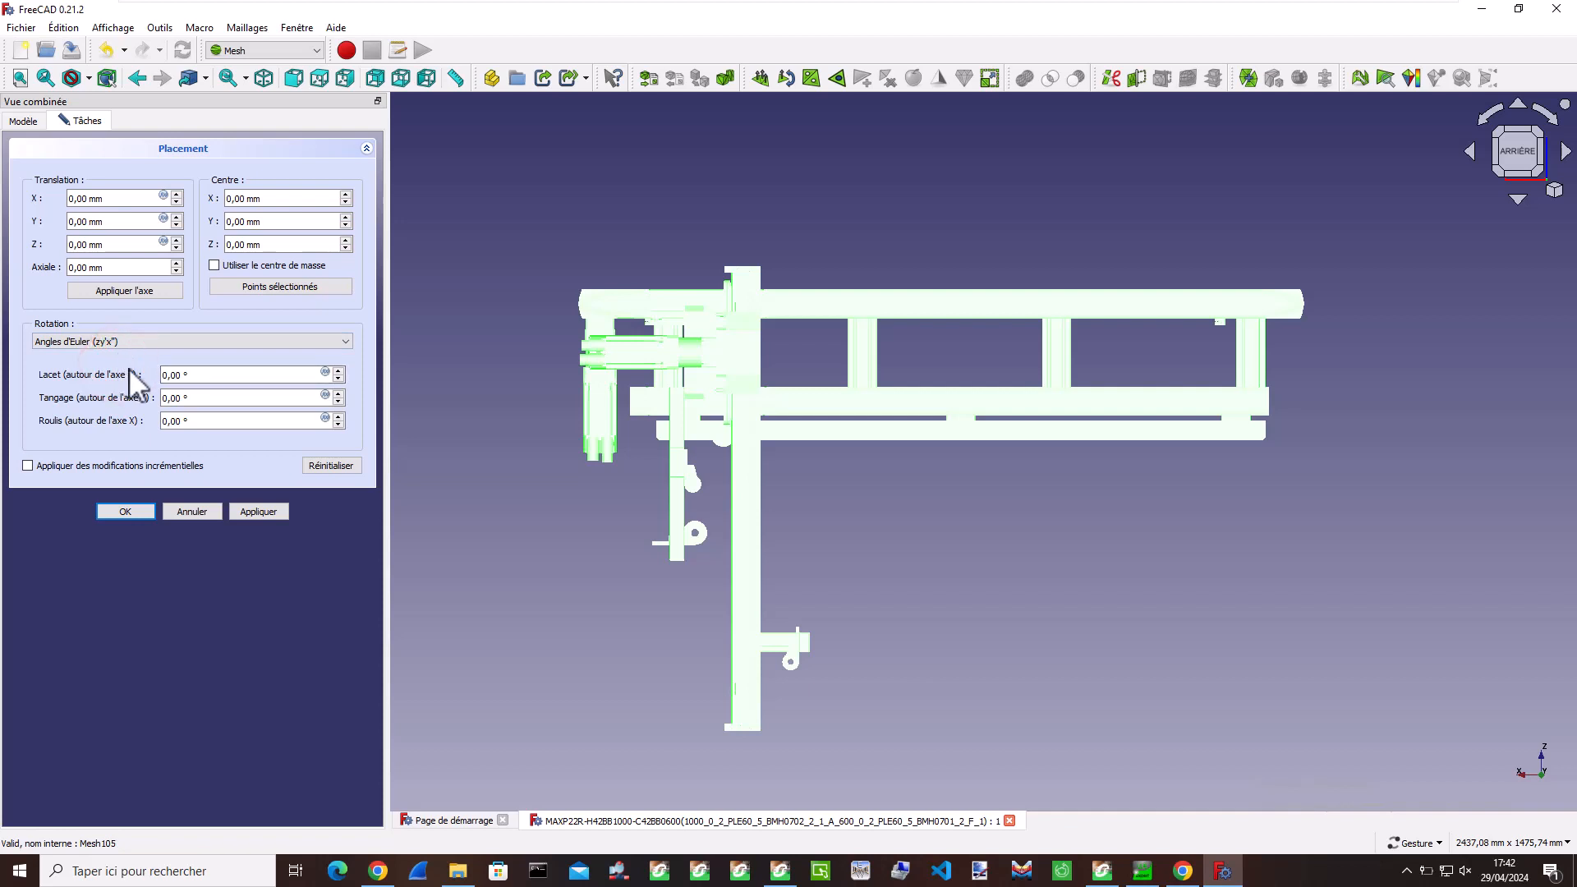
# - Try to rotate the three meshes 180° about the Z axis and also turn them about the X axis
pyautogui.click(164, 374)
pyautogui.write('18')
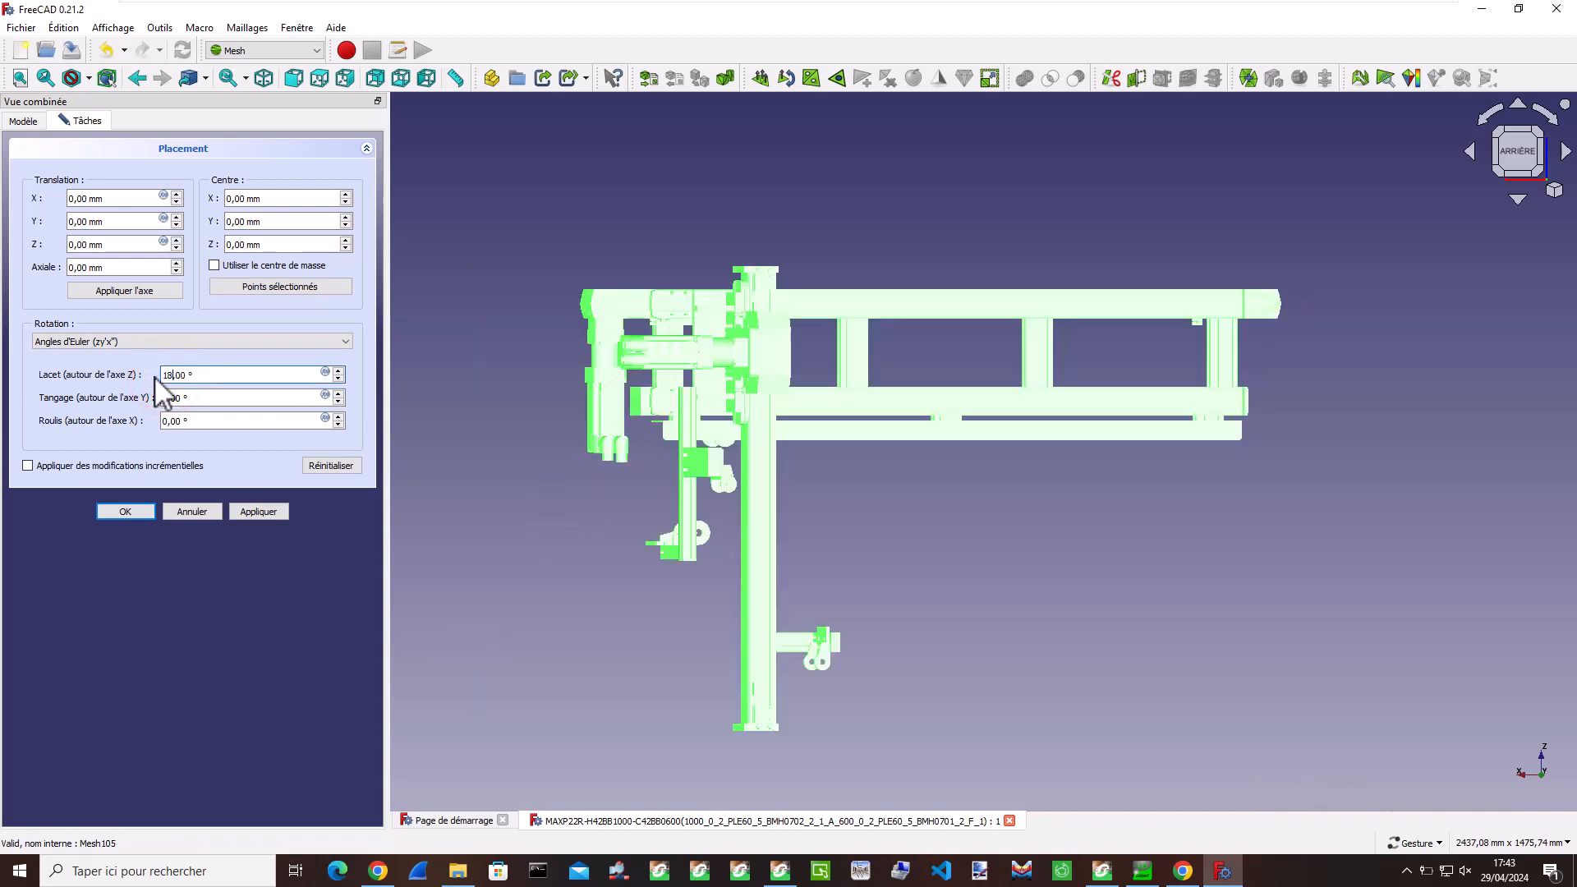
pyautogui.write('0')
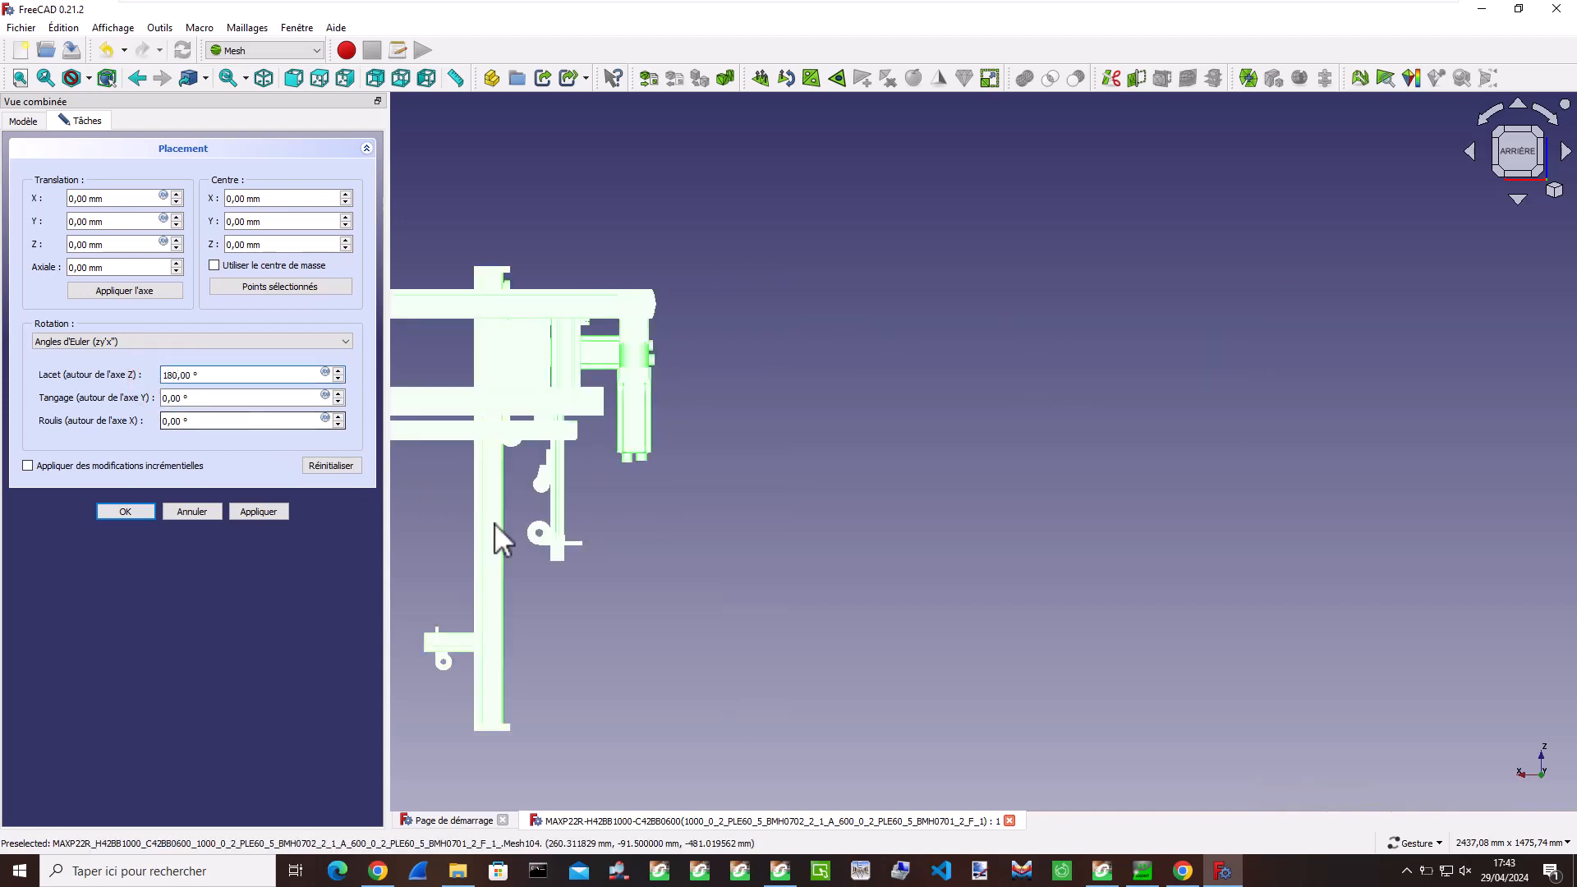
pyautogui.click(714, 618)
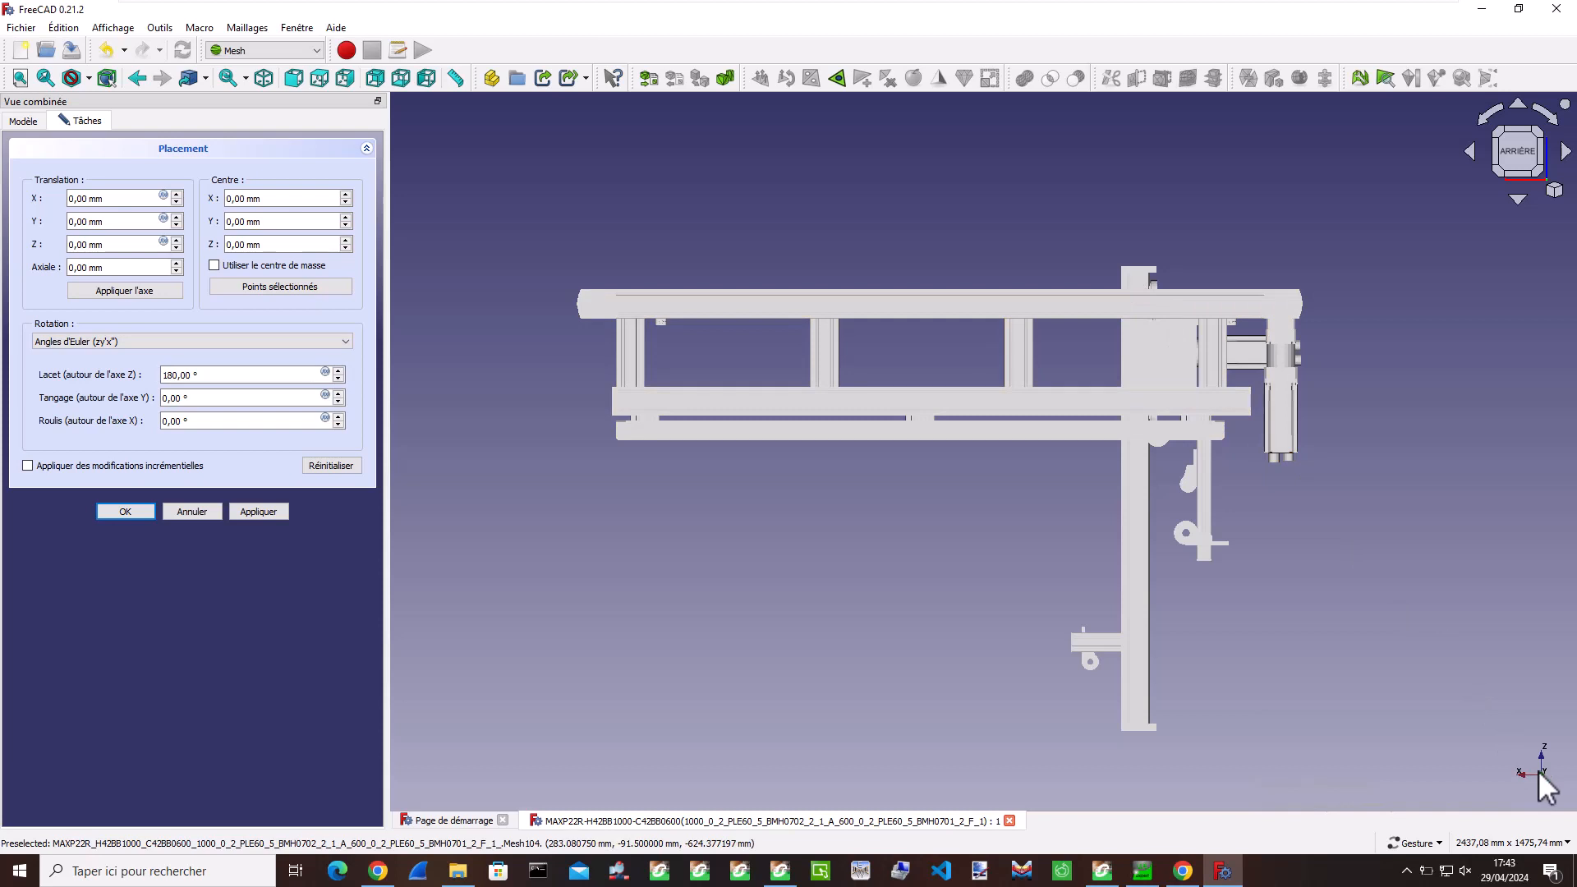
pyautogui.click(162, 421)
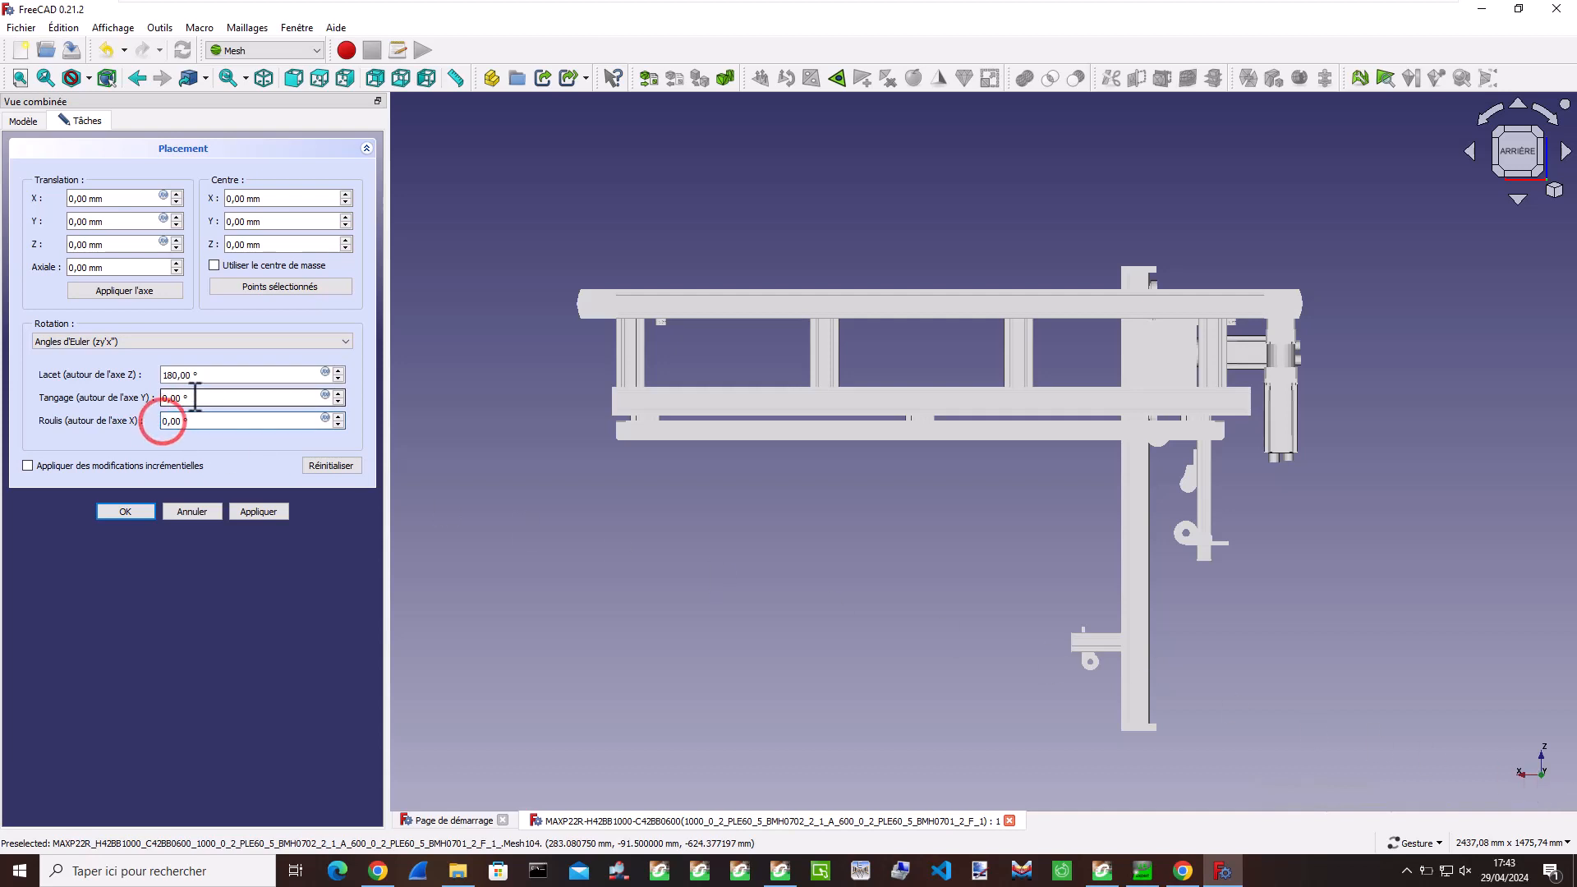
pyautogui.write('18')
pyautogui.press('Return')
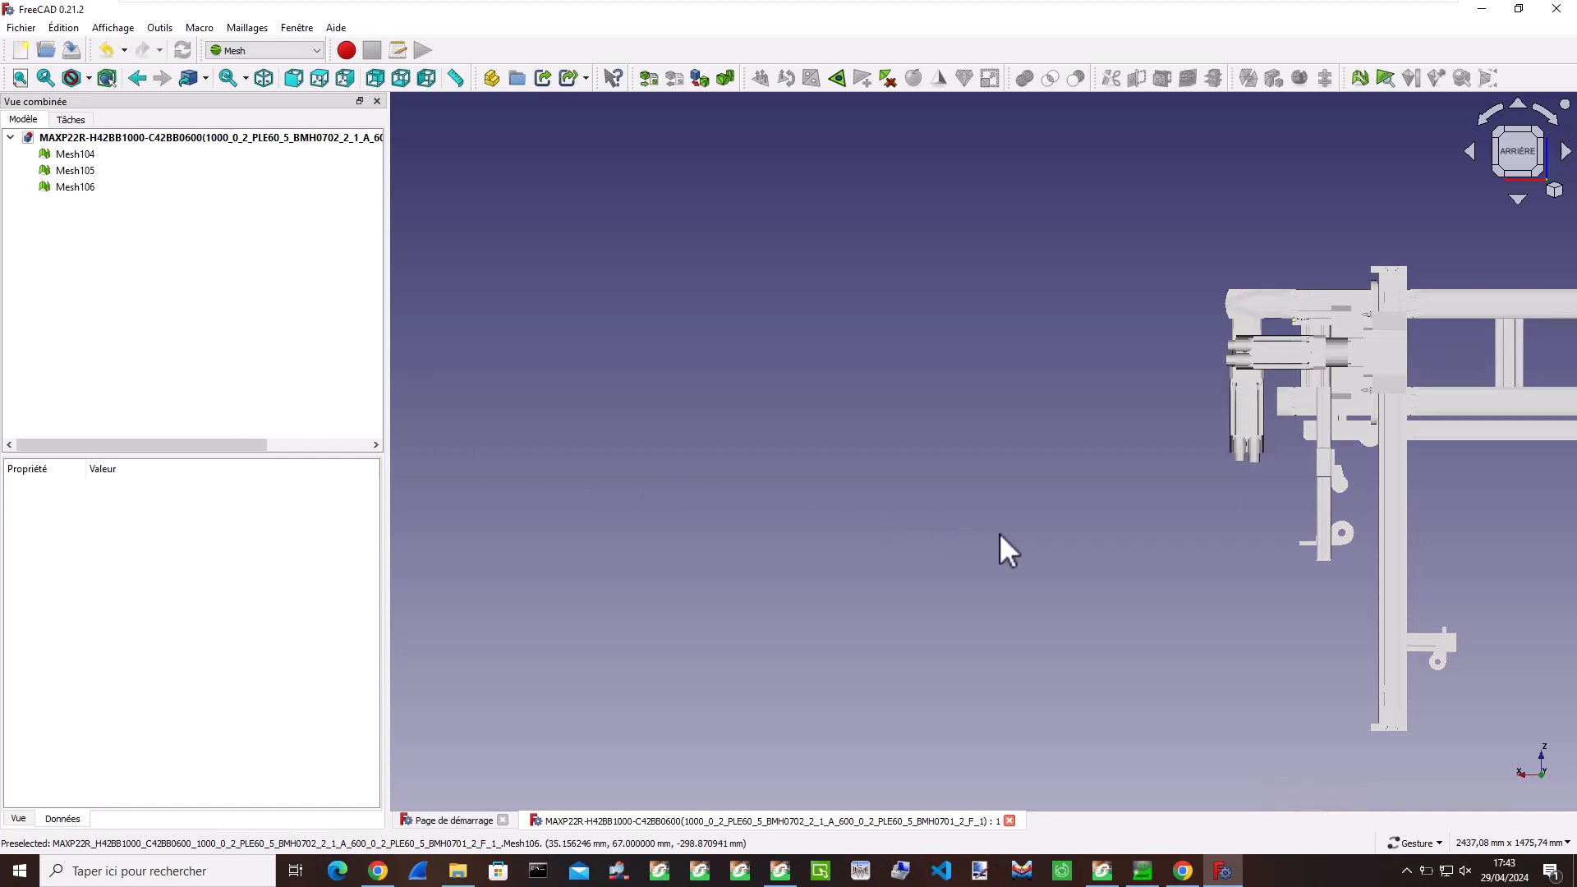
# - Select Mesh104, Mesh105 and Mesh106 again and set the yaw about Z in their placement to 180°
pyautogui.press('Right')
pyautogui.press('Right')
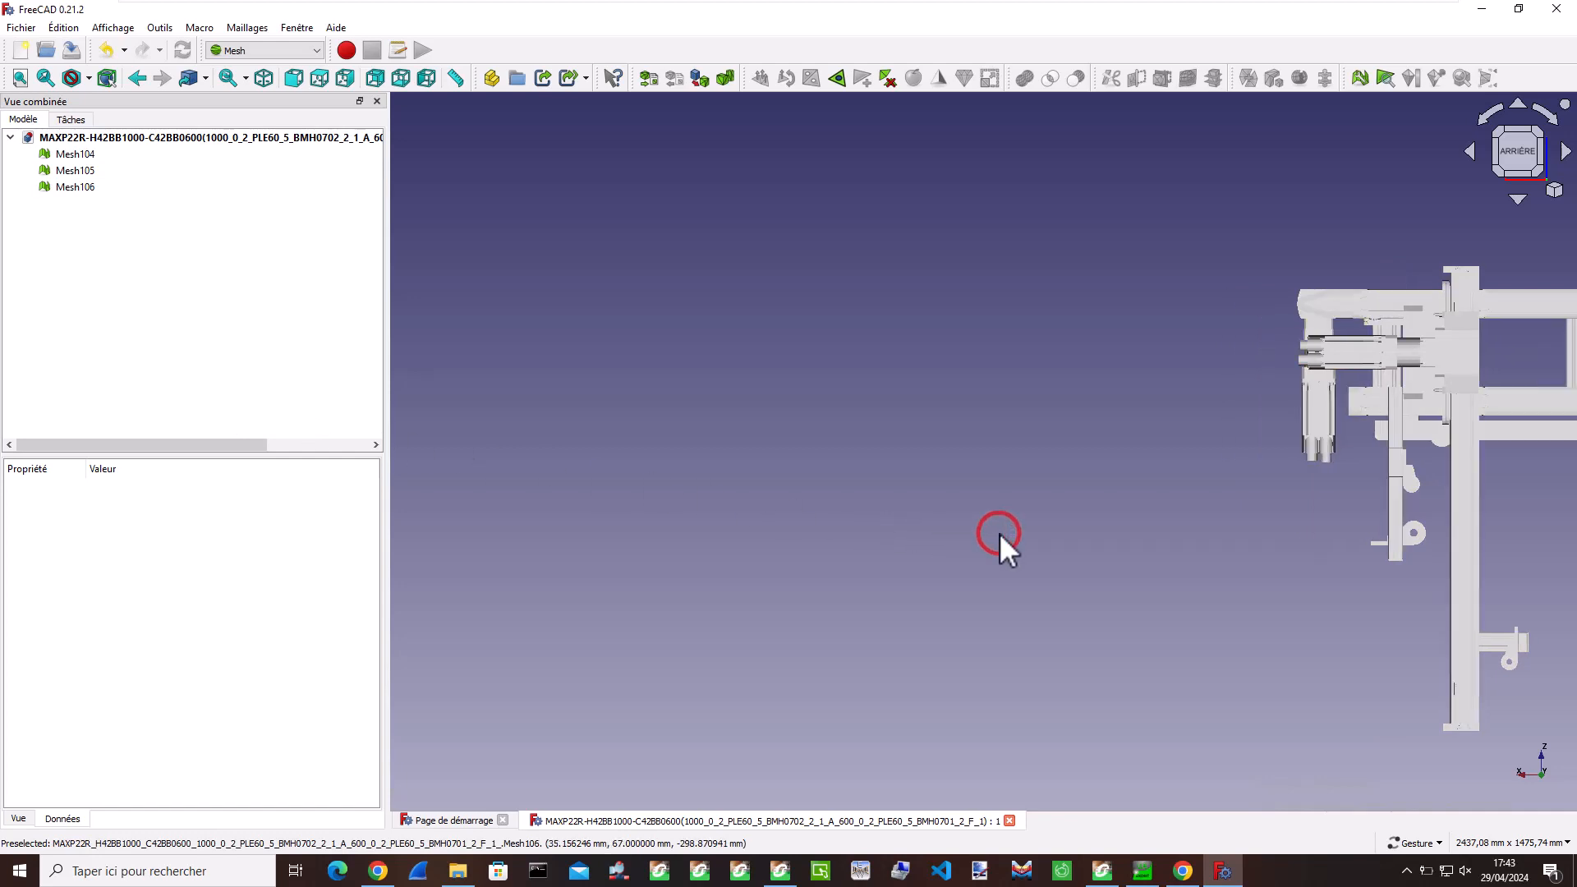
pyautogui.press('Left')
pyautogui.press('Left')
pyautogui.press('Left')
pyautogui.press('Left')
pyautogui.press('Left')
pyautogui.press('Left')
pyautogui.press('Left')
pyautogui.press('Left')
pyautogui.press('Left')
pyautogui.press('Left')
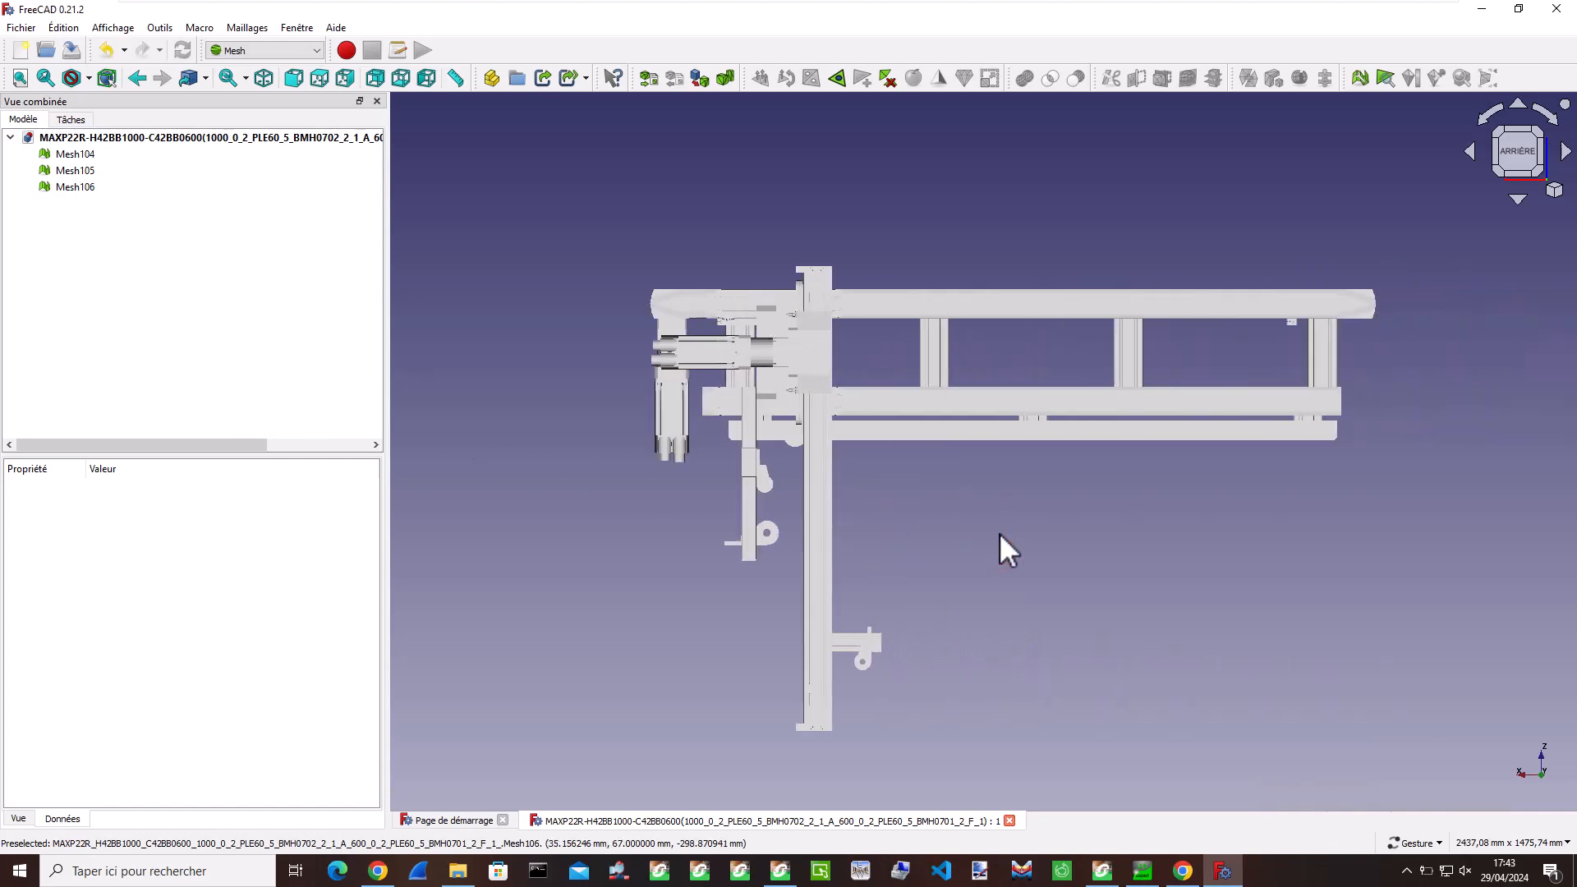
pyautogui.moveTo(106, 208); pyautogui.dragTo(65, 156)
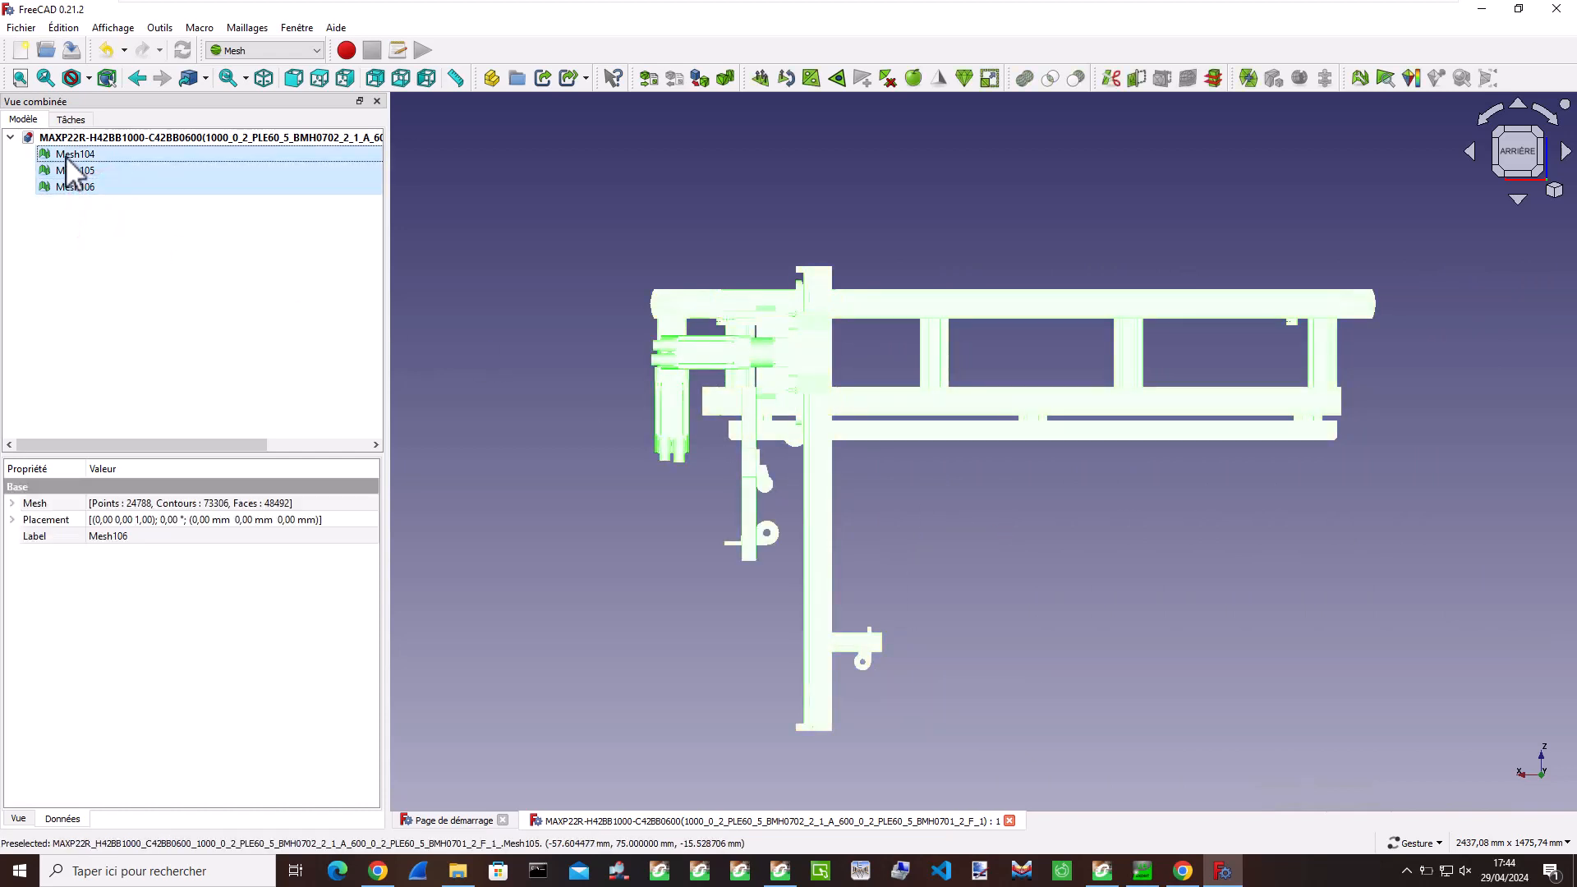
pyautogui.click(64, 27)
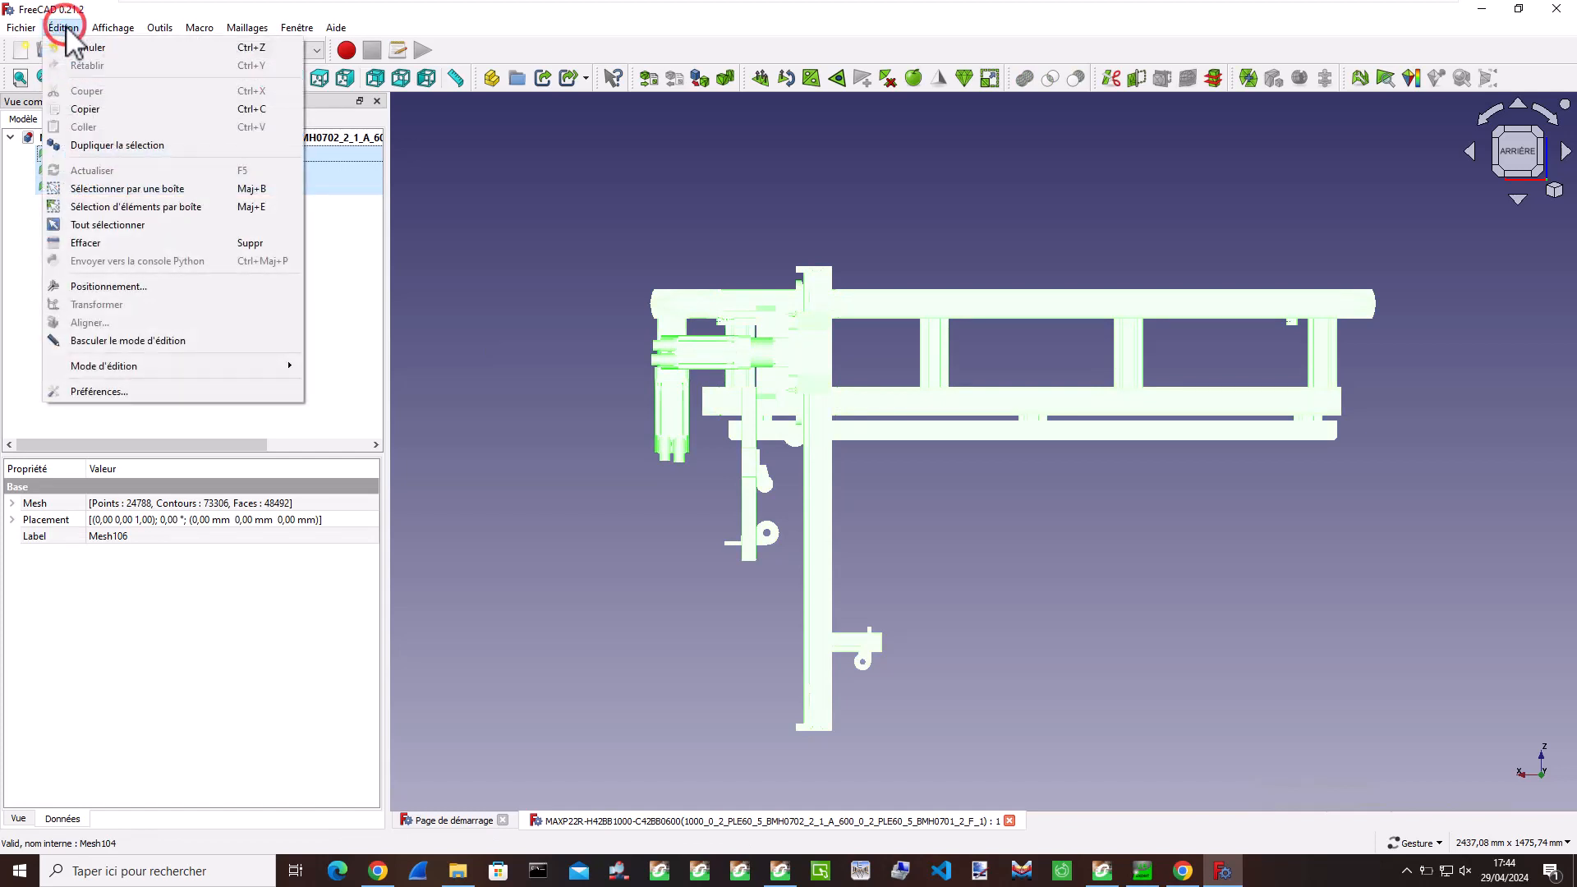
pyautogui.click(99, 286)
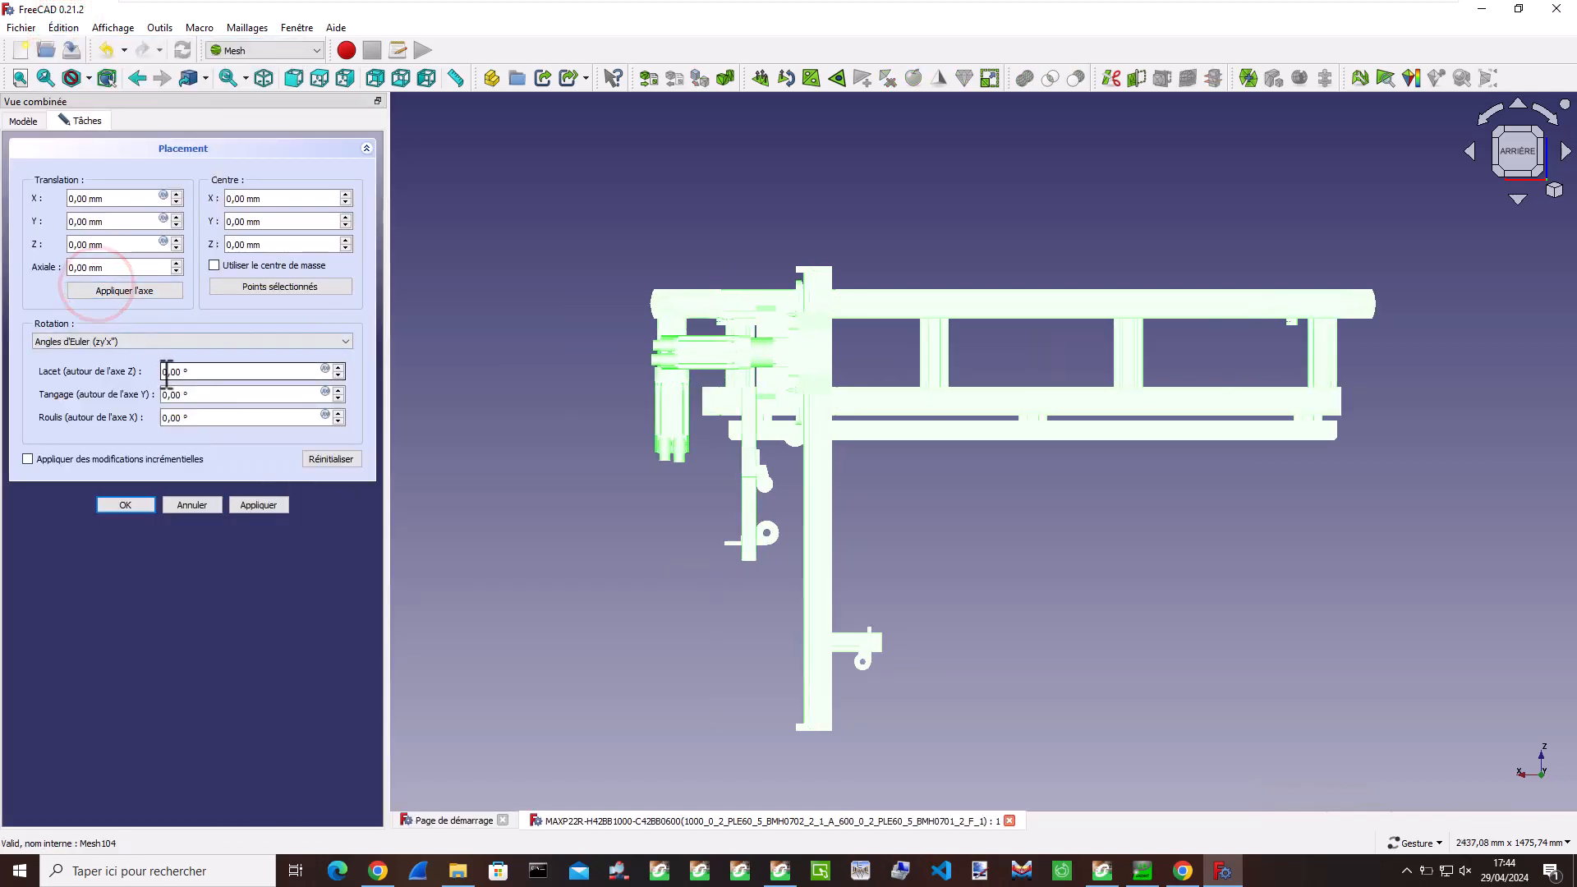
pyautogui.click(162, 372)
pyautogui.write('18')
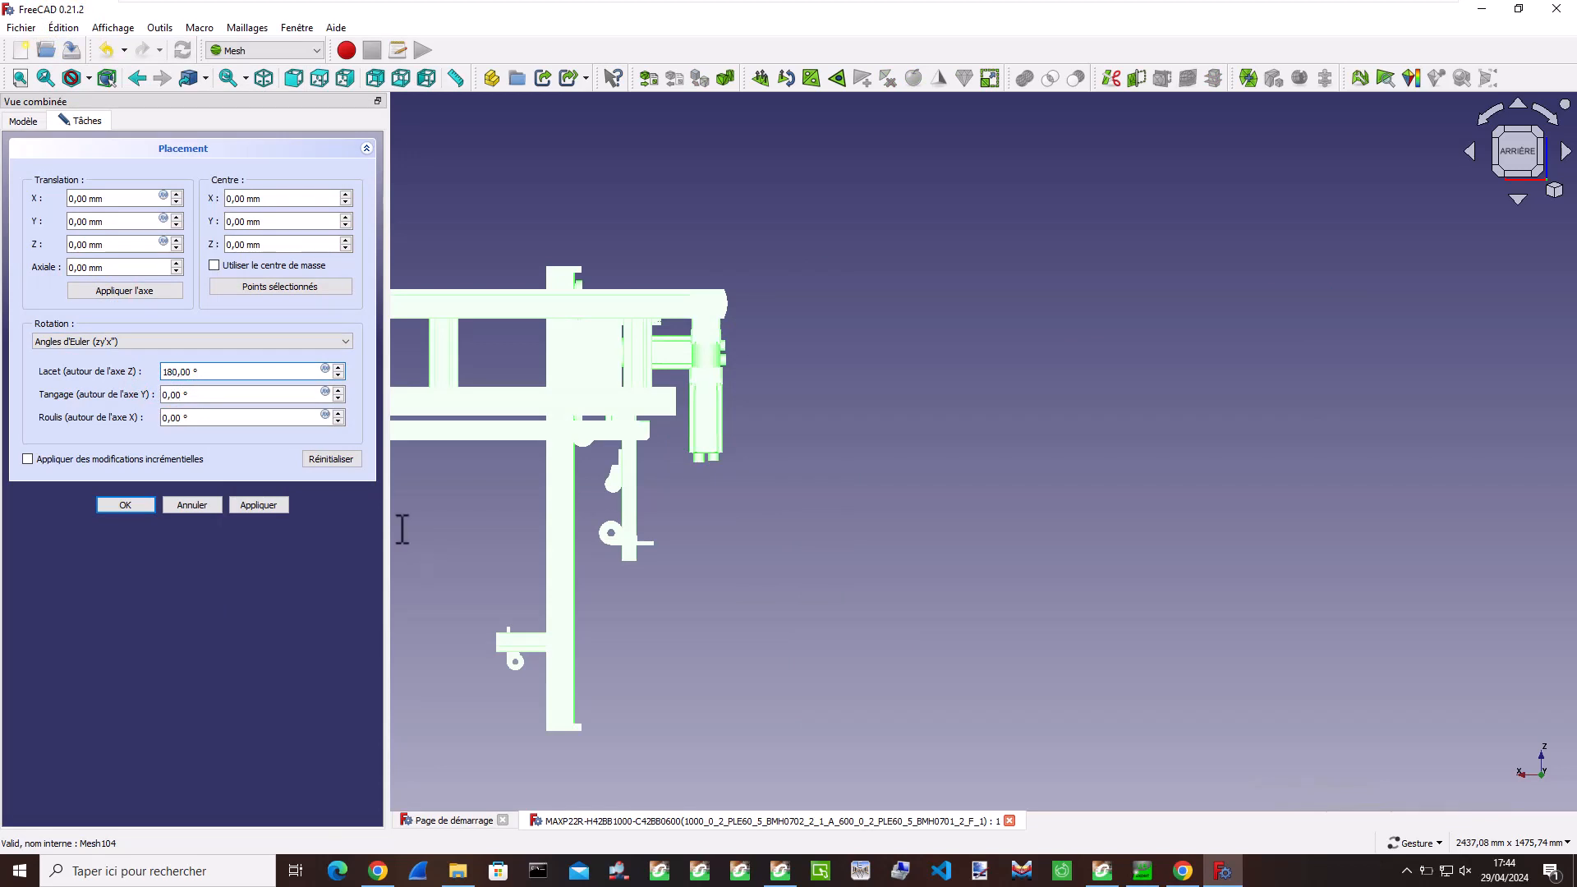
# - Set the meshes' roll about the X axis to 180° and apply the placement
pyautogui.click(165, 419)
pyautogui.write('18')
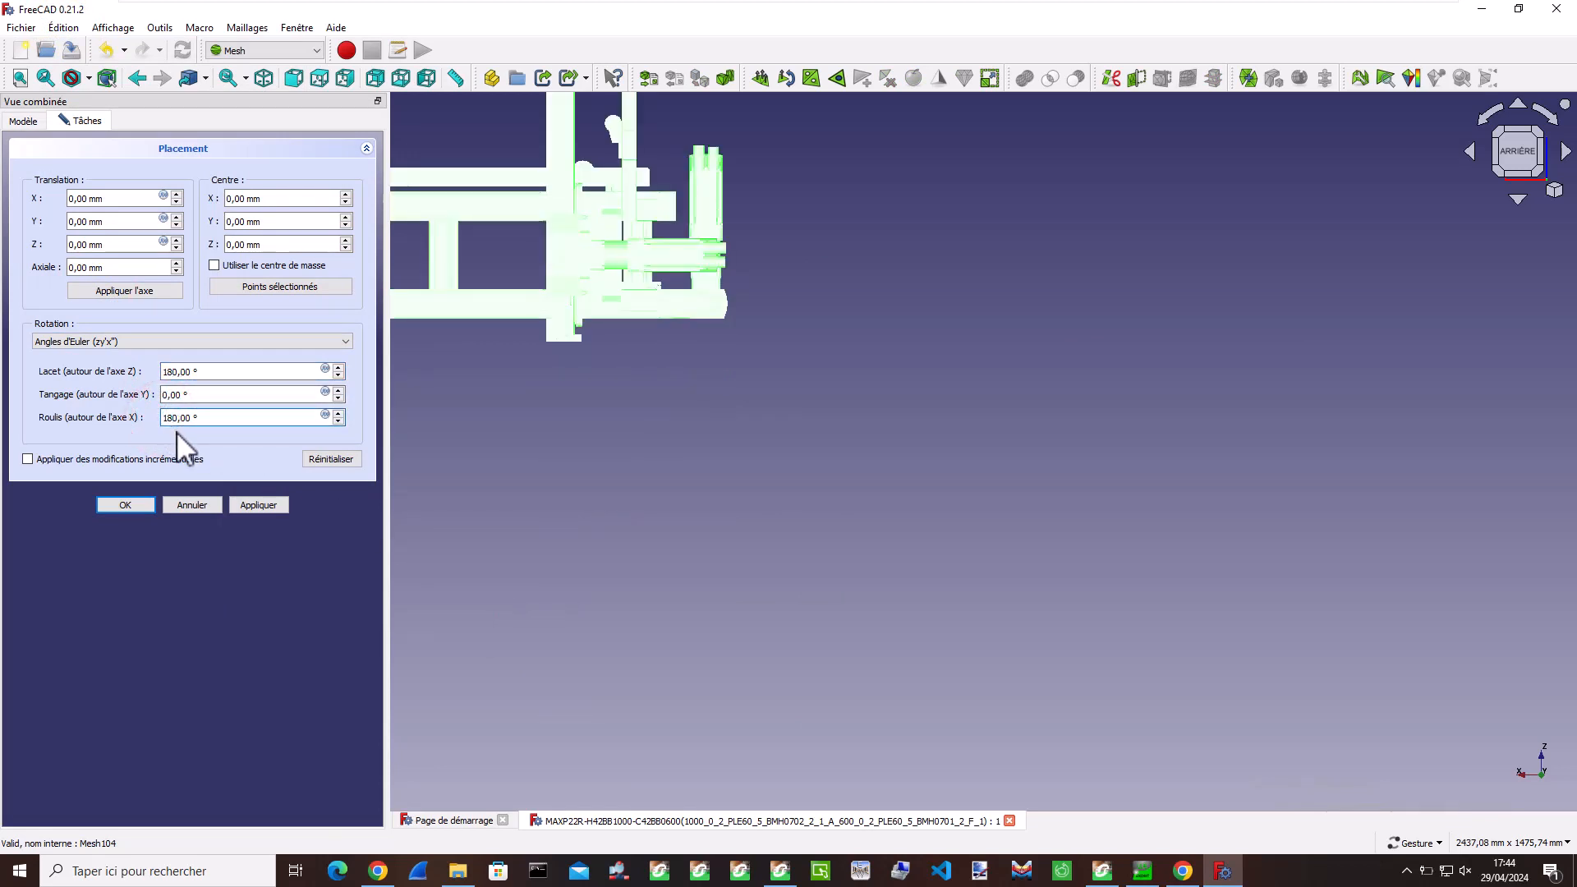
pyautogui.click(258, 505)
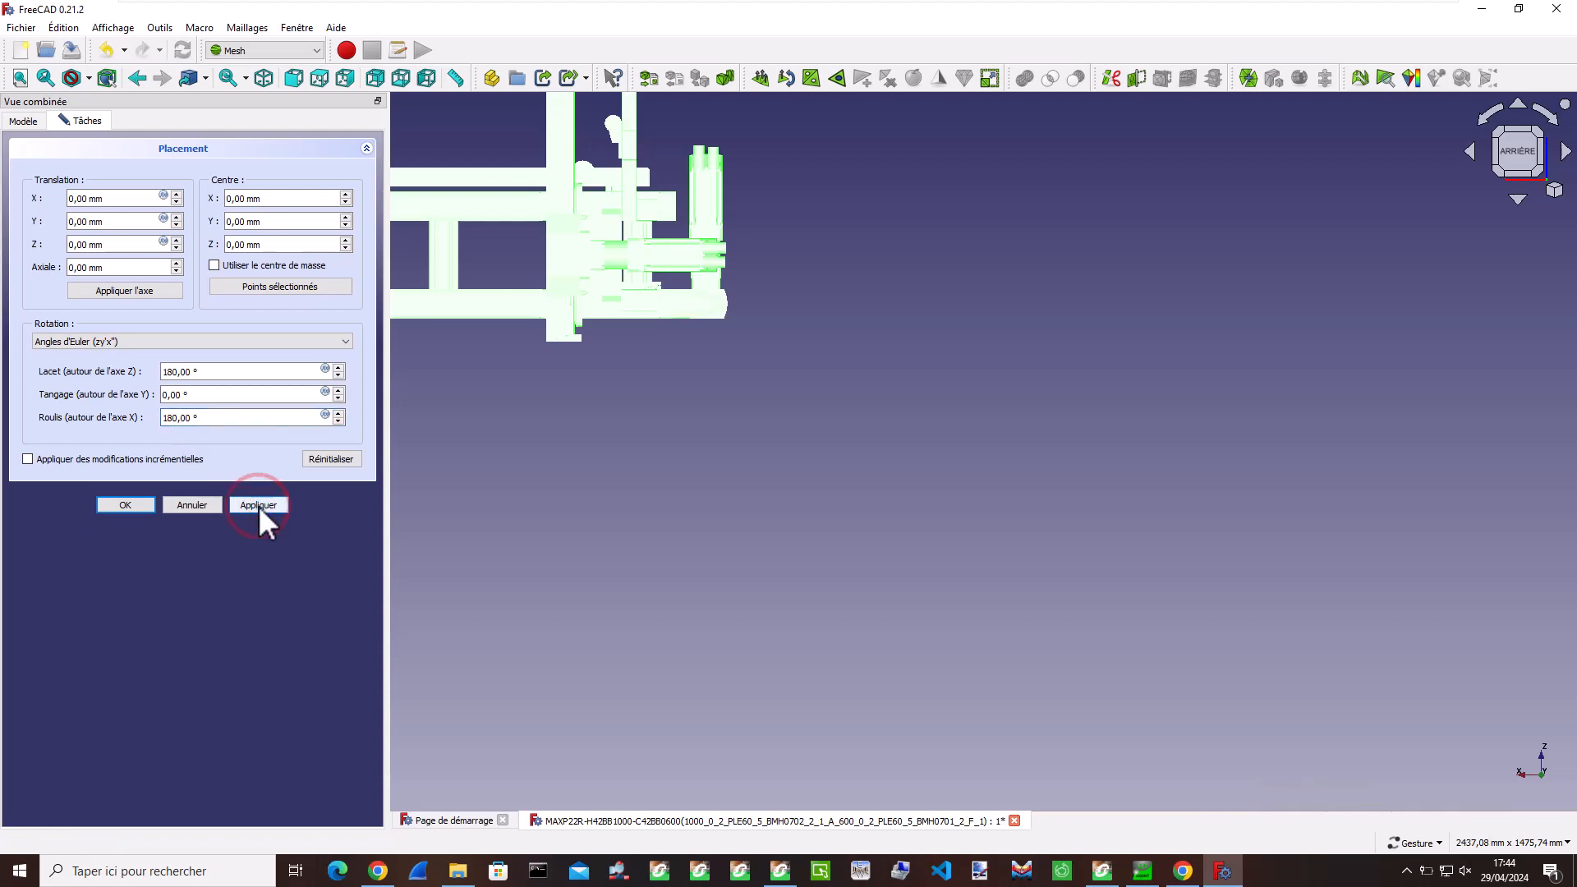
pyautogui.click(133, 506)
# - Examine the rotated gantry's position and orientation relative to the coordinate axes in the rear view
pyautogui.click(500, 381)
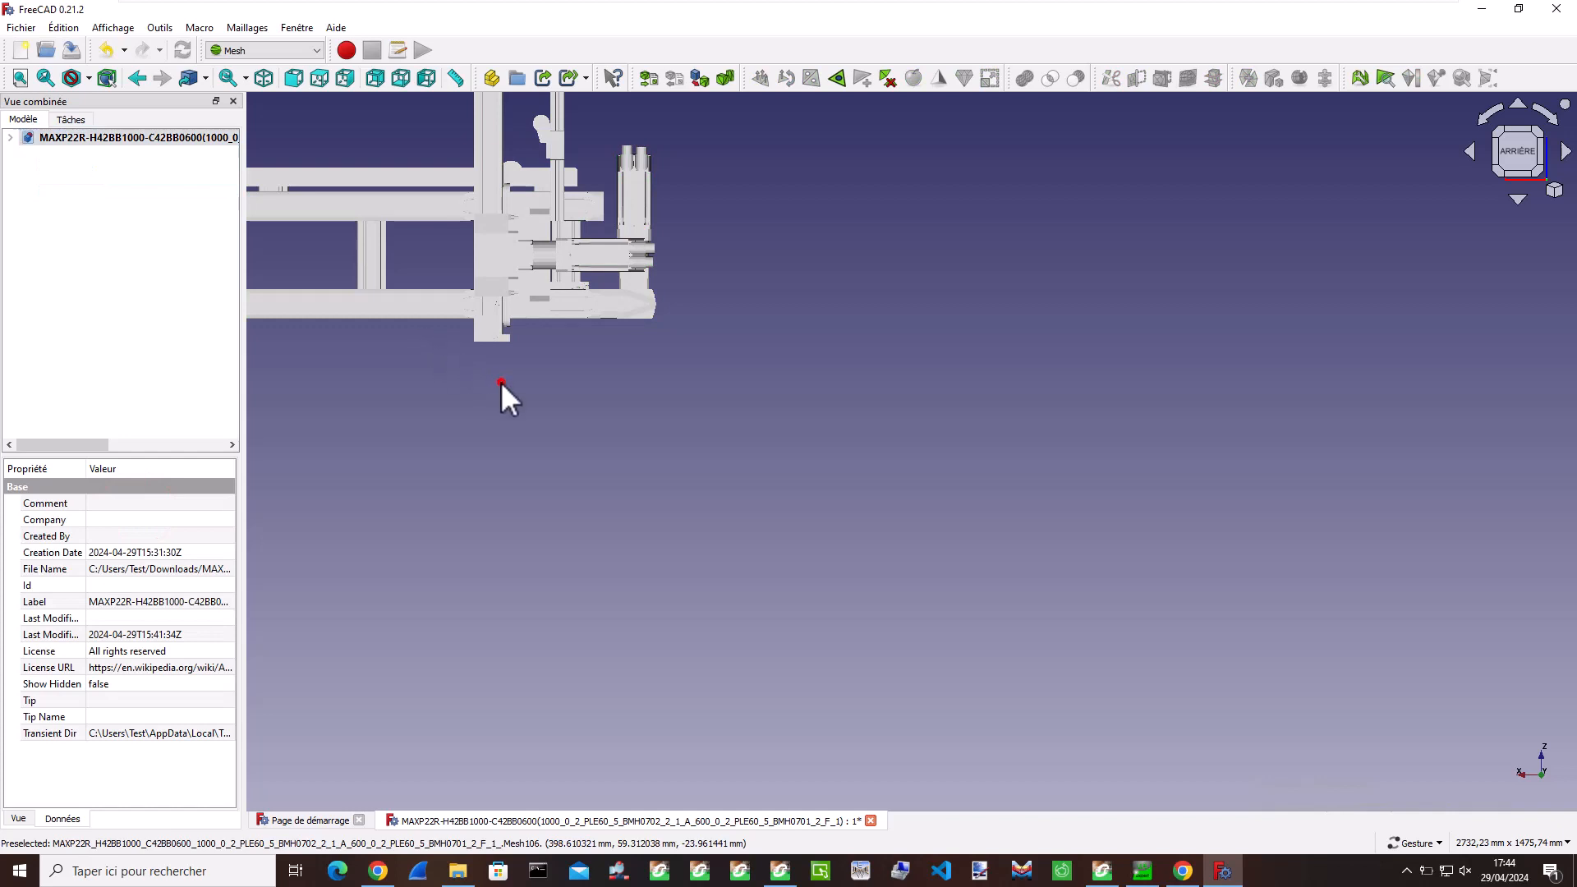
pyautogui.press('Left')
pyautogui.press('Left')
pyautogui.press('Right')
pyautogui.press('Right')
pyautogui.press('Right')
pyautogui.press('Right')
pyautogui.press('Right')
pyautogui.press('Right')
pyautogui.press('Right')
pyautogui.press('Right')
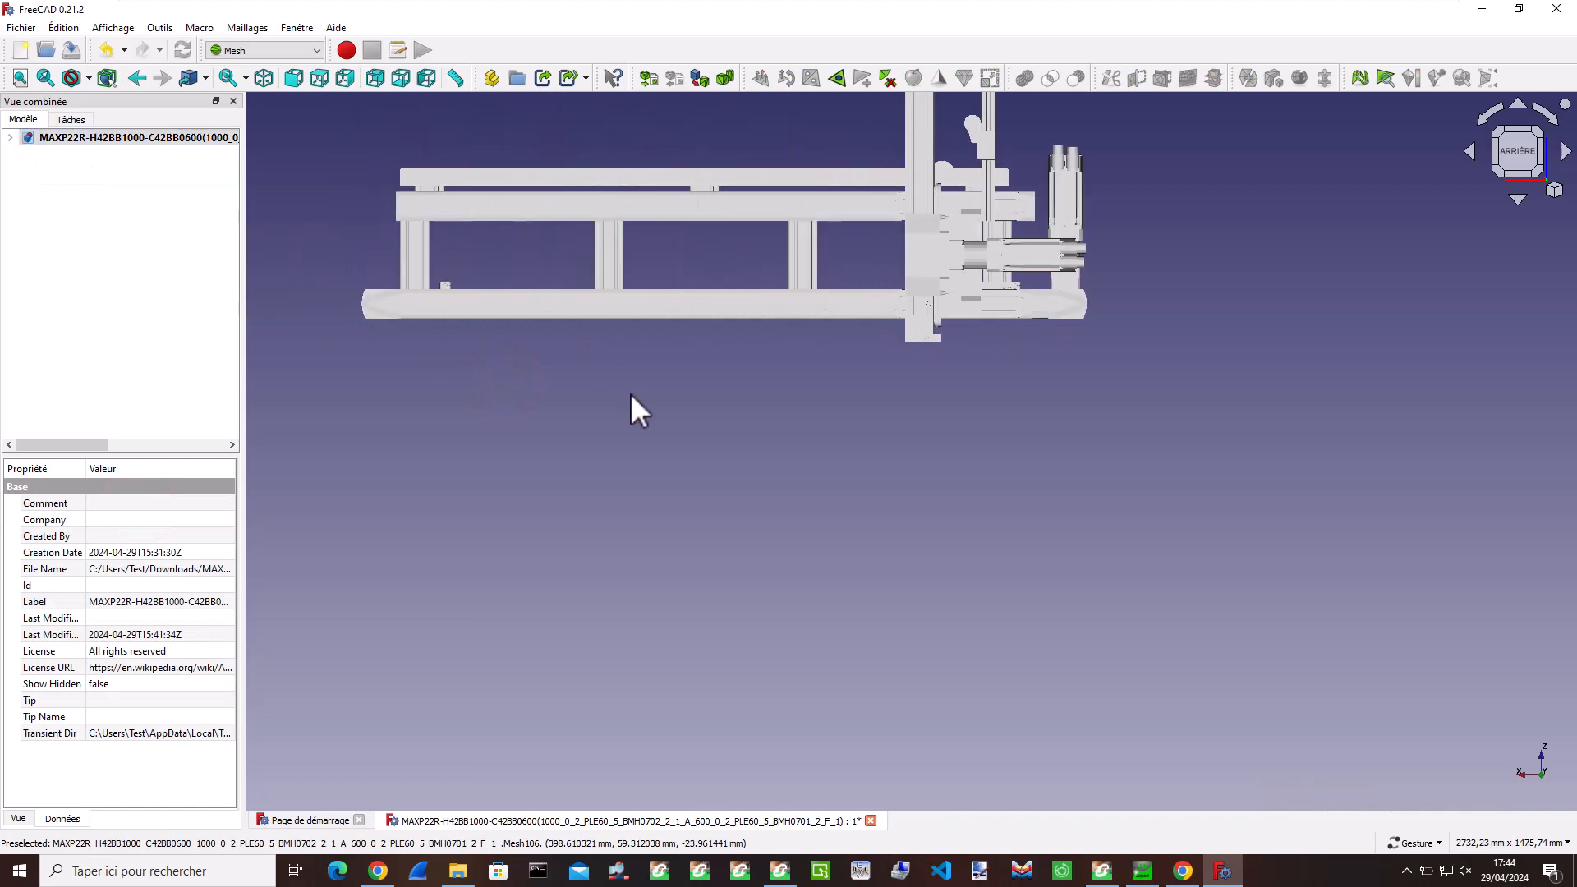
pyautogui.press('Up')
pyautogui.press('Up')
pyautogui.press('Down')
pyautogui.press('Down')
pyautogui.press('Down')
pyautogui.press('Down')
pyautogui.press('Down')
pyautogui.press('Down')
pyautogui.press('Down')
pyautogui.press('Down')
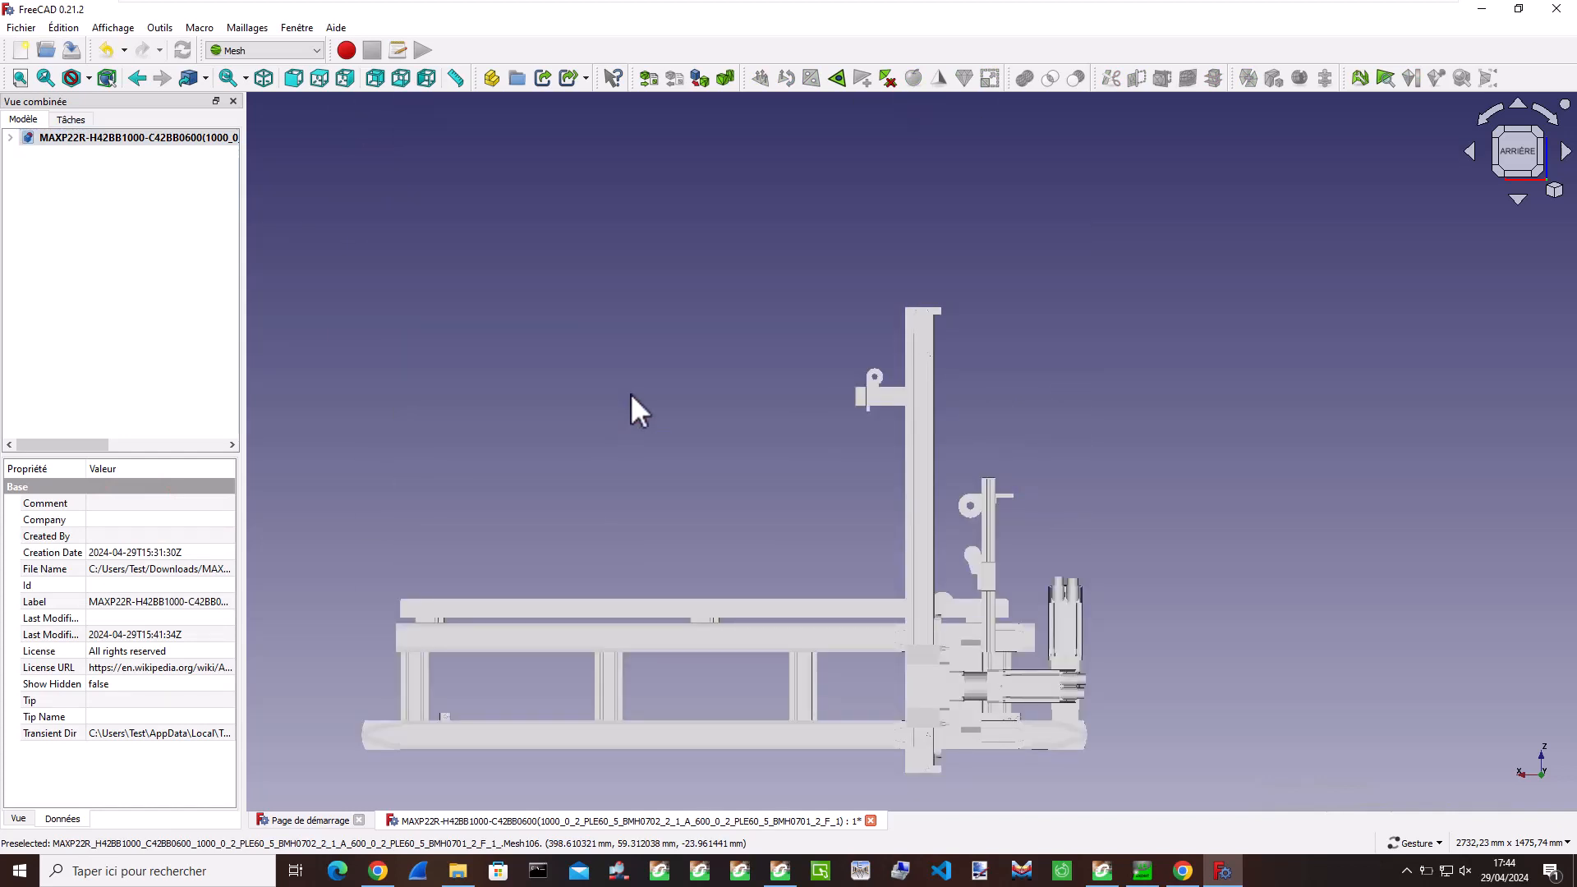
pyautogui.press('Up')
pyautogui.press('Up')
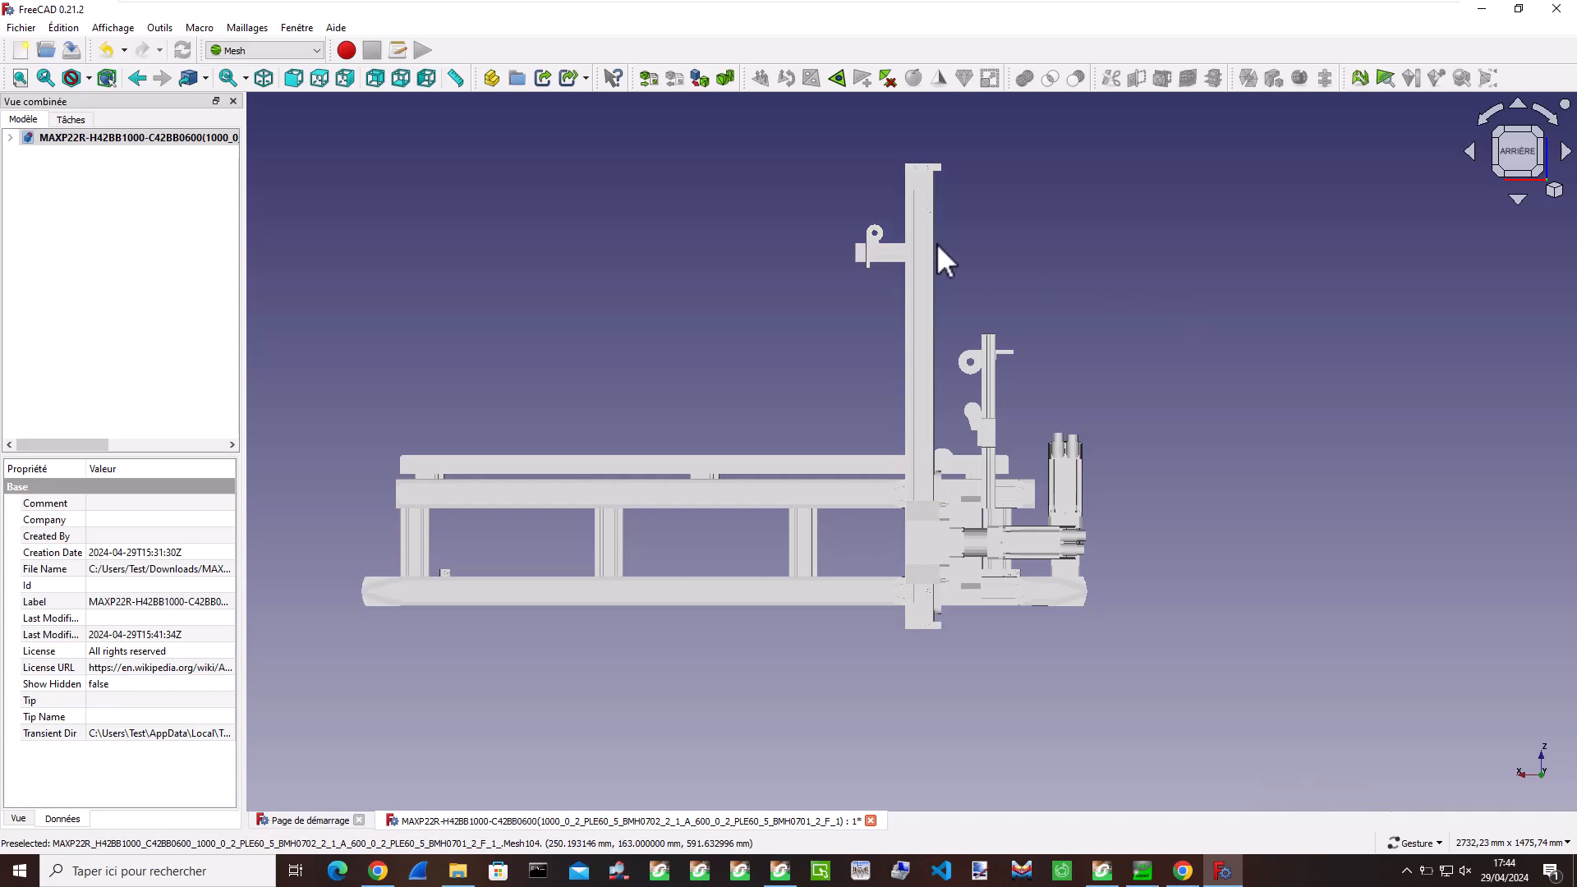
# - Save the document and select Mesh104, Mesh105 and Mesh106 in the model tree for export
pyautogui.click(71, 51)
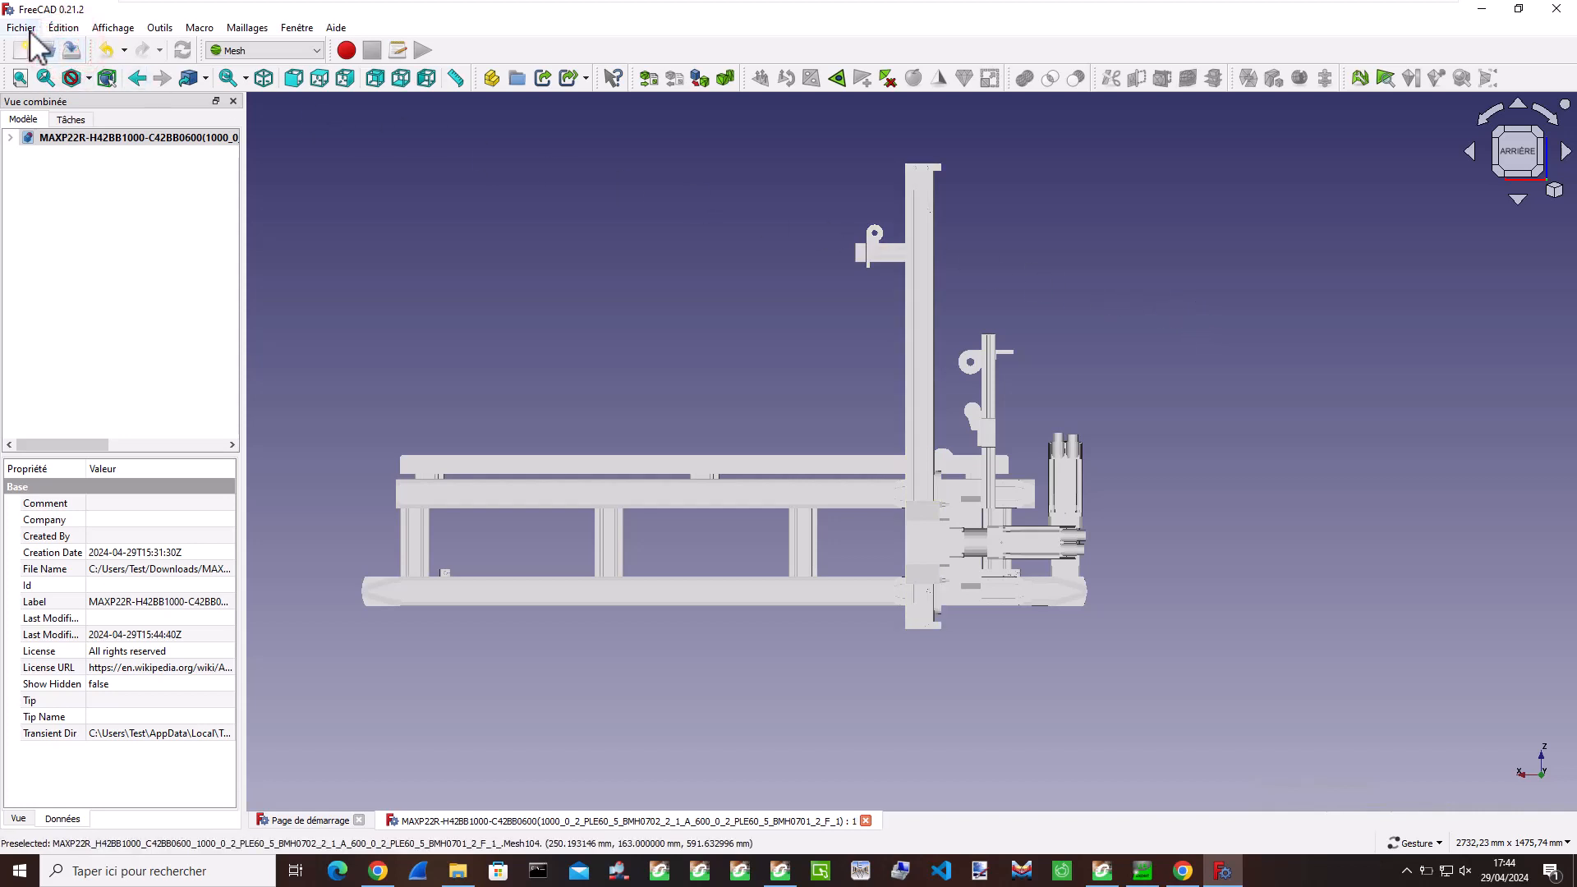
pyautogui.click(9, 137)
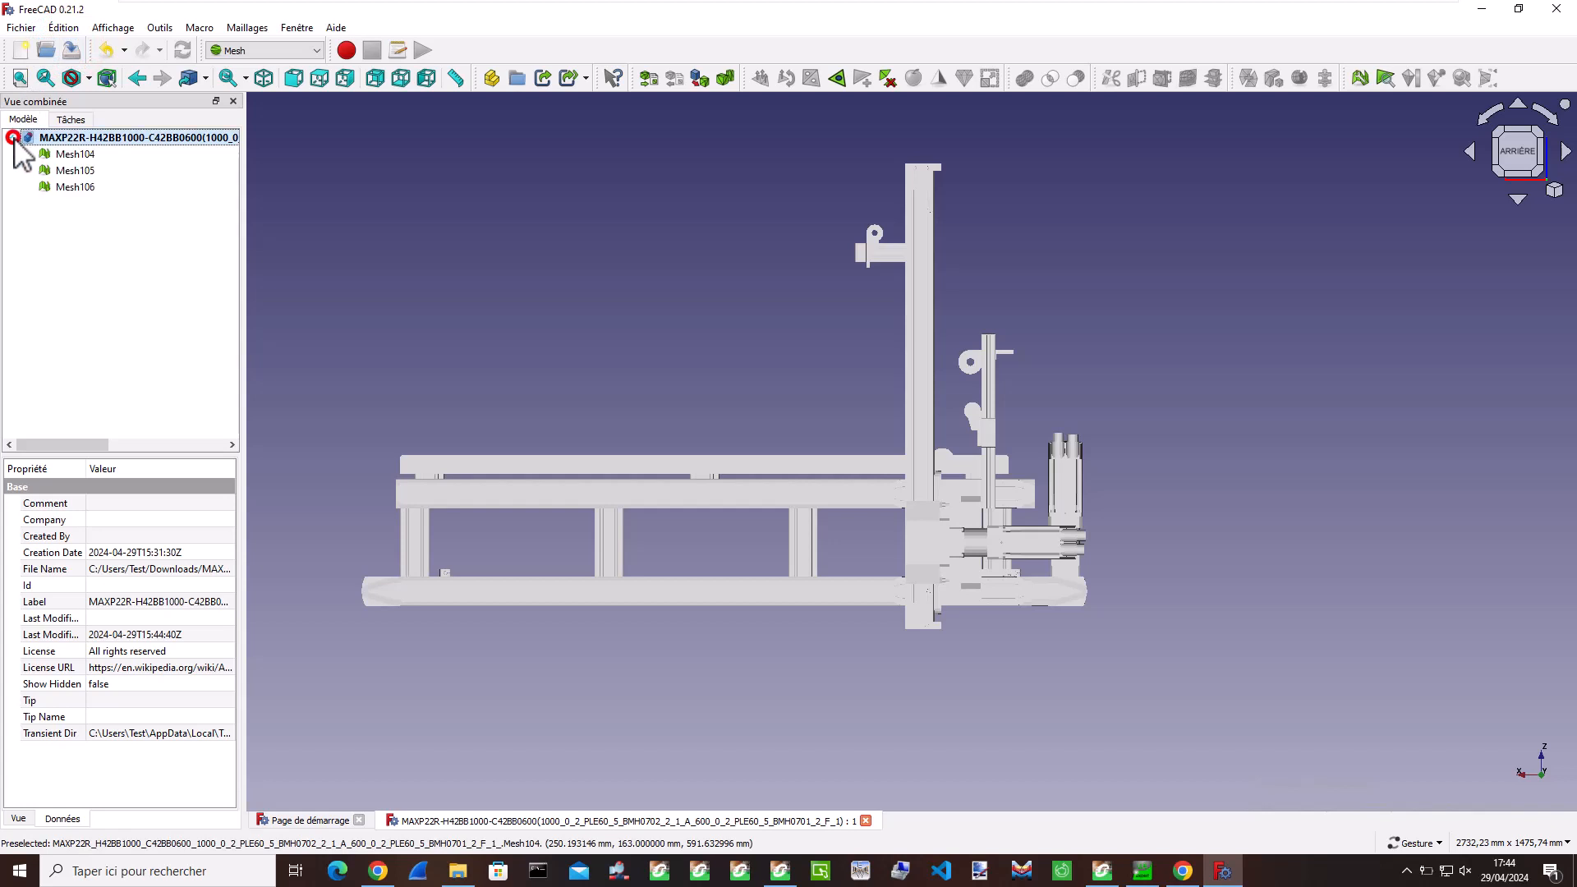
pyautogui.click(77, 155)
pyautogui.keyDown('shift'); pyautogui.click(89, 188); pyautogui.keyUp('shift')
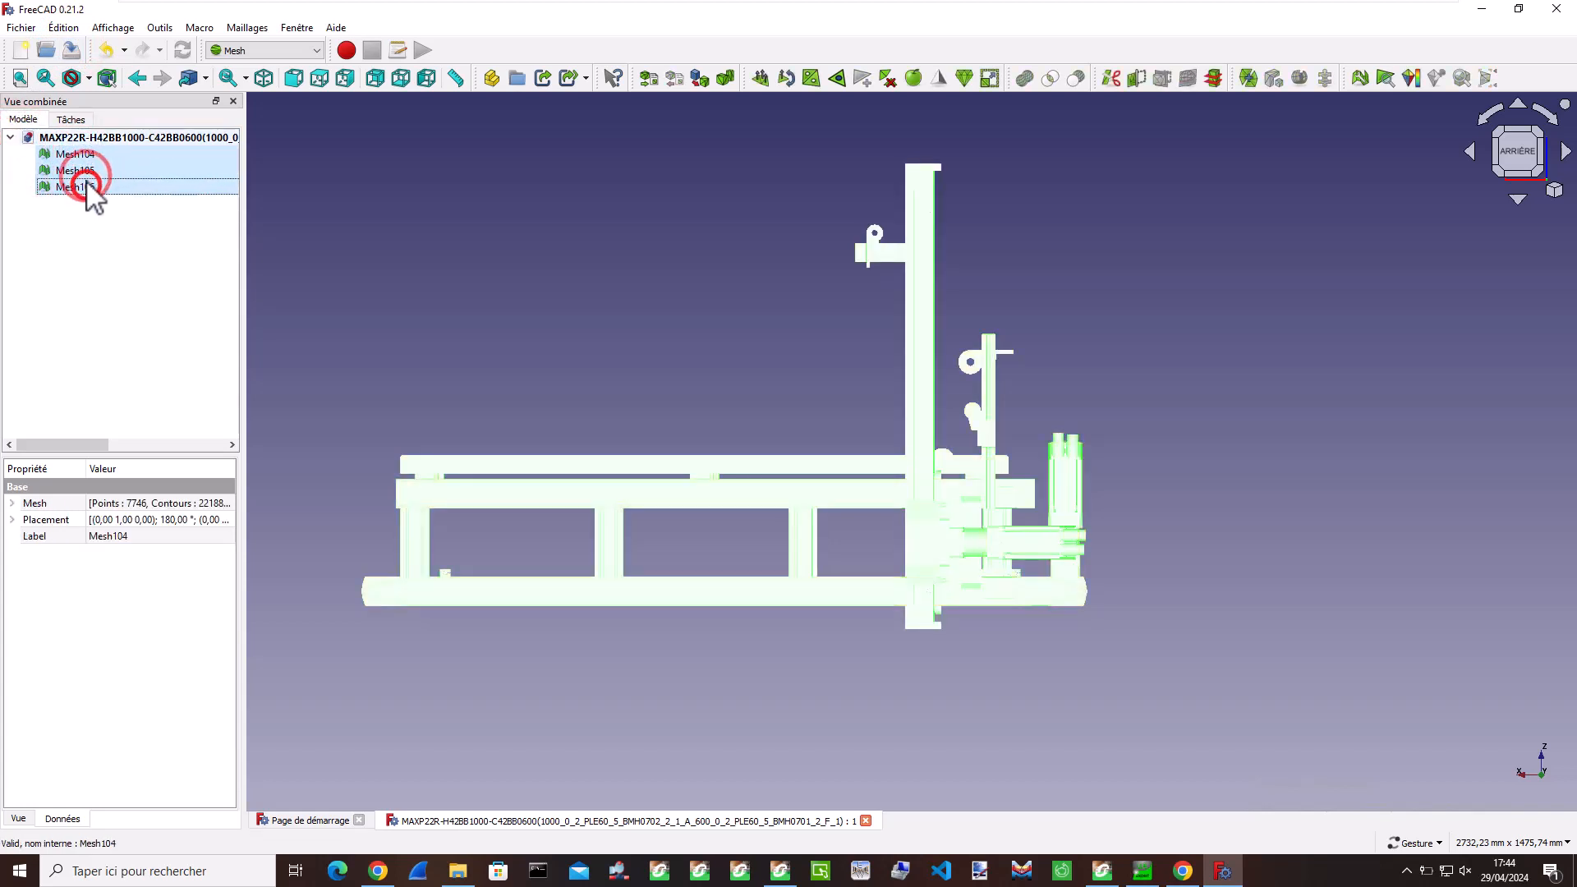
# - Export the selected meshes to Téléchargements in Collada (*.dae) format, appending " - Fixe-Z" to the proposed file name
pyautogui.click(23, 27)
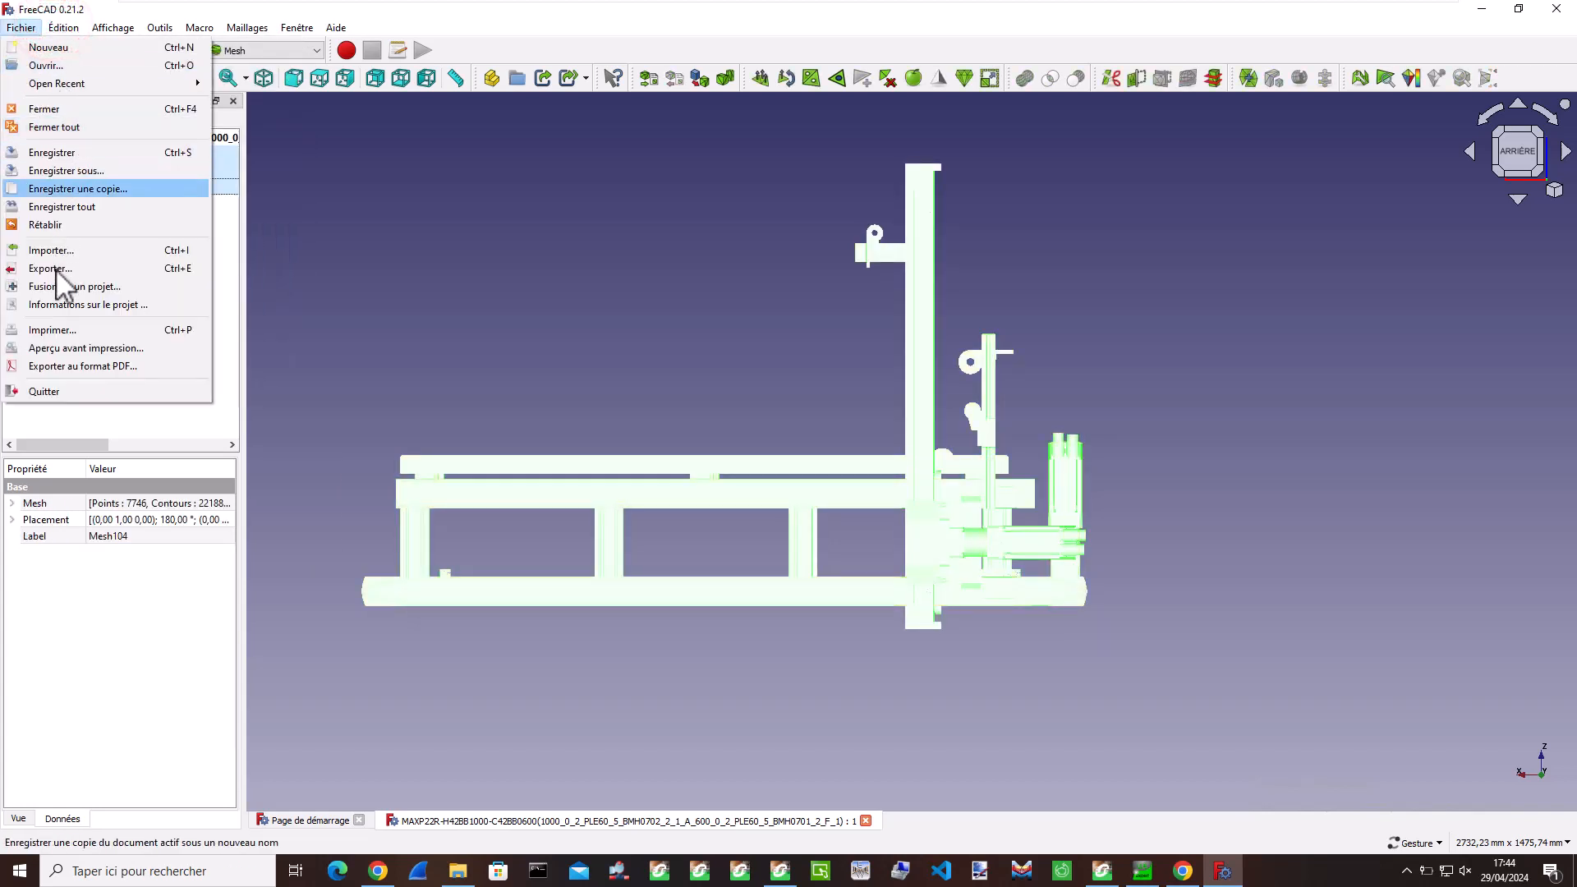
pyautogui.click(56, 273)
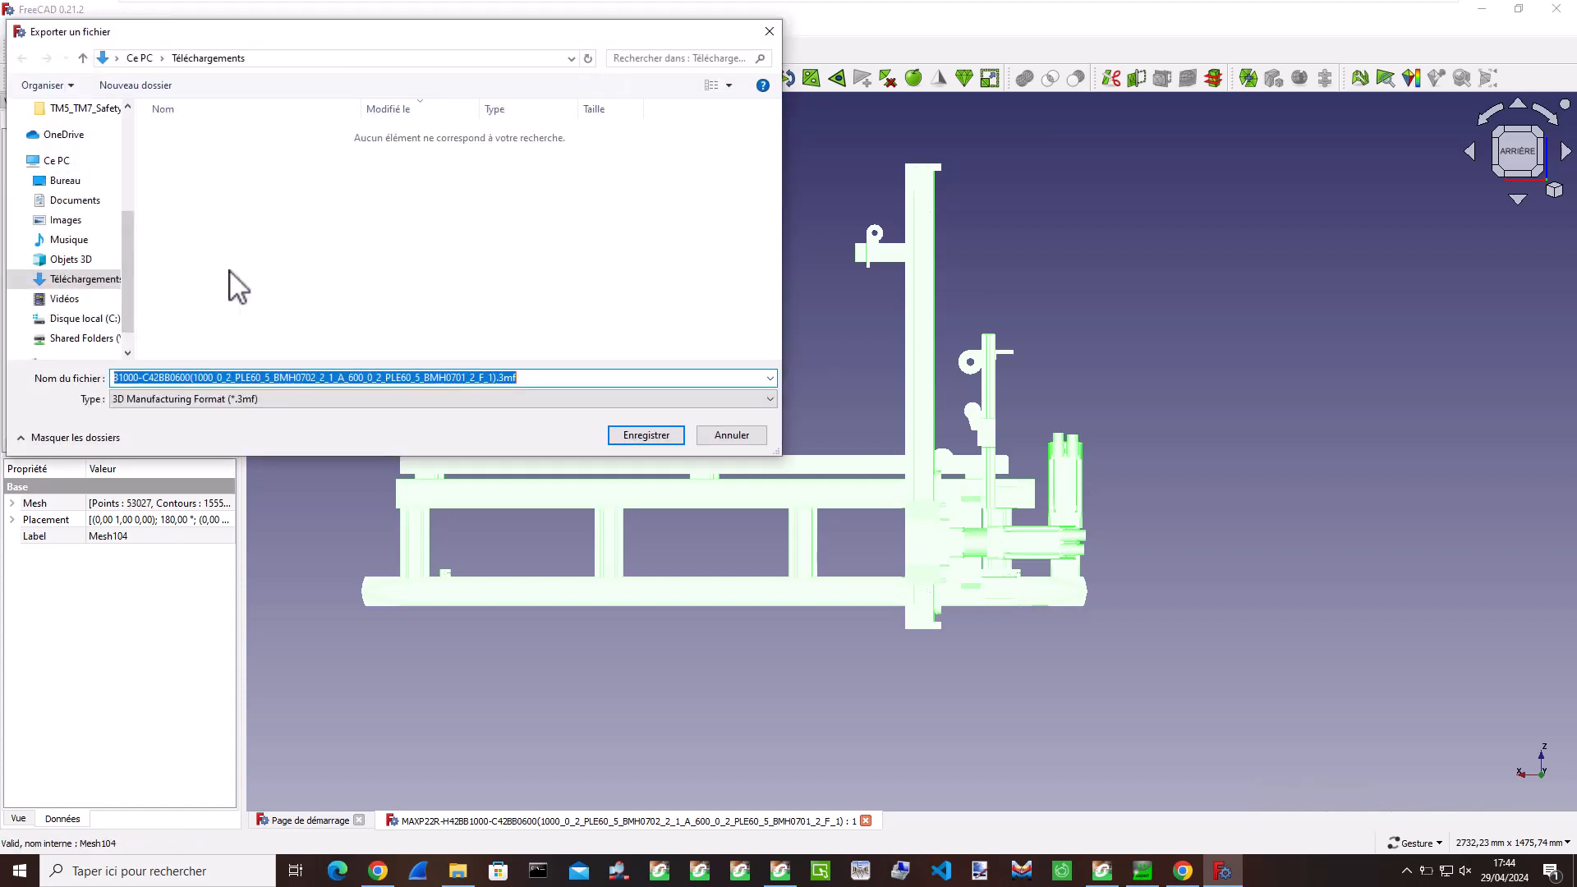
pyautogui.click(306, 400)
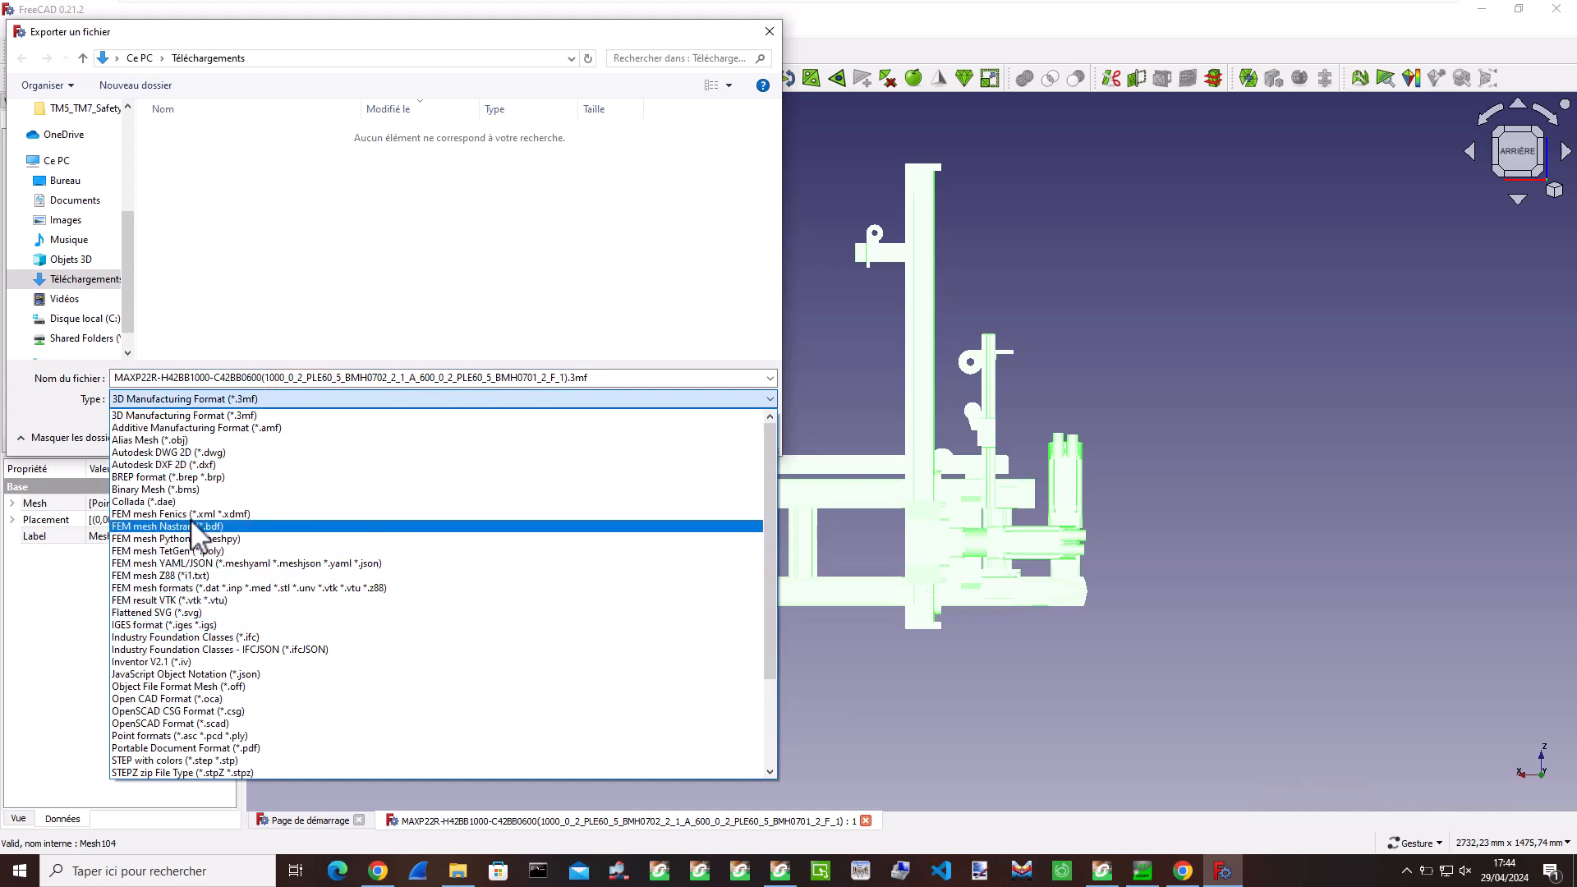
pyautogui.click(165, 502)
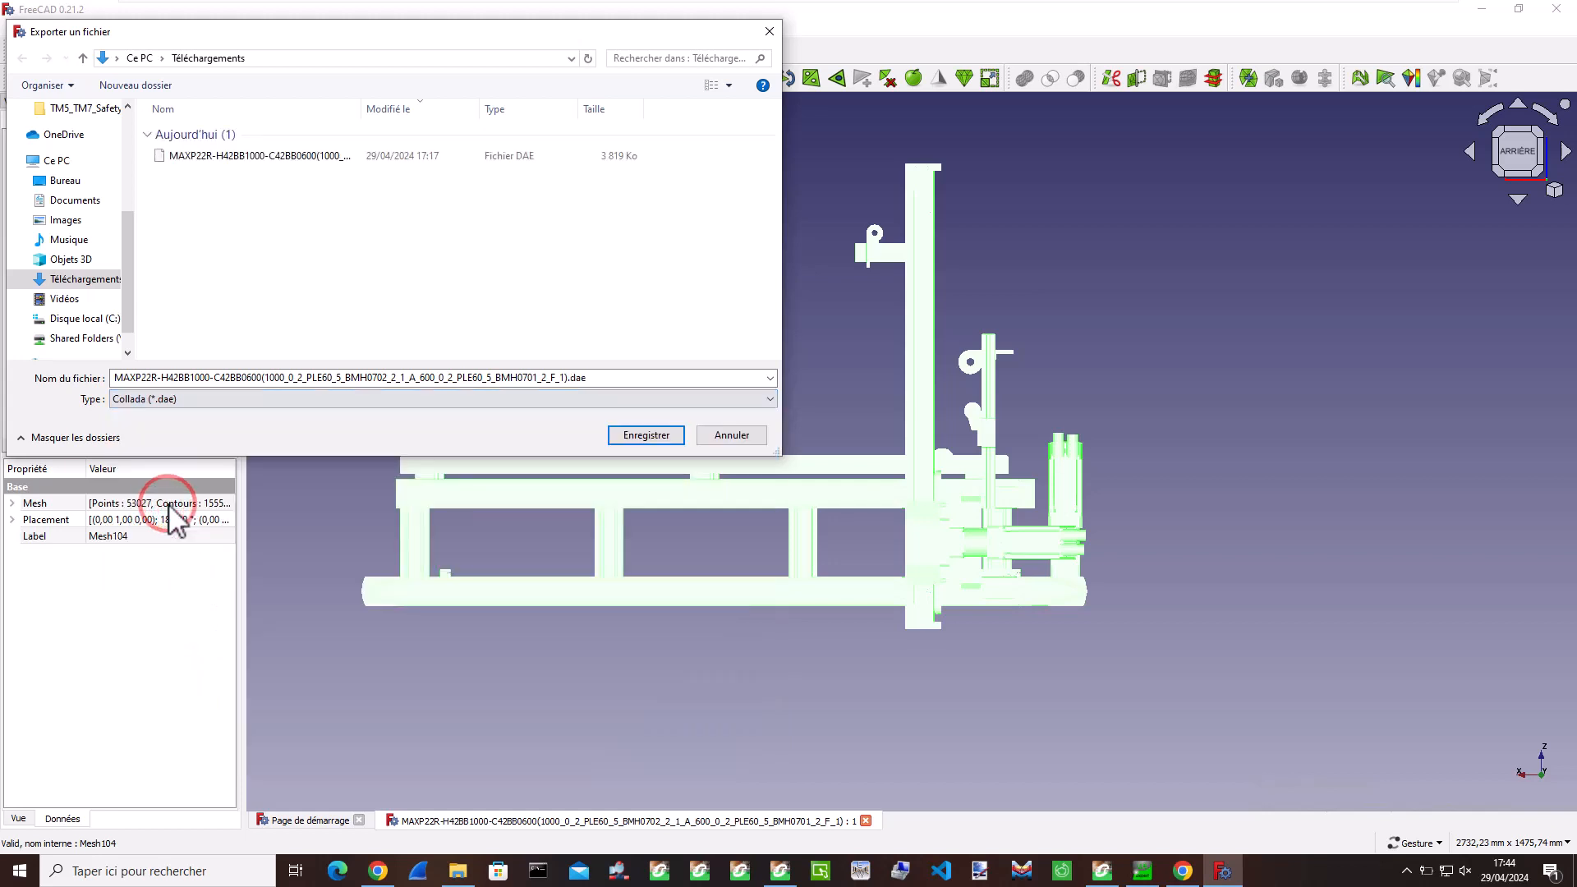
pyautogui.doubleClick(571, 379)
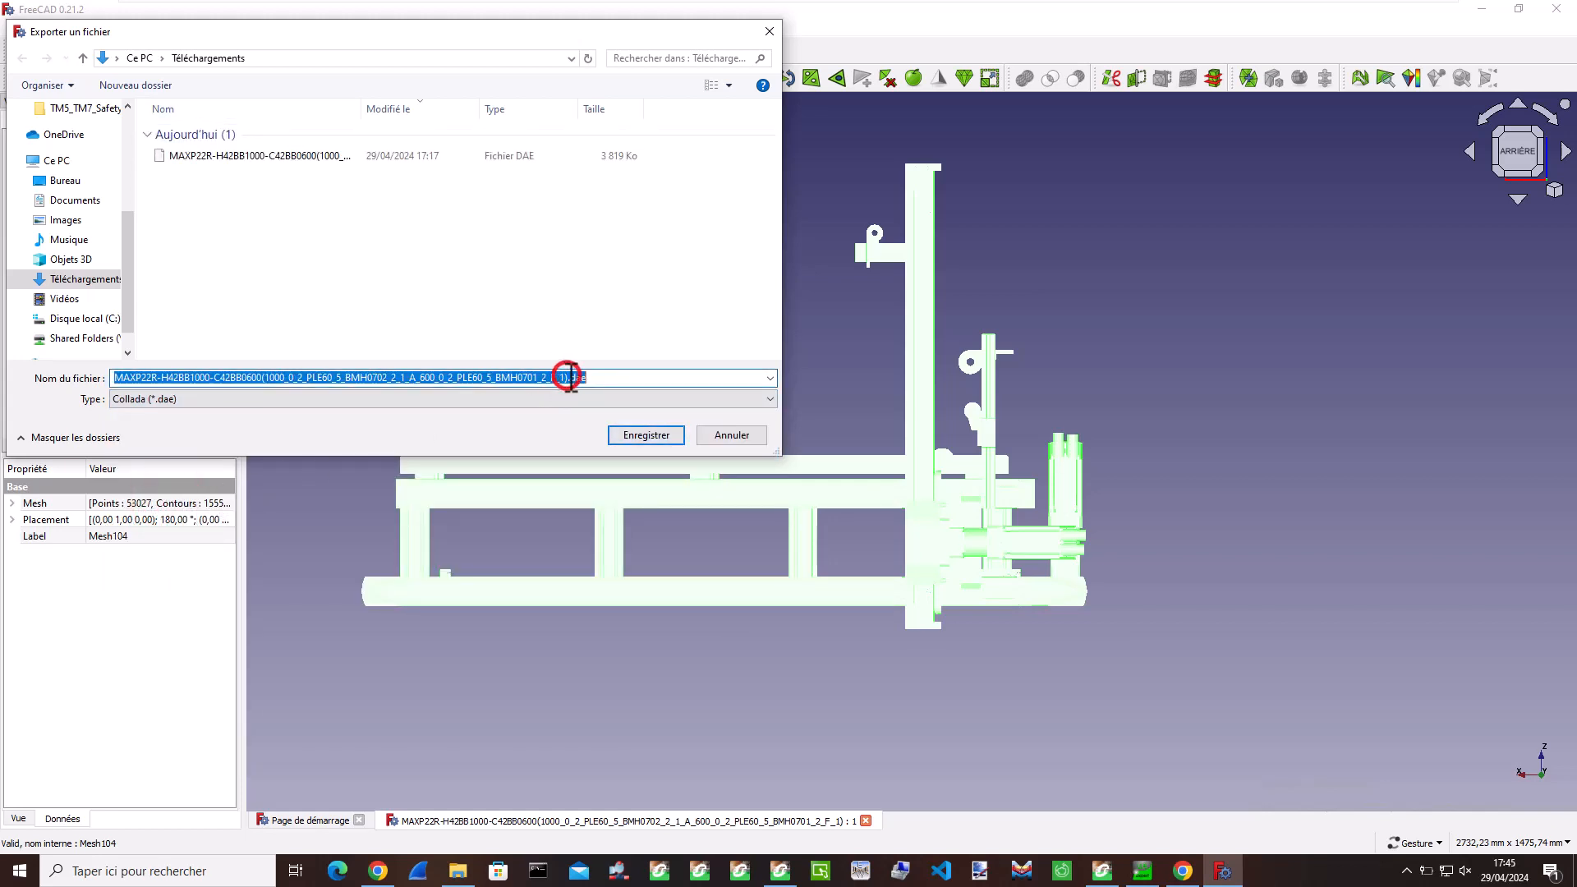
pyautogui.click(567, 378)
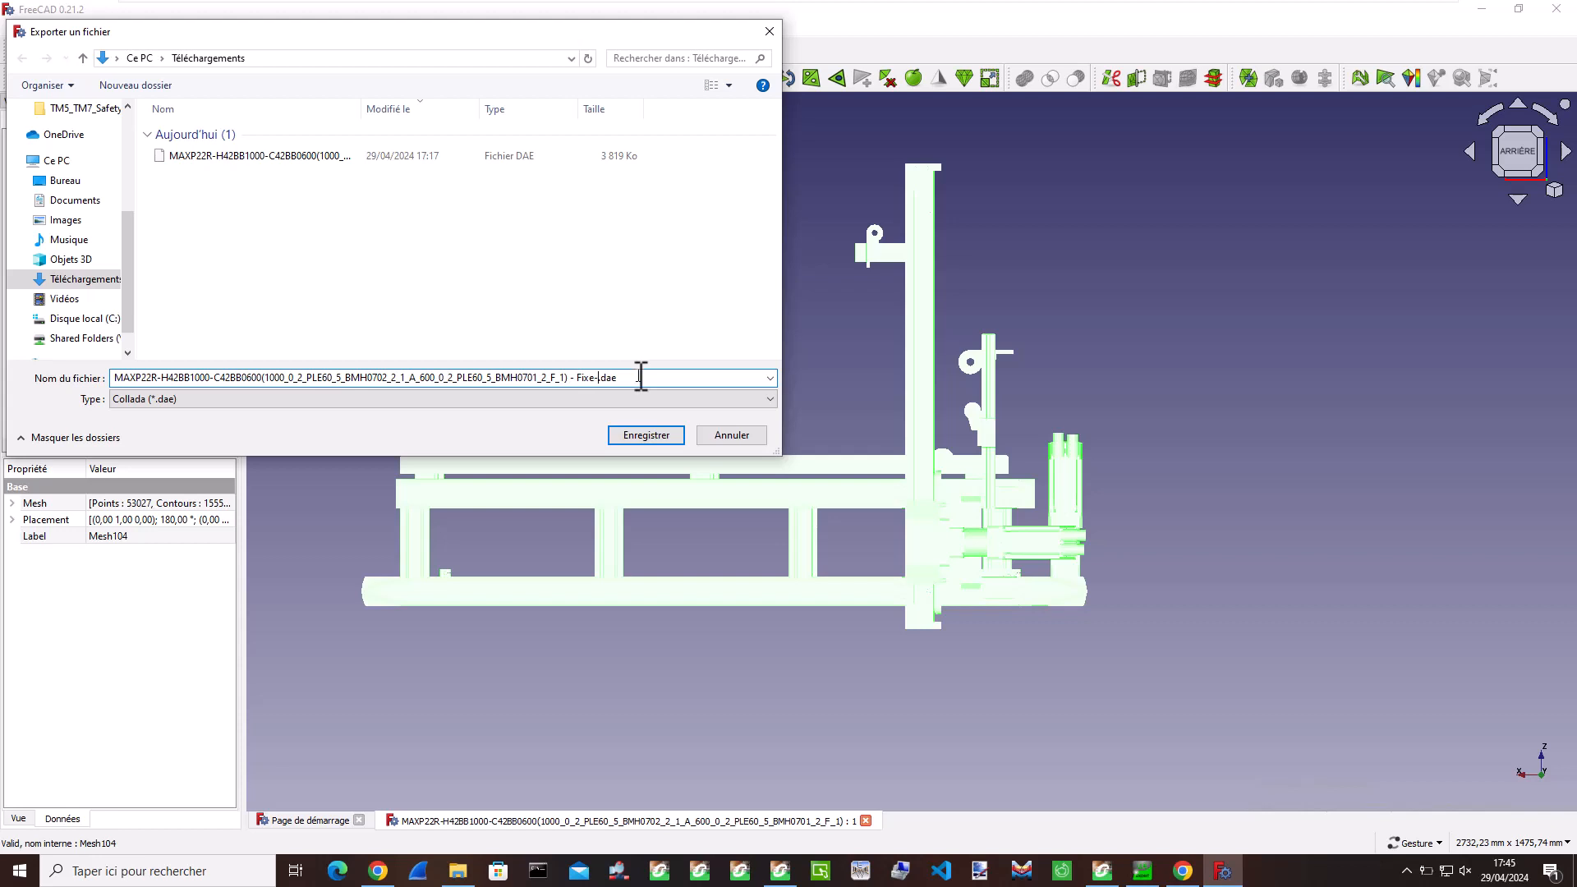
pyautogui.write('Z')
pyautogui.click(651, 435)
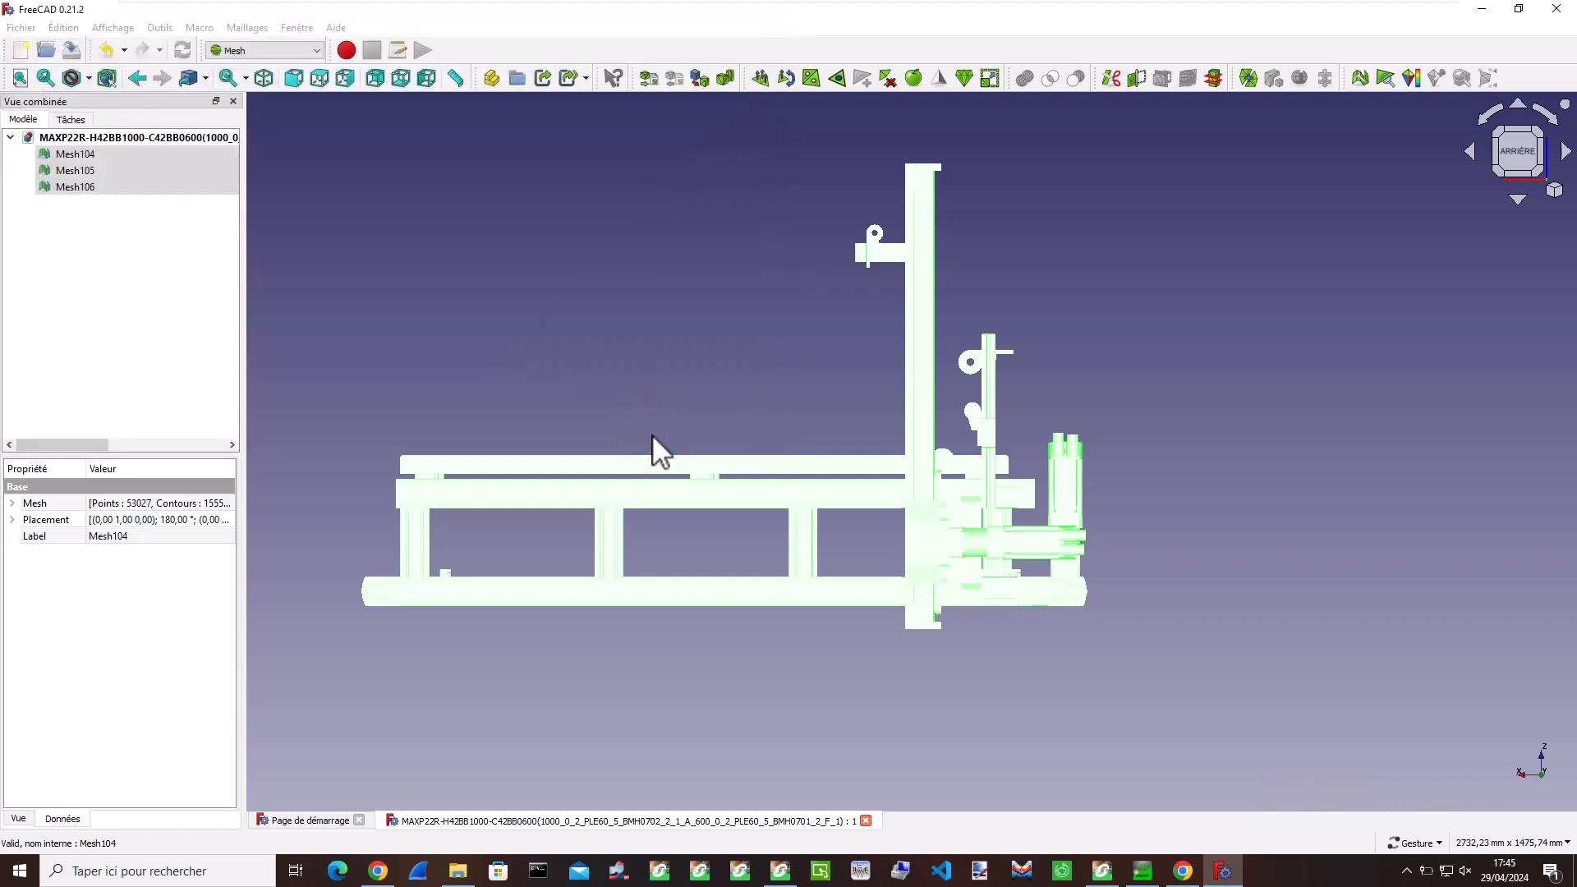